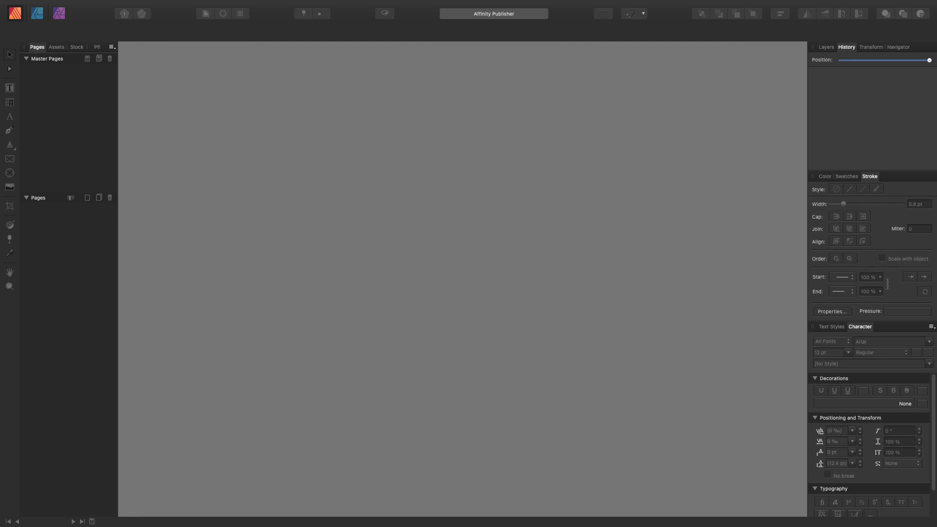
pyautogui.press('super+n')
pyautogui.press('Escape')
pyautogui.click(98, 6)
pyautogui.click(102, 20)
pyautogui.click(25, 19)
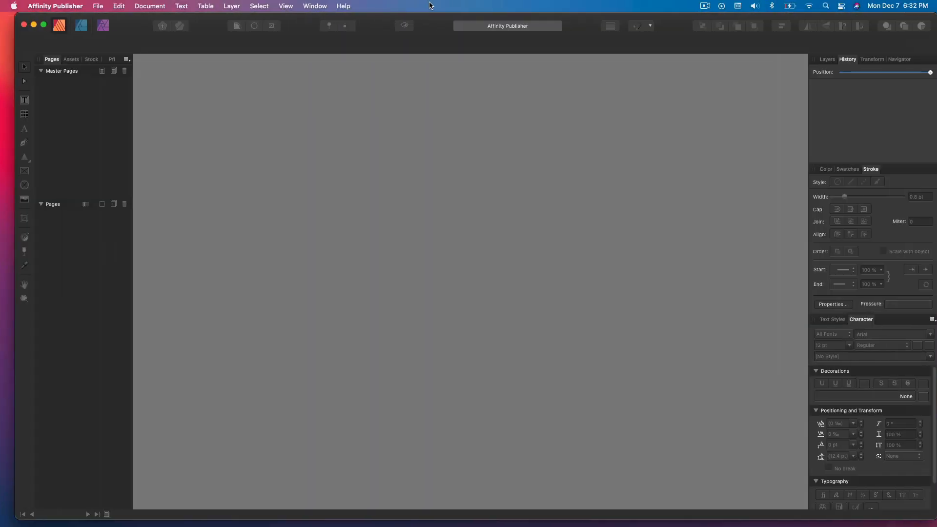
pyautogui.press('super+q')
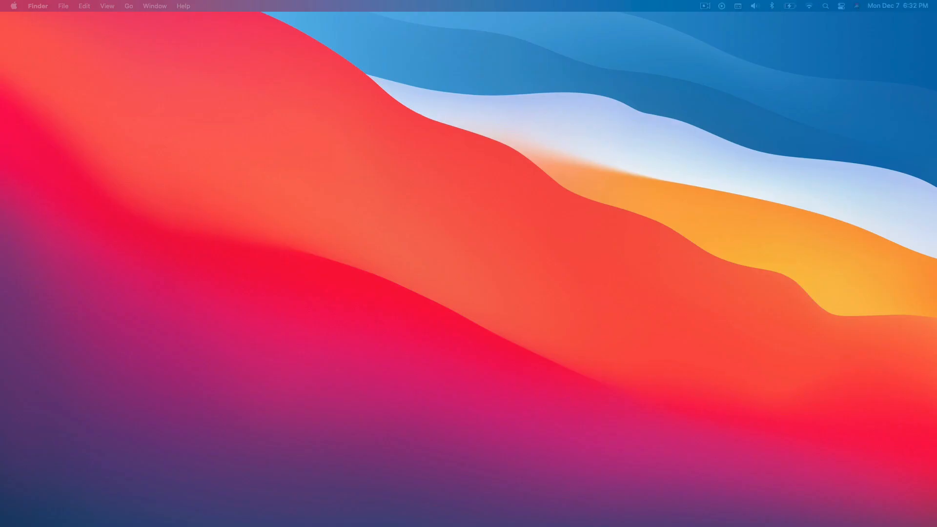
# Create a four-page 8.5 × 11 in facing-pages document in inches, using CMYK/8 colour and the U.S. Web Coated (SWOP) v2 profile.
pyautogui.moveTo(936, 19); pyautogui.dragTo(661, 20)
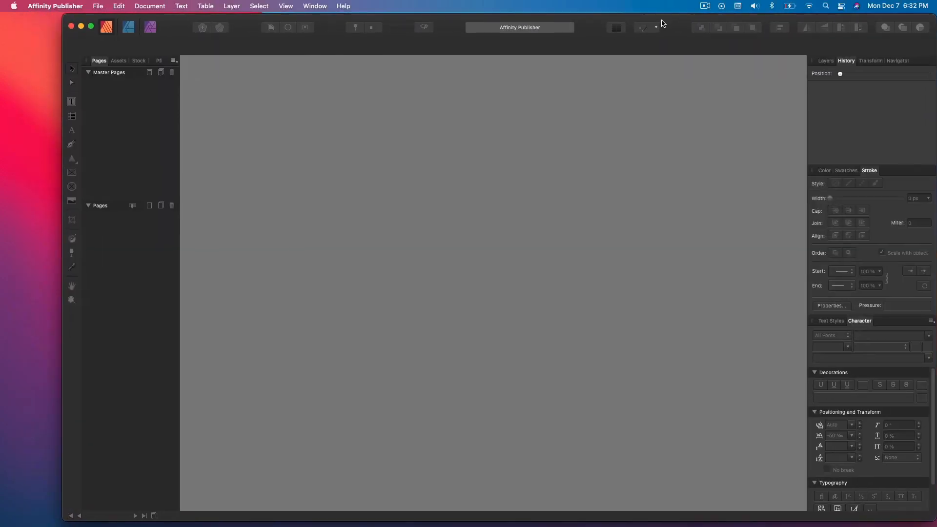
pyautogui.moveTo(62, 319); pyautogui.dragTo(11, 317)
pyautogui.click(98, 6)
pyautogui.click(103, 19)
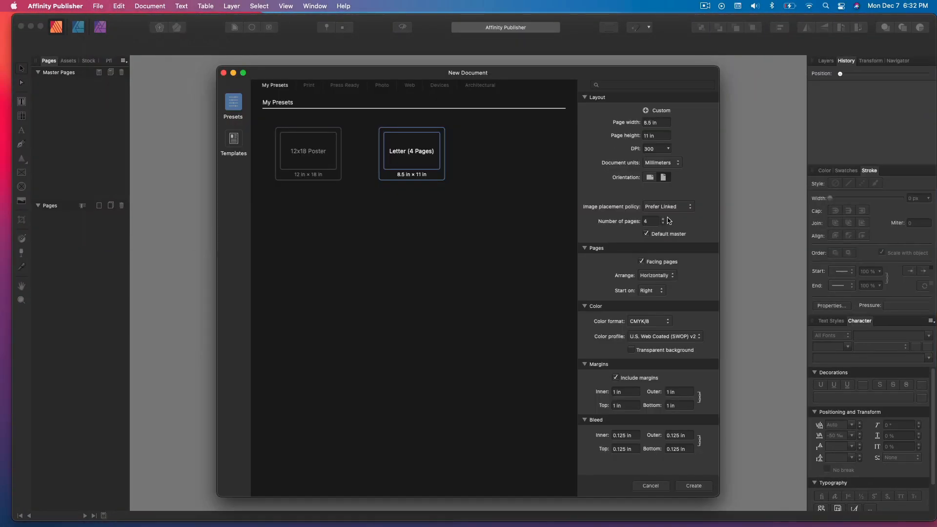
pyautogui.click(661, 162)
pyautogui.click(656, 130)
pyautogui.click(665, 336)
pyautogui.click(665, 337)
pyautogui.click(650, 321)
pyautogui.click(649, 321)
pyautogui.click(692, 486)
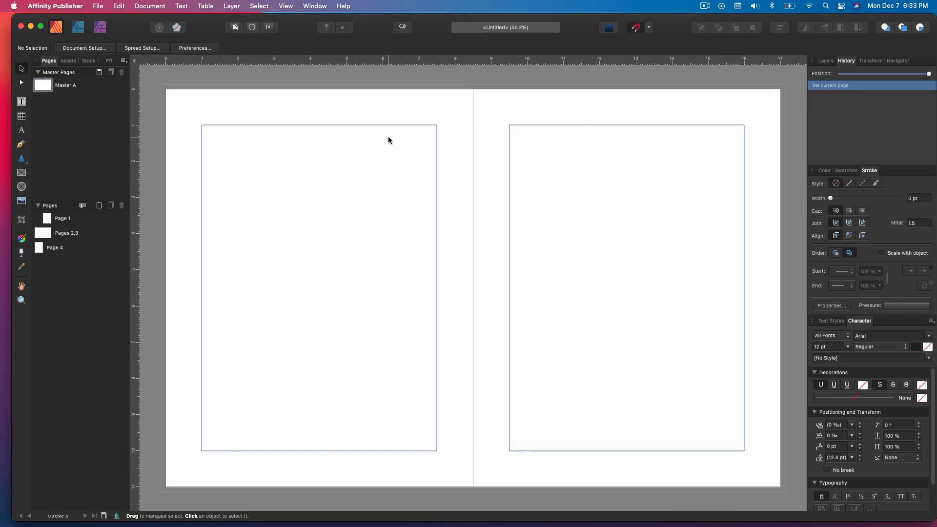
# Add a horizontal guide at 5.5 in and vertical guides at 4.25 in and 12.75 in to the Master A spread.
pyautogui.click(286, 6)
pyautogui.click(303, 229)
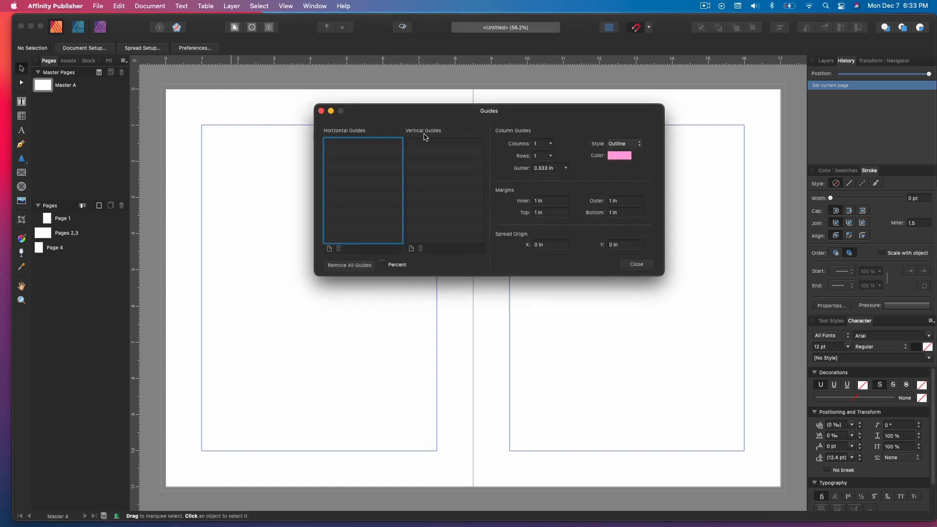
pyautogui.click(329, 249)
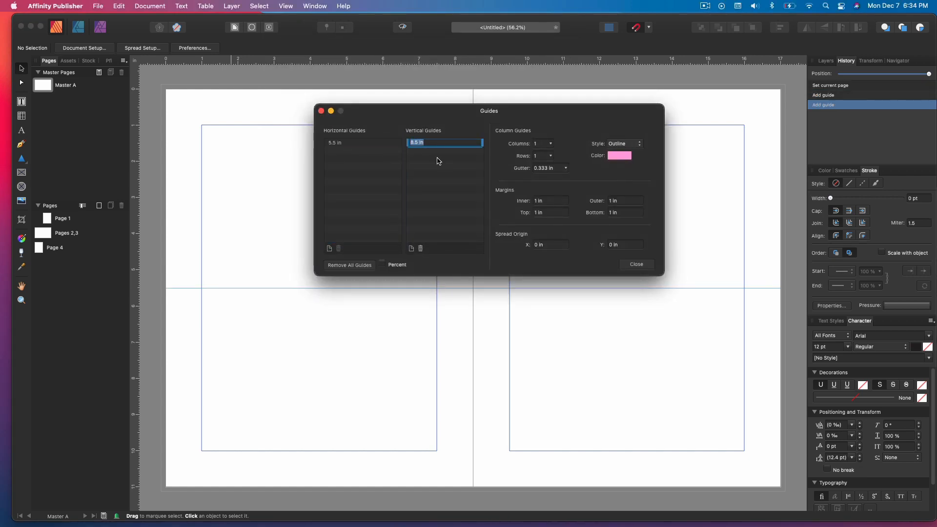
pyautogui.press('Return')
pyautogui.click(411, 249)
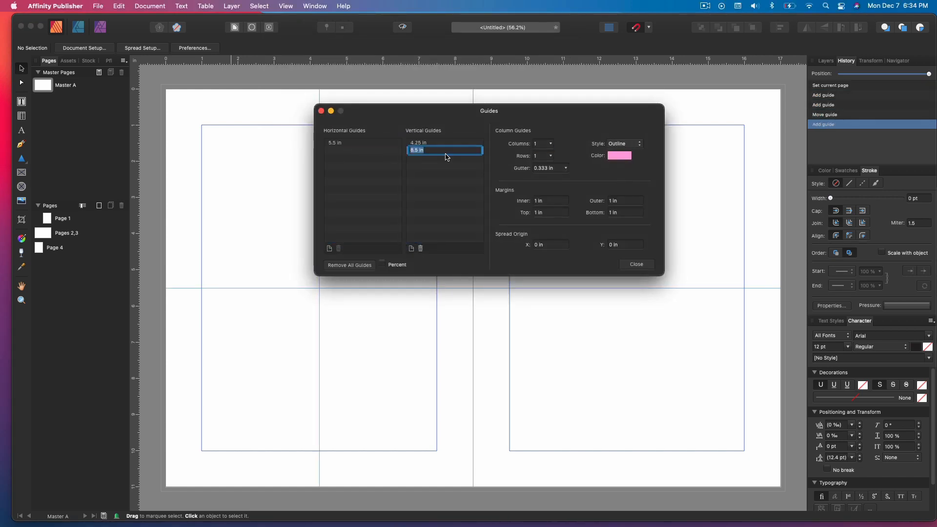
pyautogui.write('12.75')
pyautogui.press('Return')
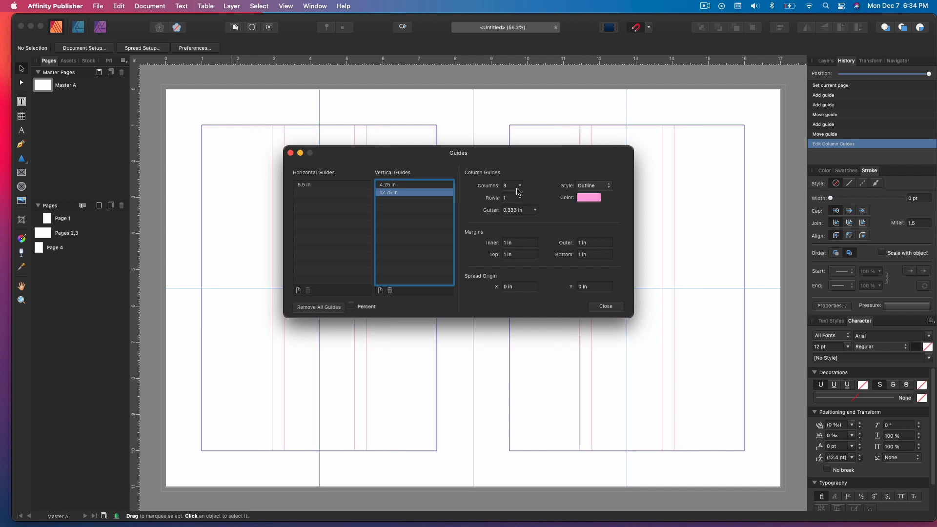
# Give the Master A spread three column guides with a 0.15 in gutter in the outline style.
pyautogui.click(511, 209)
pyautogui.write('0.15')
pyautogui.press('Tab')
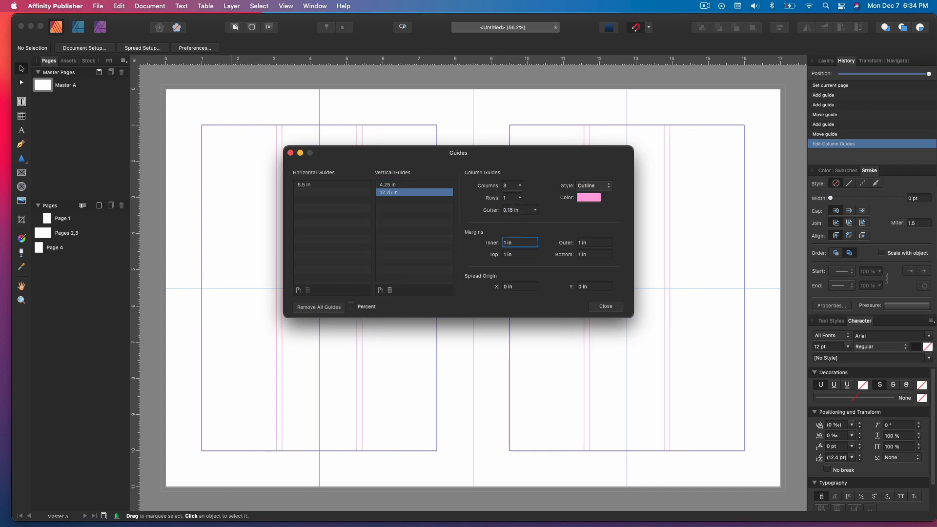
pyautogui.click(588, 186)
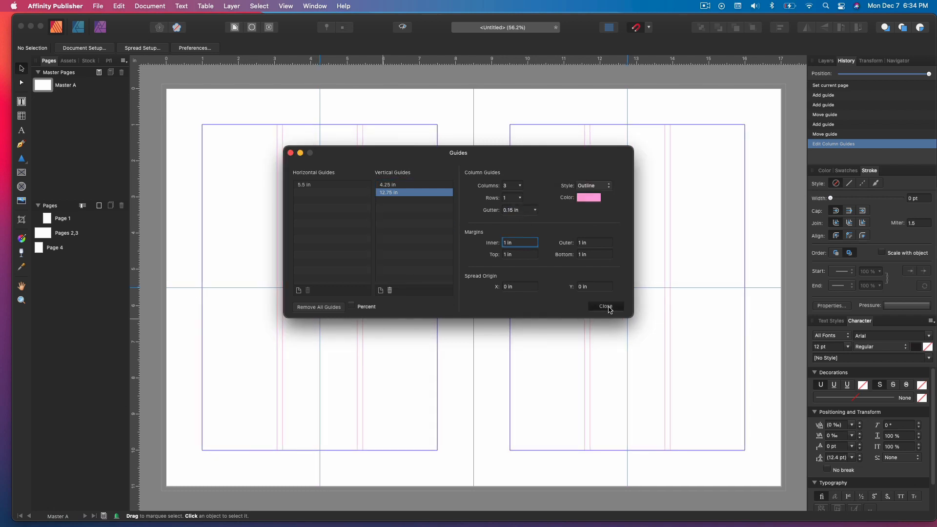
pyautogui.click(605, 306)
# Remove the column guides from page 1 only and compare it with the pages 2,3 spread.
pyautogui.doubleClick(72, 215)
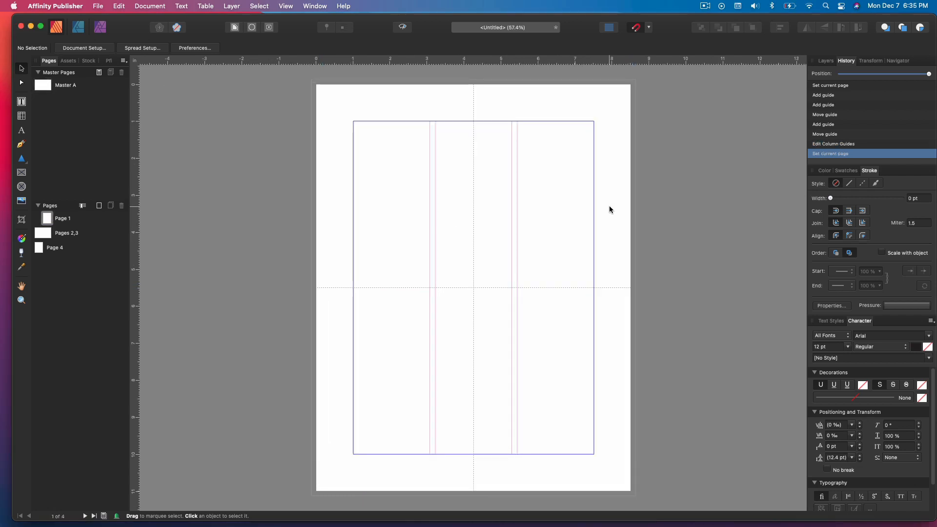
pyautogui.doubleClick(47, 85)
pyautogui.doubleClick(49, 219)
pyautogui.click(288, 5)
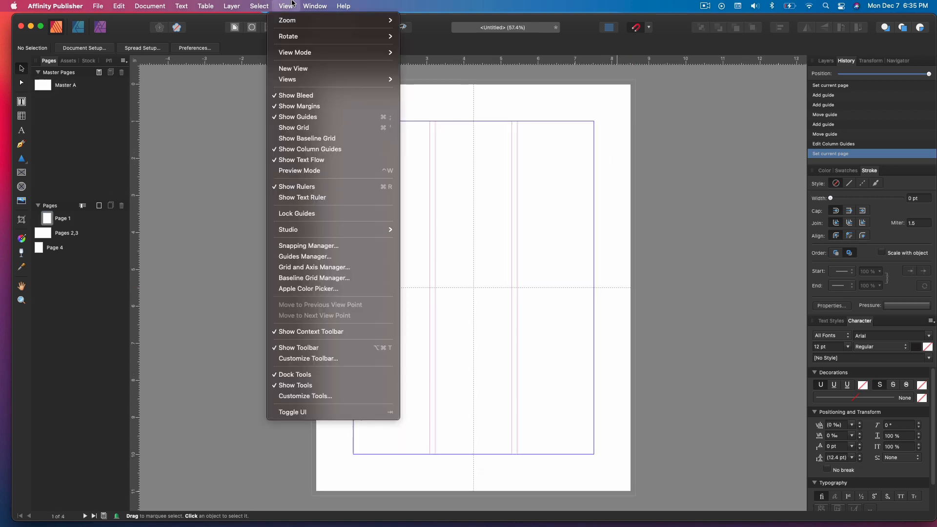
pyautogui.click(304, 255)
pyautogui.click(520, 187)
pyautogui.moveTo(519, 196); pyautogui.dragTo(510, 196)
pyautogui.click(537, 172)
pyautogui.click(607, 306)
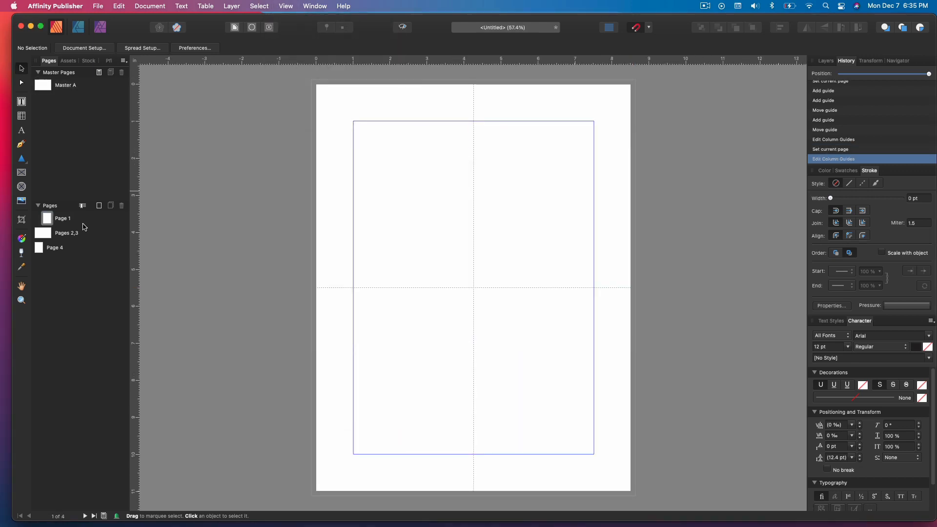
pyautogui.doubleClick(43, 233)
pyautogui.doubleClick(47, 218)
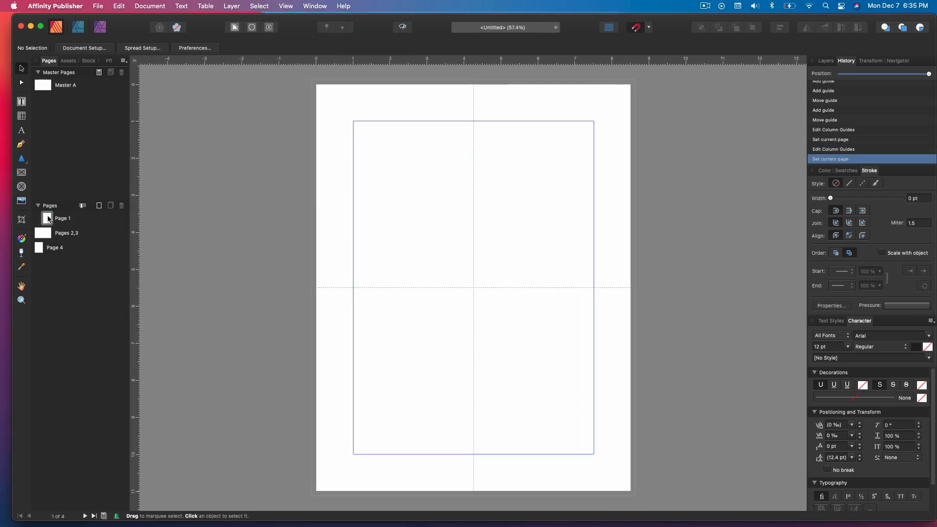
# Draw a rectangular picture frame covering all of page 1 out to the bleed edges.
pyautogui.click(21, 173)
pyautogui.moveTo(312, 80); pyautogui.dragTo(635, 495)
pyautogui.scroll(-2, 637, 494)
pyautogui.scroll(3, 427, 86)
# Search the Unsplash stock photo library for "business woman".
pyautogui.click(88, 61)
pyautogui.click(120, 74)
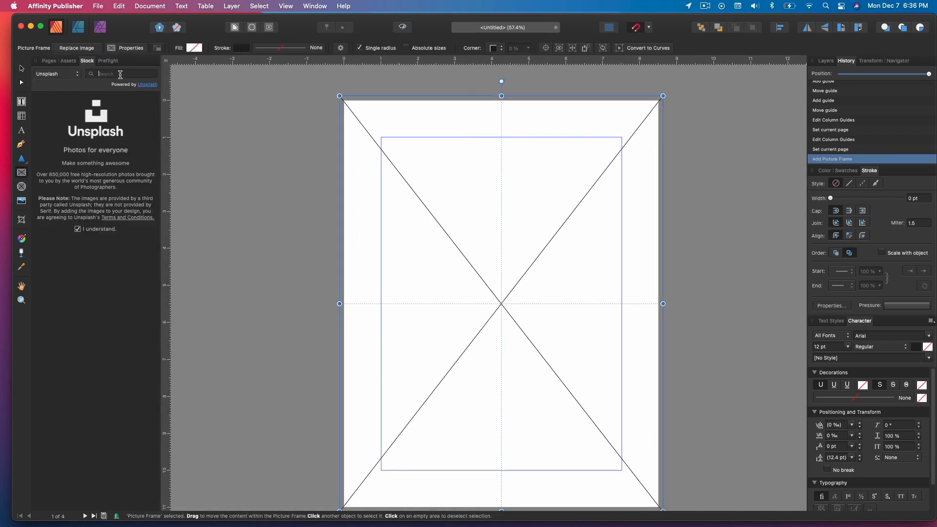
pyautogui.write('business woman')
pyautogui.press('Return')
# Fill the page 1 picture frame with the stock photo of the smiling woman with crossed arms and check the fit.
pyautogui.scroll(-5, 142, 331)
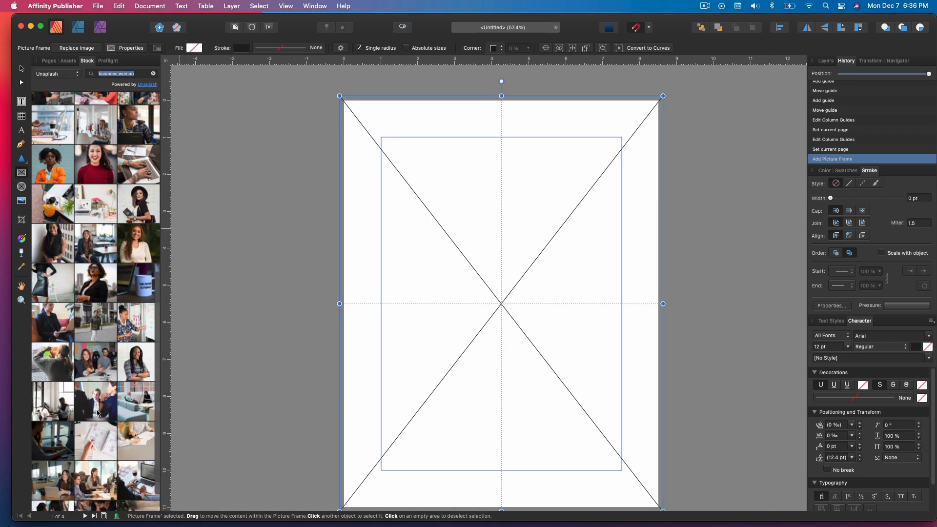
pyautogui.moveTo(471, 333); pyautogui.dragTo(471, 334)
pyautogui.scroll(-3, 275, 248)
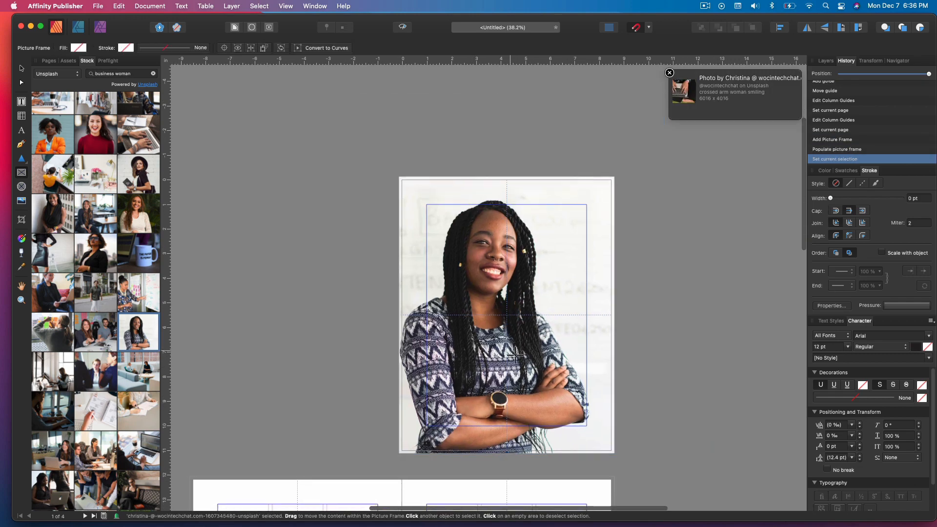
pyautogui.click(275, 248)
pyautogui.click(516, 316)
pyautogui.scroll(3, 516, 316)
pyautogui.scroll(-1, 663, 280)
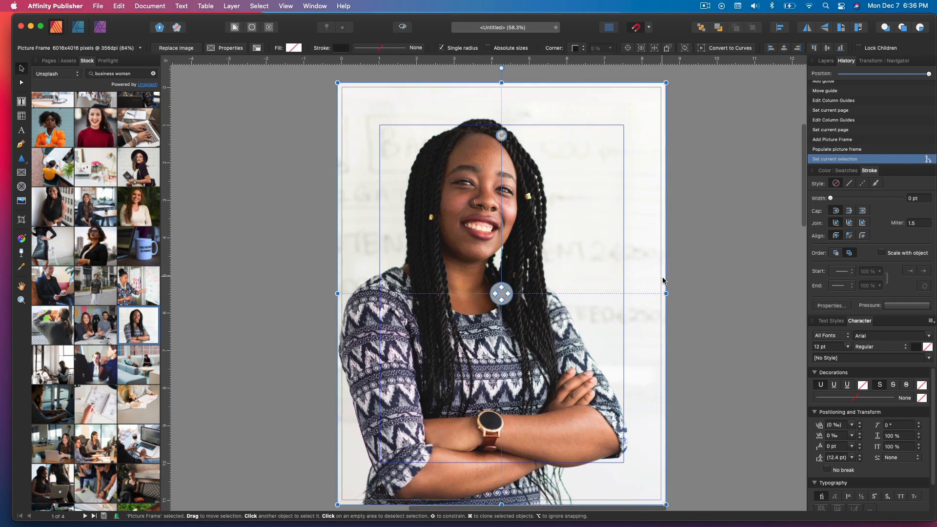
pyautogui.hscroll(1, 663, 280)
# Turn on preview mode and delete the crossed-arms photo from the page 1 picture frame.
pyautogui.click(402, 27)
pyautogui.click(496, 346)
pyautogui.press('Delete')
# Fill the page 1 picture frame with the stock photo of the woman in a black hat holding a book.
pyautogui.scroll(-10, 124, 336)
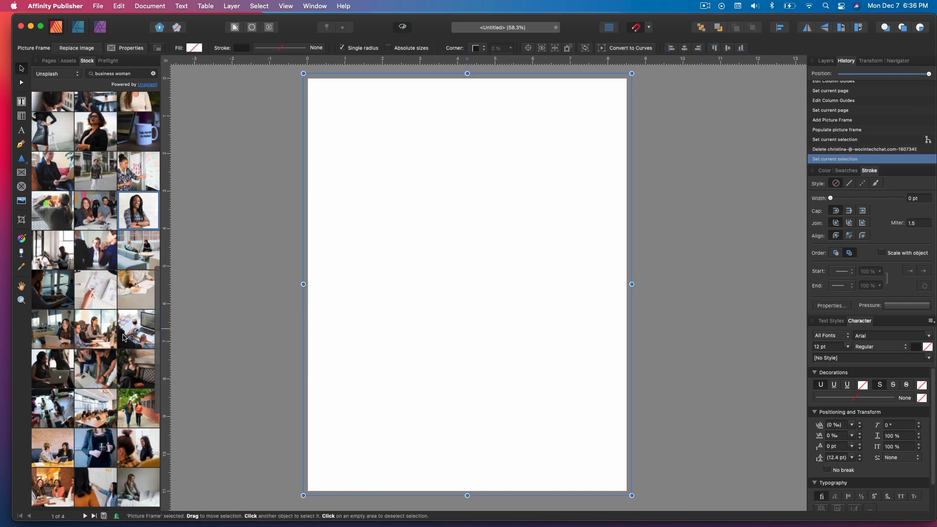
pyautogui.scroll(-15, 123, 335)
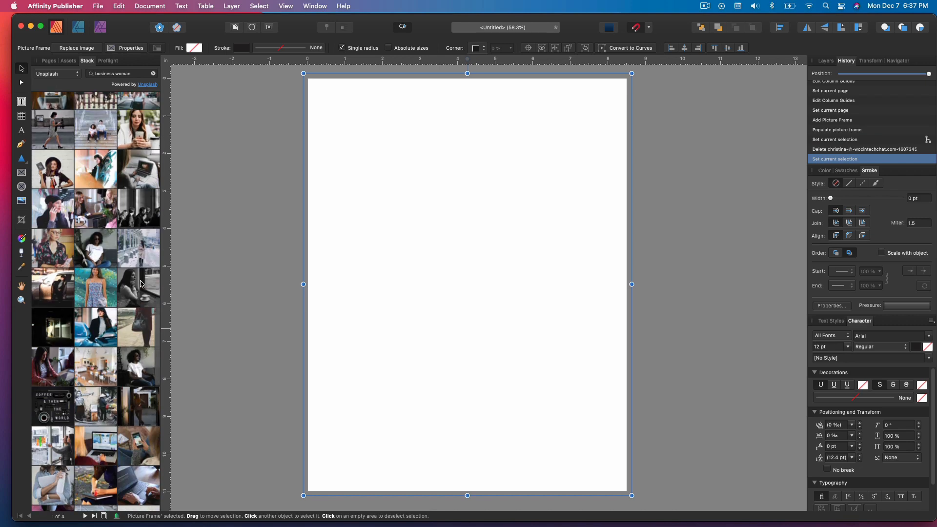
pyautogui.scroll(3, 122, 334)
pyautogui.moveTo(54, 250); pyautogui.dragTo(390, 251)
pyautogui.click(655, 130)
# Enlarge the black-hat photo inside the frame and shift it upward on the page.
pyautogui.scroll(-1, 508, 270)
pyautogui.doubleClick(508, 271)
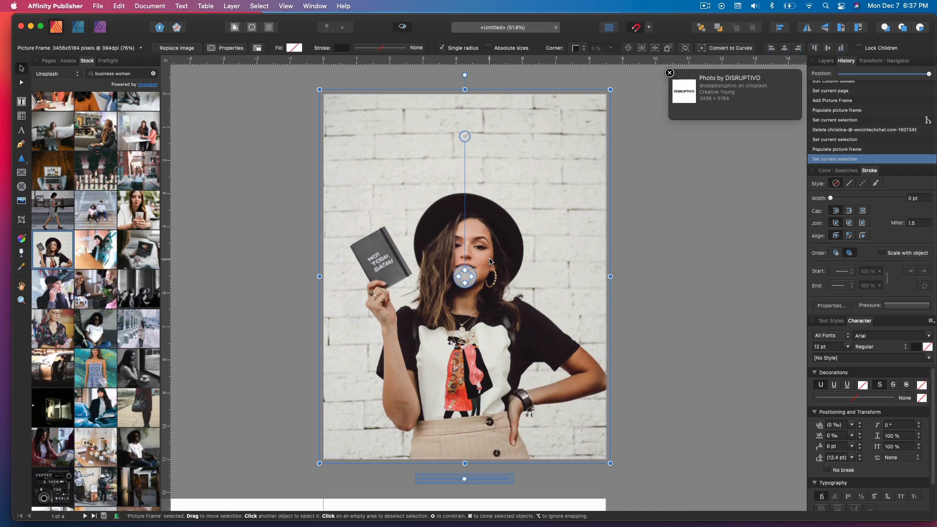
pyautogui.scroll(-2, 508, 270)
pyautogui.moveTo(577, 426); pyautogui.dragTo(611, 475)
pyautogui.moveTo(517, 317); pyautogui.dragTo(520, 277)
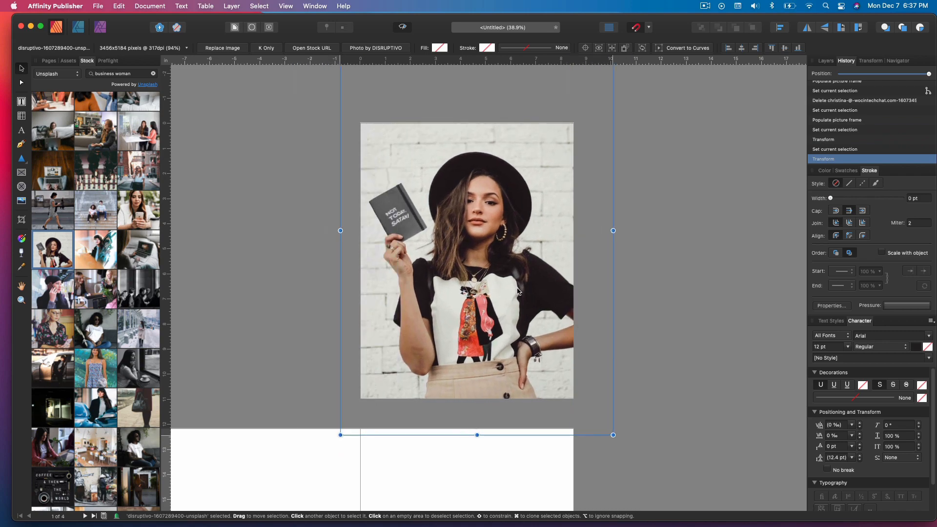
# Undo the last adjustments to the black-hat photo and delete it from the picture frame.
pyautogui.press('super+z')
pyautogui.press('super+z')
pyautogui.click(513, 278)
pyautogui.press('Delete')
# Find the stock photo of the woman in a yellow shirt on a blue background and place it in the page 1 frame.
pyautogui.scroll(-15, 106, 306)
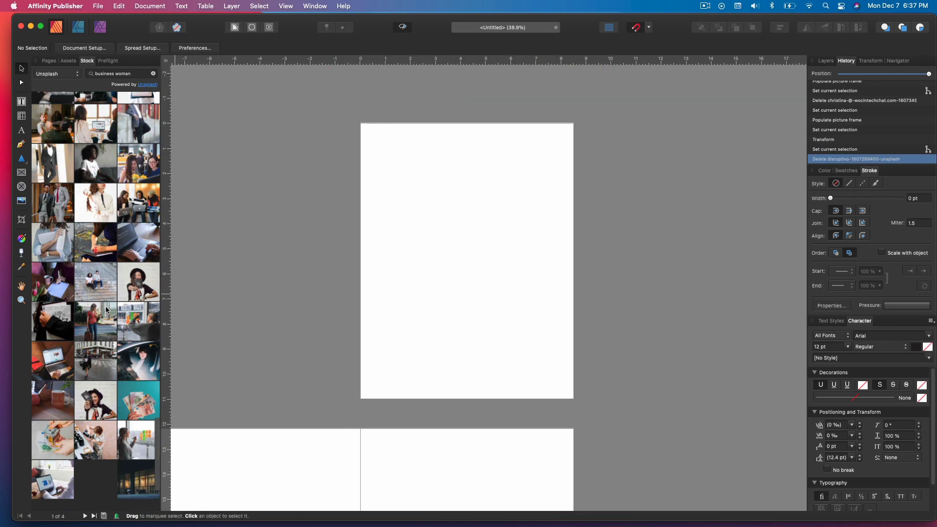
pyautogui.scroll(-15, 104, 311)
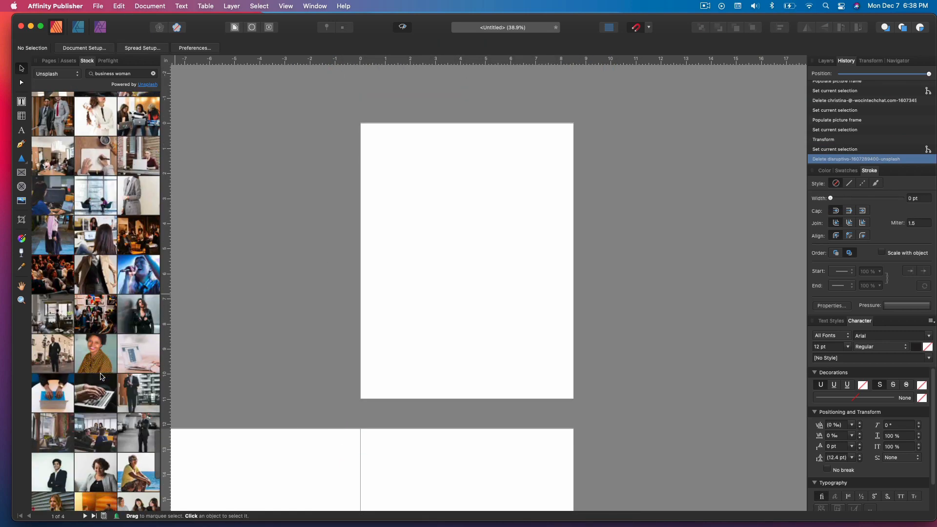
pyautogui.scroll(-15, 97, 361)
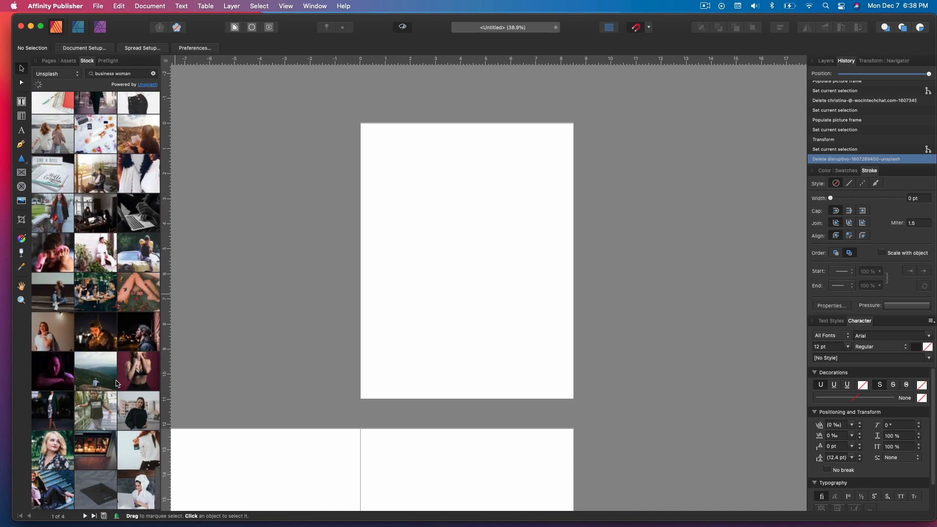
pyautogui.scroll(-15, 98, 351)
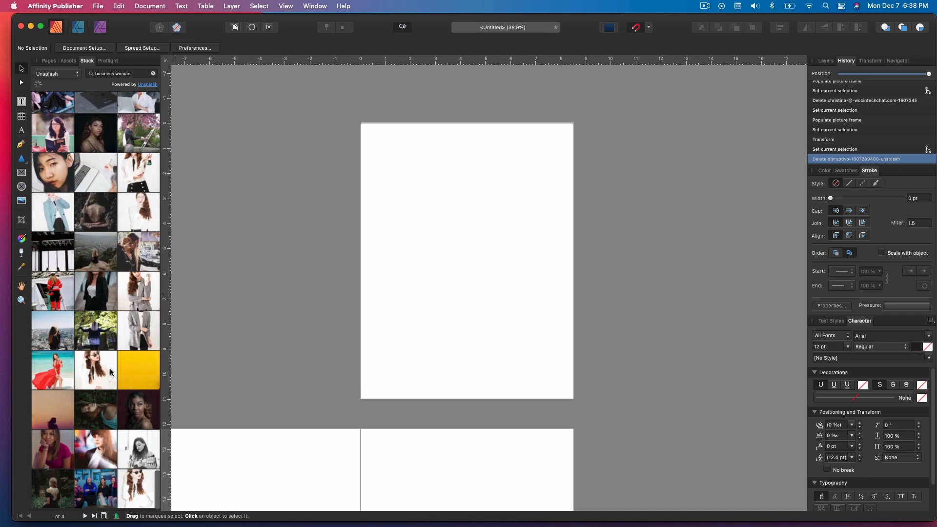
pyautogui.scroll(-10, 112, 372)
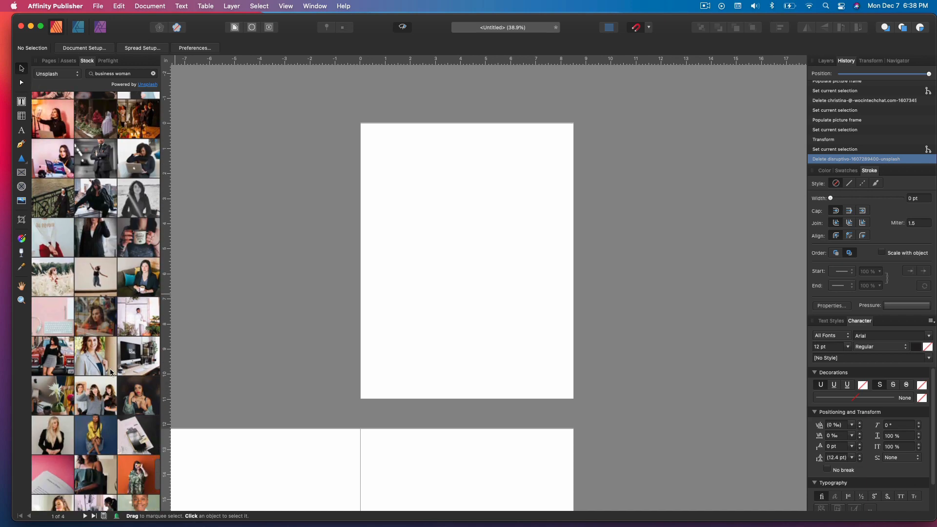
pyautogui.moveTo(95, 435); pyautogui.dragTo(496, 355)
# Scale and reposition the yellow-shirt photo inside the frame so the whole seated figure fits on the cover.
pyautogui.moveTo(641, 73); pyautogui.dragTo(626, 107)
pyautogui.moveTo(566, 309); pyautogui.dragTo(575, 284)
pyautogui.scroll(-3, 575, 284)
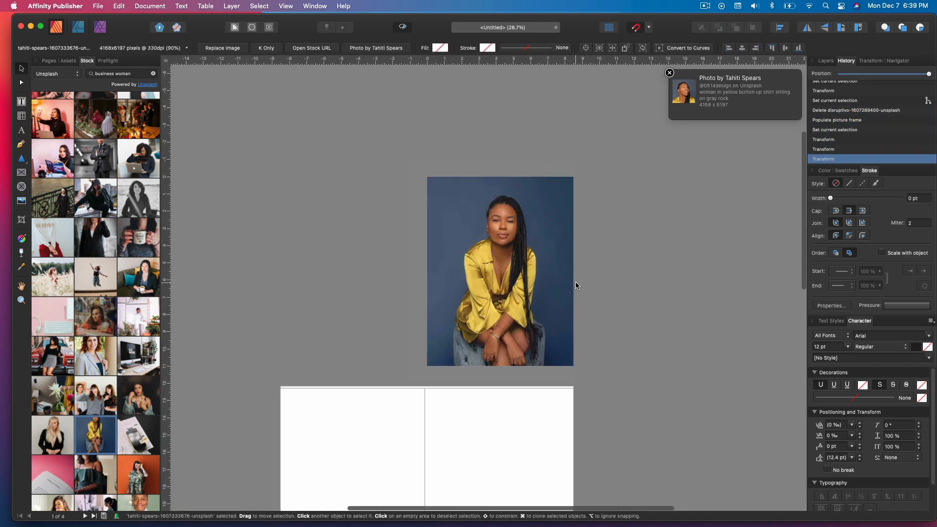
pyautogui.moveTo(617, 480); pyautogui.dragTo(587, 436)
pyautogui.moveTo(532, 333); pyautogui.dragTo(529, 297)
pyautogui.moveTo(583, 398); pyautogui.dragTo(569, 378)
pyautogui.moveTo(534, 327); pyautogui.dragTo(541, 327)
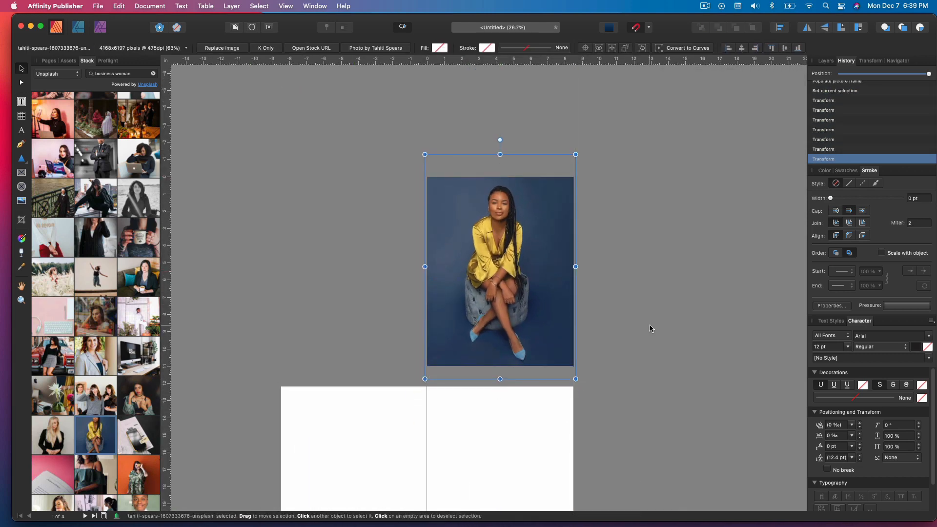
pyautogui.scroll(4, 650, 298)
pyautogui.moveTo(443, 287)
pyautogui.mouseDown()
pyautogui.moveTo(443, 306)
pyautogui.moveTo(442, 293)
pyautogui.mouseUp()
pyautogui.scroll(2, 444, 293)
pyautogui.click(595, 295)
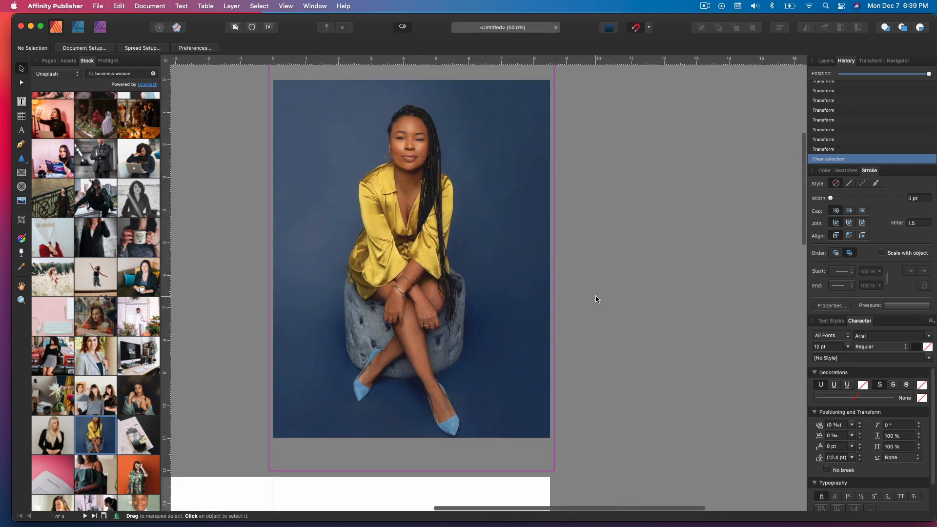
# Add the artistic text title "ICON" across the upper part of the cover and enlarge it slightly.
pyautogui.scroll(2, 596, 244)
pyautogui.scroll(-1, 597, 217)
pyautogui.press('t')
pyautogui.moveTo(292, 117); pyautogui.dragTo(322, 146)
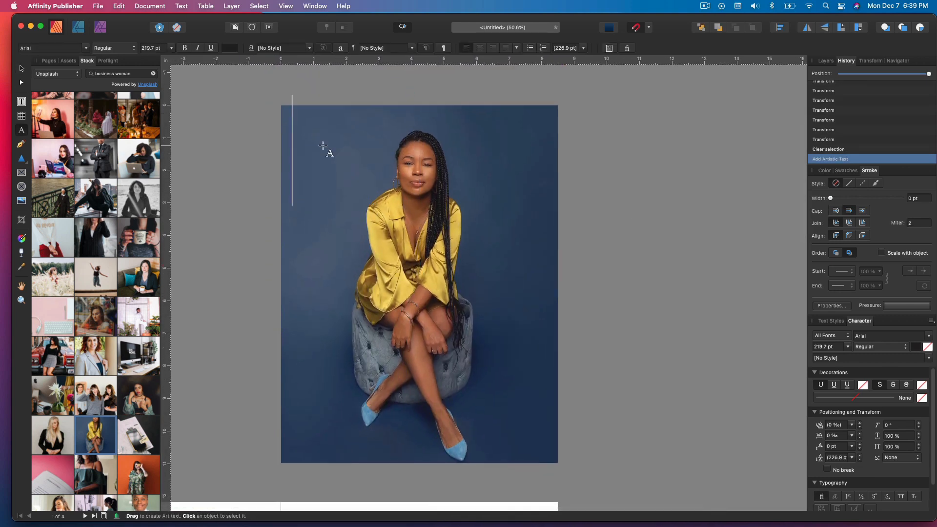
pyautogui.write('ICON')
pyautogui.click(21, 69)
pyautogui.moveTo(532, 187); pyautogui.dragTo(544, 190)
pyautogui.click(605, 177)
# Turn off preview mode and nudge the ICON title slightly down on the cover.
pyautogui.hotkey('ctrl', 'w')
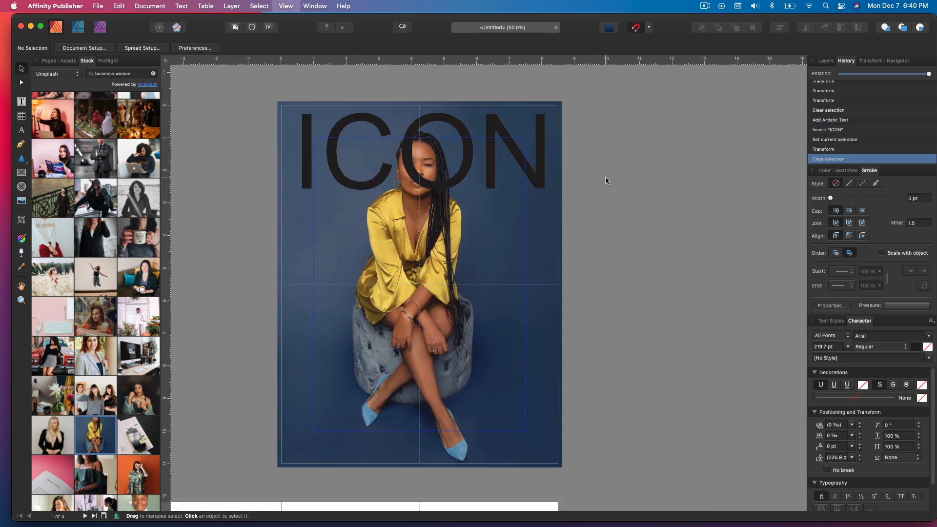
pyautogui.moveTo(539, 156); pyautogui.dragTo(536, 161)
pyautogui.click(591, 146)
# Set all margins of the current cover spread to 0.25 in.
pyautogui.click(143, 48)
pyautogui.click(501, 176)
pyautogui.click(436, 206)
pyautogui.write('.2')
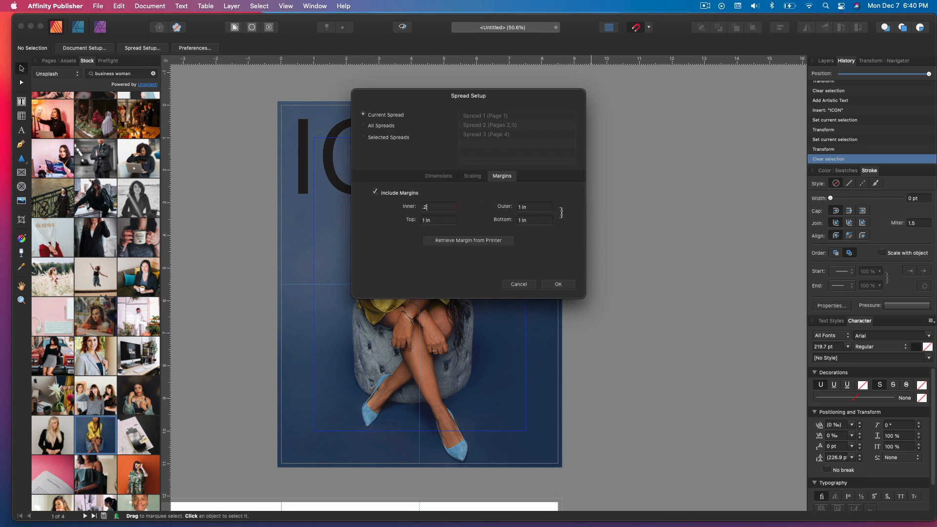
pyautogui.write('5')
pyautogui.click(556, 285)
# Enlarge the ICON title to 247.8 pt within the new cover margins and change its font to Avenir Next Bold.
pyautogui.moveTo(492, 187); pyautogui.dragTo(550, 197)
pyautogui.tripleClick(475, 168)
pyautogui.click(86, 48)
pyautogui.click(114, 60)
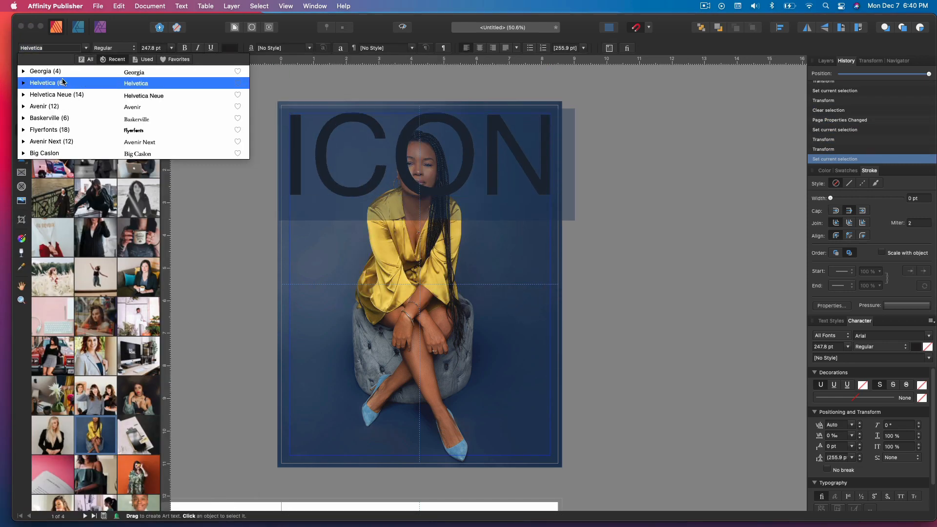
pyautogui.click(64, 82)
pyautogui.click(114, 48)
pyautogui.click(107, 77)
pyautogui.click(86, 48)
pyautogui.click(60, 141)
# Tighten the ICON title's character spacing to -60 ‰ and enlarge its text to 272 pt.
pyautogui.press('shift+super+comma')
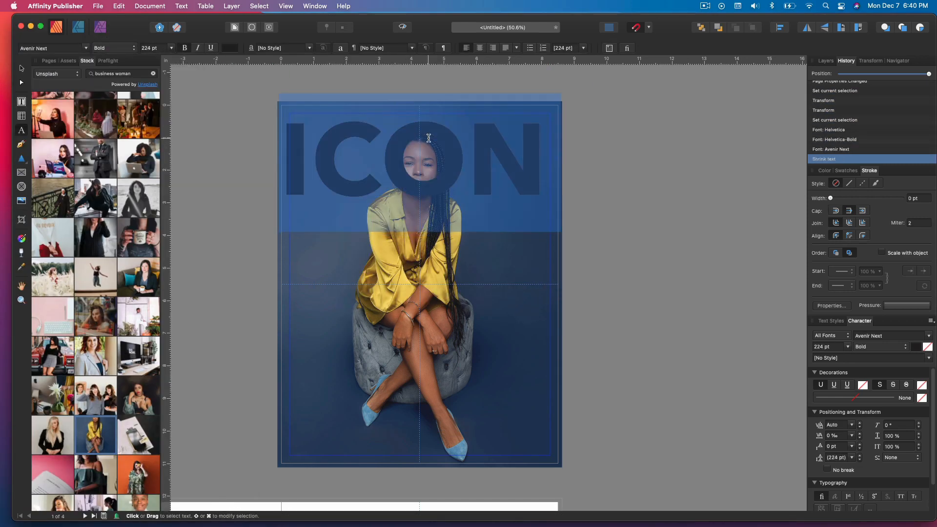
pyautogui.hotkey('alt', 'Left')
pyautogui.hotkey('alt', 'Left')
pyautogui.hotkey('alt', 'Left')
pyautogui.press('shift+super+period')
pyautogui.press('Escape')
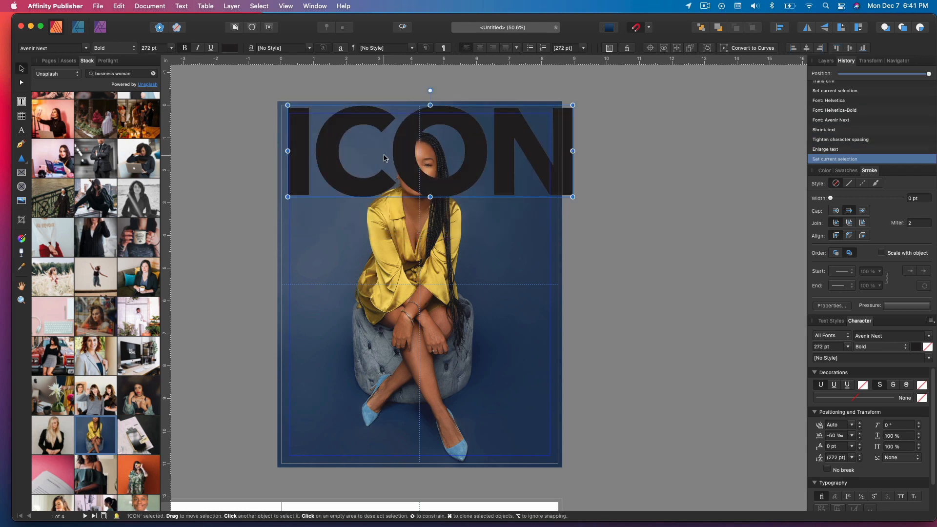
# Try to close the gaps between the individual letter pairs of the ICON title by tightening their kerning.
pyautogui.doubleClick(398, 153)
pyautogui.press('Left')
pyautogui.hotkey('alt', 'Left')
pyautogui.press('Right')
pyautogui.hotkey('alt', 'Left')
pyautogui.press('Right')
pyautogui.hotkey('alt', 'Left')
# Try to rasterize and trim the ICON title and stretch it across the full cover width.
pyautogui.click(825, 61)
pyautogui.rightClick(823, 87)
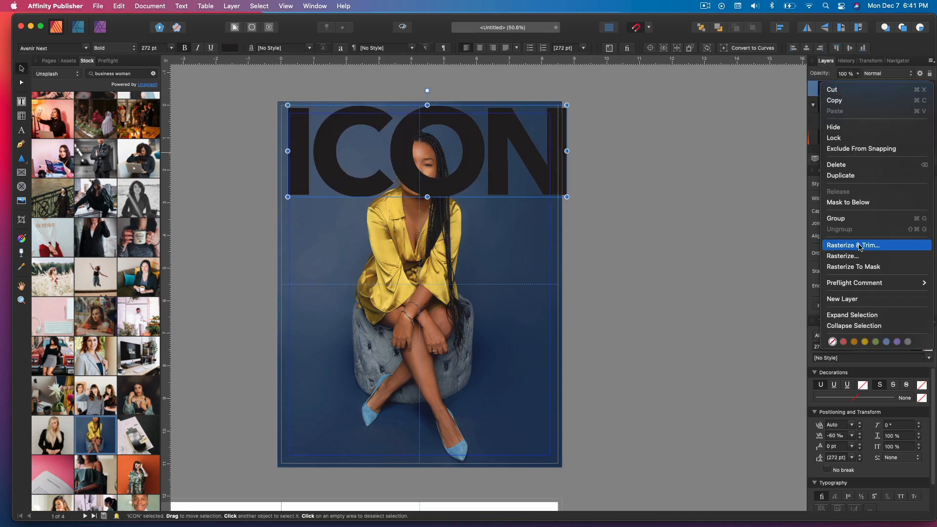
pyautogui.click(858, 245)
pyautogui.click(567, 192)
pyautogui.moveTo(533, 173); pyautogui.dragTo(562, 196)
pyautogui.click(539, 181)
pyautogui.scroll(5, 502, 139)
pyautogui.moveTo(652, 132); pyautogui.dragTo(652, 128)
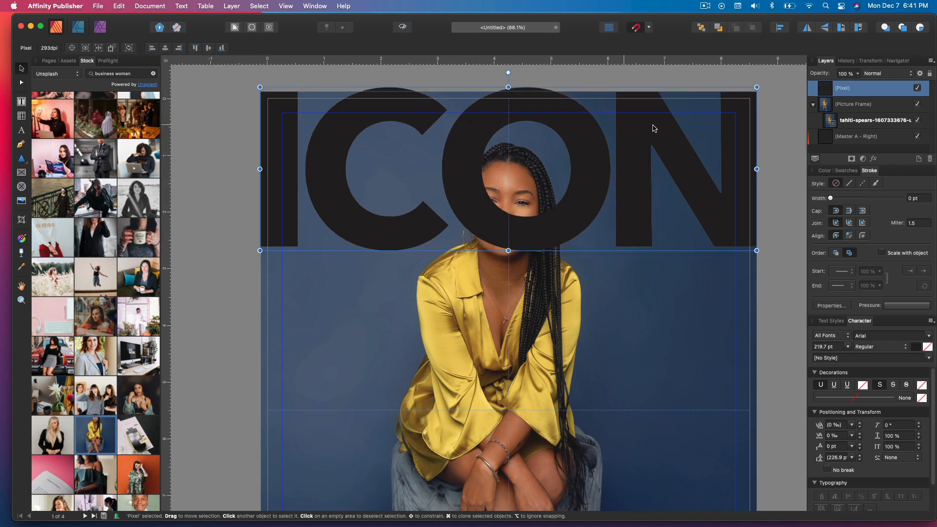
pyautogui.click(659, 186)
# Recolour the ICON title text to white.
pyautogui.click(851, 89)
pyautogui.click(871, 61)
pyautogui.click(899, 61)
pyautogui.click(824, 185)
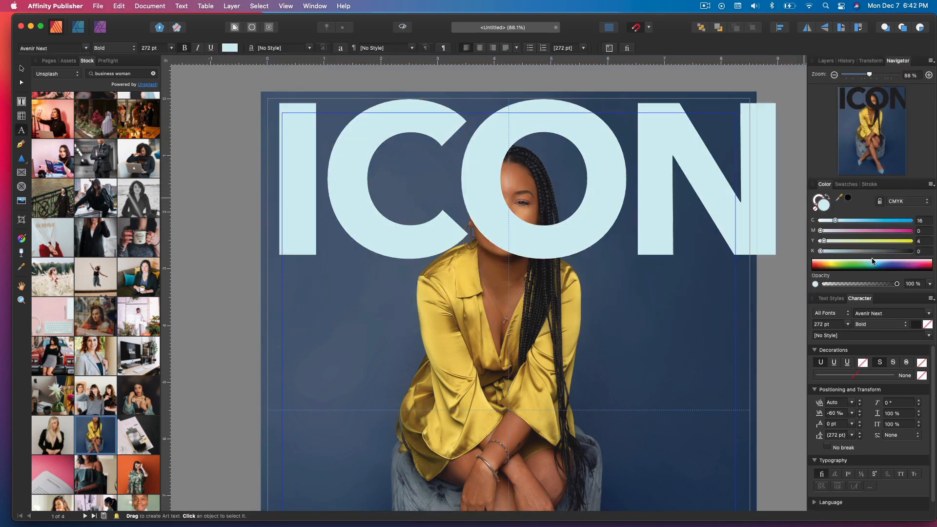
pyautogui.click(231, 98)
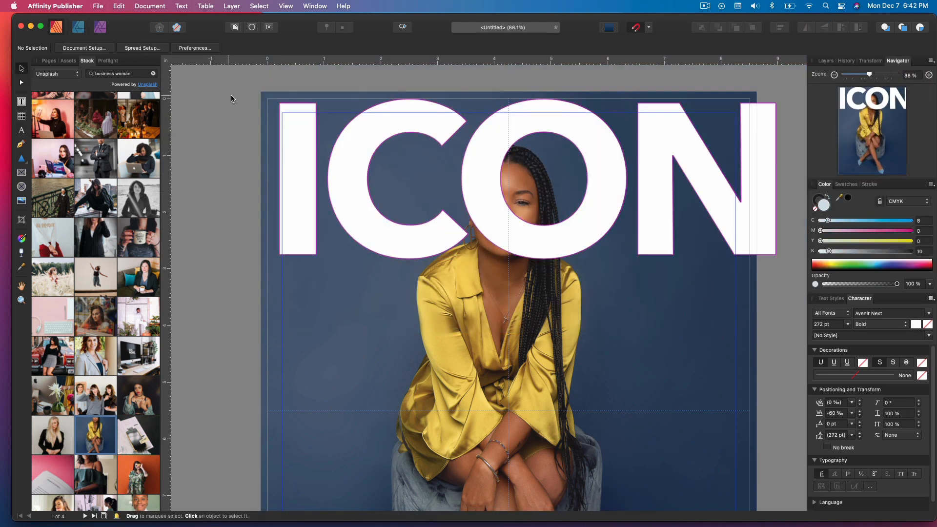
# Move the ICON title to span the cover's full width, tighten the kerning between O and N, and scale it to 274.3 pt.
pyautogui.moveTo(759, 195); pyautogui.dragTo(740, 195)
pyautogui.moveTo(567, 204); pyautogui.dragTo(567, 192)
pyautogui.doubleClick(609, 187)
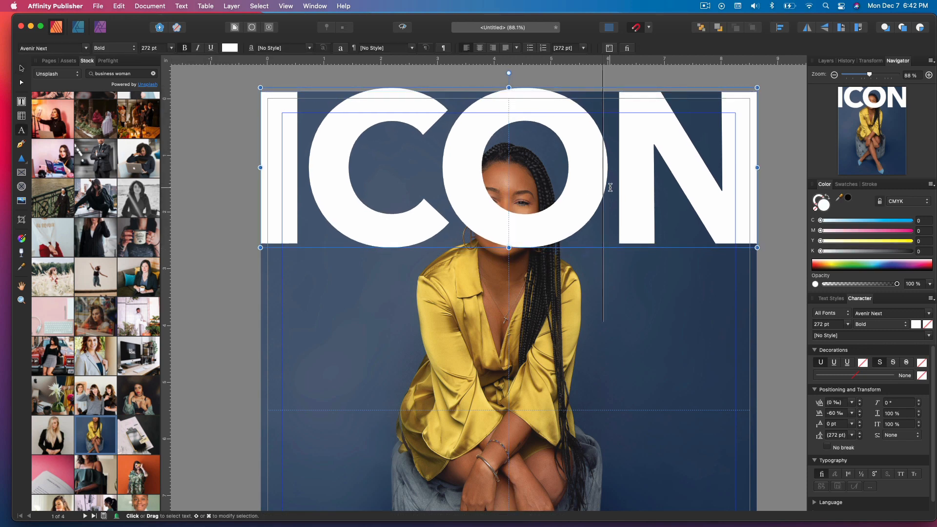
pyautogui.hotkey('alt', 'Left')
pyautogui.hotkey('alt', 'Left')
pyautogui.press('Escape')
pyautogui.moveTo(753, 248); pyautogui.dragTo(756, 249)
pyautogui.click(780, 259)
# Hide the ICON title and add a new layer above the picture frame for tracing the woman's head.
pyautogui.click(551, 273)
pyautogui.scroll(-4, 473, 154)
pyautogui.hscroll(2, 473, 154)
pyautogui.scroll(4, 473, 154)
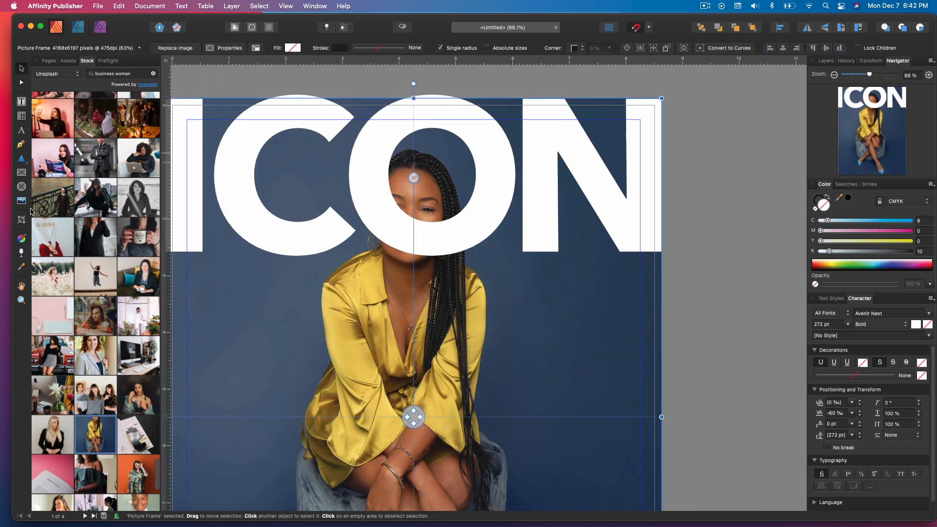
pyautogui.scroll(-1, 473, 210)
pyautogui.click(825, 61)
pyautogui.click(848, 89)
pyautogui.click(917, 88)
pyautogui.click(21, 145)
pyautogui.scroll(5, 401, 218)
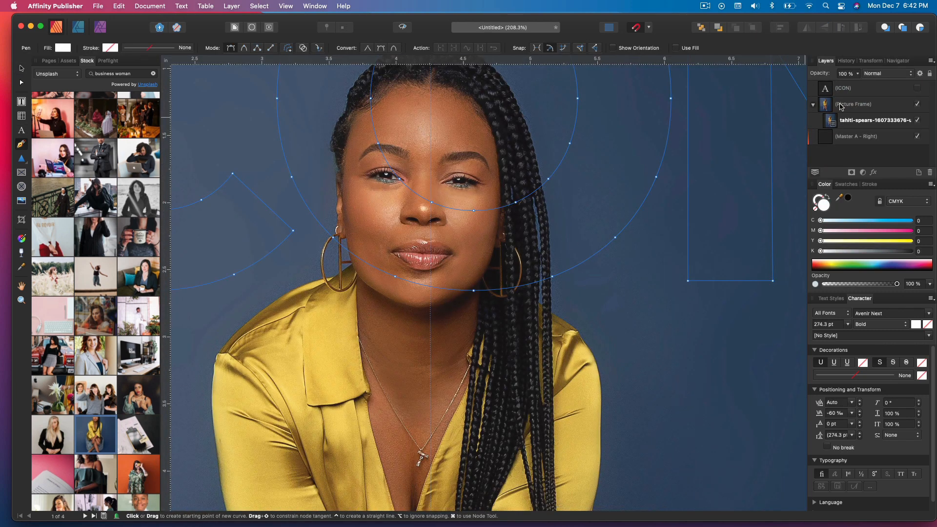
pyautogui.click(848, 105)
pyautogui.click(918, 172)
pyautogui.scroll(8, 347, 226)
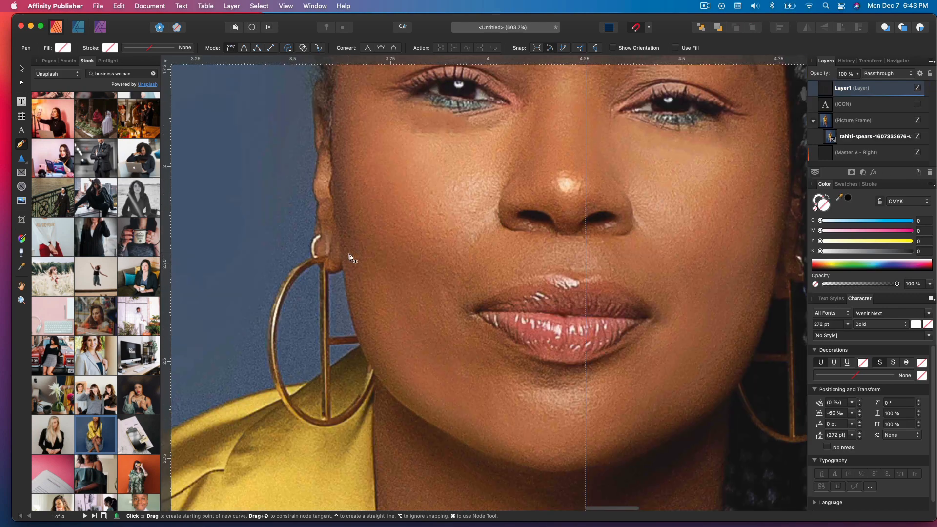
# Trace a Pen curve from the earlobe without the visible hoop up along the ear and the hair at the temple.
pyautogui.click(338, 277)
pyautogui.moveTo(311, 278); pyautogui.dragTo(302, 270)
pyautogui.click(295, 160)
pyautogui.scroll(3, 300, 168)
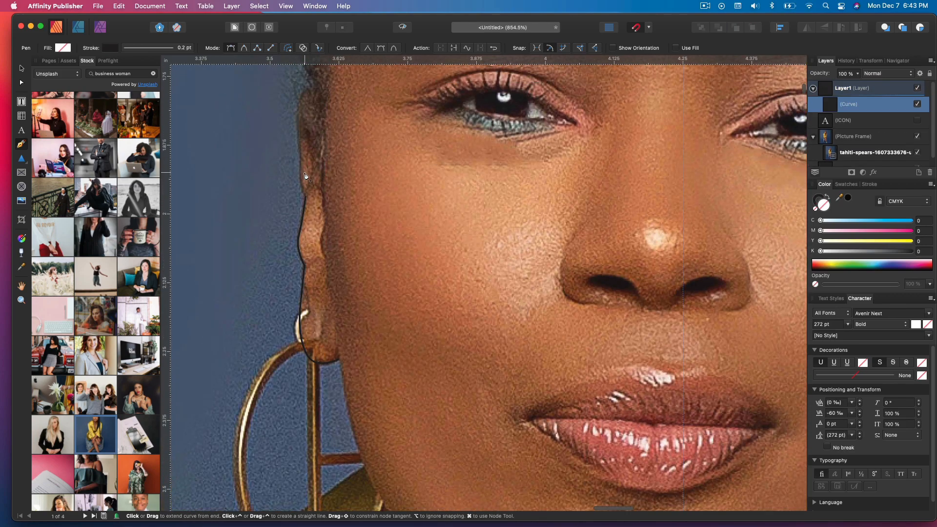
pyautogui.click(315, 86)
pyautogui.scroll(8, 289, 242)
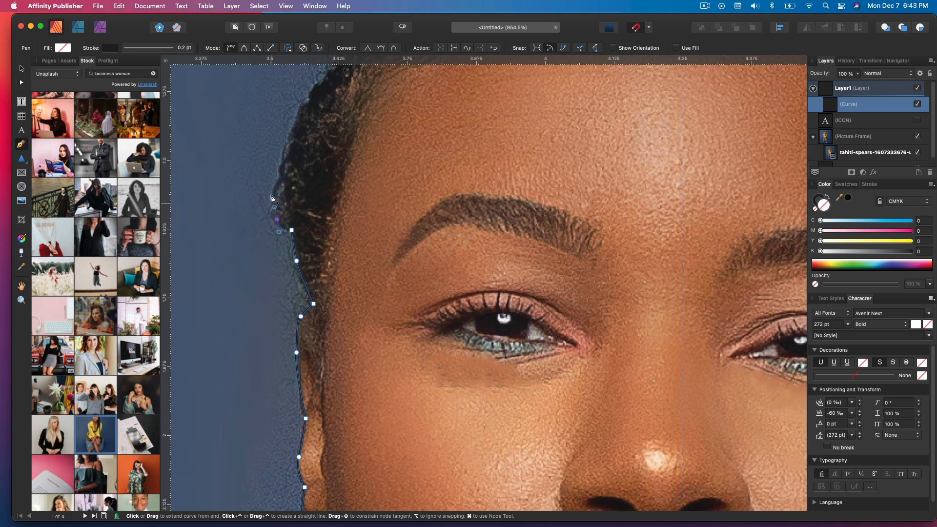
pyautogui.scroll(7, 321, 93)
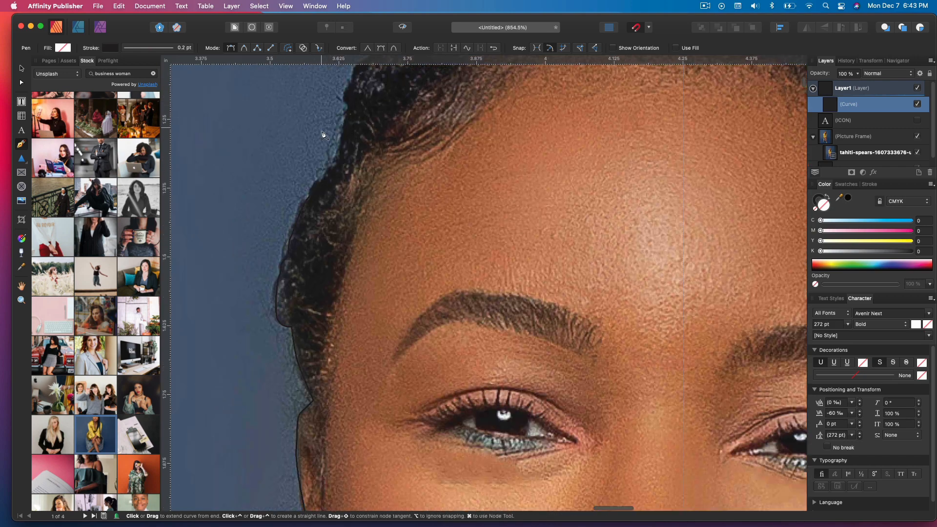
# Undo the last few curve nodes and continue the Pen outline around the hair and over the crown of the head.
pyautogui.press('super+z')
pyautogui.press('super+z')
pyautogui.press('super+z')
pyautogui.press('super+z')
pyautogui.scroll(6, 437, 216)
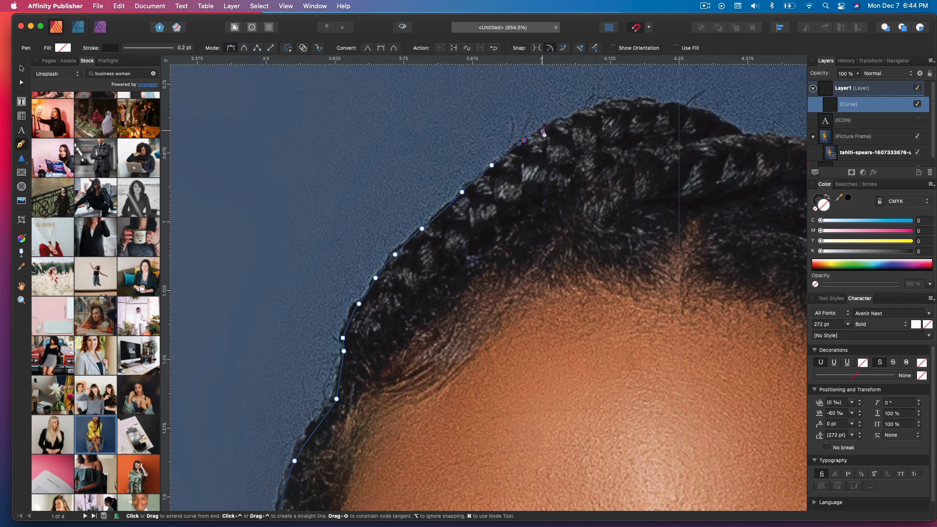
pyautogui.click(741, 132)
pyautogui.hscroll(6, 610, 138)
pyautogui.hscroll(8, 760, 208)
pyautogui.scroll(-2, 760, 208)
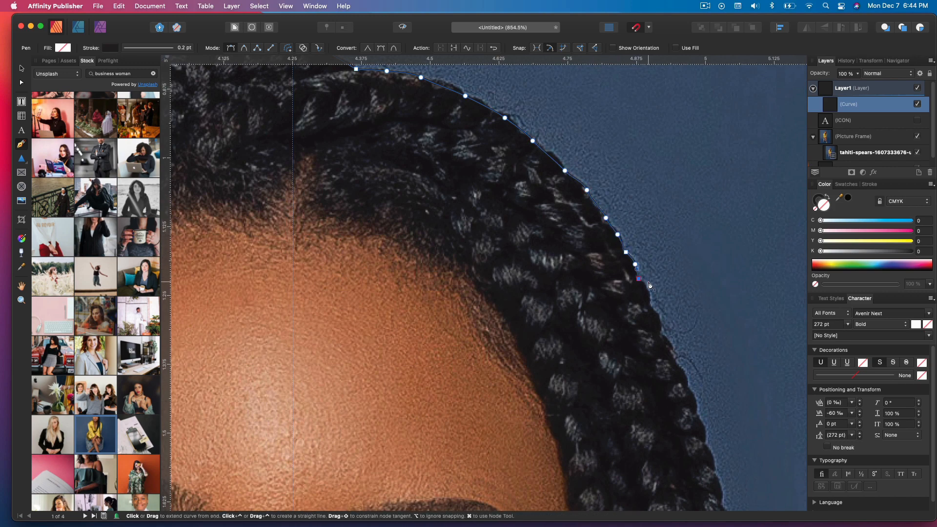
# Continue the Pen outline down the outer edge of the braids to below eye level.
pyautogui.click(649, 301)
pyautogui.scroll(1, 663, 338)
pyautogui.hscroll(5, 674, 366)
pyautogui.scroll(-4, 683, 379)
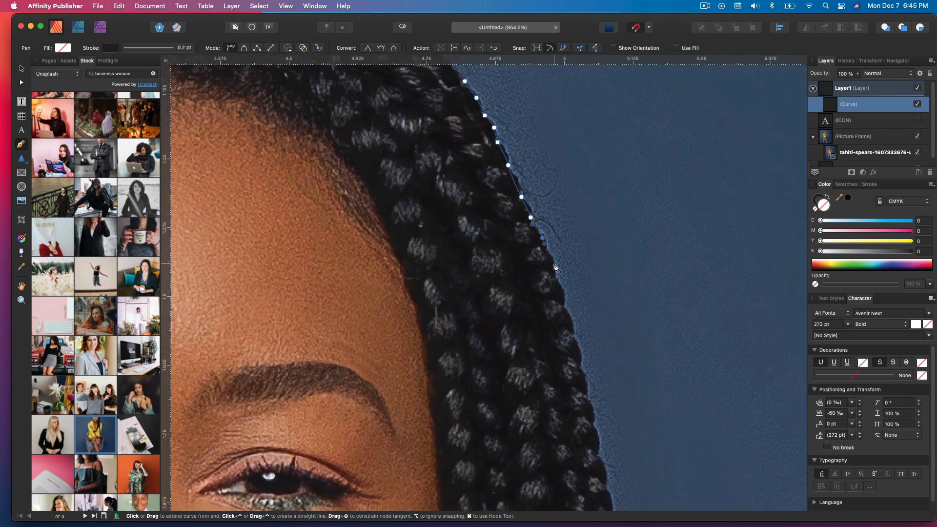
pyautogui.scroll(-5, 587, 393)
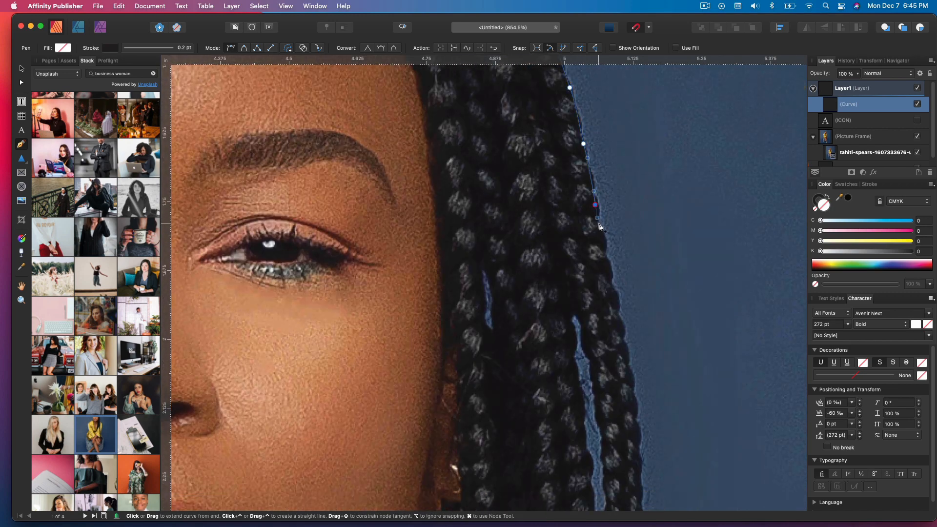
pyautogui.hscroll(-6, 512, 376)
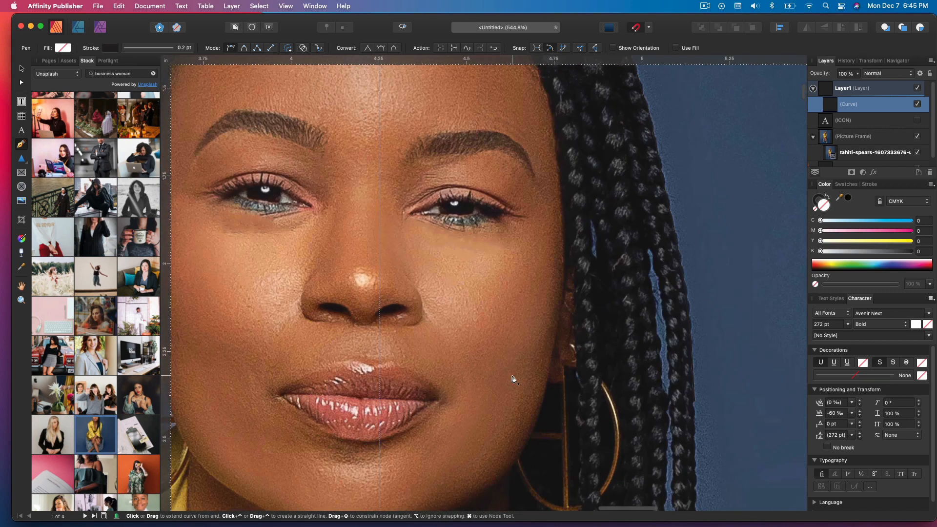
# Remove the stroke from the traced head curve and deselect it.
pyautogui.click(21, 68)
pyautogui.click(869, 184)
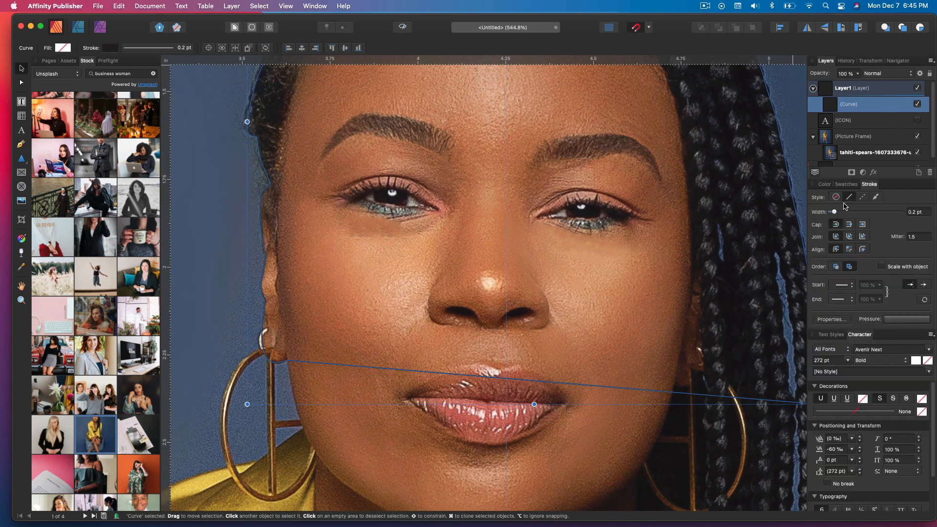
pyautogui.click(581, 470)
pyautogui.scroll(-5, 582, 460)
# Try to paste a copy of the cover photo inside Layer1 with the ICON title shown, and undo it.
pyautogui.click(847, 152)
pyautogui.click(826, 94)
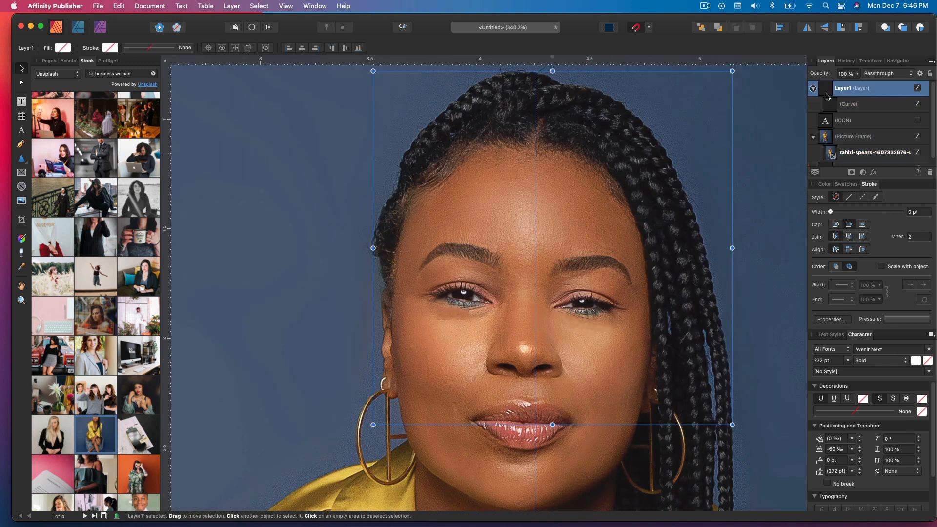
pyautogui.click(118, 5)
pyautogui.click(149, 102)
pyautogui.scroll(-1, 719, 196)
pyautogui.click(917, 136)
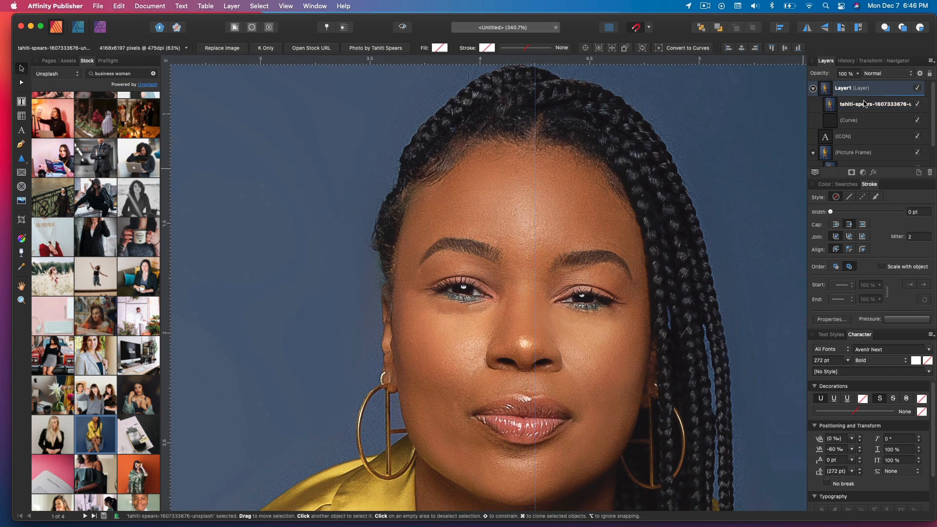
pyautogui.scroll(-10, 631, 186)
pyautogui.press('super+z')
pyautogui.press('super+z')
# Paste a copy of the cover photo inside the traced head curve and check the cutout against the ICON title.
pyautogui.click(853, 136)
pyautogui.click(859, 90)
pyautogui.click(853, 137)
pyautogui.click(858, 153)
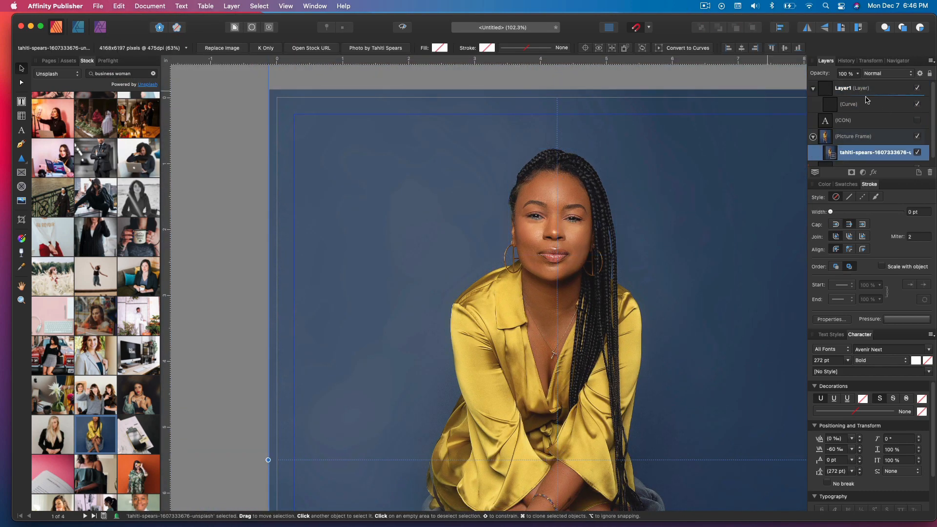
pyautogui.click(861, 91)
pyautogui.click(831, 106)
pyautogui.rightClick(597, 204)
pyautogui.click(594, 233)
pyautogui.click(118, 6)
pyautogui.click(149, 102)
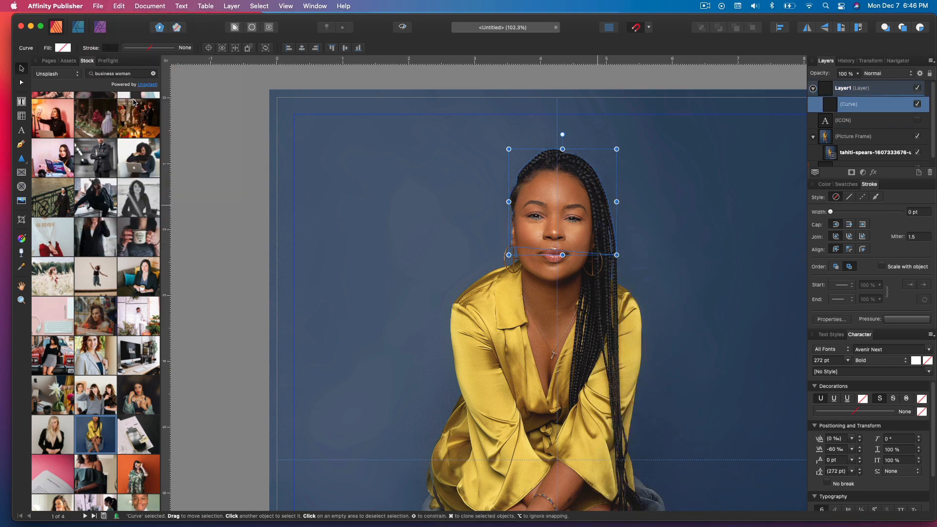
pyautogui.click(917, 136)
pyautogui.scroll(5, 558, 263)
pyautogui.click(917, 136)
# Reshape the lower edge of the head curve with the Node tool so it bends around the jaw and chin.
pyautogui.click(849, 104)
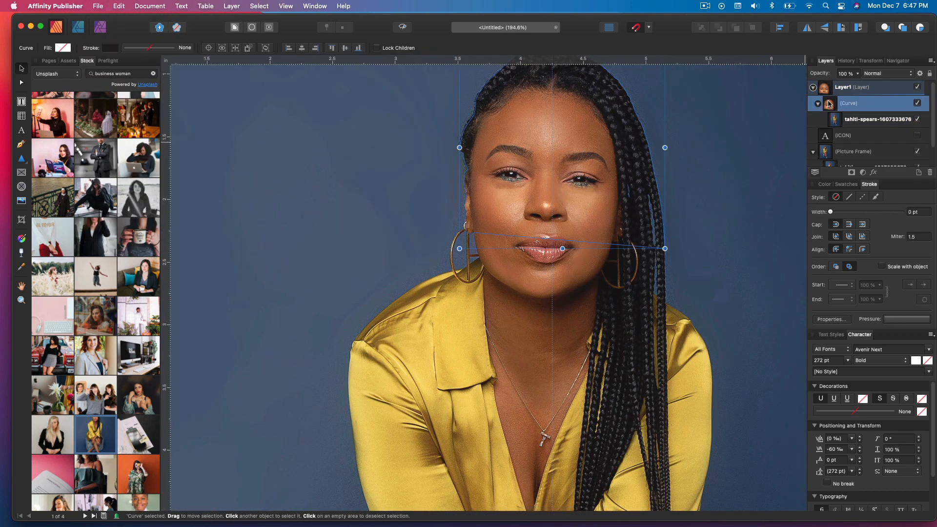
pyautogui.scroll(6, 479, 226)
pyautogui.press('p')
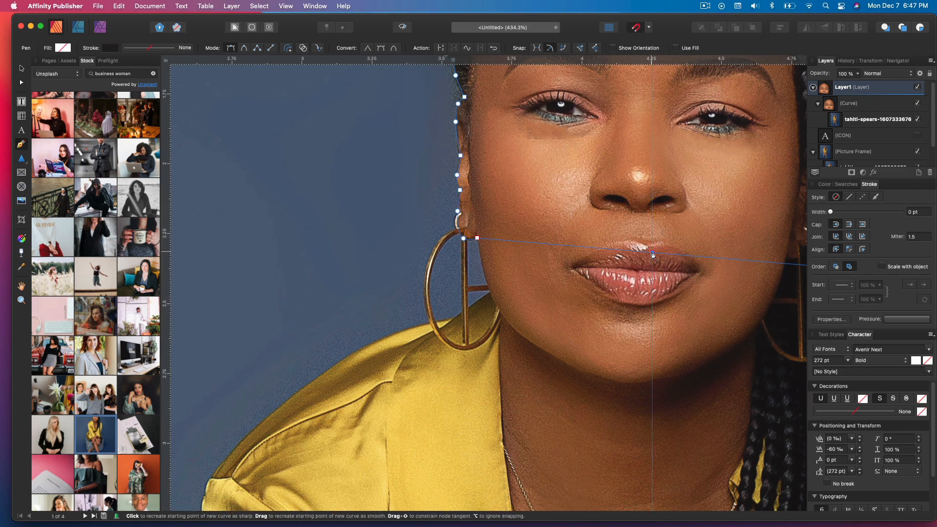
pyautogui.press('a')
pyautogui.scroll(3, 504, 280)
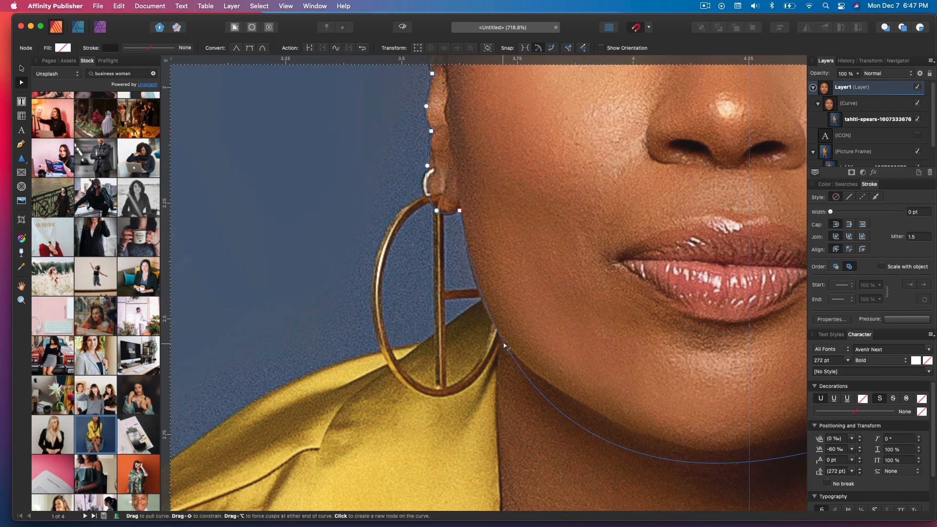
pyautogui.moveTo(505, 350); pyautogui.dragTo(572, 377)
pyautogui.hscroll(3, 609, 416)
pyautogui.scroll(-2, 610, 416)
pyautogui.click(572, 368)
pyautogui.hscroll(5, 572, 376)
# Show the ICON title and pull the head curve's lowest braid-side node down so the braids fully overlap the O.
pyautogui.click(918, 136)
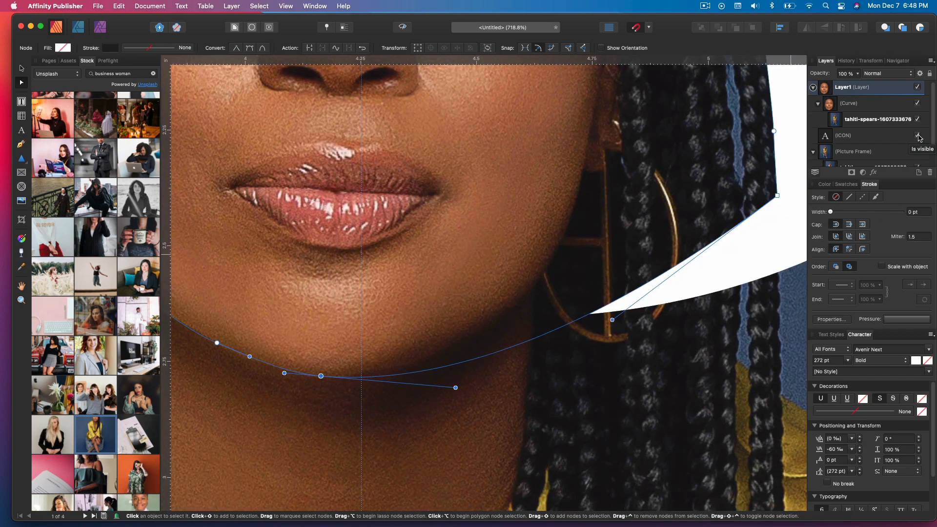
pyautogui.moveTo(777, 196); pyautogui.dragTo(779, 299)
pyautogui.scroll(-8, 779, 295)
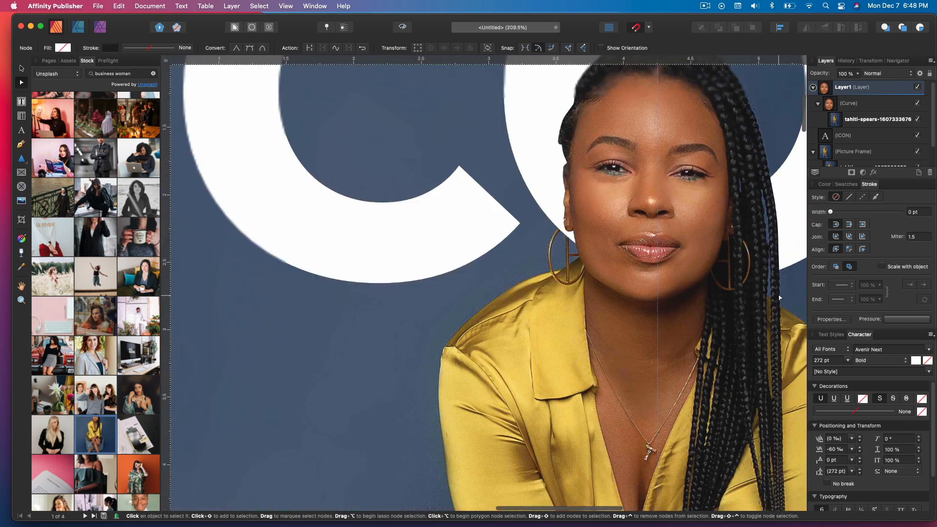
pyautogui.hscroll(2, 776, 293)
pyautogui.press('v')
pyautogui.click(318, 126)
# Cut the upper blue gap between the outer braids out of the head curve by tracing both its edges with the Pen tool.
pyautogui.scroll(-2, 771, 353)
pyautogui.scroll(5, 770, 351)
pyautogui.click(617, 227)
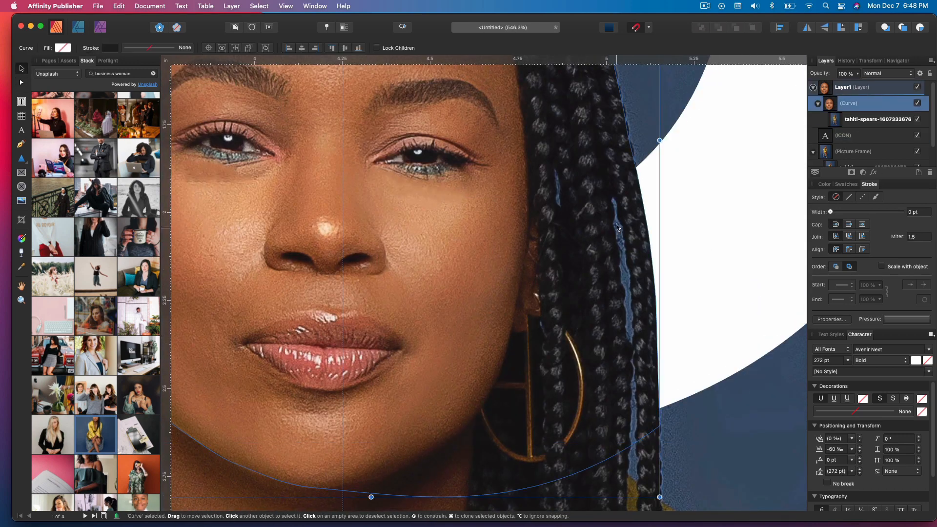
pyautogui.press('p')
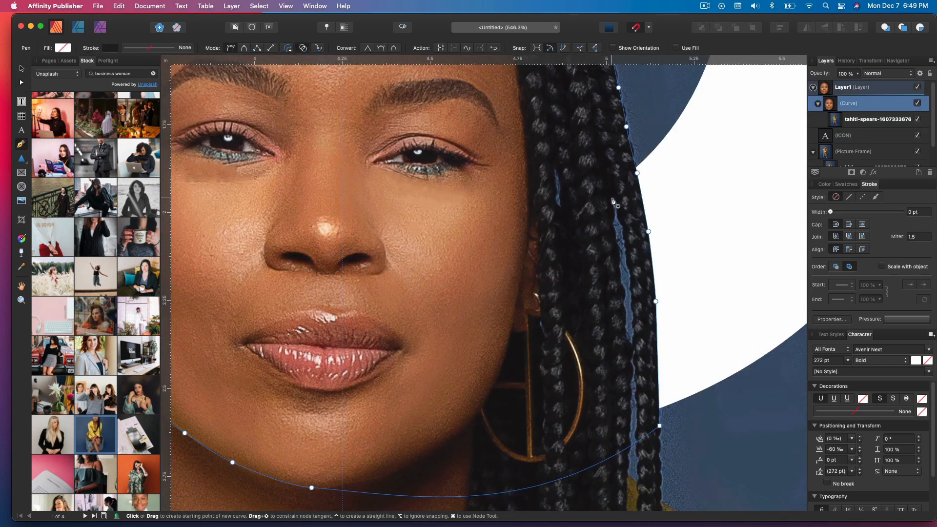
pyautogui.scroll(3, 626, 299)
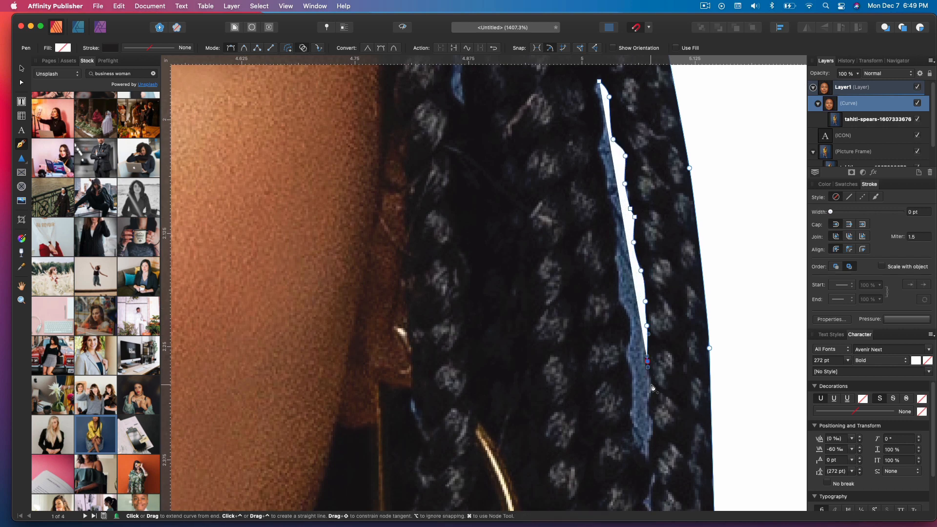
pyautogui.click(647, 445)
pyautogui.moveTo(651, 429); pyautogui.dragTo(631, 420)
pyautogui.moveTo(632, 388); pyautogui.dragTo(631, 379)
pyautogui.click(629, 351)
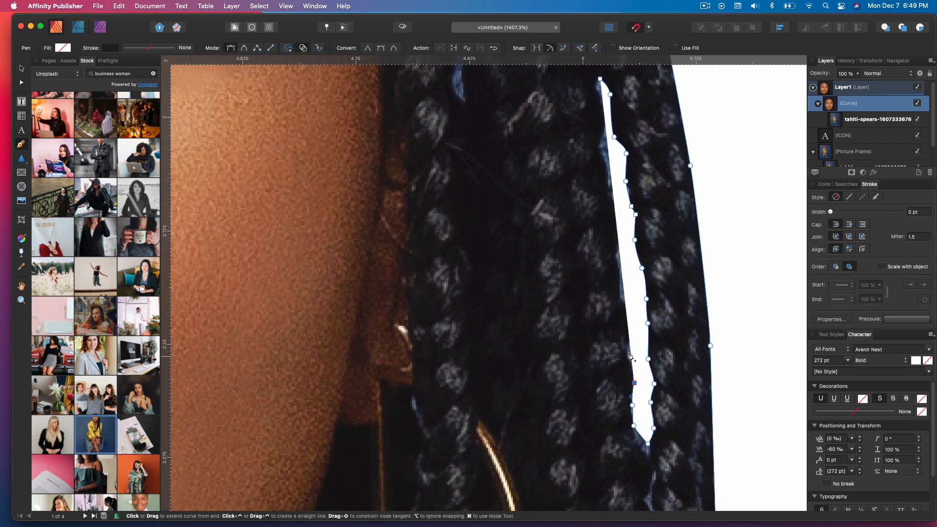
pyautogui.click(628, 313)
pyautogui.click(620, 303)
pyautogui.hscroll(2, 605, 292)
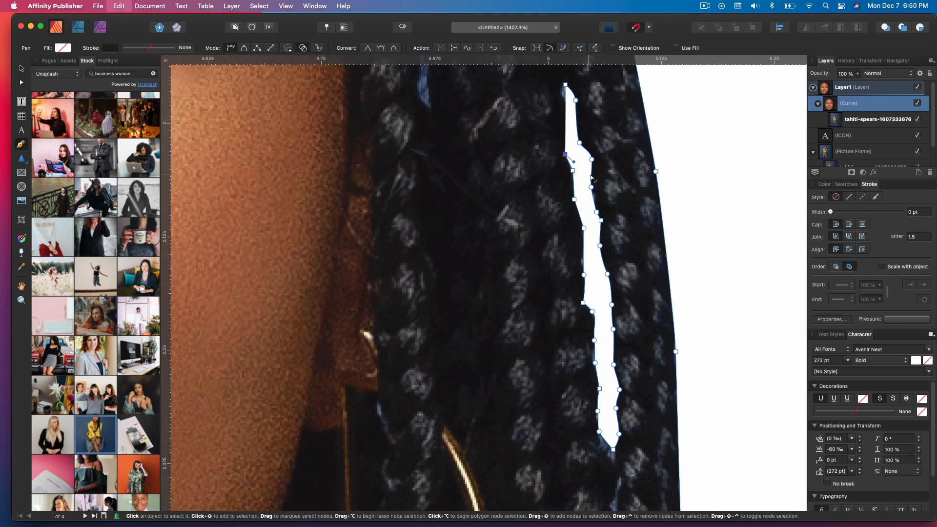
pyautogui.press('v')
# Cut the lower blue gap between the outer braids out of the head curve by tracing it with the Pen tool.
pyautogui.scroll(-8, 521, 309)
pyautogui.scroll(7, 532, 361)
pyautogui.click(21, 144)
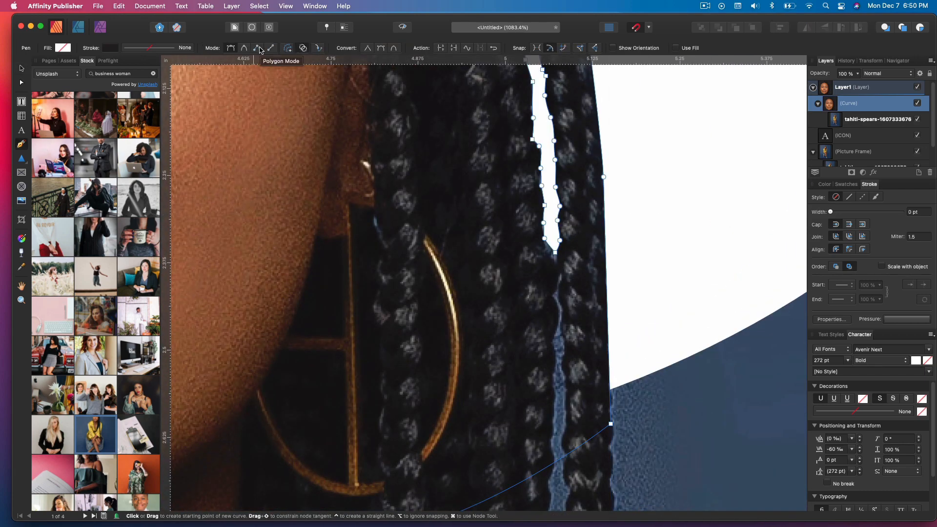
pyautogui.scroll(-5, 565, 313)
pyautogui.scroll(-1, 565, 337)
pyautogui.moveTo(560, 339); pyautogui.dragTo(560, 349)
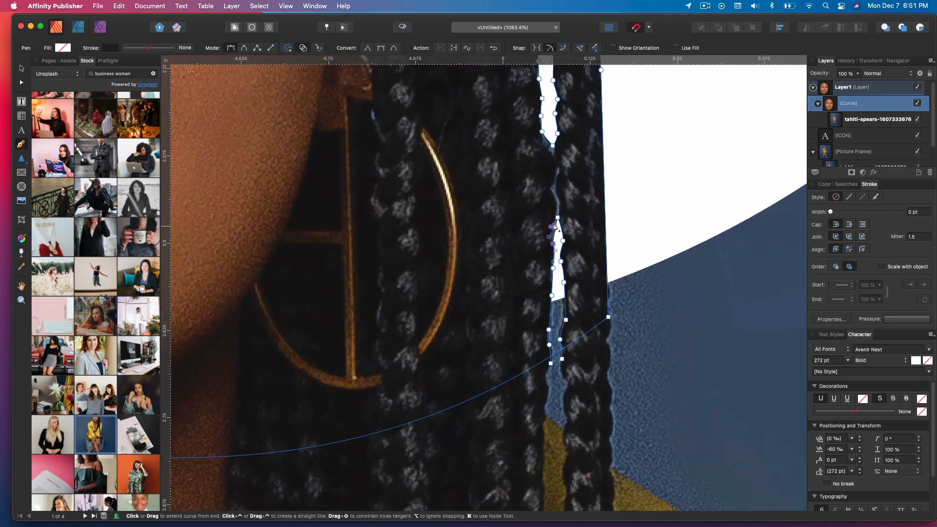
pyautogui.scroll(-8, 565, 264)
pyautogui.press('v')
pyautogui.scroll(-5, 604, 311)
pyautogui.click(646, 380)
pyautogui.press('super+d')
pyautogui.scroll(-2, 638, 324)
# Tint the ICON title a very pale lavender by adding a little cyan and magenta.
pyautogui.press('super+0')
pyautogui.click(49, 61)
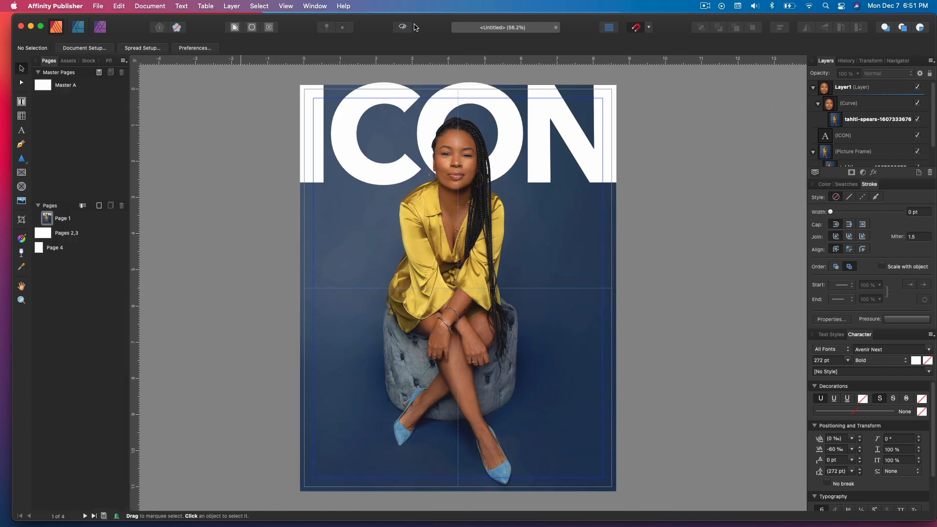
pyautogui.click(849, 135)
pyautogui.click(824, 184)
pyautogui.moveTo(821, 241); pyautogui.dragTo(828, 254)
pyautogui.press('super+d')
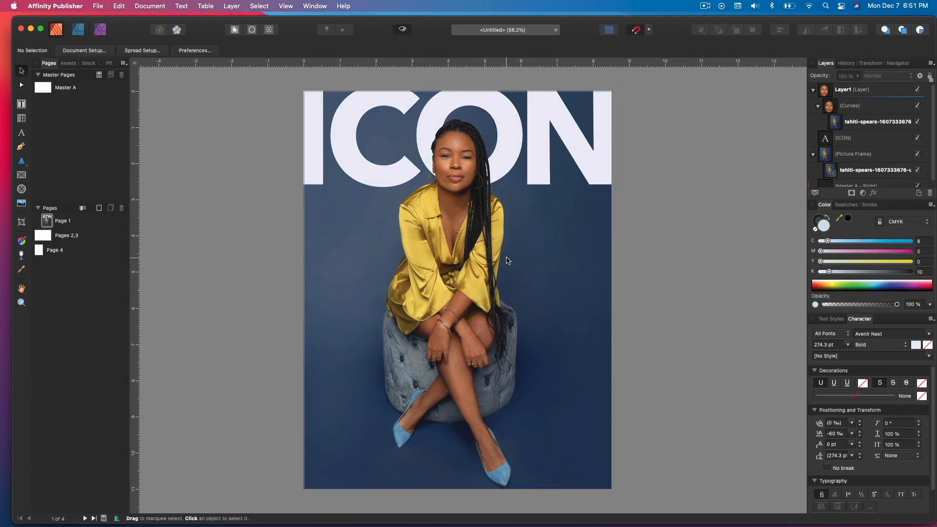
pyautogui.scroll(4, 533, 216)
pyautogui.press('t')
pyautogui.moveTo(506, 196); pyautogui.dragTo(541, 221)
pyautogui.click(115, 51)
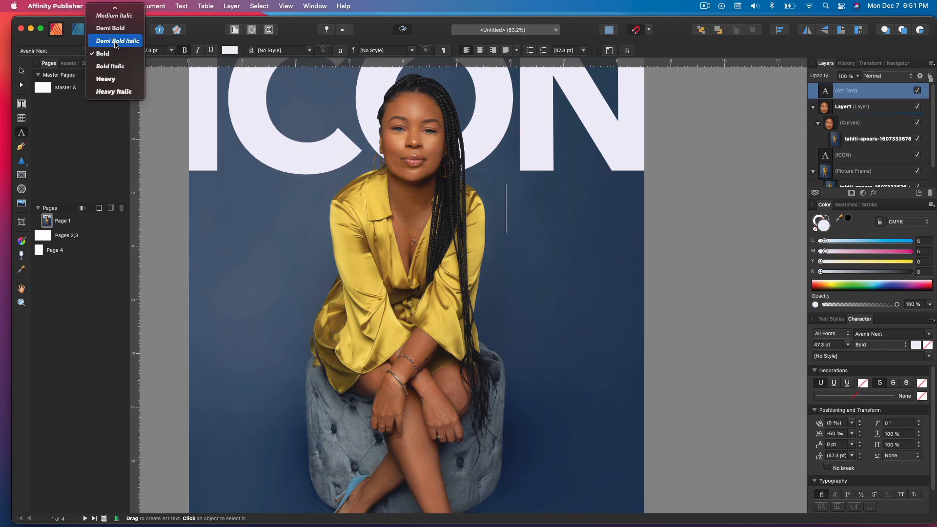
pyautogui.click(110, 66)
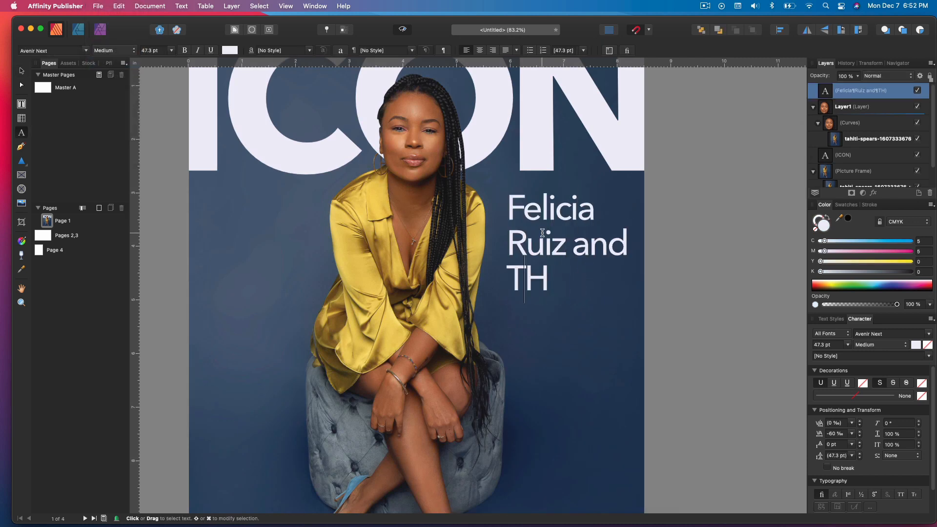
pyautogui.press('BackSpace')
pyautogui.press('BackSpace')
pyautogui.press('super+a')
pyautogui.press('BackSpace')
# Create a text frame beside the woman's shoulder, enter her full name plus "and the immutable spirit of a true entrepreneur", and enlarge the text to 22 pt.
pyautogui.press('t')
pyautogui.moveTo(508, 200); pyautogui.dragTo(593, 301)
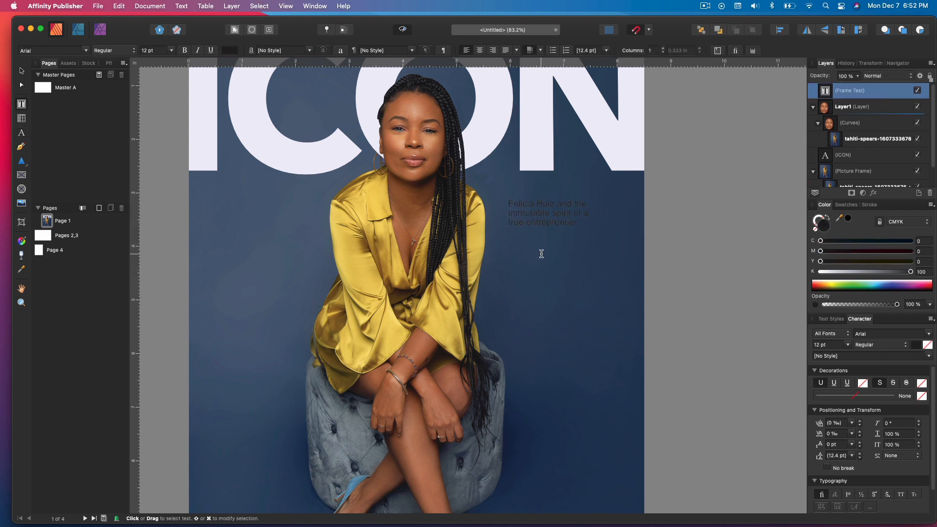
pyautogui.press('super+a')
pyautogui.press('super+shift+period')
pyautogui.press('super+shift+period')
pyautogui.press('super+shift+period')
pyautogui.press('super+shift+period')
pyautogui.press('super+shift+period')
# Set the headline text in the Avenir font with Medium weight.
pyautogui.click(86, 50)
pyautogui.click(44, 105)
pyautogui.click(119, 52)
pyautogui.click(116, 104)
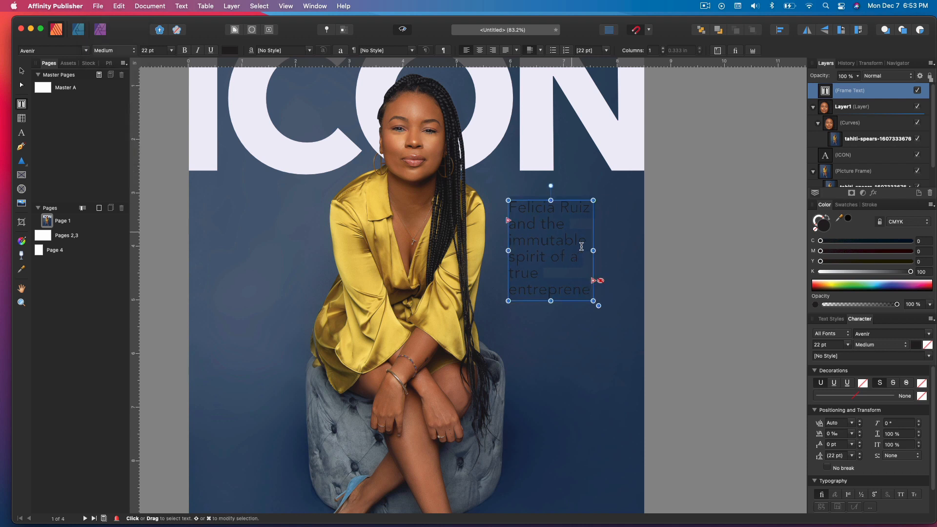
# Enlarge the headline frame and colour its text with CMYK 5, 5, 0, 0.
pyautogui.moveTo(594, 300); pyautogui.dragTo(623, 342)
pyautogui.press('super+a')
pyautogui.click(820, 272)
pyautogui.moveTo(821, 241); pyautogui.dragTo(826, 253)
# Change the headline text to Avenir Heavy at 26 pt.
pyautogui.click(117, 50)
pyautogui.click(107, 104)
pyautogui.click(613, 259)
pyautogui.press('super+a')
pyautogui.press('super+shift+period')
pyautogui.press('super+shift+period')
pyautogui.click(567, 249)
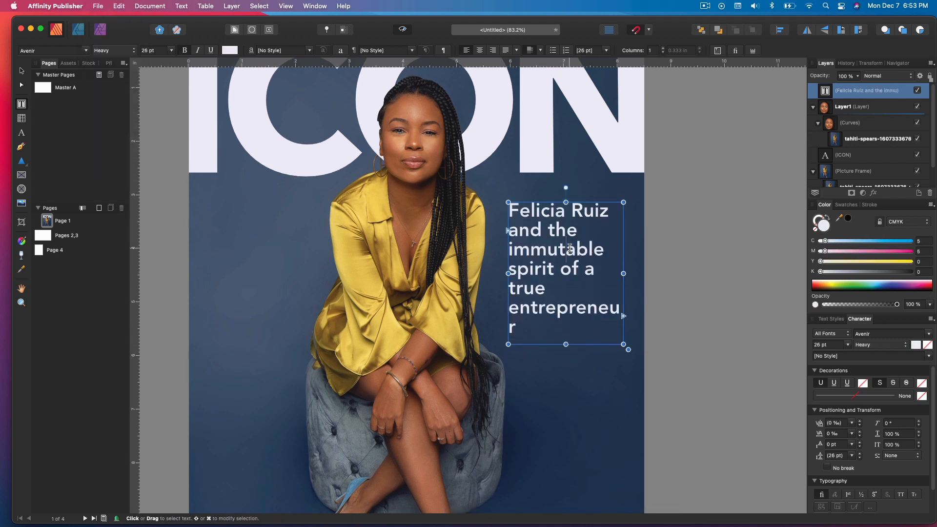
# Reword the headline after the woman's name to read "displays her immutable enterprise".
pyautogui.hscroll(1, 570, 249)
pyautogui.scroll(-1, 566, 251)
pyautogui.click(537, 228)
pyautogui.press('super+shift+Down')
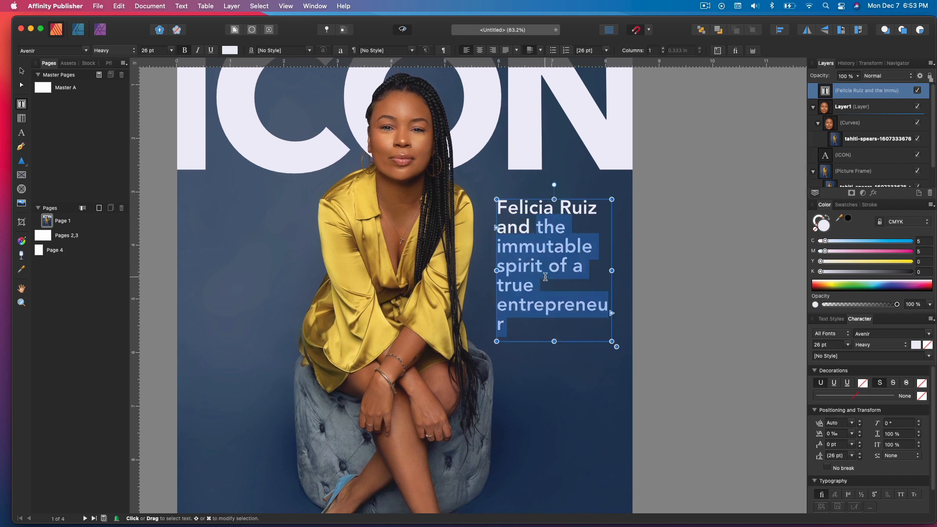
pyautogui.press('BackSpace')
pyautogui.press('BackSpace')
pyautogui.press('BackSpace')
pyautogui.press('BackSpace')
pyautogui.press('BackSpace')
pyautogui.write('shows')
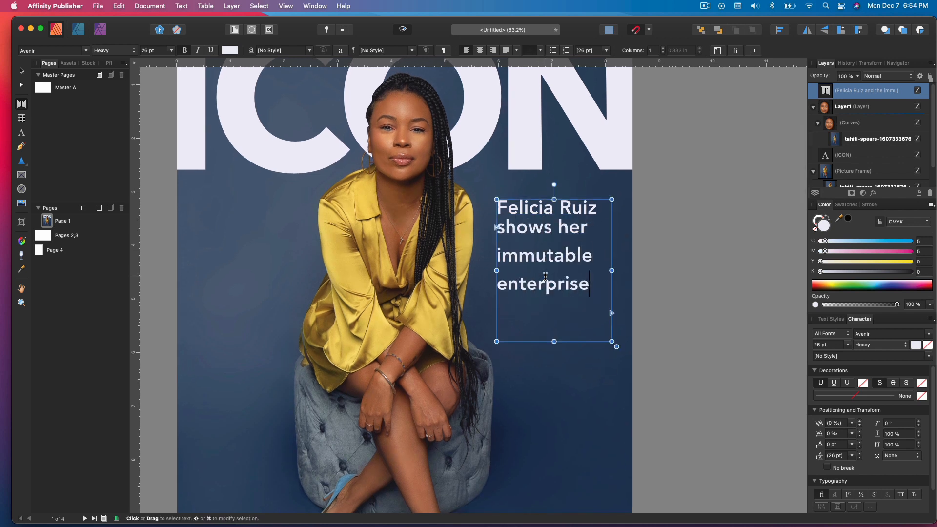
pyautogui.doubleClick(551, 225)
# Show the Character, Paragraph and Text Frame panels as one floating group beside the page.
pyautogui.press('super+a')
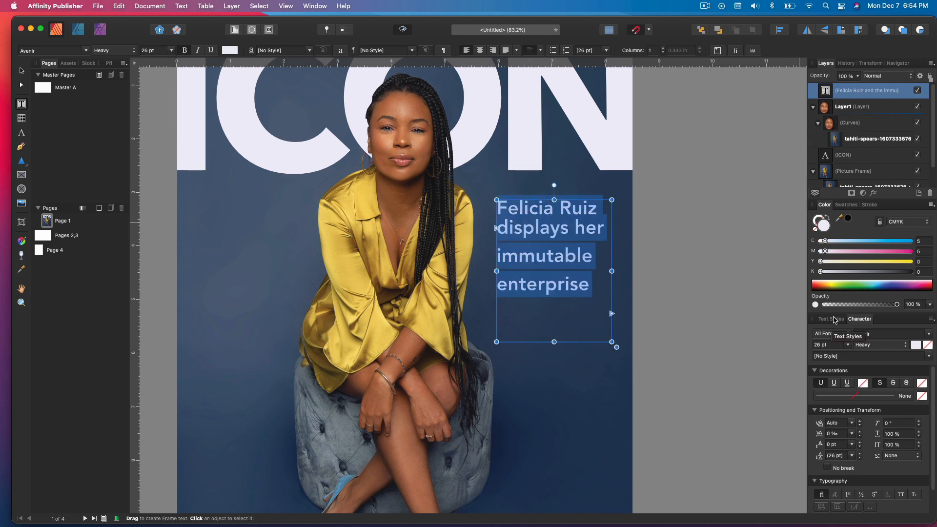
pyautogui.click(285, 6)
pyautogui.click(439, 330)
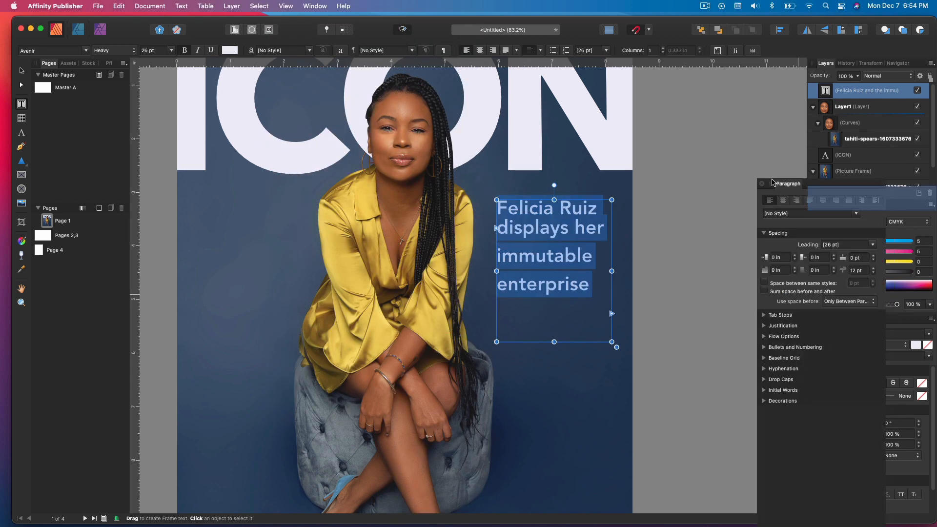
pyautogui.moveTo(773, 182); pyautogui.dragTo(658, 78)
pyautogui.moveTo(730, 274); pyautogui.dragTo(731, 389)
pyautogui.press('super+z')
pyautogui.click(314, 6)
pyautogui.moveTo(286, 6)
pyautogui.moveTo(356, 231)
pyautogui.click(434, 440)
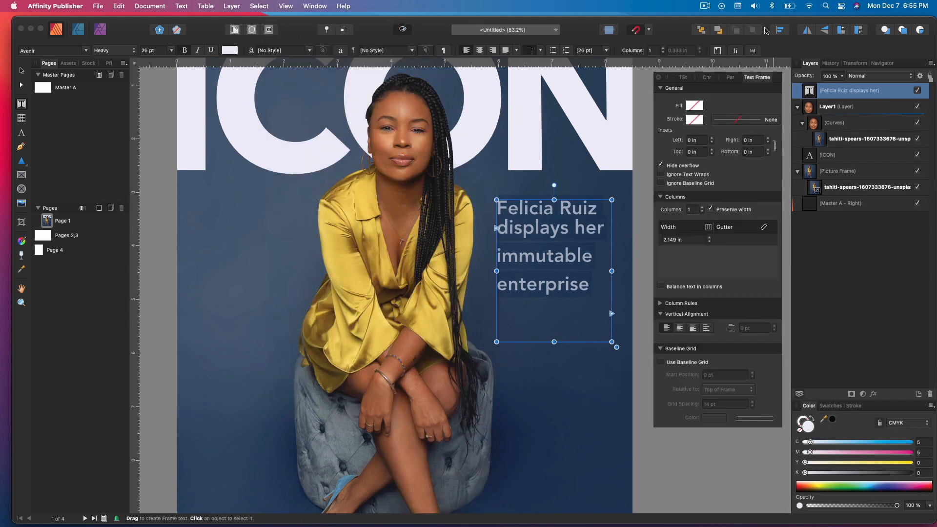
# Set the headline to 24 pt and remove the extra gaps between its lines.
pyautogui.click(730, 78)
pyautogui.click(707, 77)
pyautogui.click(697, 214)
pyautogui.click(715, 203)
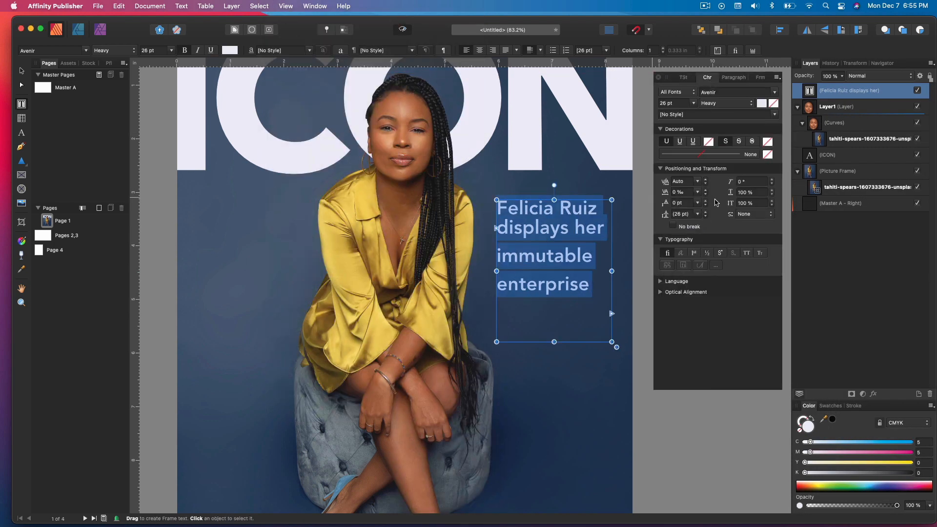
pyautogui.tripleClick(565, 227)
pyautogui.press('super+a')
pyautogui.click(171, 50)
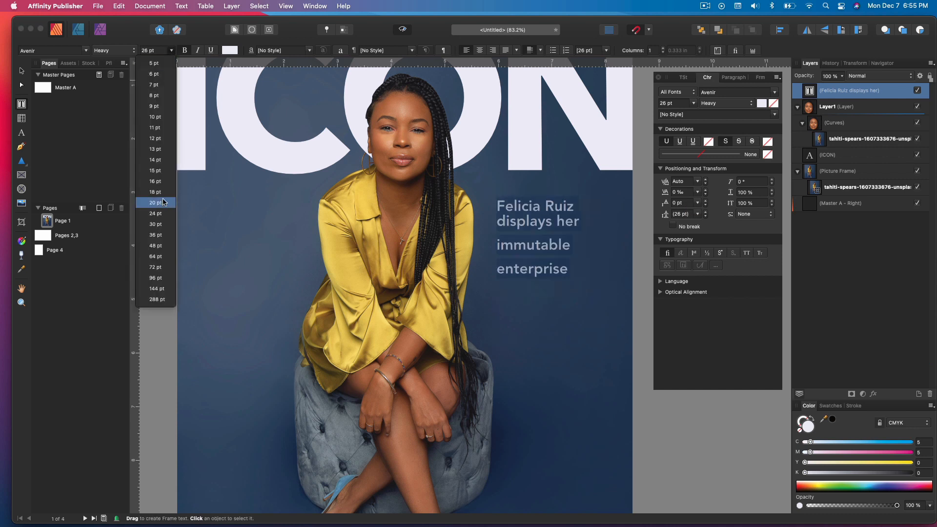
pyautogui.click(156, 213)
pyautogui.click(649, 231)
pyautogui.press('BackSpace')
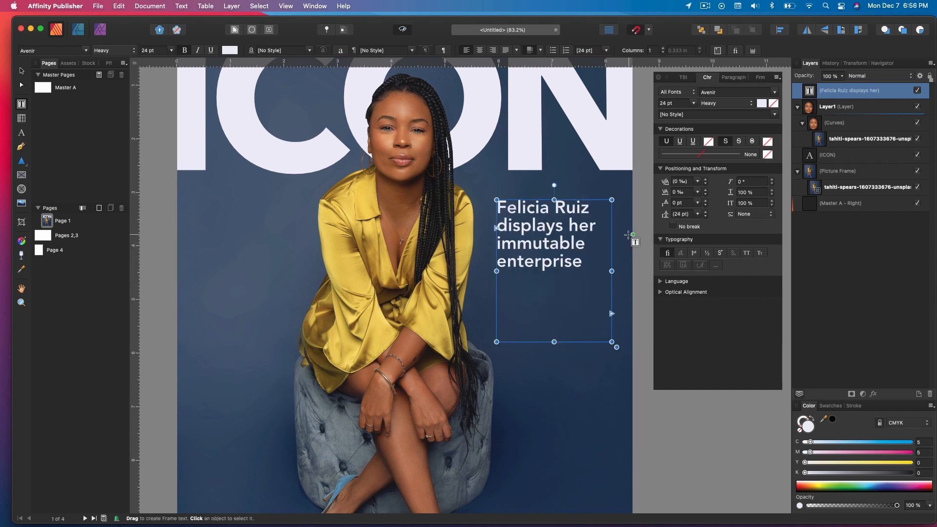
# Fit the headline frame closely to its text and scale both up to a text size of about 29.3 pt.
pyautogui.press('Escape')
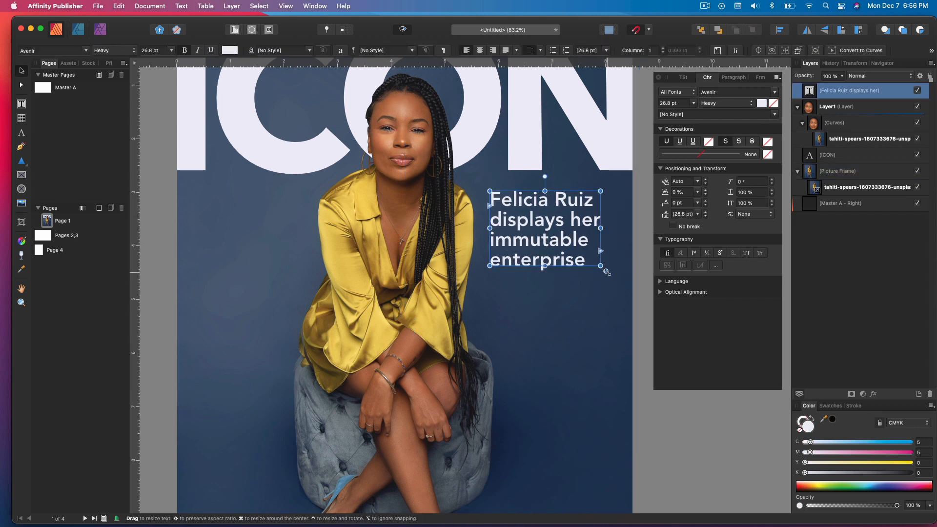
pyautogui.click(636, 282)
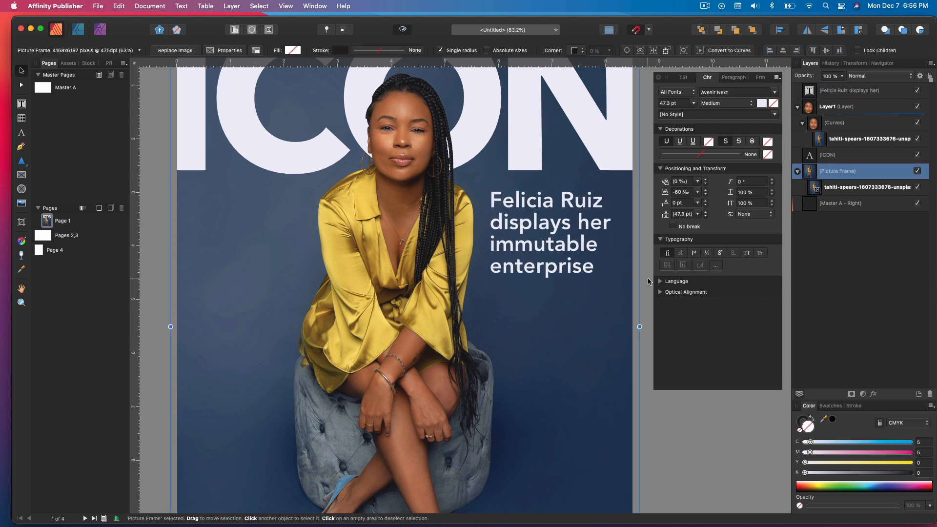
pyautogui.click(607, 269)
pyautogui.click(636, 287)
pyautogui.click(643, 289)
pyautogui.click(607, 269)
# Try the headline in Gill Sans UltraBold and in DIN Alternate Bold.
pyautogui.click(86, 50)
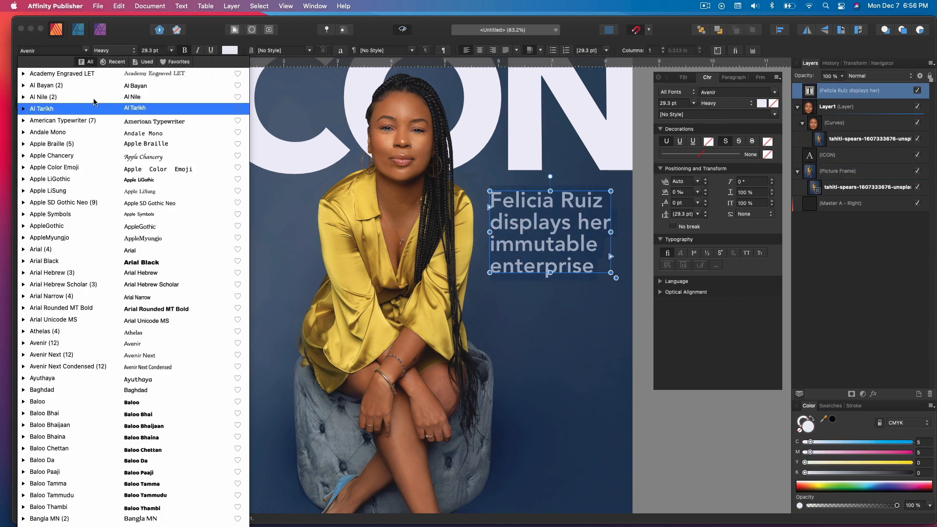
pyautogui.scroll(-20, 94, 101)
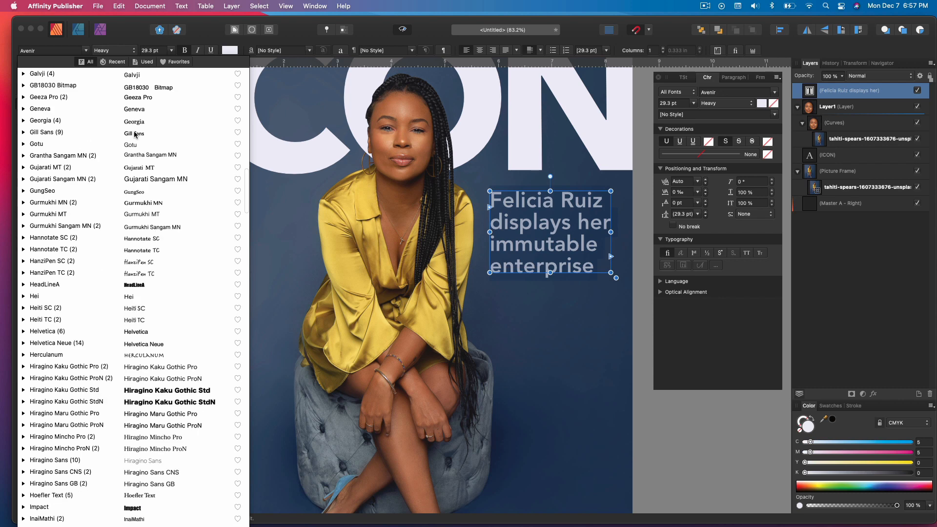
pyautogui.click(135, 134)
pyautogui.click(114, 51)
pyautogui.click(57, 42)
pyautogui.click(86, 50)
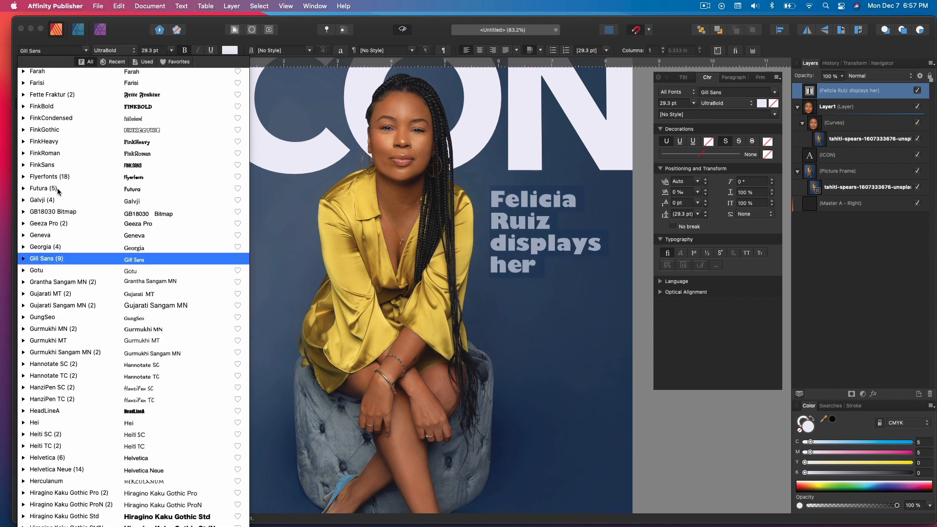
pyautogui.scroll(5, 58, 191)
pyautogui.click(48, 214)
# Set the headline in Baskerville SemiBold at 28 pt.
pyautogui.click(86, 51)
pyautogui.scroll(10, 87, 141)
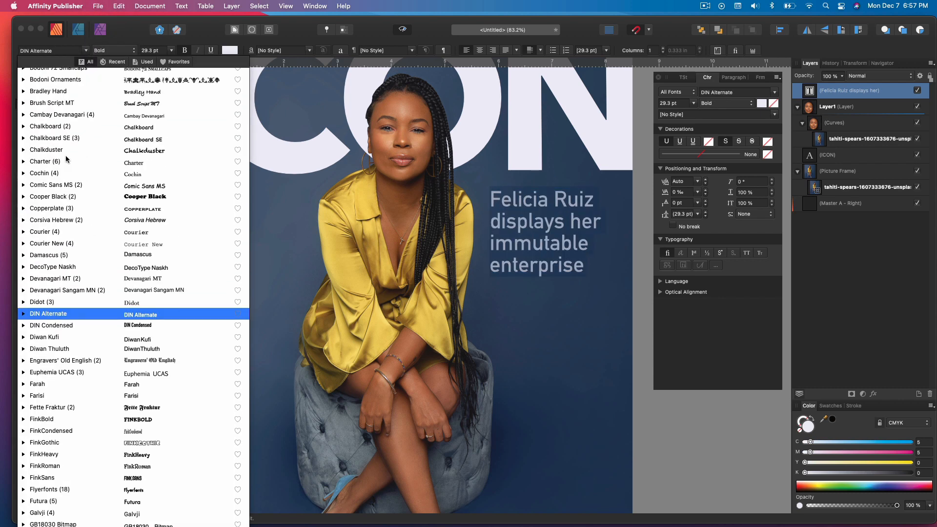
pyautogui.click(79, 189)
pyautogui.click(114, 51)
pyautogui.click(109, 30)
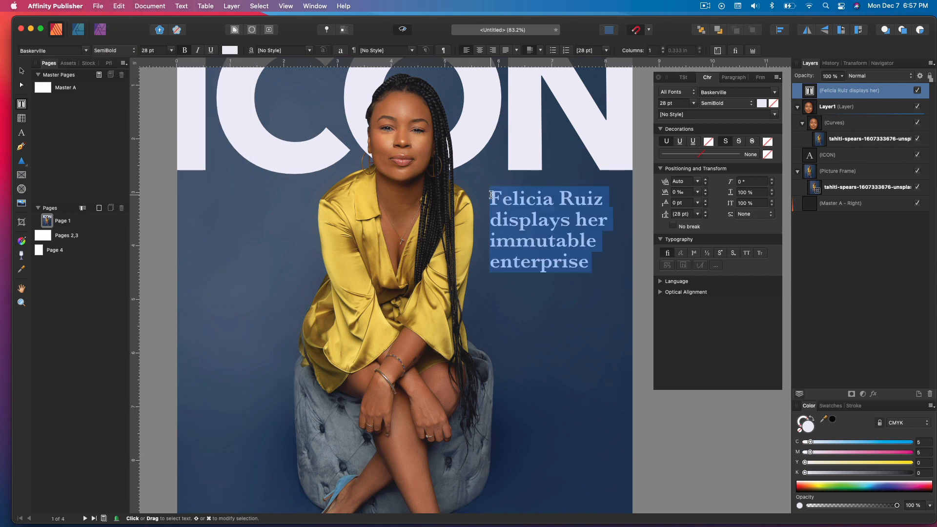
# Restyle the headline as Baskerville Regular at 36 pt with -20 ‰ tracking and 32.2 pt leading.
pyautogui.scroll(5, 551, 251)
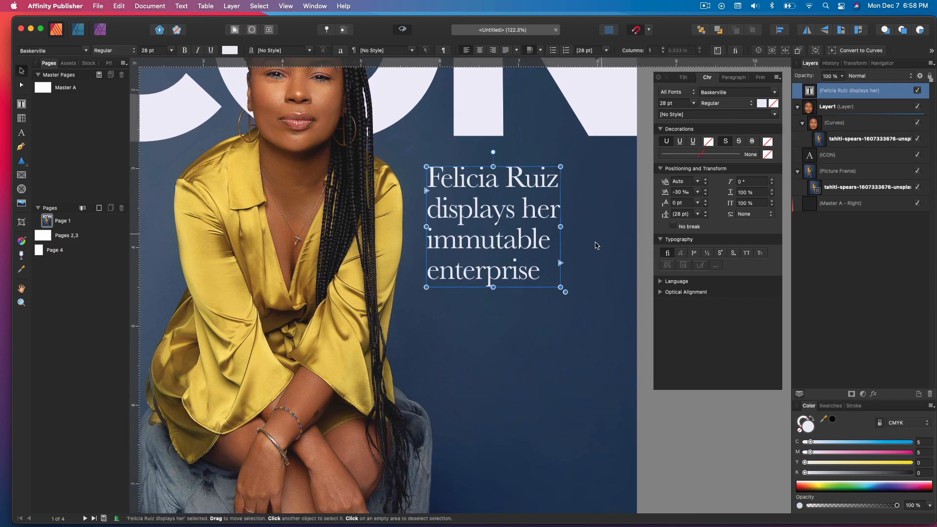
pyautogui.scroll(-5, 595, 245)
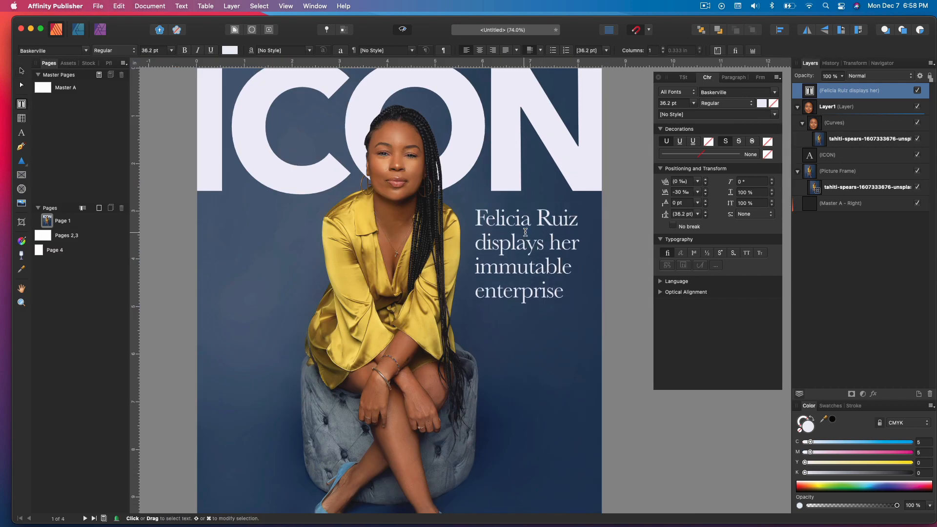
pyautogui.press('Escape')
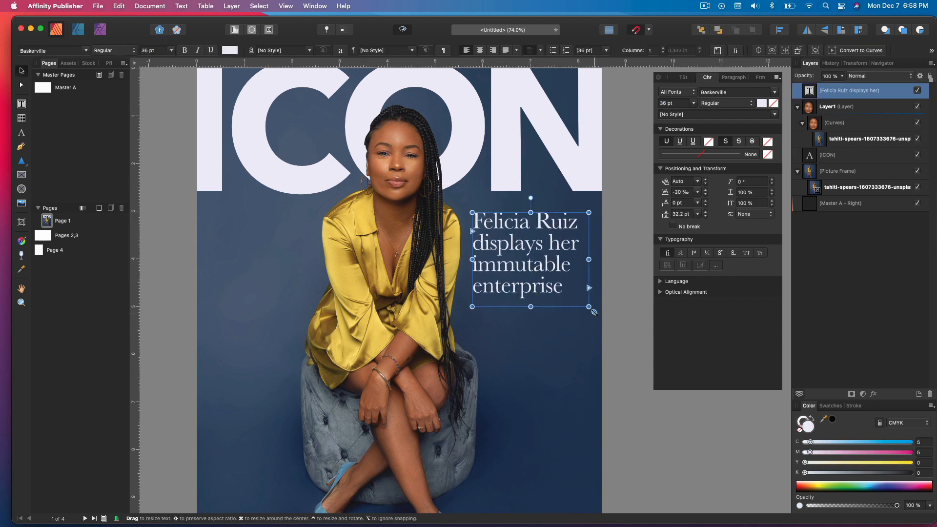
pyautogui.click(615, 282)
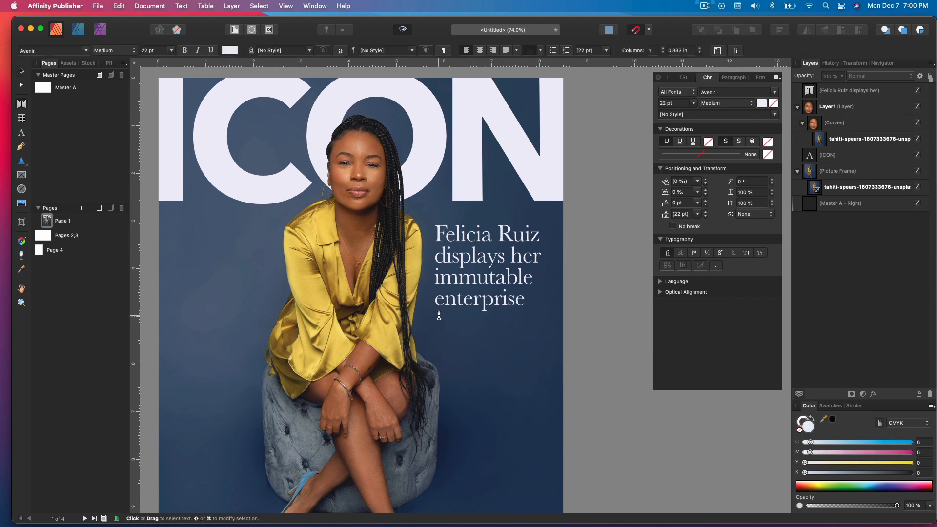
# Duplicate the headline directly below itself and reduce the copy's text to 22 pt.
pyautogui.moveTo(503, 297); pyautogui.dragTo(503, 391)
pyautogui.tripleClick(502, 390)
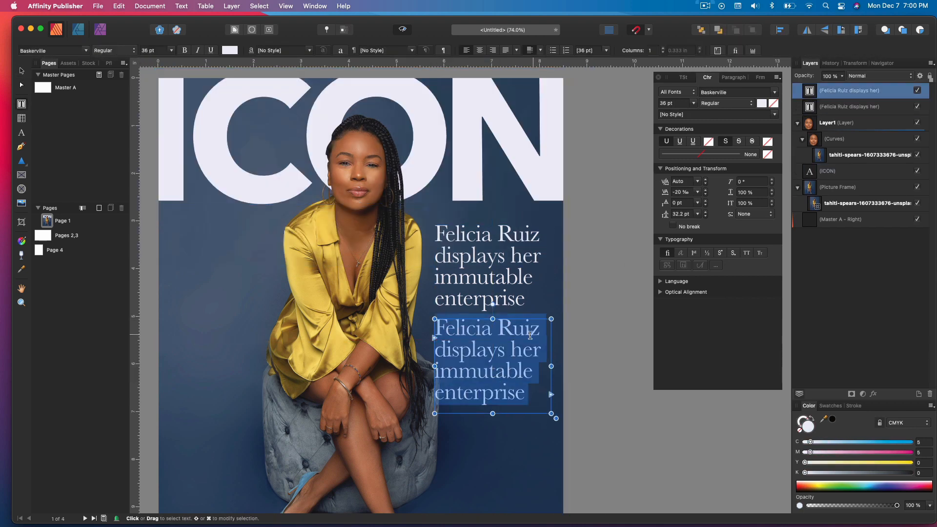
pyautogui.press('super+shift+comma')
pyautogui.press('super+shift+comma')
pyautogui.press('super+shift+comma')
pyautogui.press('super+shift+comma')
pyautogui.press('super+shift+comma')
pyautogui.press('super+shift+comma')
pyautogui.press('super+shift+comma')
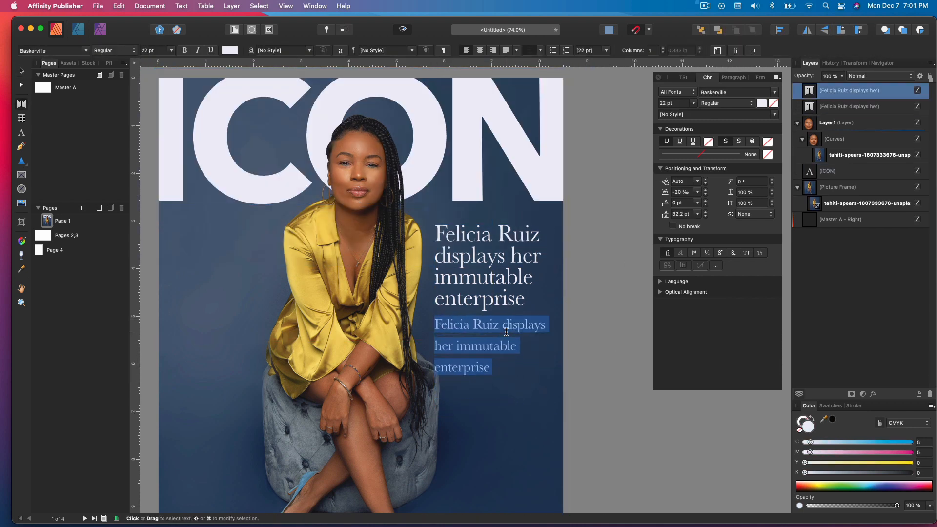
# Replace the lower copy's text with "Outspoken, brazen, and reaping the rewards for women in business" and set it in Avenir Book.
pyautogui.press('BackSpace')
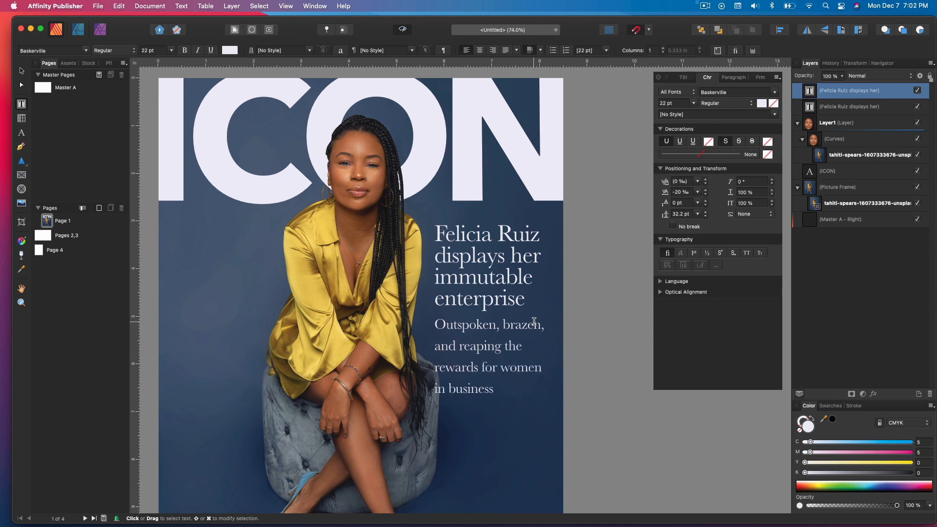
pyautogui.press('super+a')
pyautogui.click(86, 50)
pyautogui.click(114, 50)
pyautogui.click(340, 154)
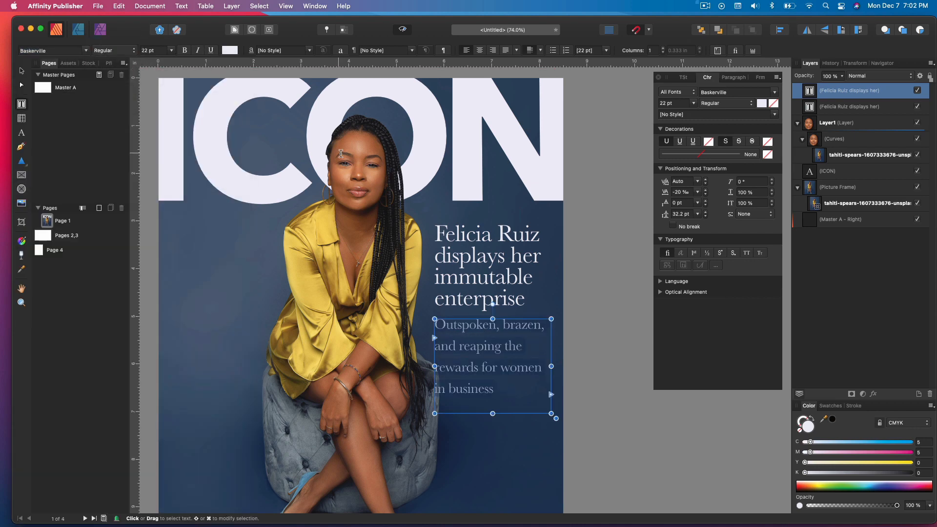
pyautogui.click(86, 50)
pyautogui.click(49, 108)
pyautogui.click(115, 50)
pyautogui.click(109, 91)
pyautogui.click(115, 50)
pyautogui.click(108, 13)
# Change the subheading below the headline to Avenir Roman at 19 pt.
pyautogui.scroll(1, 515, 330)
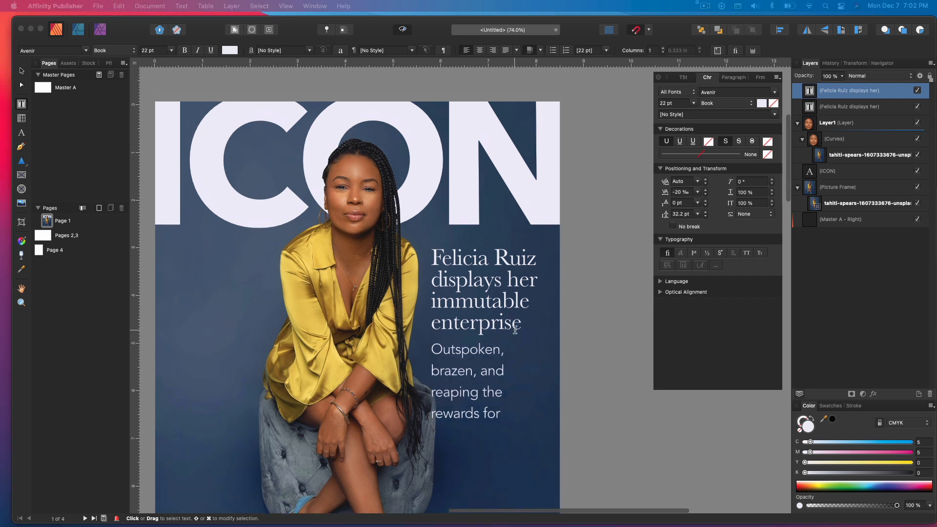
pyautogui.scroll(1, 515, 330)
pyautogui.click(114, 51)
pyautogui.click(109, 61)
pyautogui.tripleClick(478, 387)
pyautogui.press('super+shift+comma')
pyautogui.press('super+shift+comma')
pyautogui.press('super+shift+comma')
pyautogui.click(478, 387)
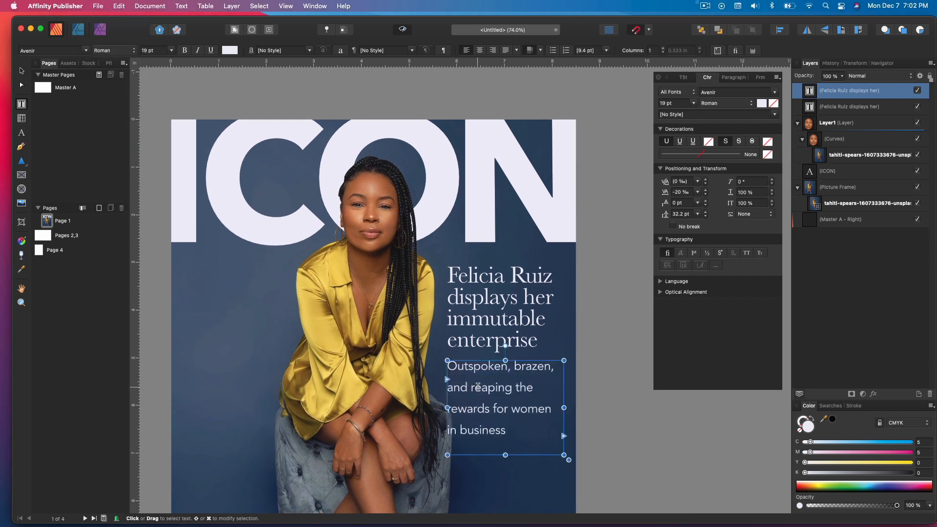
# Set the subheading to 16 pt with 17 pt leading and a yellow fill of C 5, M 5, Y 75, K 0.
pyautogui.press('super+a')
pyautogui.hotkey('alt', 'Up')
pyautogui.hotkey('alt', 'Up')
pyautogui.hotkey('alt', 'Up')
pyautogui.click(697, 214)
pyautogui.click(696, 229)
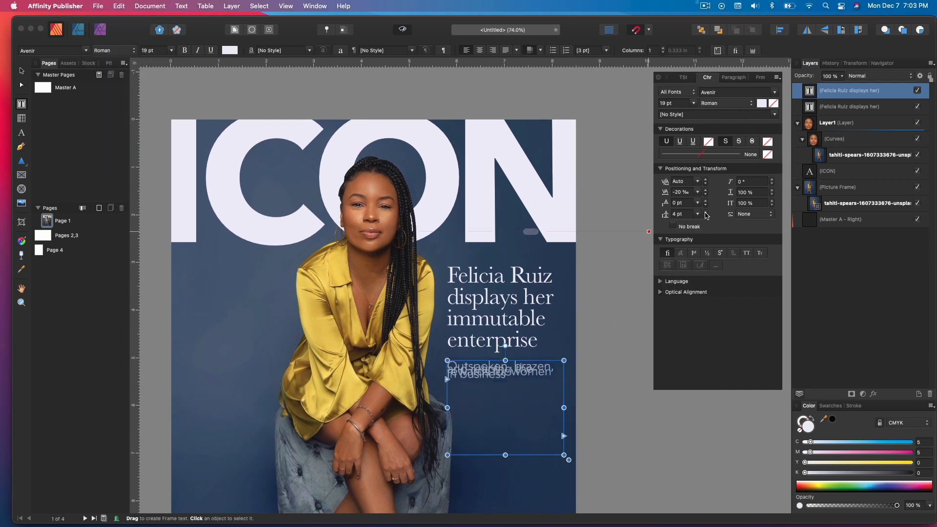
pyautogui.click(693, 103)
pyautogui.click(680, 234)
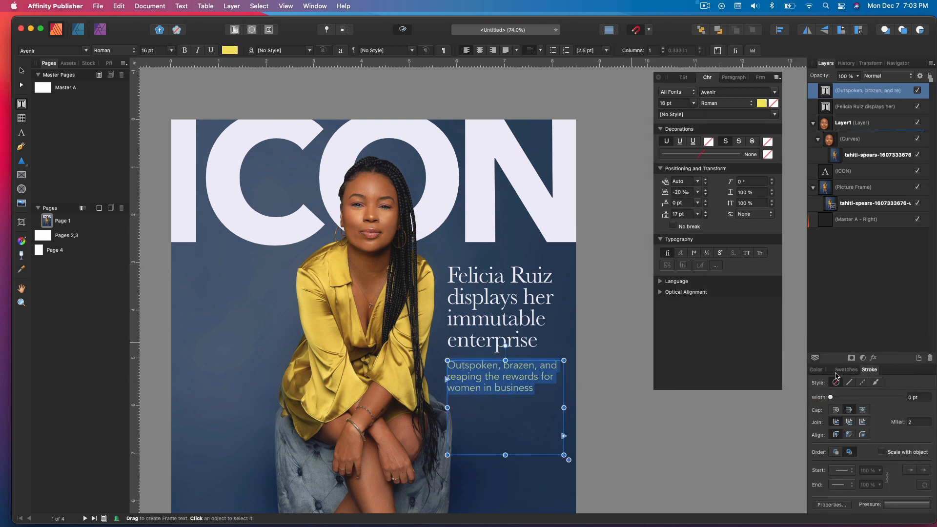
# Dock the Color panel group above the Layers list, and collapse Layer1 and the Picture Frame layer.
pyautogui.moveTo(836, 376); pyautogui.dragTo(852, 378)
pyautogui.moveTo(811, 406); pyautogui.dragTo(821, 518)
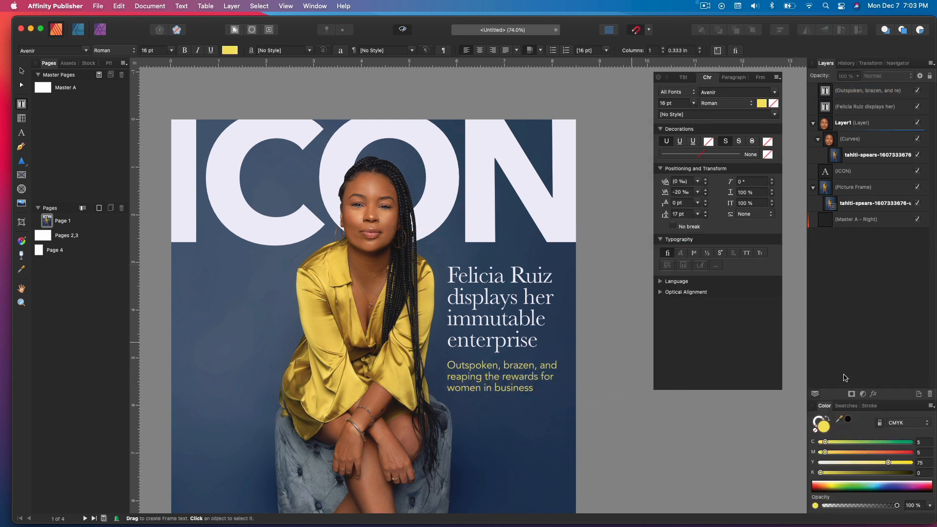
pyautogui.moveTo(898, 405); pyautogui.dragTo(898, 53)
pyautogui.click(813, 237)
pyautogui.click(813, 269)
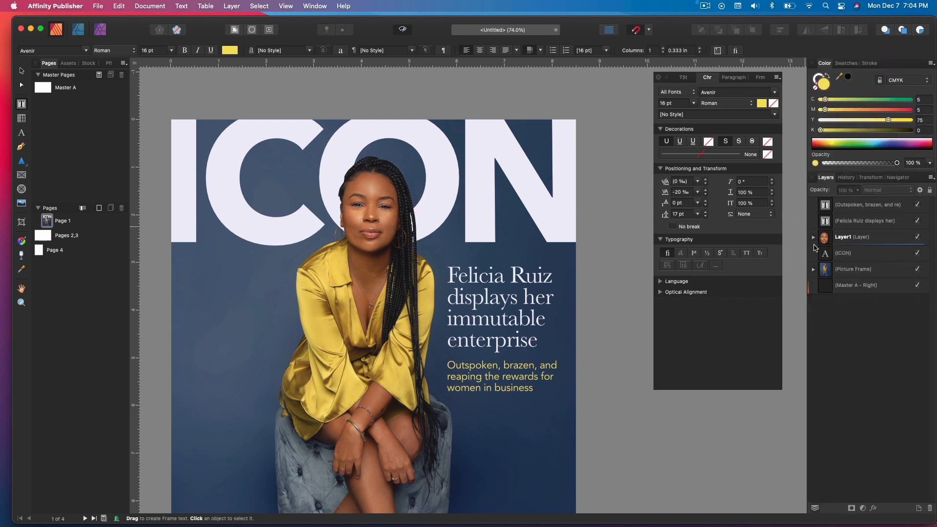
# Shift the headline and subheading together slightly towards the right page edge.
pyautogui.scroll(-3, 522, 278)
pyautogui.press('v')
pyautogui.click(520, 276)
pyautogui.keyDown('shift'); pyautogui.click(539, 313); pyautogui.keyUp('shift')
pyautogui.moveTo(539, 313); pyautogui.dragTo(545, 325)
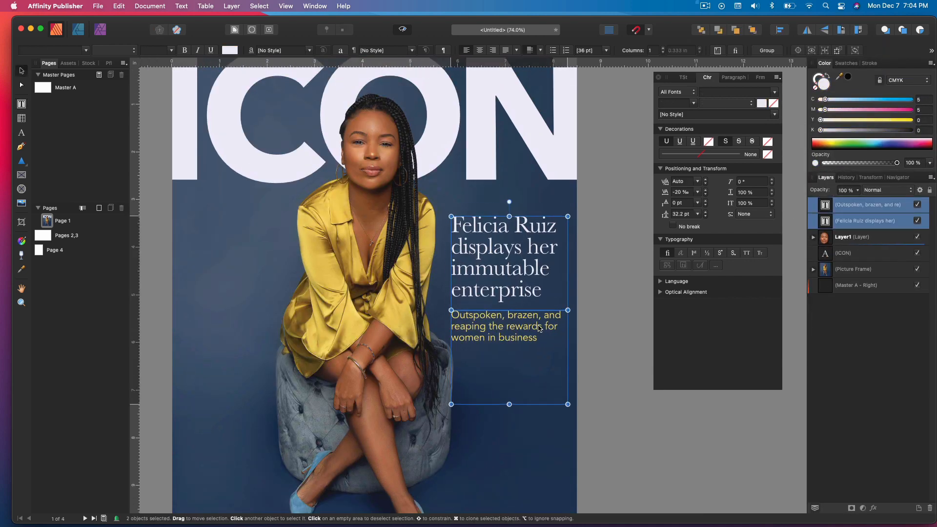
# Shrink the headline and subheading frames to fit their text and bring the subheading closer to the headline.
pyautogui.moveTo(511, 404); pyautogui.dragTo(511, 333)
pyautogui.click(595, 339)
pyautogui.moveTo(511, 291); pyautogui.dragTo(511, 325)
pyautogui.click(506, 247)
pyautogui.moveTo(511, 274); pyautogui.dragTo(511, 308)
pyautogui.click(511, 325)
pyautogui.moveTo(511, 368); pyautogui.dragTo(511, 339)
pyautogui.moveTo(511, 326); pyautogui.dragTo(510, 320)
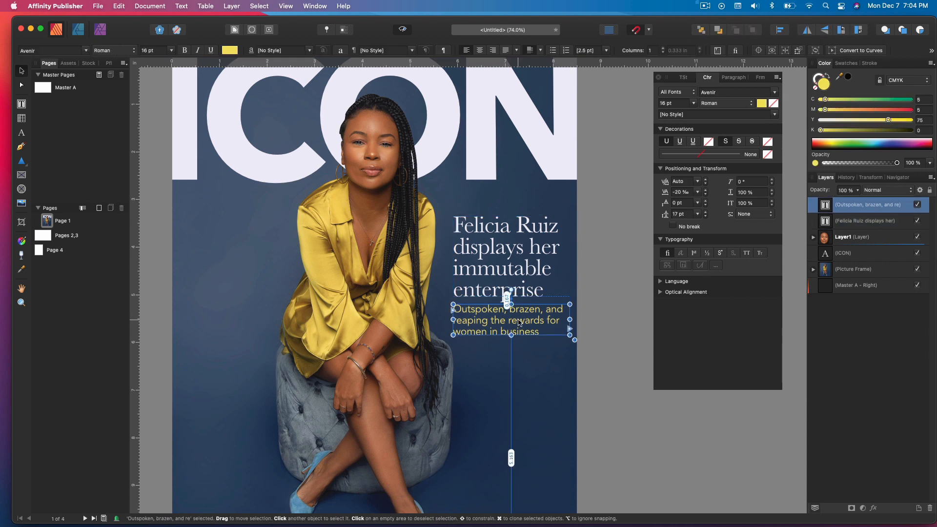
# Group the headline with the subheading and move the group slightly upward.
pyautogui.keyDown('shift'); pyautogui.click(501, 267); pyautogui.keyUp('shift')
pyautogui.press('super+g')
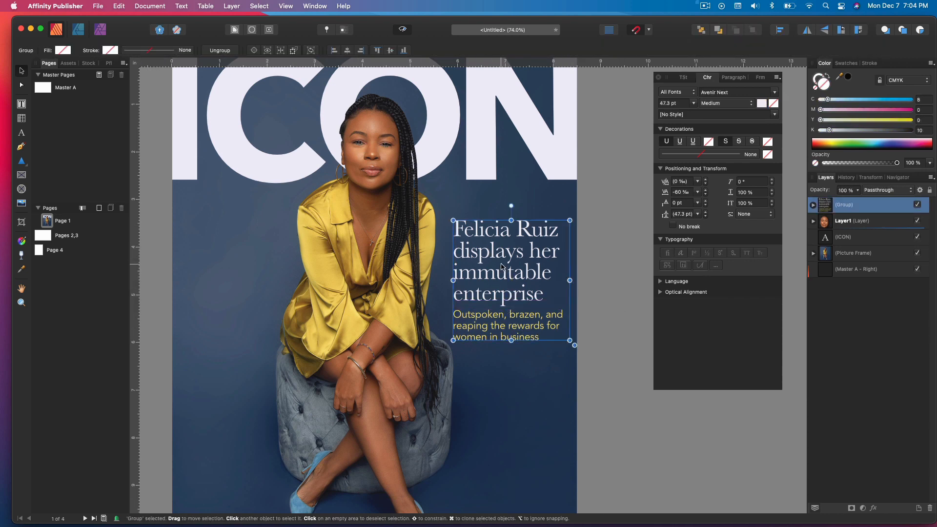
pyautogui.moveTo(501, 265); pyautogui.dragTo(499, 251)
pyautogui.click(599, 259)
# Add art text "Women in Business" below the title's left end in yellow 23 pt Avenir Next Medium with -50 ‰ tracking.
pyautogui.click(856, 234)
pyautogui.click(22, 132)
pyautogui.click(216, 209)
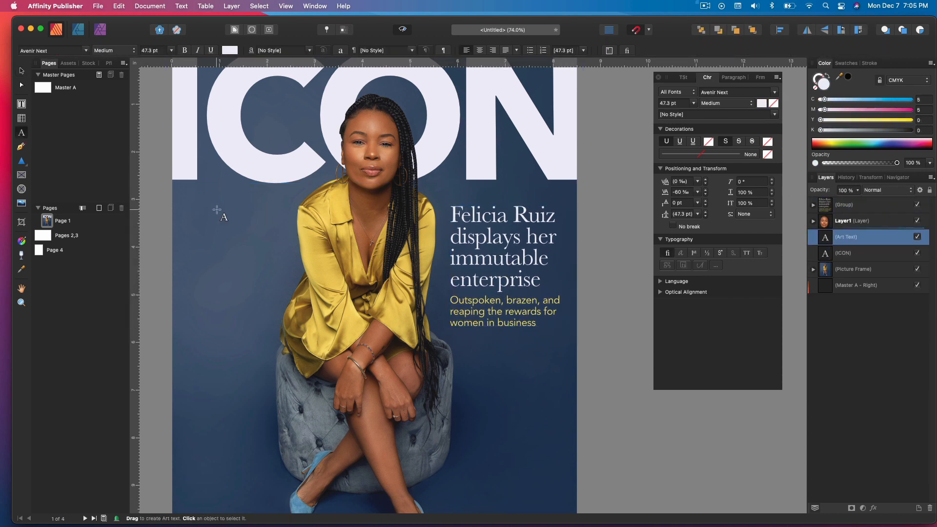
pyautogui.write('Her business story')
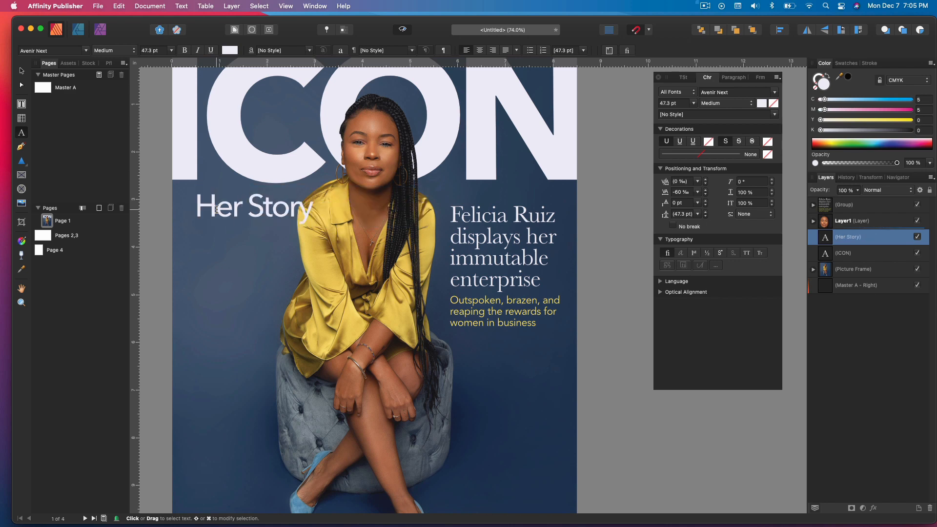
pyautogui.press('super+a')
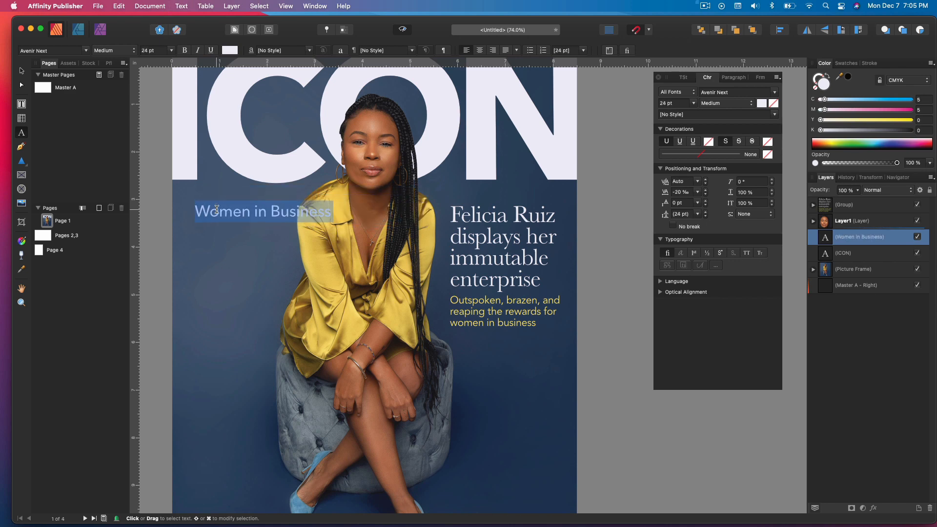
pyautogui.scroll(3, 217, 209)
pyautogui.moveTo(820, 120); pyautogui.dragTo(888, 120)
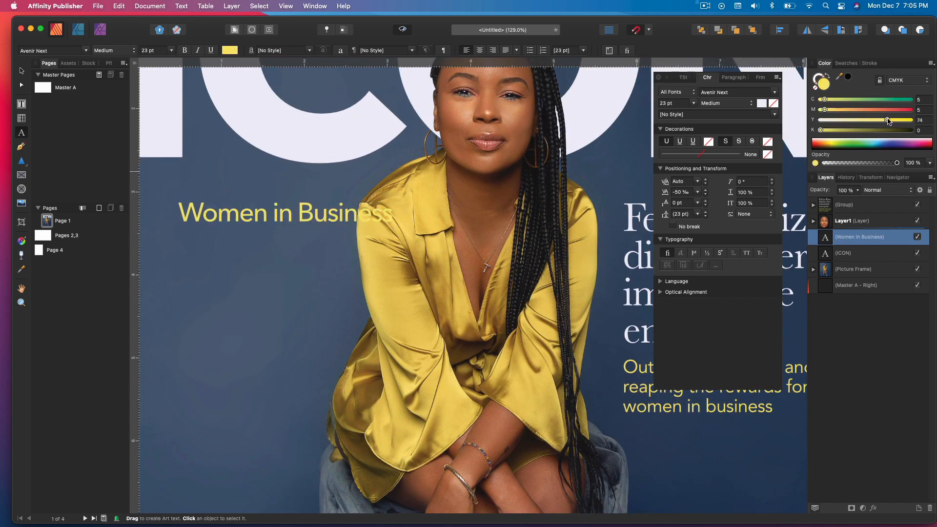
# Move "Women in Business" directly beneath the title's left end and scale it down.
pyautogui.click(22, 71)
pyautogui.moveTo(297, 214); pyautogui.dragTo(268, 190)
pyautogui.scroll(-3, 271, 190)
pyautogui.scroll(2, 271, 190)
pyautogui.moveTo(313, 238); pyautogui.dragTo(313, 232)
pyautogui.moveTo(345, 240); pyautogui.dragTo(283, 233)
pyautogui.moveTo(319, 237); pyautogui.dragTo(341, 239)
# Change the yellow text under the title to "Stories of Women in Business", split over two lines after "Women".
pyautogui.scroll(-5, 295, 242)
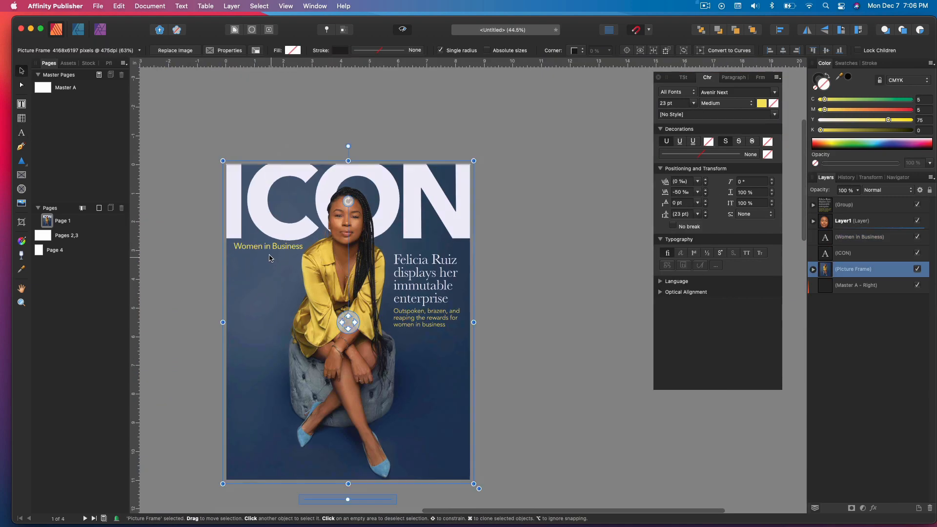
pyautogui.scroll(4, 301, 252)
pyautogui.tripleClick(300, 246)
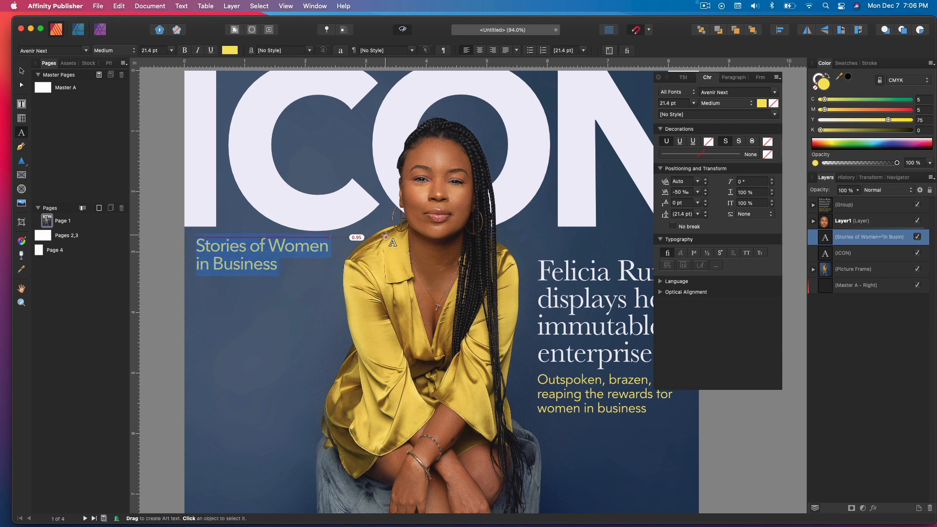
# Place a copy of the cover's ICON title across the top of page 2.
pyautogui.scroll(-5, 385, 237)
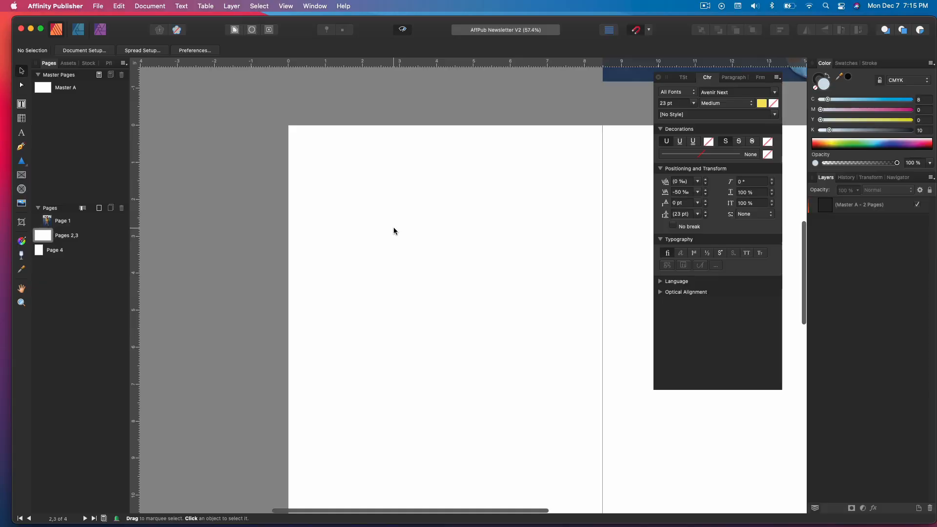
pyautogui.click(426, 214)
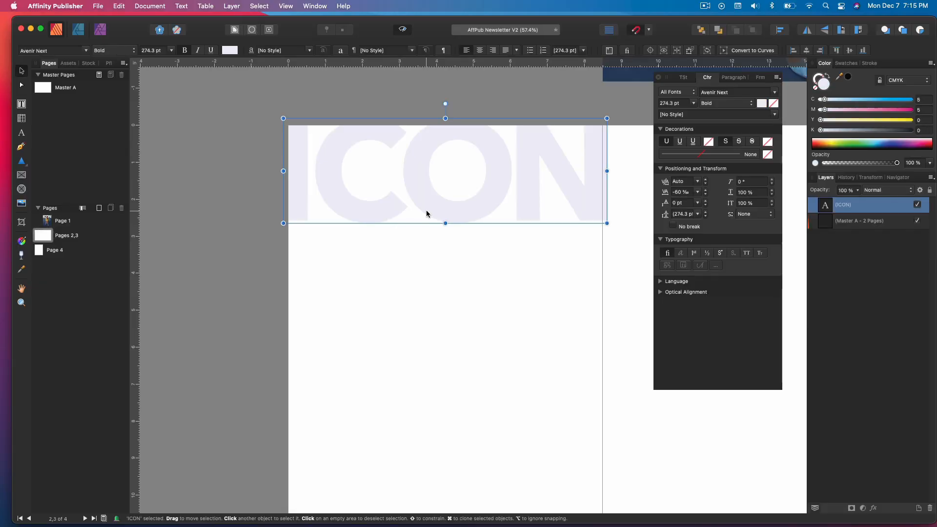
pyautogui.rightClick(554, 197)
pyautogui.click(585, 425)
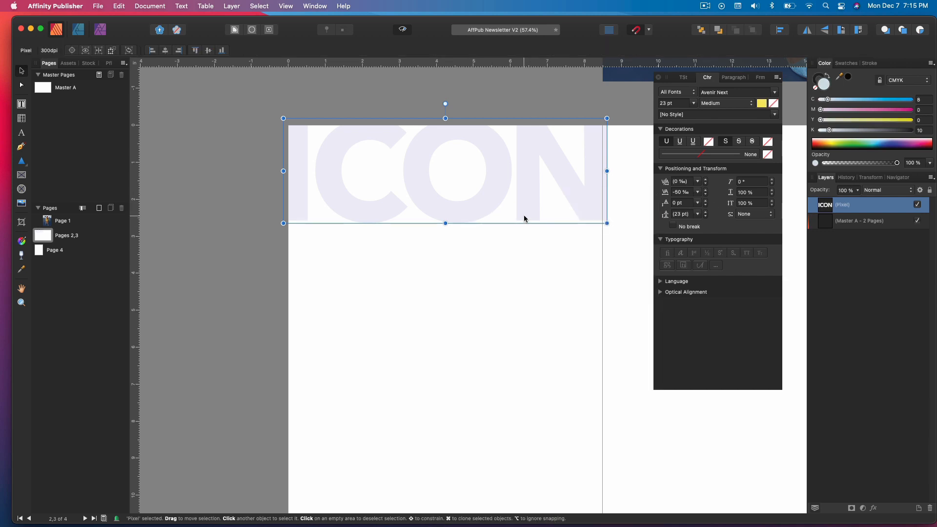
pyautogui.press('super+z')
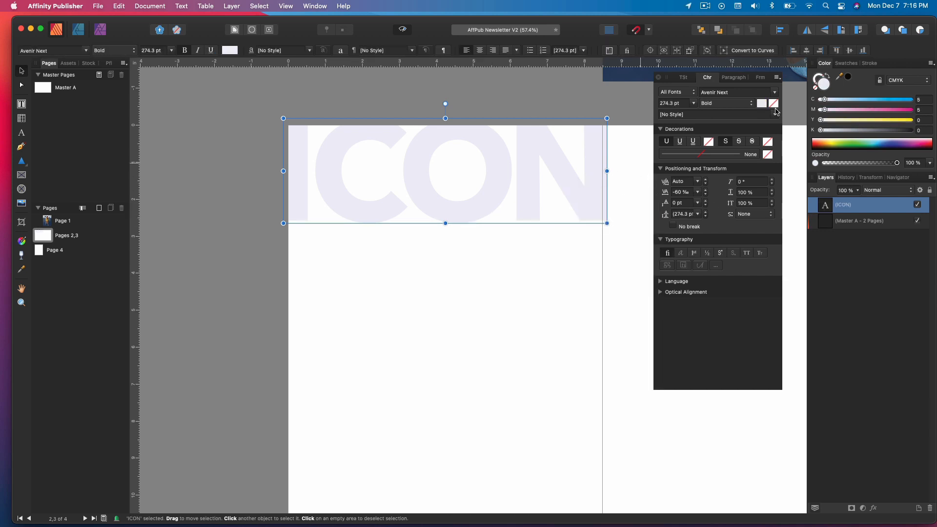
# Recolour the ICON title on page 2 black (C 72, M 68, Y 67, K 88) and rasterize it.
pyautogui.doubleClick(588, 182)
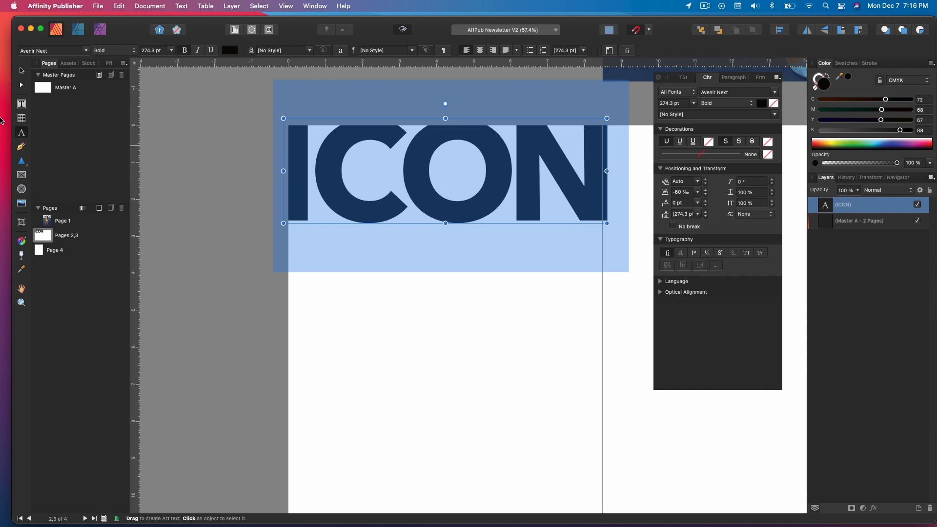
pyautogui.press('Escape')
pyautogui.rightClick(455, 180)
pyautogui.click(508, 425)
# Scale the rasterized ICON title down to about 2.7 in wide at page 2's top-left corner and check it against the page edges.
pyautogui.moveTo(607, 223); pyautogui.dragTo(386, 199)
pyautogui.scroll(5, 350, 161)
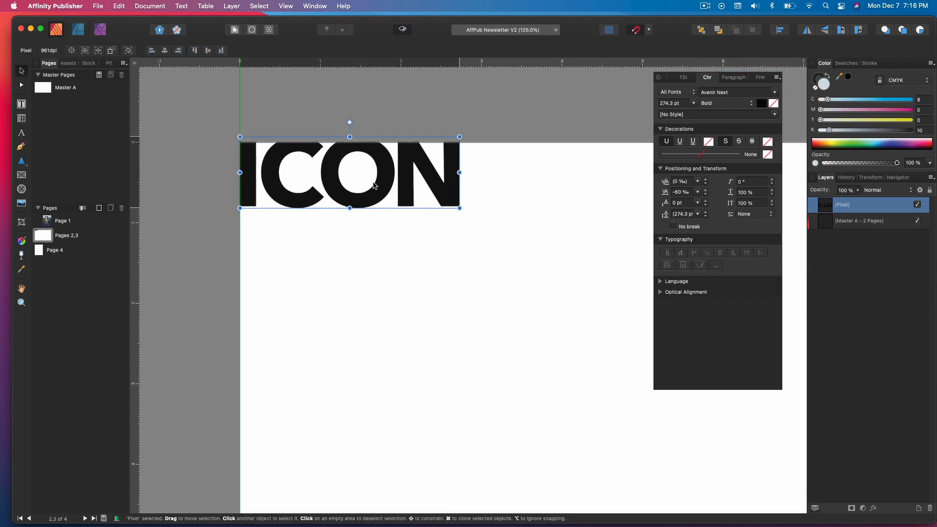
pyautogui.click(529, 205)
pyautogui.scroll(-3, 511, 193)
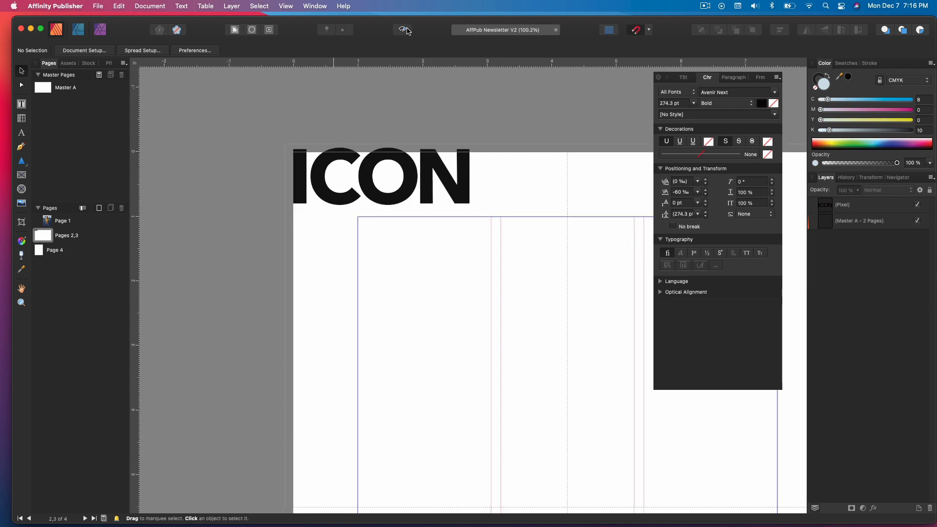
pyautogui.click(408, 31)
pyautogui.scroll(3, 302, 166)
# Draw a black rectangle over the outer side of the I in ICON, extending the letter past the page edge into the bleed.
pyautogui.click(304, 175)
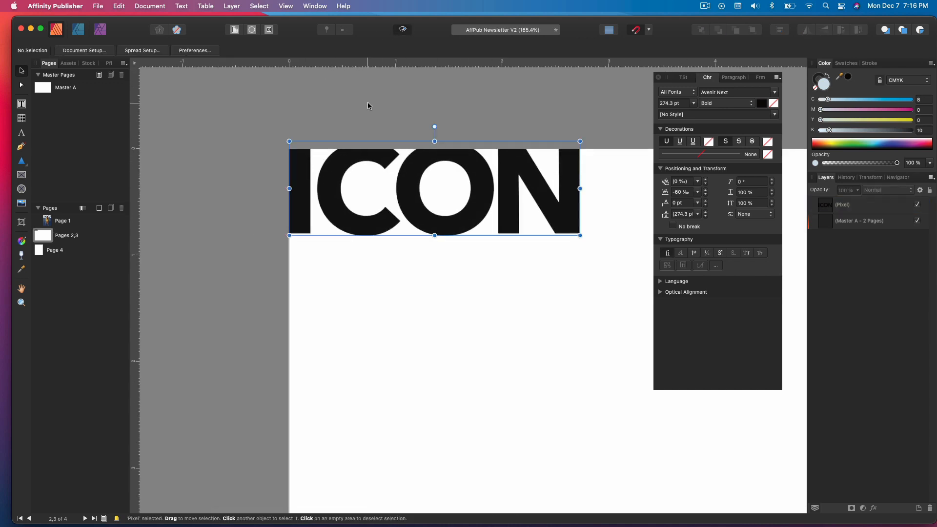
pyautogui.scroll(4, 329, 175)
pyautogui.scroll(-2, 331, 177)
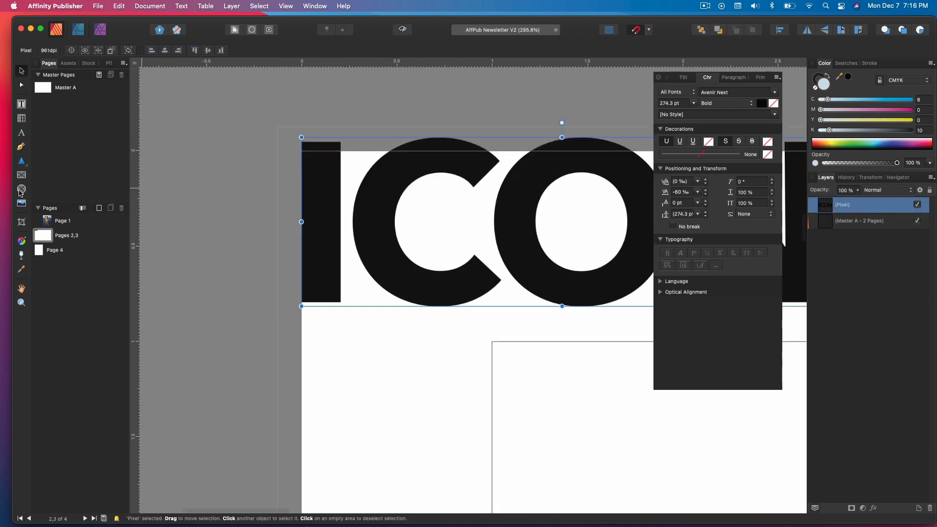
pyautogui.click(24, 163)
pyautogui.click(50, 163)
pyautogui.scroll(2, 215, 199)
pyautogui.scroll(4, 302, 279)
pyautogui.moveTo(304, 262); pyautogui.dragTo(337, 475)
pyautogui.click(25, 71)
pyautogui.click(163, 292)
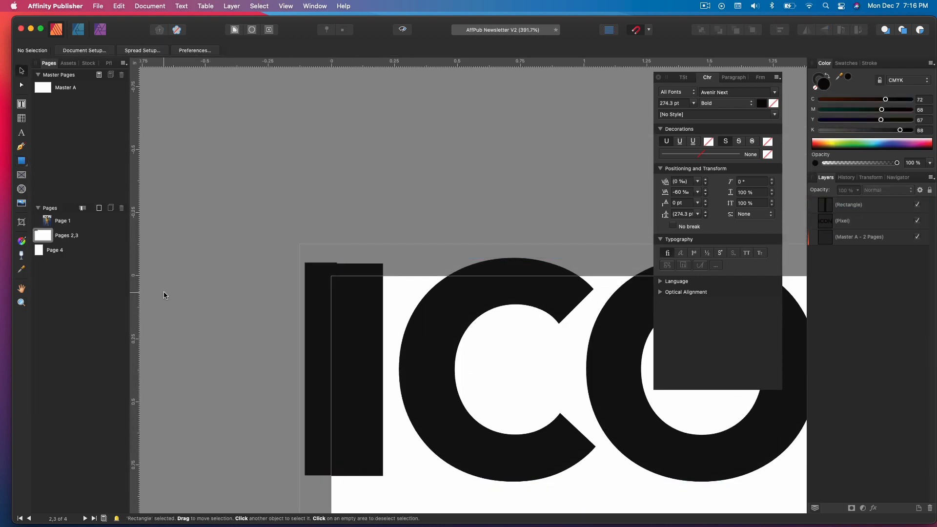
# Adjust the black rectangle's position and lower edge so it lines up with the bottom of the letter I.
pyautogui.scroll(5, 269, 379)
pyautogui.scroll(-5, 277, 382)
pyautogui.click(428, 382)
pyautogui.scroll(4, 428, 382)
pyautogui.scroll(-7, 446, 322)
pyautogui.scroll(6, 453, 299)
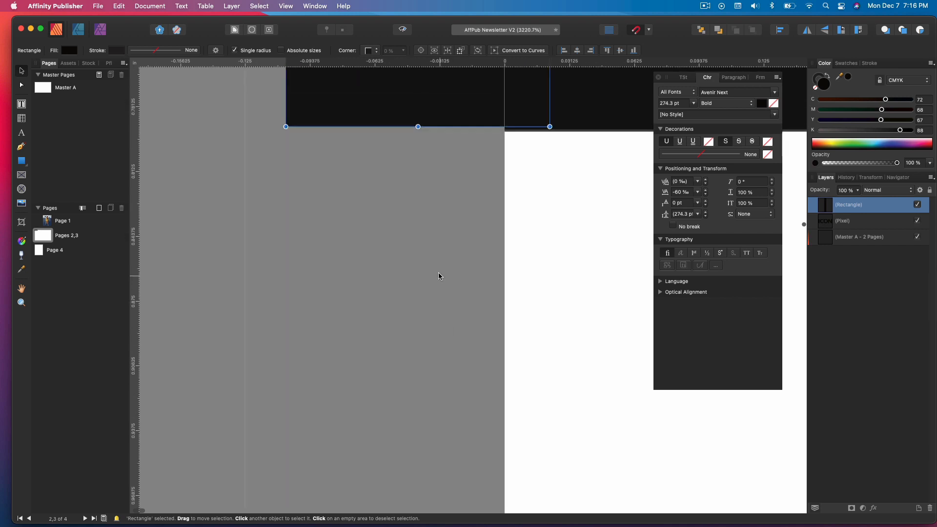
pyautogui.moveTo(419, 184); pyautogui.dragTo(529, 188)
pyautogui.scroll(4, 508, 188)
pyautogui.moveTo(290, 186); pyautogui.dragTo(289, 189)
pyautogui.scroll(-1, 289, 189)
pyautogui.scroll(-5, 290, 190)
# Match the rectangle's top edge to the I at a height of about 0.842 in, and group it with the ICON title.
pyautogui.scroll(15, 290, 191)
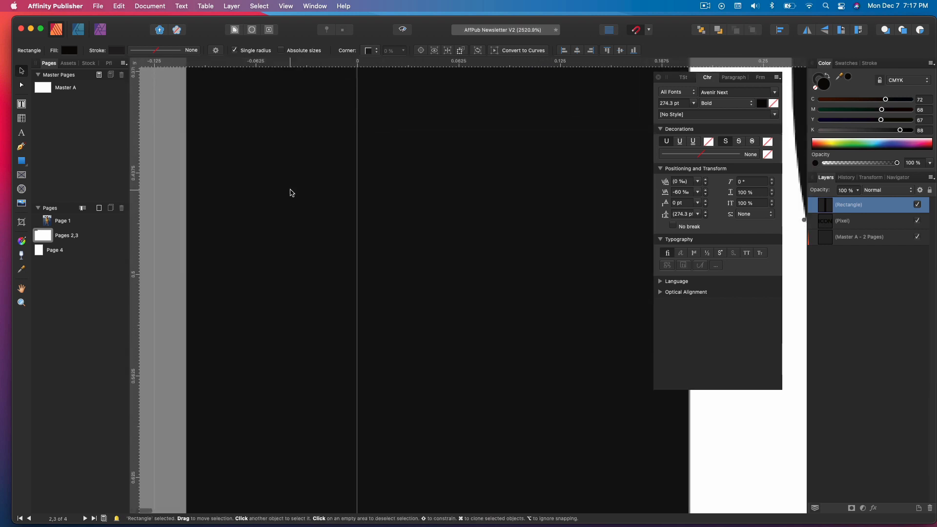
pyautogui.scroll(-5, 336, 317)
pyautogui.click(383, 322)
pyautogui.click(383, 324)
pyautogui.scroll(-4, 385, 341)
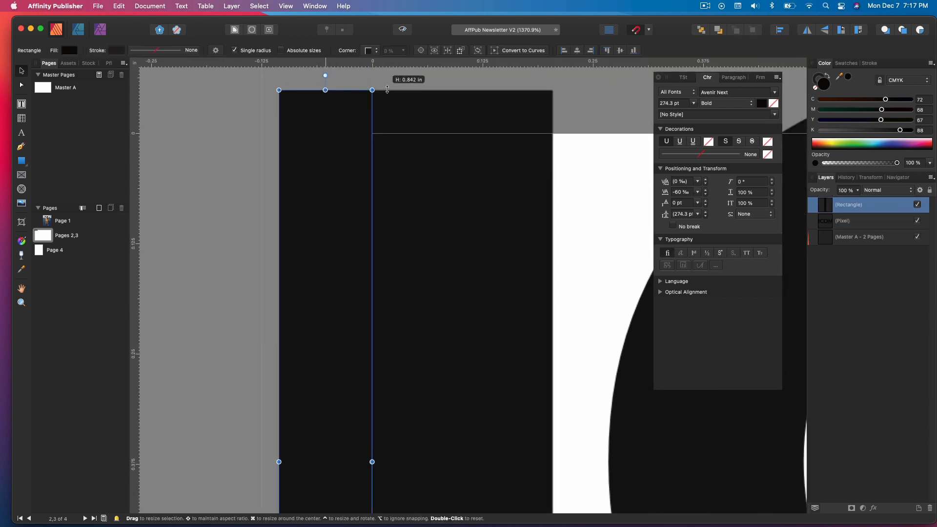
pyautogui.click(190, 153)
pyautogui.scroll(-6, 255, 153)
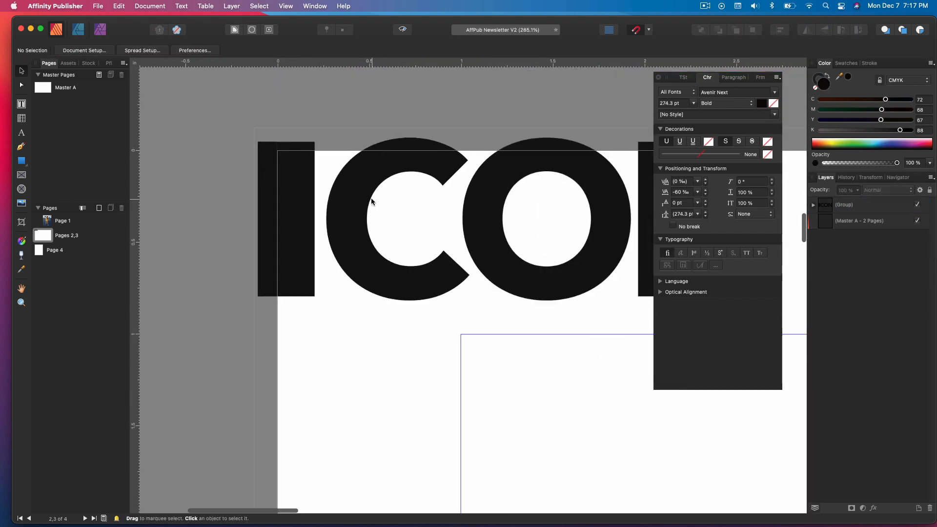
# Preview the spread of pages 2 and 3 with guides and bleed hidden, and return to the guide view.
pyautogui.scroll(-2, 361, 201)
pyautogui.scroll(-5, 460, 167)
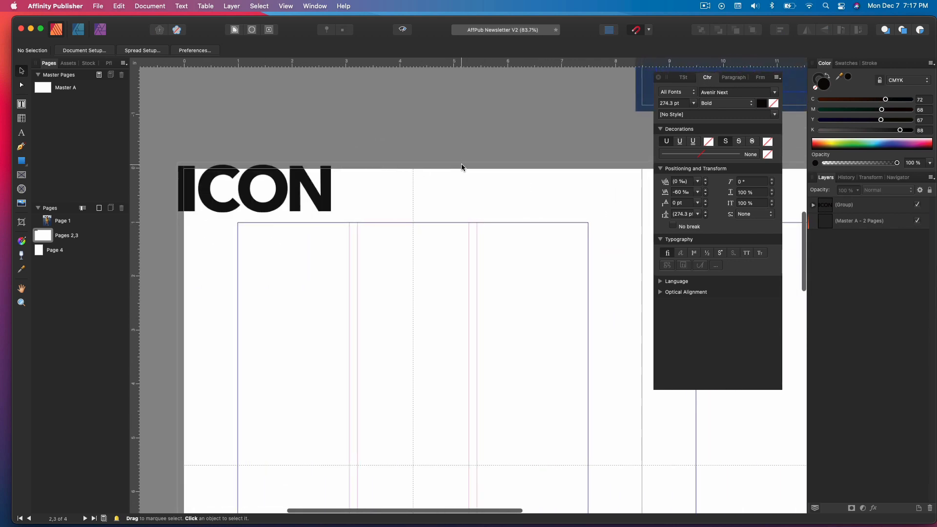
pyautogui.hscroll(-1, 478, 133)
pyautogui.click(402, 30)
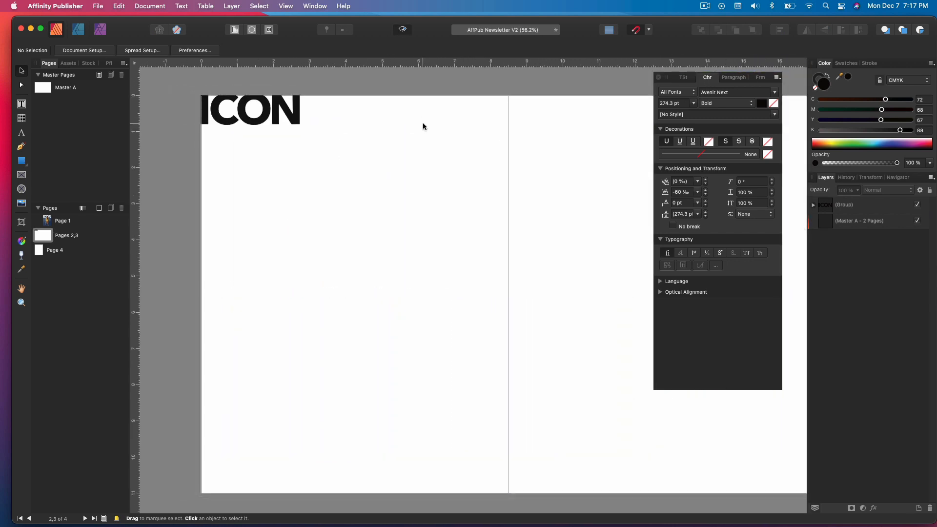
pyautogui.click(402, 30)
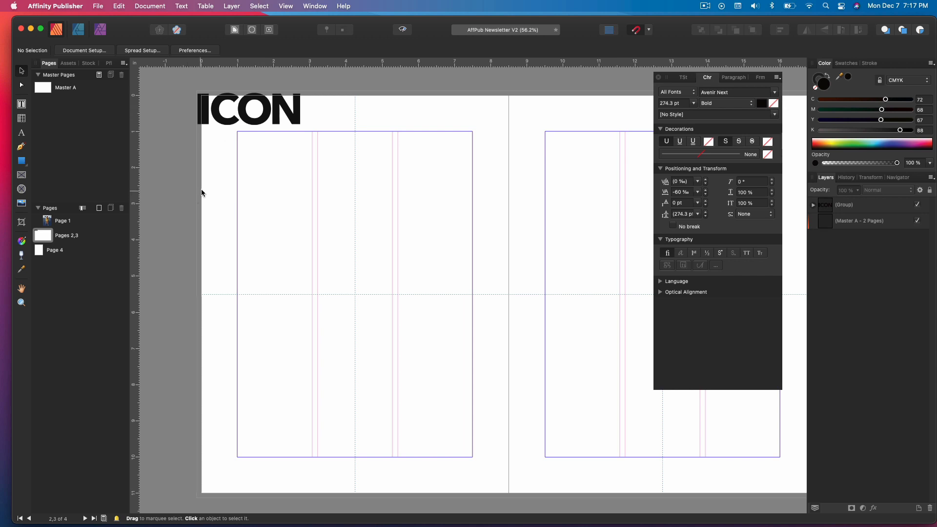
# Add a margin-wide text frame at the top of page 2 reading "This is a headline to end all headlines" in black.
pyautogui.click(23, 105)
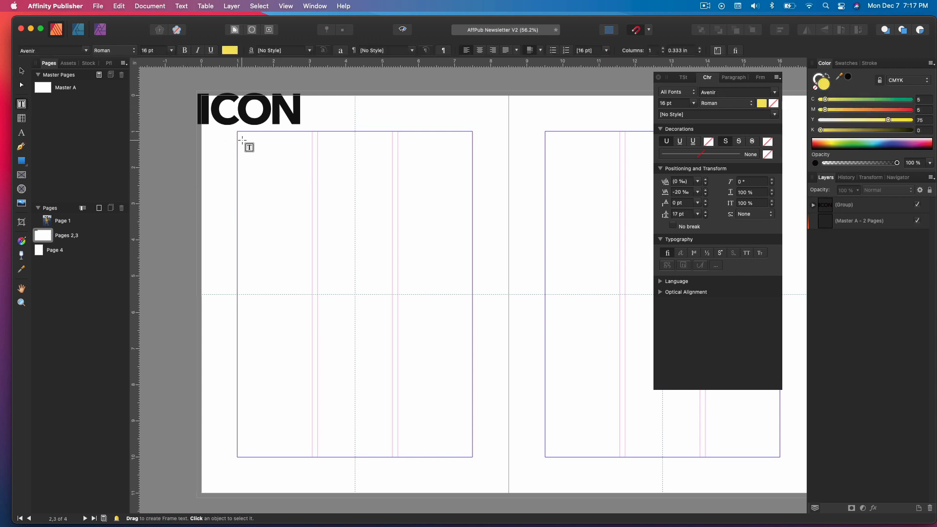
pyautogui.moveTo(237, 130); pyautogui.dragTo(472, 179)
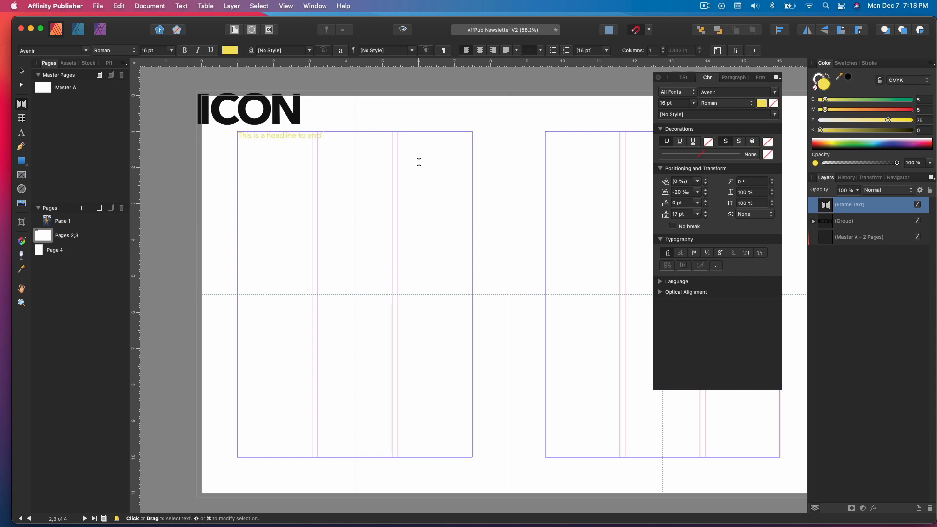
pyautogui.click(838, 148)
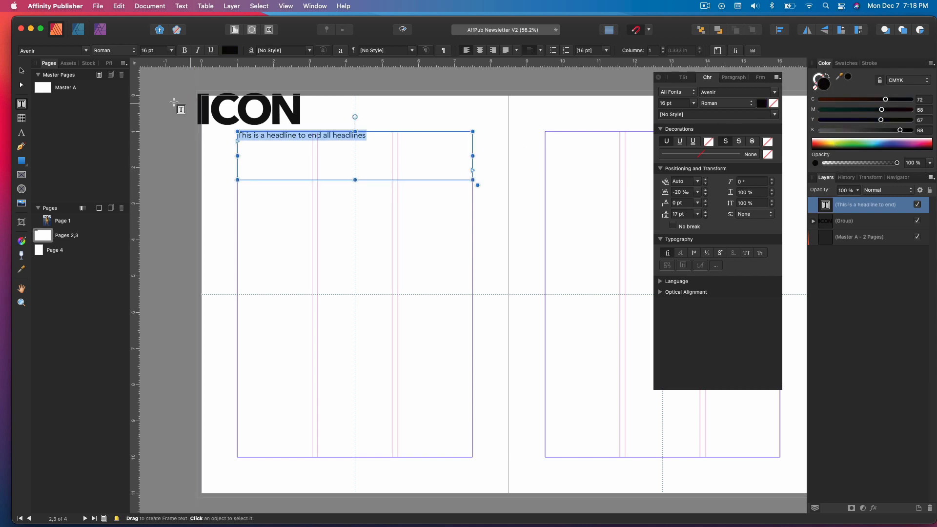
# Set the headline's font to Baskerville Regular.
pyautogui.click(86, 51)
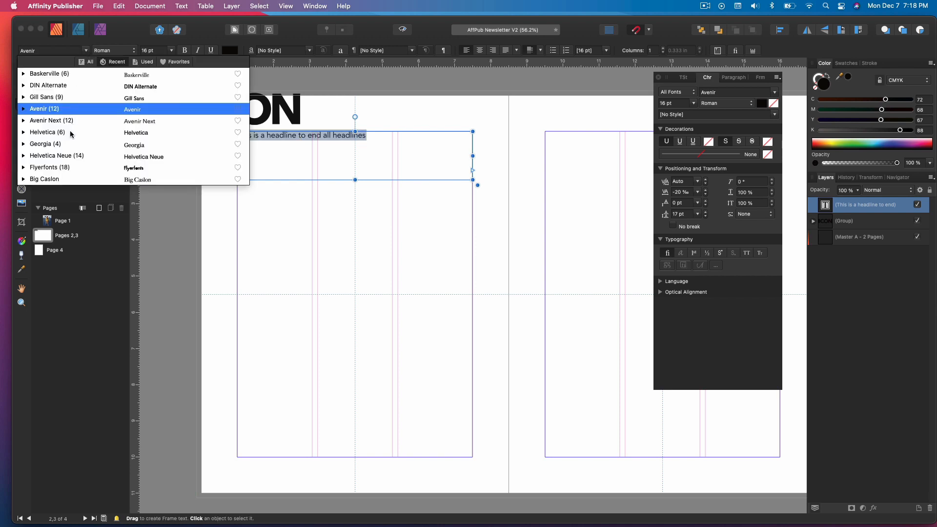
pyautogui.click(54, 74)
pyautogui.click(123, 51)
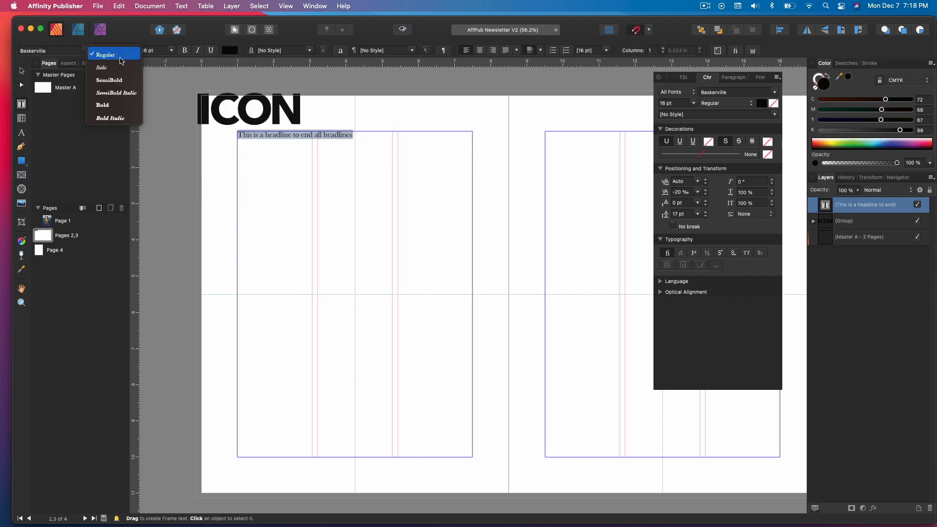
pyautogui.click(115, 55)
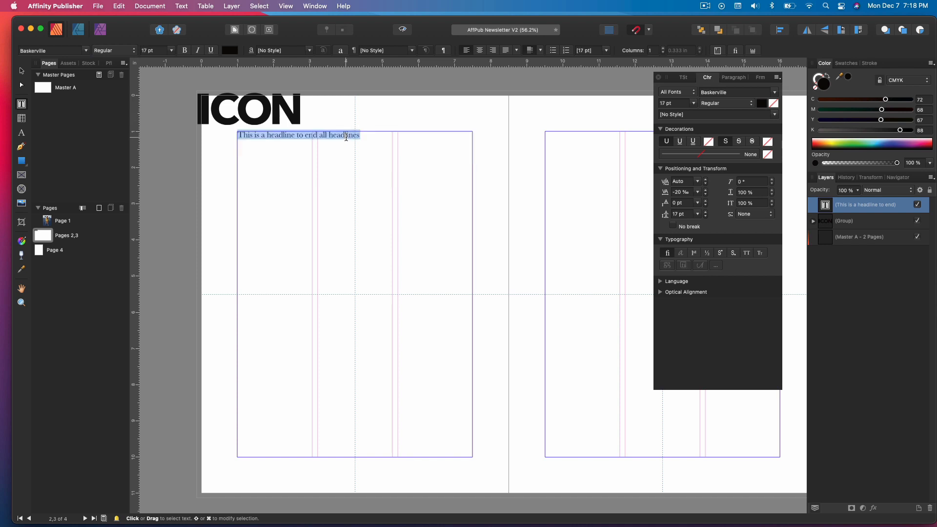
# Enlarge the headline to 38 pt and reset its leading from the fixed override to the automatic value.
pyautogui.press('super+shift+period')
pyautogui.press('super+shift+period')
pyautogui.press('super+shift+period')
pyautogui.press('super+shift+period')
pyautogui.press('super+shift+period')
pyautogui.press('super+shift+period')
pyautogui.press('super+shift+period')
pyautogui.press('super+shift+period')
pyautogui.press('super+shift+period')
pyautogui.press('super+shift+period')
pyautogui.press('super+shift+period')
pyautogui.press('super+shift+period')
pyautogui.press('super+shift+period')
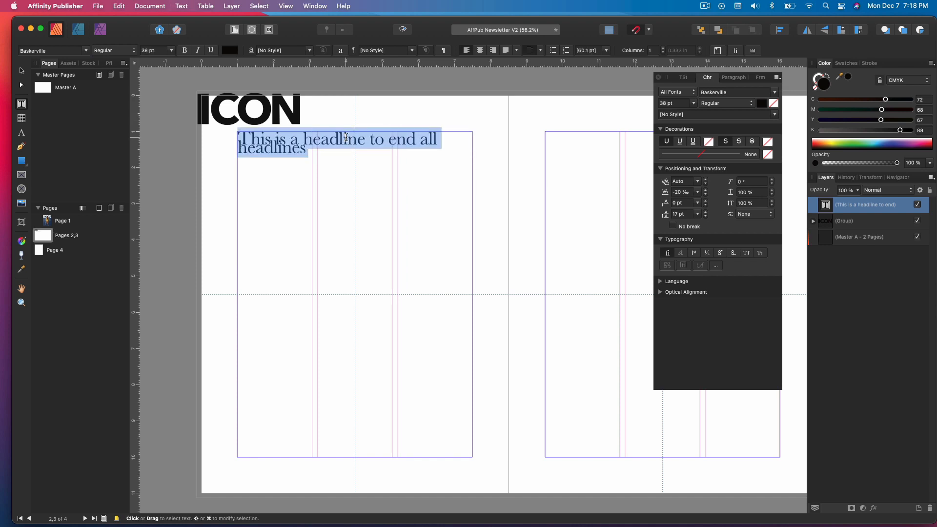
pyautogui.click(698, 215)
pyautogui.click(685, 226)
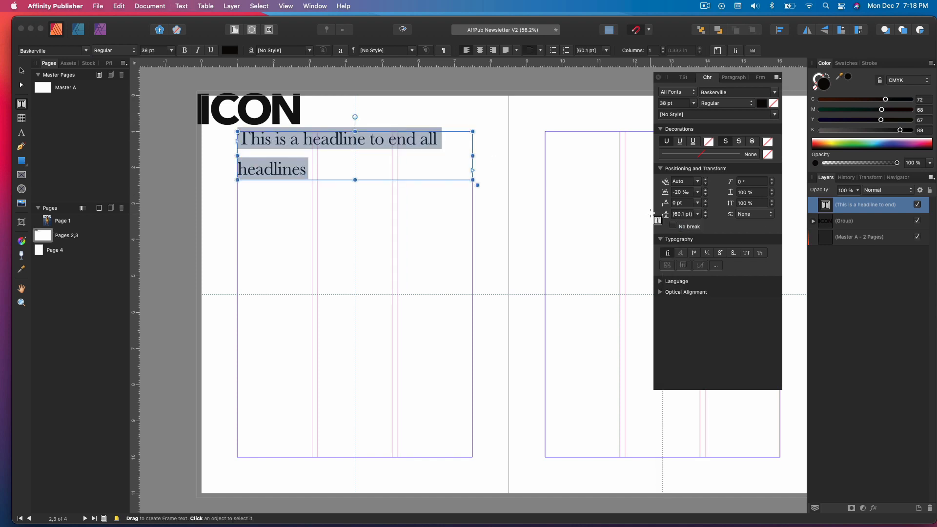
# Enlarge the headline to 46 pt and tighten its leading to 36.8 pt.
pyautogui.press('super+shift+period')
pyautogui.press('super+shift+period')
pyautogui.press('super+shift+period')
pyautogui.press('super+shift+period')
pyautogui.press('super+shift+period')
pyautogui.press('super+shift+period')
pyautogui.press('super+shift+period')
pyautogui.press('super+shift+period')
pyautogui.hotkey('alt', 'Up')
pyautogui.hotkey('alt', 'Up')
pyautogui.hotkey('alt', 'Up')
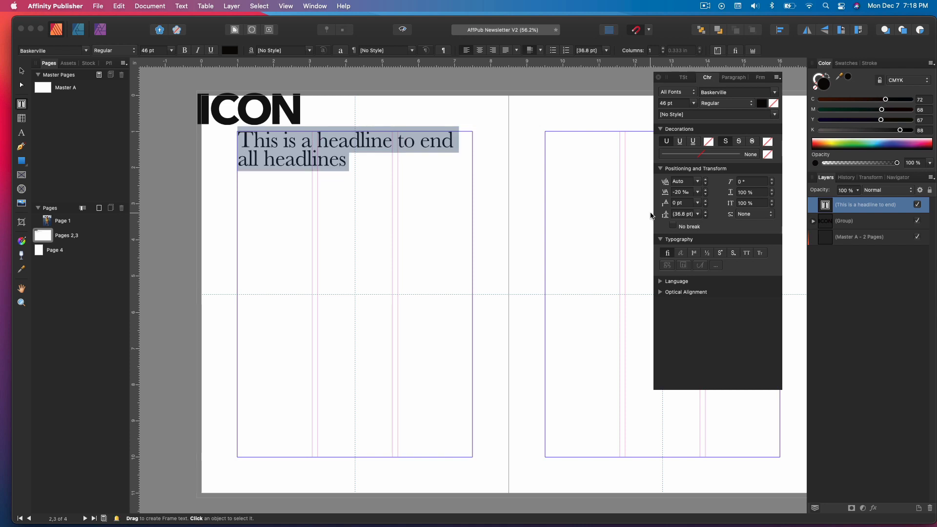
# Enlarge the headline to 56 pt and tighten its tracking to -40‰.
pyautogui.press('super+shift+period')
pyautogui.press('super+shift+period')
pyautogui.press('super+shift+period')
pyautogui.press('super+shift+period')
pyautogui.press('super+shift+period')
pyautogui.press('super+shift+period')
pyautogui.press('super+shift+period')
pyautogui.press('super+shift+period')
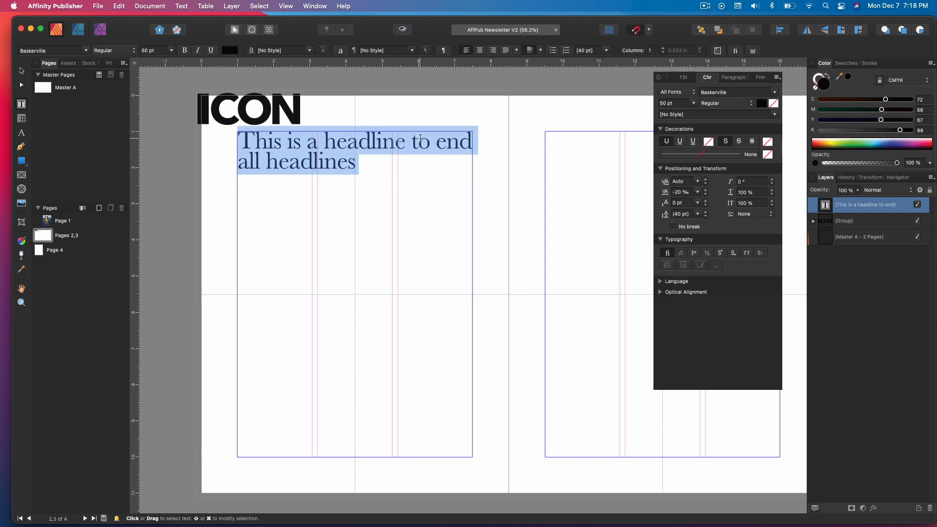
pyautogui.press('super+shift+period')
pyautogui.press('super+shift+period')
pyautogui.hotkey('alt', 'Left')
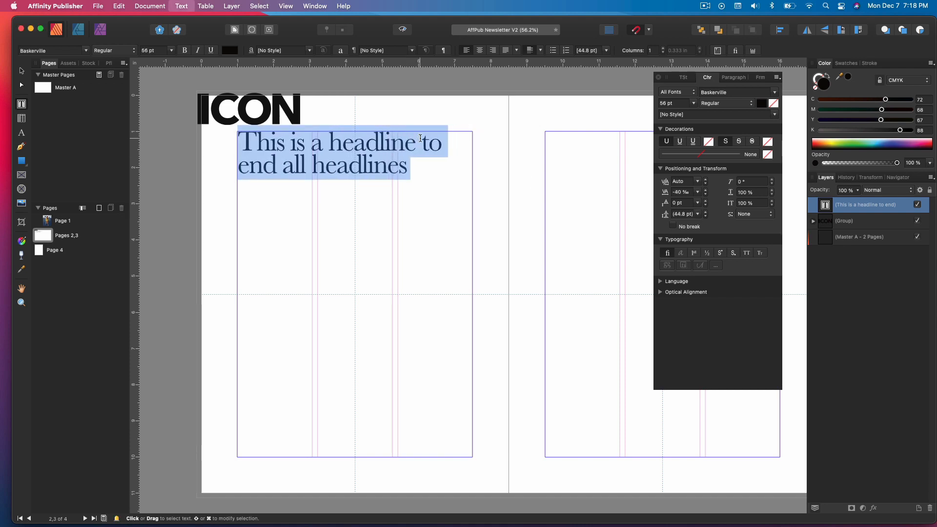
# Enlarge the headline to 64 pt so its first line fills the frame's width, and deselect it.
pyautogui.press('super+shift+period')
pyautogui.press('super+shift+period')
pyautogui.press('super+shift+period')
pyautogui.press('super+shift+period')
pyautogui.press('super+shift+period')
pyautogui.press('super+shift+period')
pyautogui.press('super+shift+period')
pyautogui.press('super+shift+period')
pyautogui.scroll(3, 361, 161)
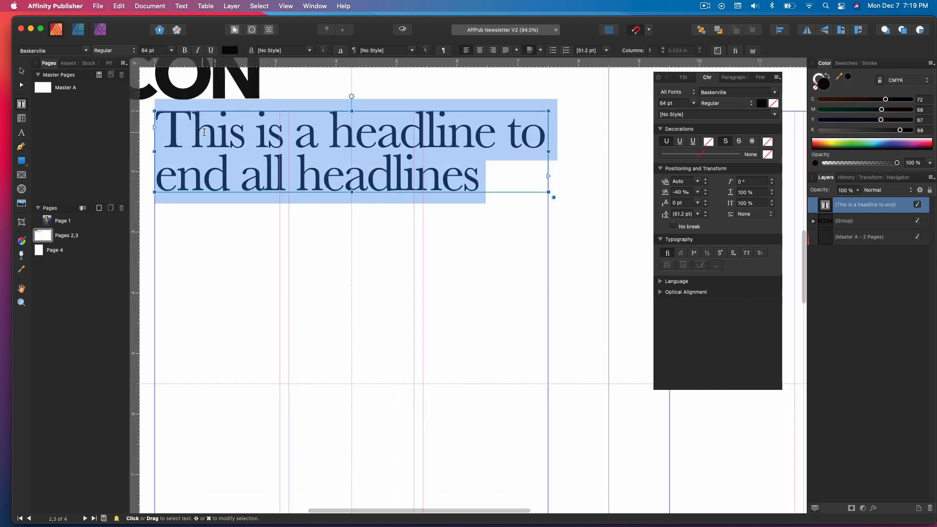
pyautogui.press('Escape')
pyautogui.press('Escape')
pyautogui.scroll(-2, 577, 190)
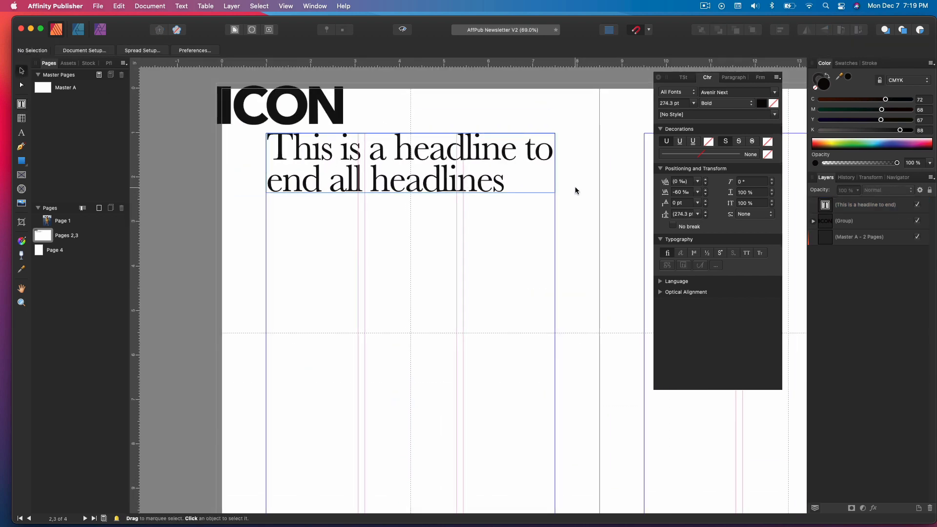
pyautogui.scroll(-2, 575, 190)
# Add a text frame below the headline across the first two guide columns, with two columns and a 0.15 in gutter.
pyautogui.click(21, 104)
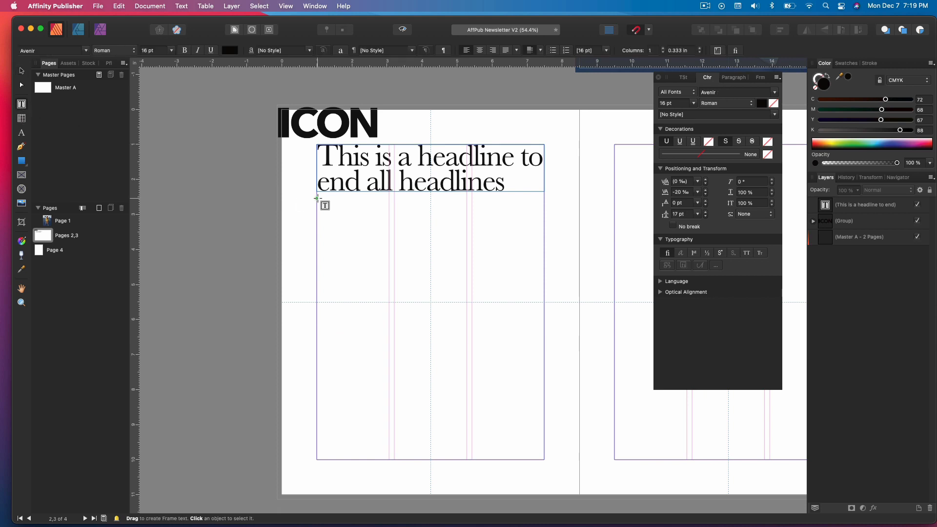
pyautogui.moveTo(316, 198); pyautogui.dragTo(467, 459)
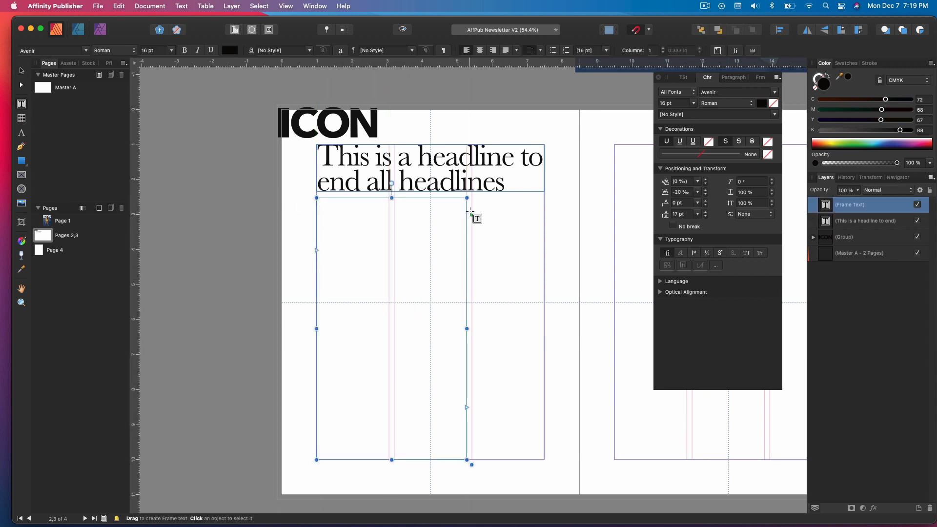
pyautogui.moveTo(473, 198); pyautogui.dragTo(539, 274)
pyautogui.press('Escape')
pyautogui.press('Escape')
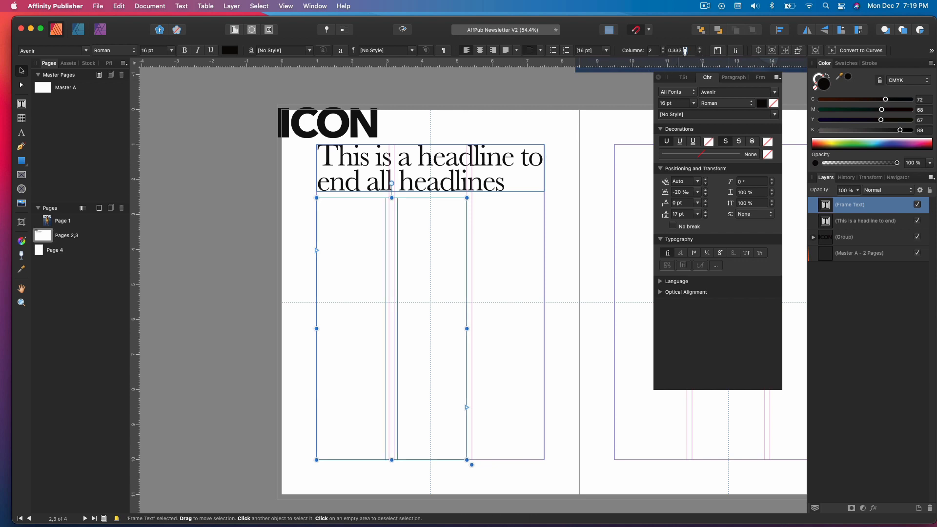
pyautogui.doubleClick(343, 226)
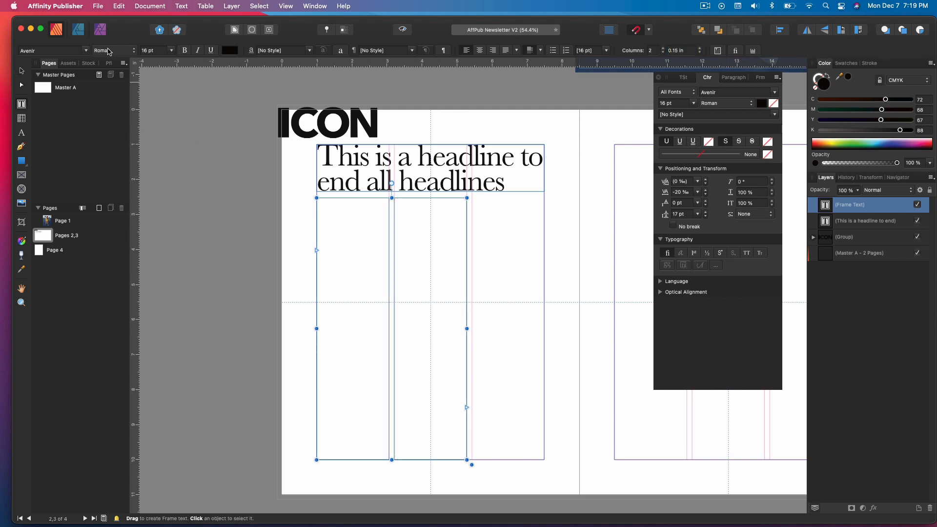
# Set the two-column frame's text to 10 pt Avenir Book and insert filler text.
pyautogui.click(171, 50)
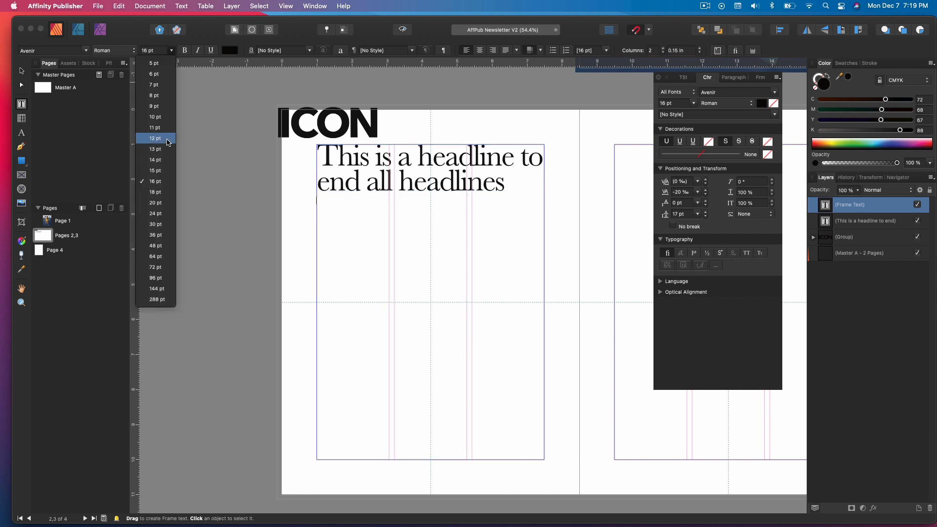
pyautogui.click(155, 116)
pyautogui.click(114, 50)
pyautogui.click(112, 15)
pyautogui.click(181, 5)
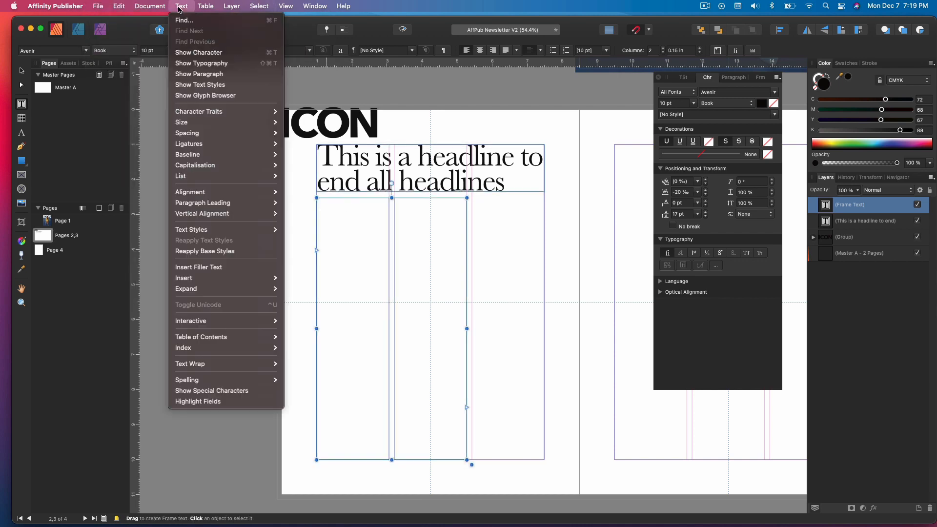
pyautogui.click(199, 267)
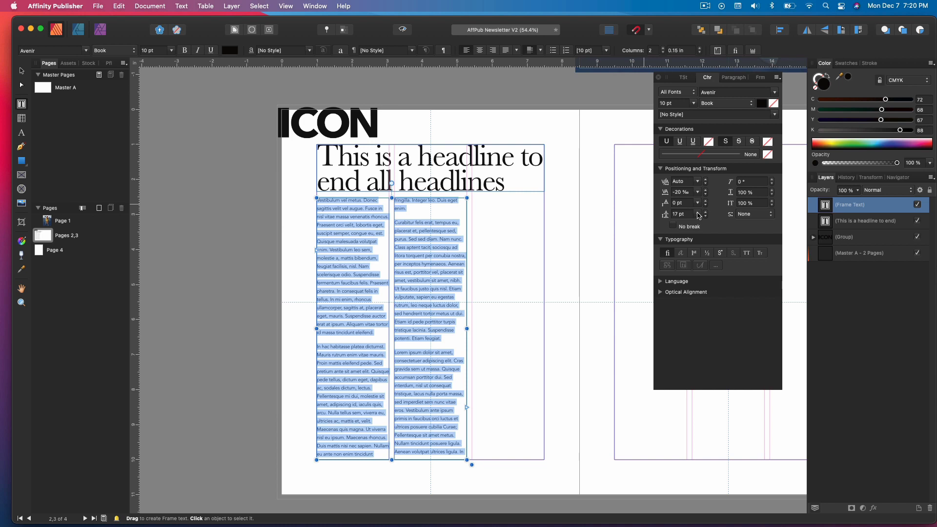
# Reset the body text's leading to the automatic 10 pt and set the space after paragraphs to 0 pt.
pyautogui.click(697, 214)
pyautogui.click(684, 225)
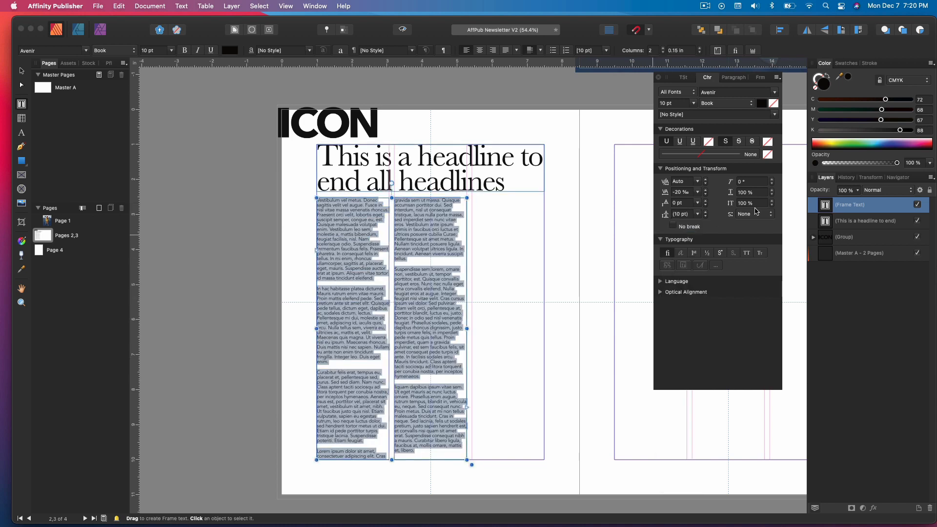
pyautogui.click(733, 78)
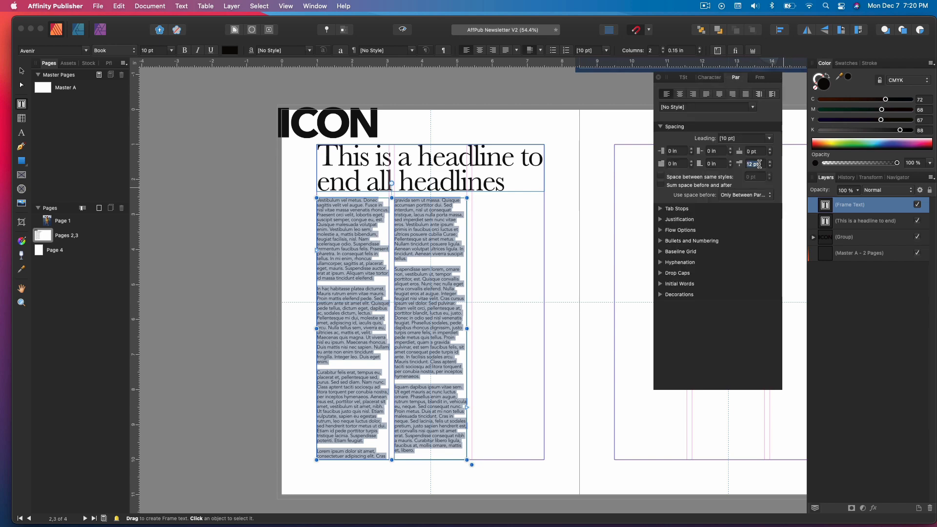
pyautogui.write('0')
pyautogui.press('Return')
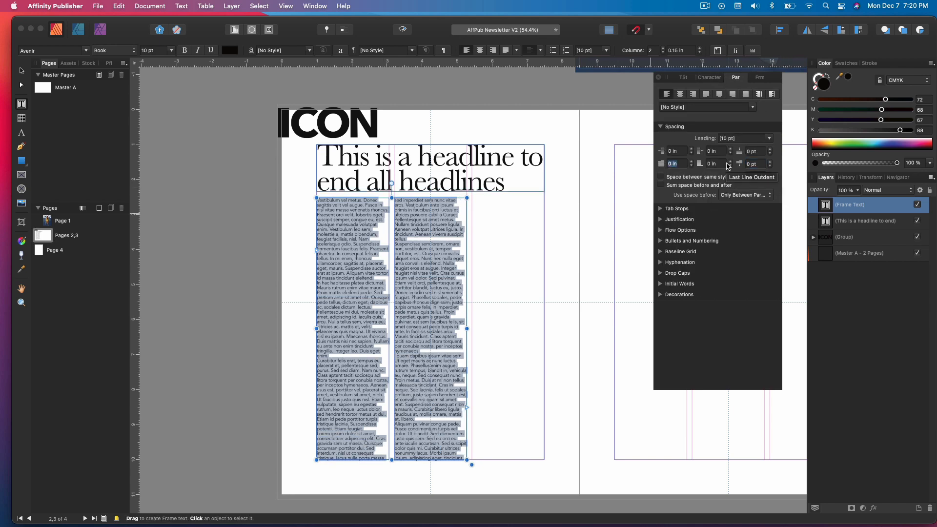
# Indent the body paragraphs' first lines by 0.25 in, and set the opening paragraph's first-line indent to 0 in.
pyautogui.doubleClick(349, 212)
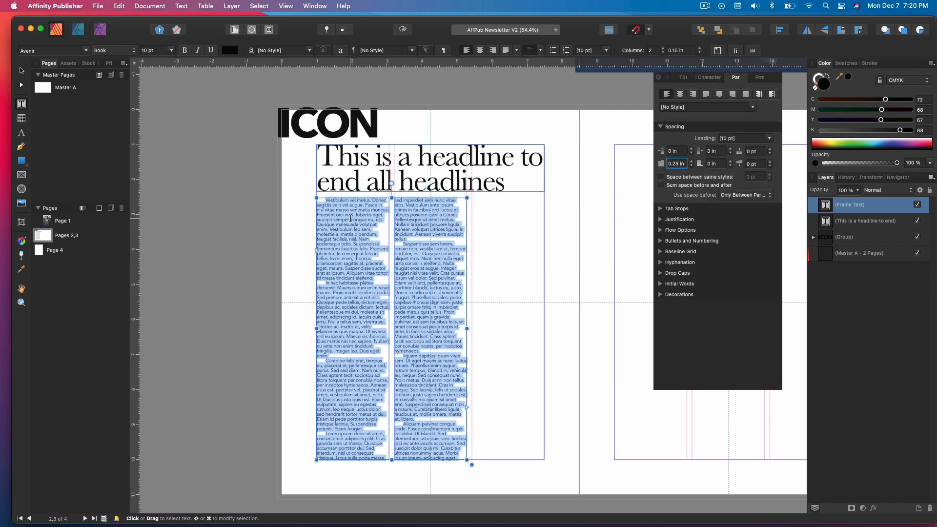
pyautogui.rightClick(350, 211)
pyautogui.click(364, 221)
pyautogui.tripleClick(350, 211)
pyautogui.click(349, 211)
pyautogui.click(674, 163)
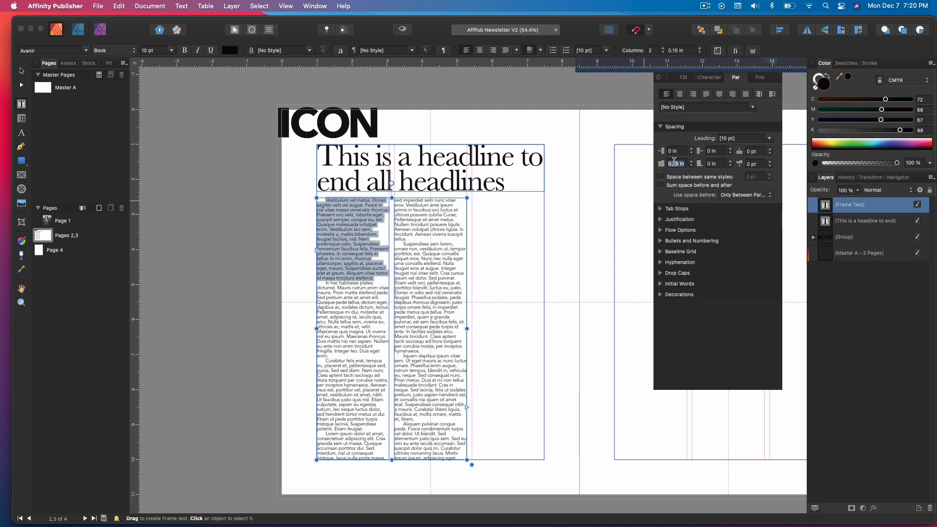
pyautogui.click(187, 193)
pyautogui.click(456, 423)
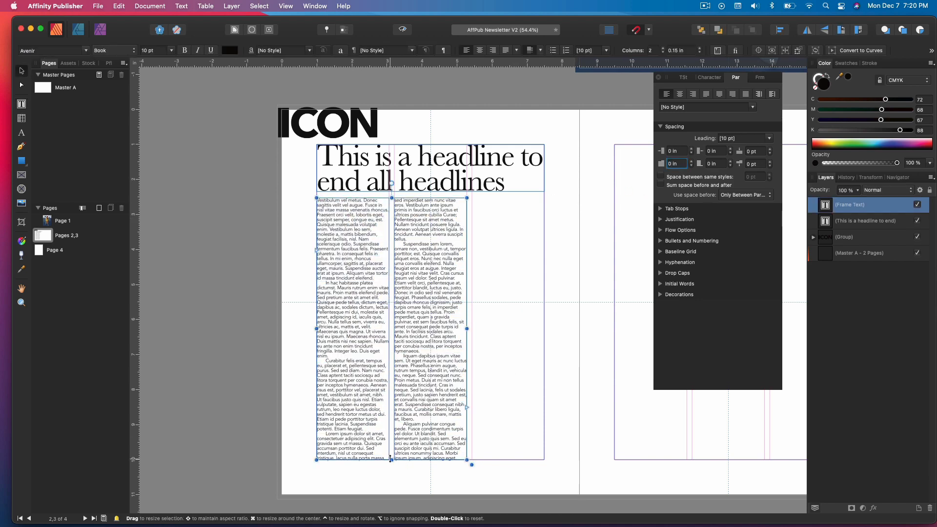
pyautogui.moveTo(471, 465); pyautogui.dragTo(452, 429)
pyautogui.press('super+z')
pyautogui.click(548, 394)
pyautogui.click(454, 293)
# Add a text frame filling the third guide column from below the headline down to the bottom margin.
pyautogui.click(20, 104)
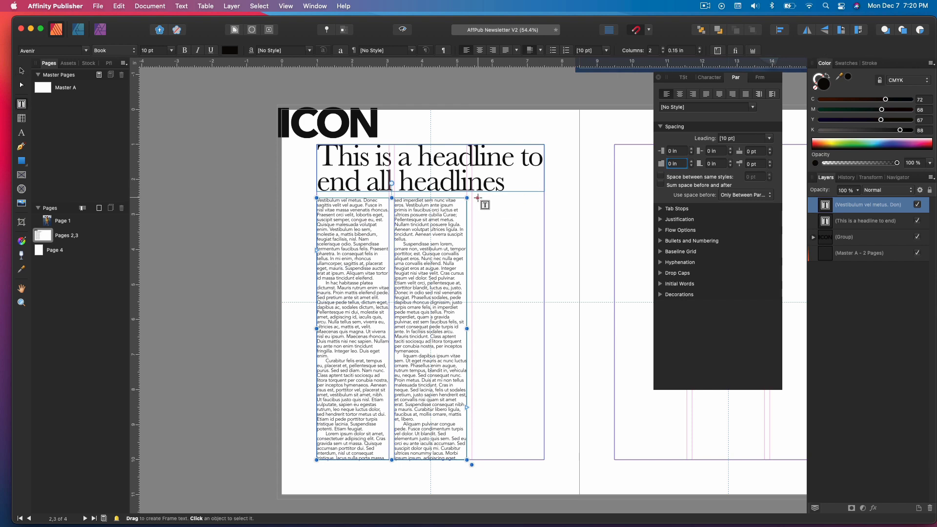
pyautogui.moveTo(542, 199); pyautogui.dragTo(471, 460)
pyautogui.press('Escape')
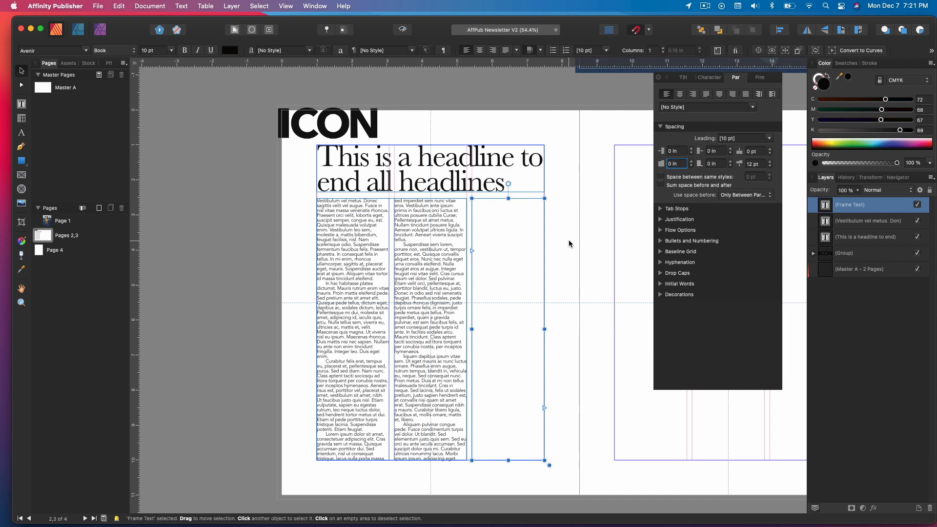
# Fill the third-column frame with a pale yellow of cyan 0, magenta 0, yellow 30 and black 0.
pyautogui.click(761, 78)
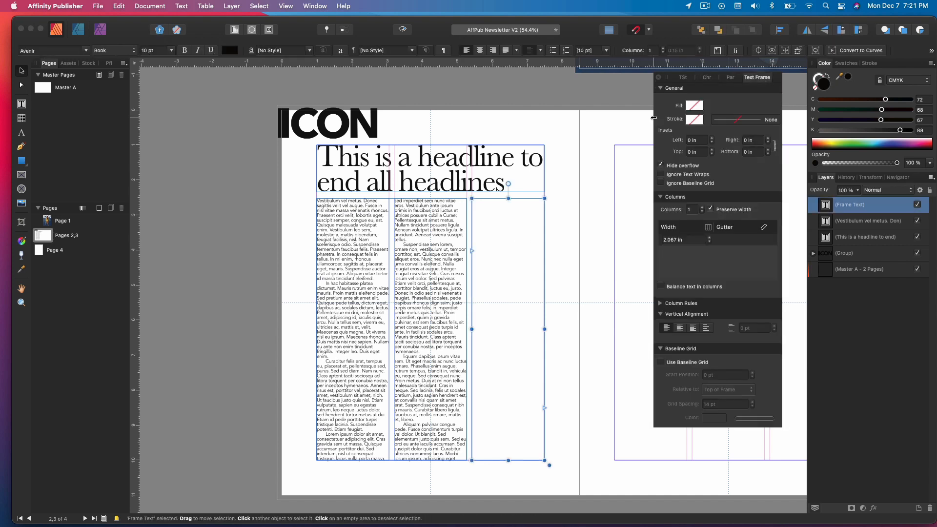
pyautogui.moveTo(654, 118); pyautogui.dragTo(640, 117)
pyautogui.click(680, 105)
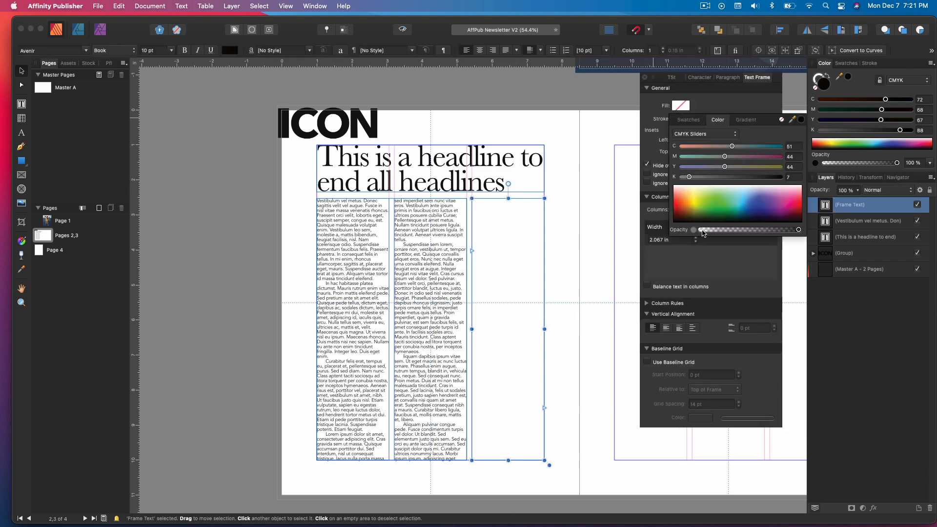
pyautogui.click(681, 167)
pyautogui.click(682, 156)
pyautogui.click(682, 147)
pyautogui.moveTo(689, 177); pyautogui.dragTo(737, 169)
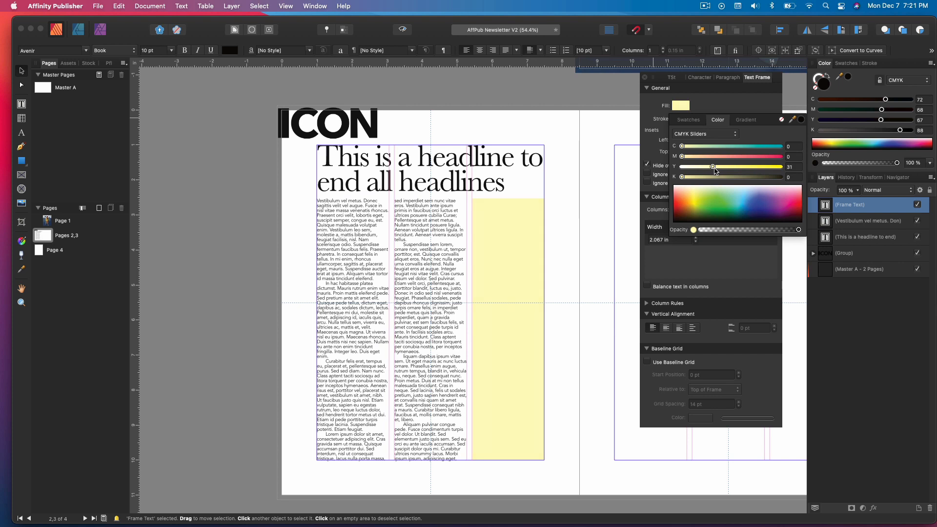
pyautogui.click(579, 240)
# Lighten the third-column frame's fill by reducing its yellow amount.
pyautogui.click(681, 106)
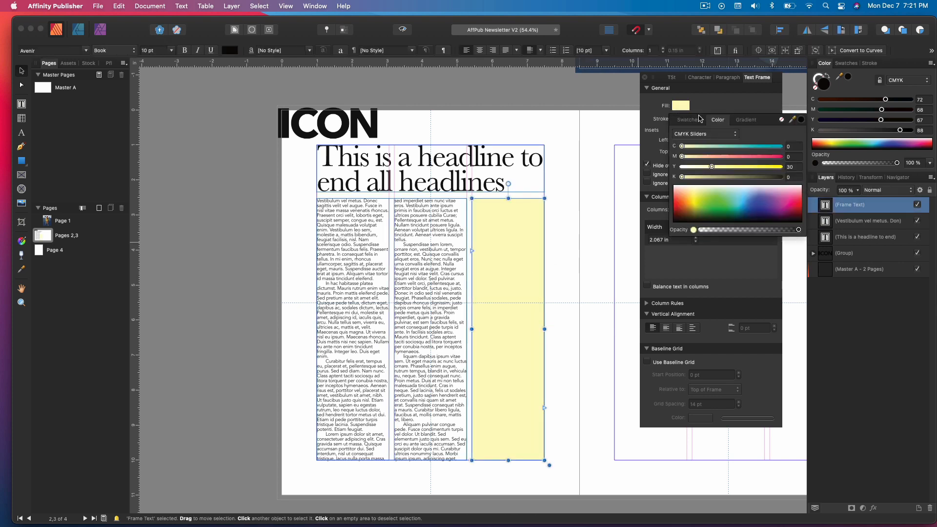
pyautogui.moveTo(706, 169); pyautogui.dragTo(703, 167)
pyautogui.click(604, 211)
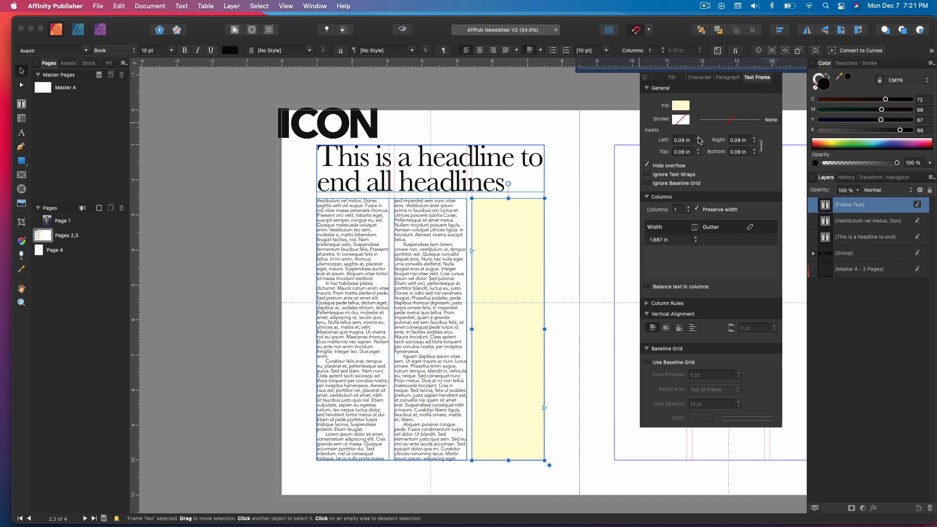
# Set the yellow frame's insets to 0.1 in on all sides and insert filler text in it.
pyautogui.doubleClick(487, 251)
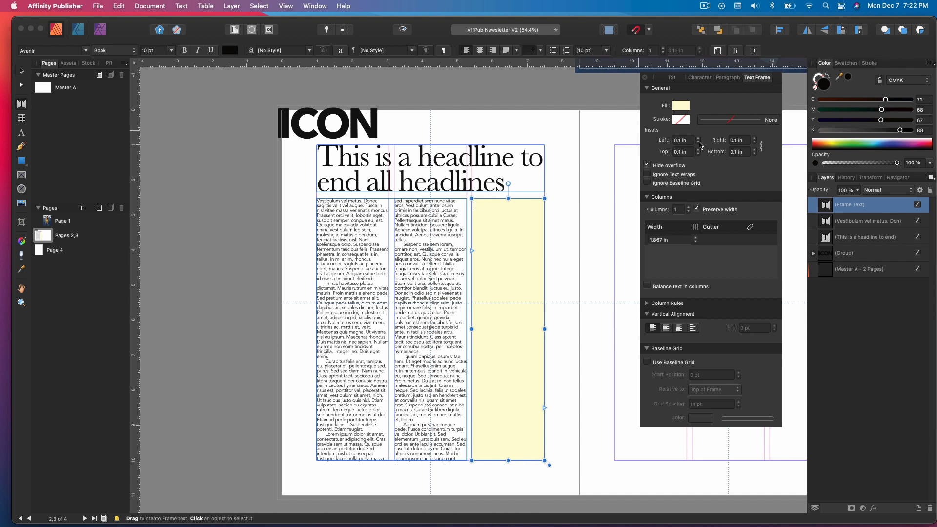
pyautogui.click(205, 6)
pyautogui.moveTo(181, 6)
pyautogui.click(205, 266)
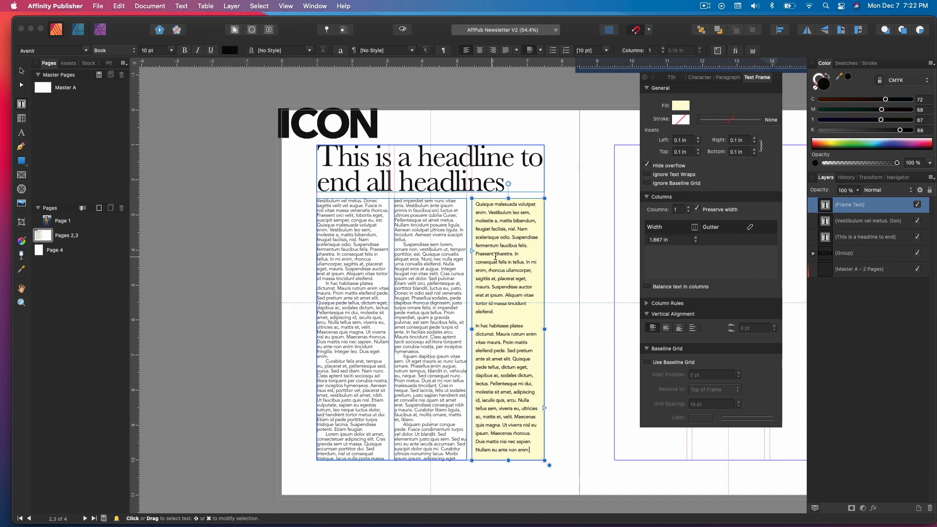
# Select all the text in the yellow frame and reset its leading to the automatic 10 pt.
pyautogui.press('super+a')
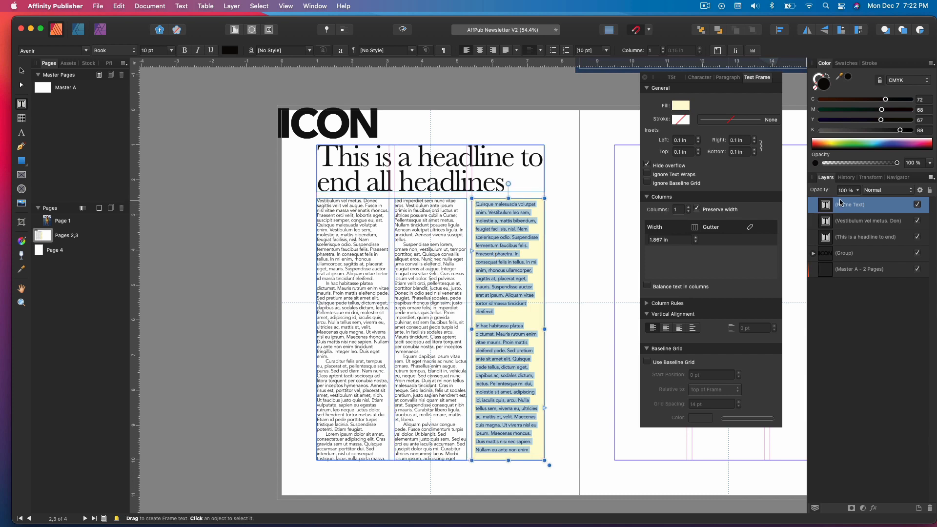
pyautogui.click(727, 78)
pyautogui.click(694, 78)
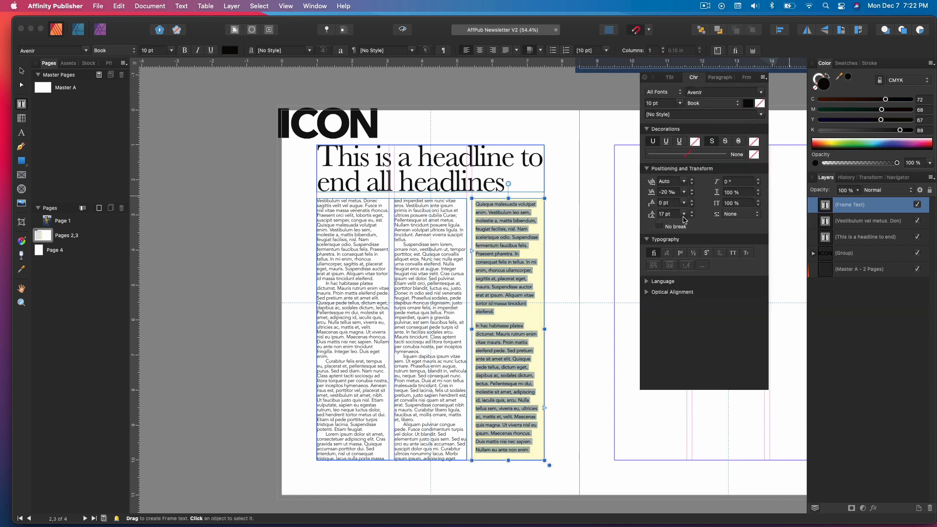
pyautogui.click(685, 214)
pyautogui.click(679, 227)
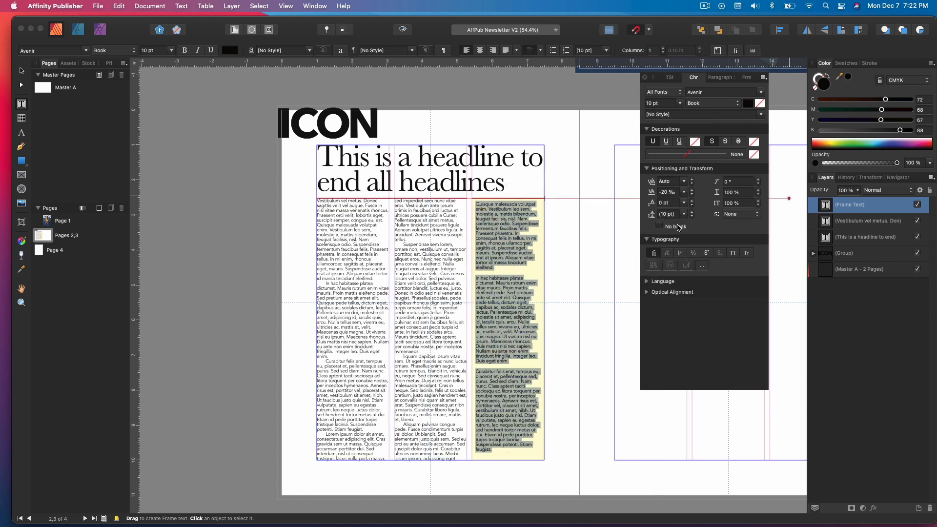
# Set the leading of the sidebar text to 11.5 pt.
pyautogui.press('Return')
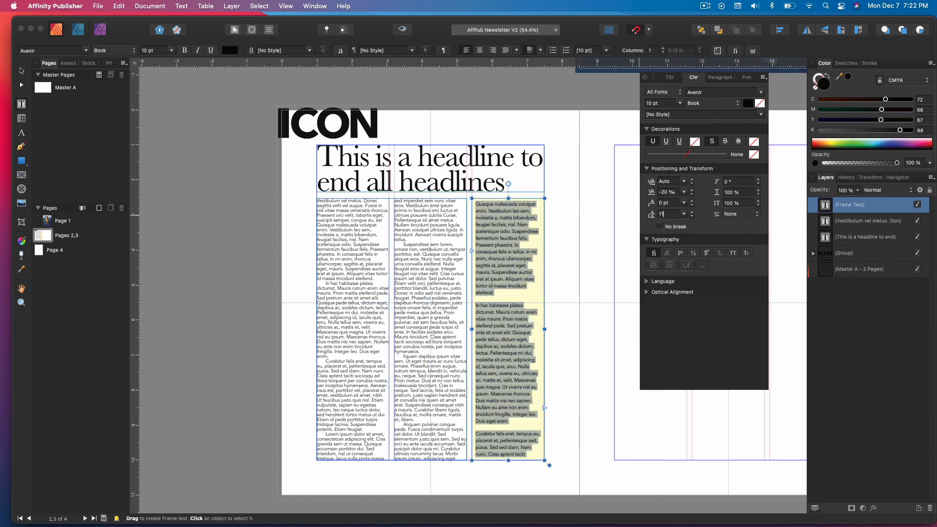
pyautogui.write('.5')
pyautogui.press('Return')
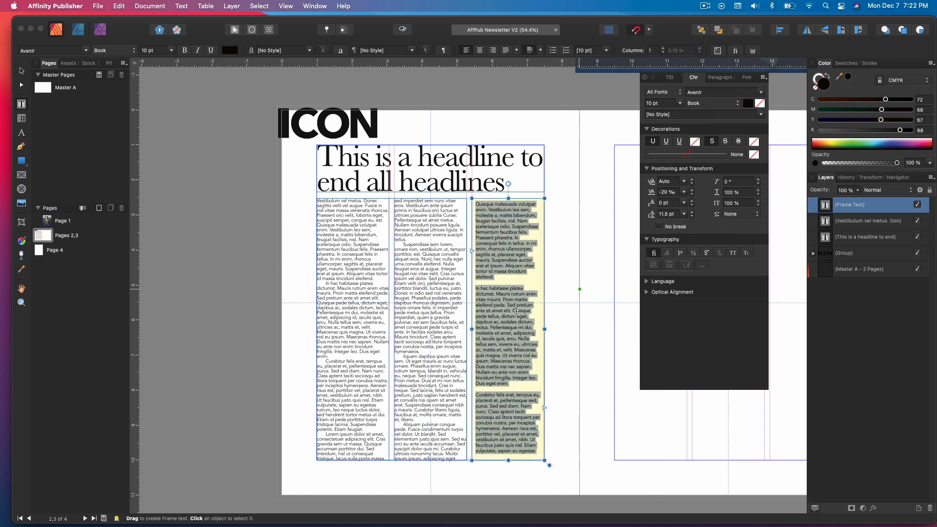
# Reduce the sidebar text's space after paragraphs to 0 pt and set its first-line indent to 0.25 in.
pyautogui.scroll(3, 517, 311)
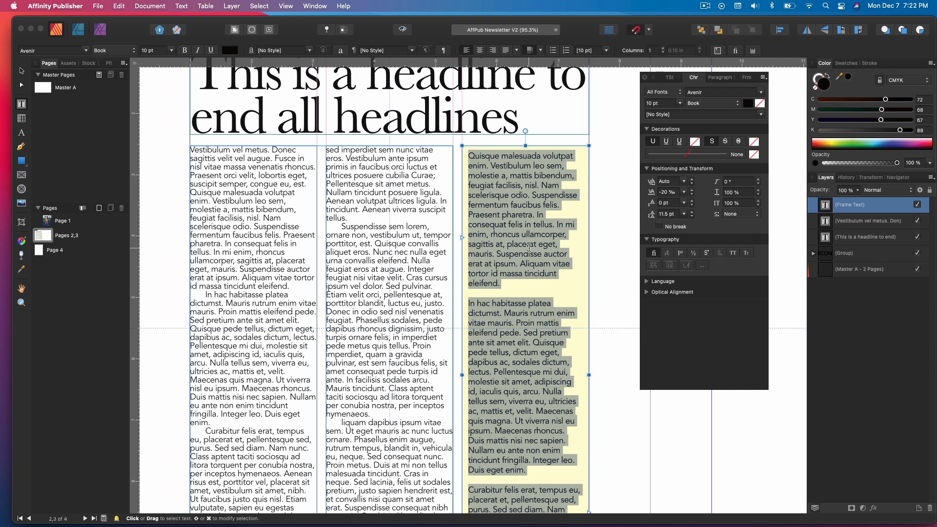
pyautogui.click(721, 79)
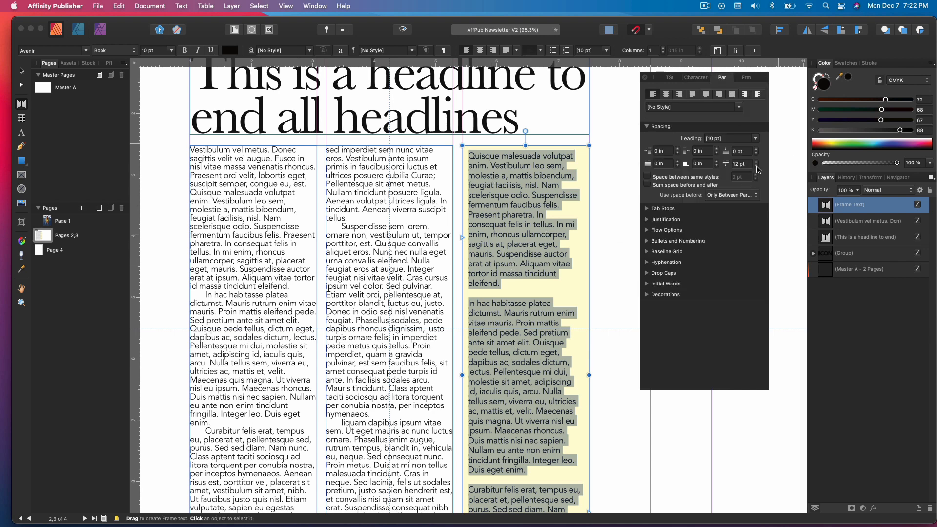
pyautogui.click(757, 166)
pyautogui.click(676, 162)
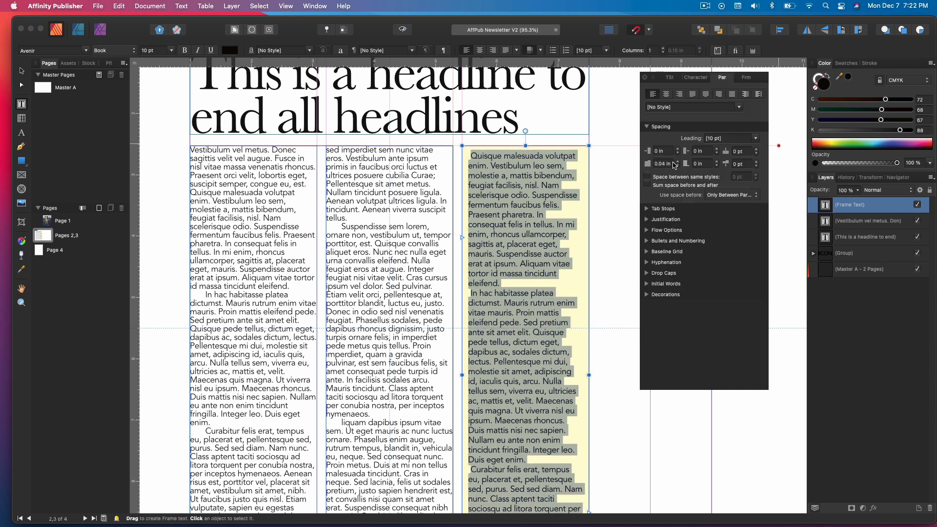
pyautogui.write('0.25')
pyautogui.press('Return')
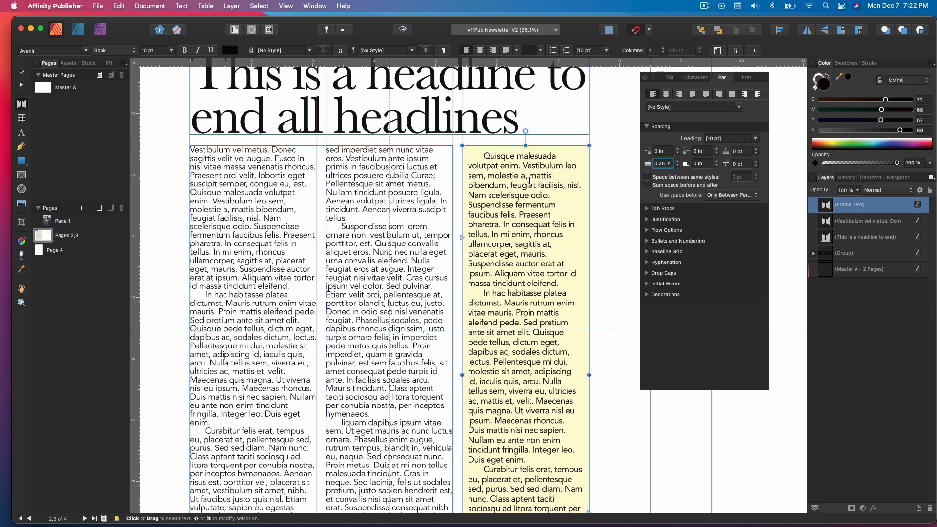
# Try justifying the sidebar text and removing the first-line indent from all its paragraphs, reverting both changes.
pyautogui.click(505, 53)
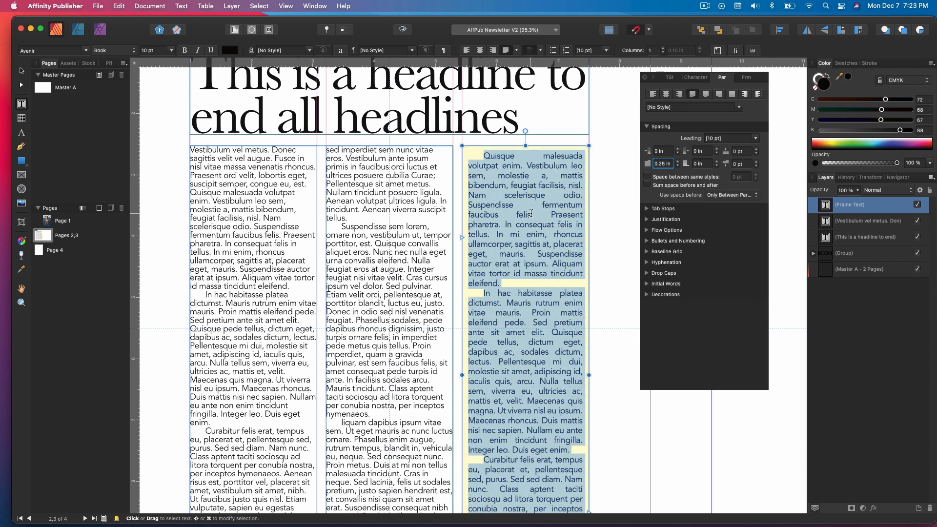
pyautogui.click(466, 50)
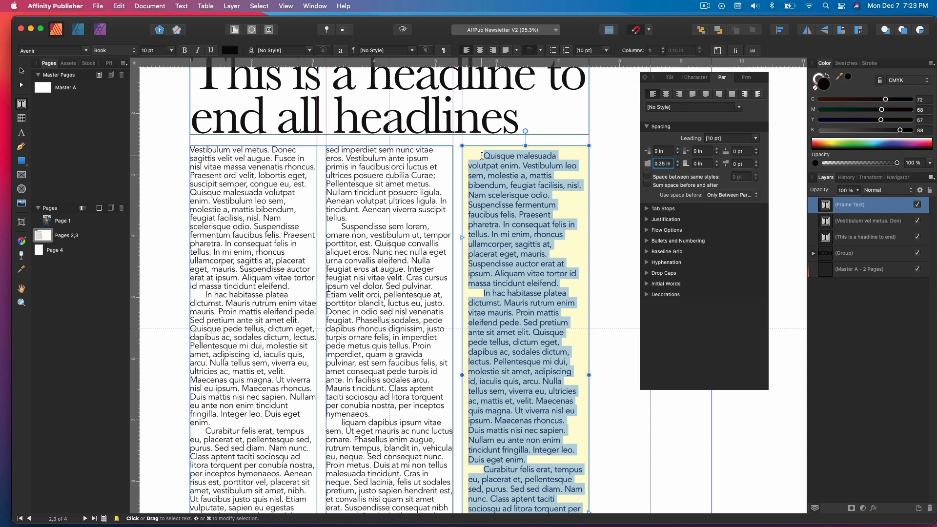
pyautogui.click(482, 156)
pyautogui.write('0')
pyautogui.press('Return')
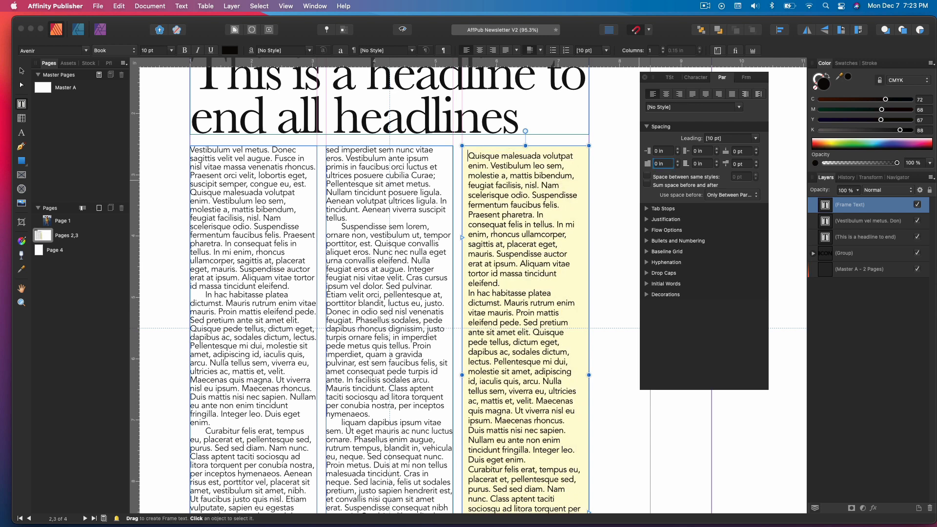
pyautogui.press('super+z')
pyautogui.press('super+a')
pyautogui.rightClick(506, 204)
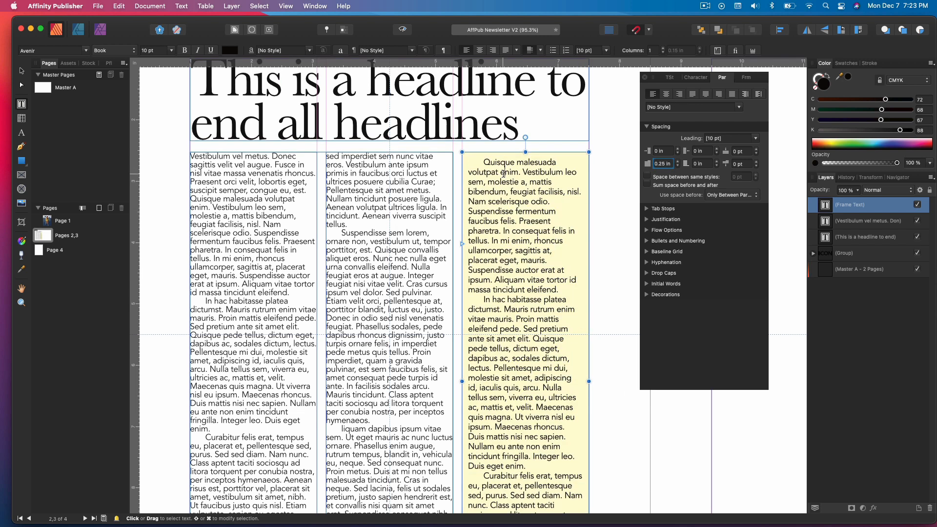
# Set the first-line indent of only the sidebar's first paragraph to 0 in.
pyautogui.tripleClick(512, 171)
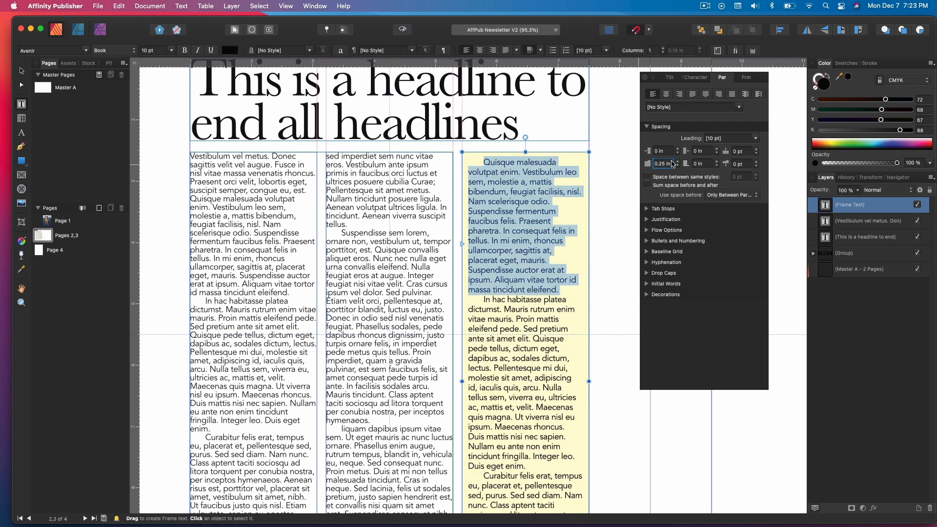
pyautogui.click(662, 164)
pyautogui.write('0')
pyautogui.press('Return')
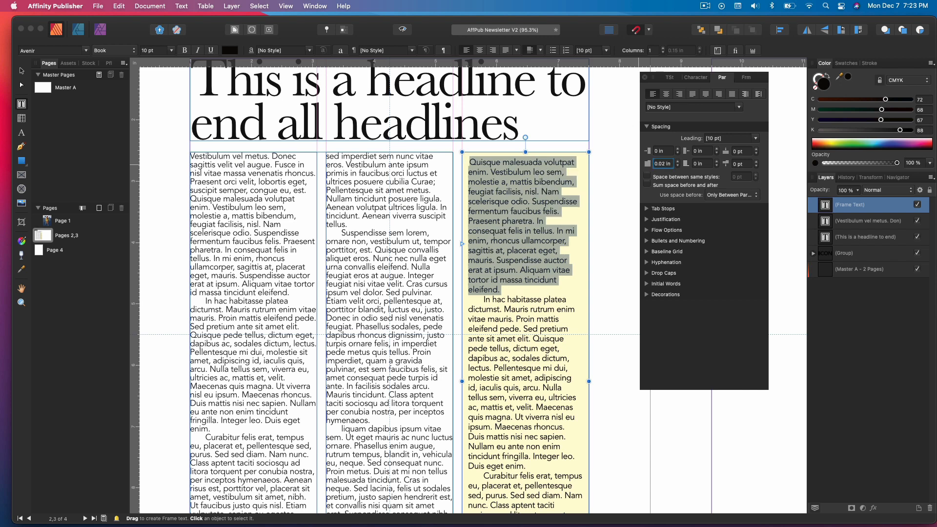
pyautogui.click(664, 164)
# Add the heading line "This would be an awesome place for a sidebar" above the sidebar's first paragraph.
pyautogui.click(469, 163)
pyautogui.press('Return')
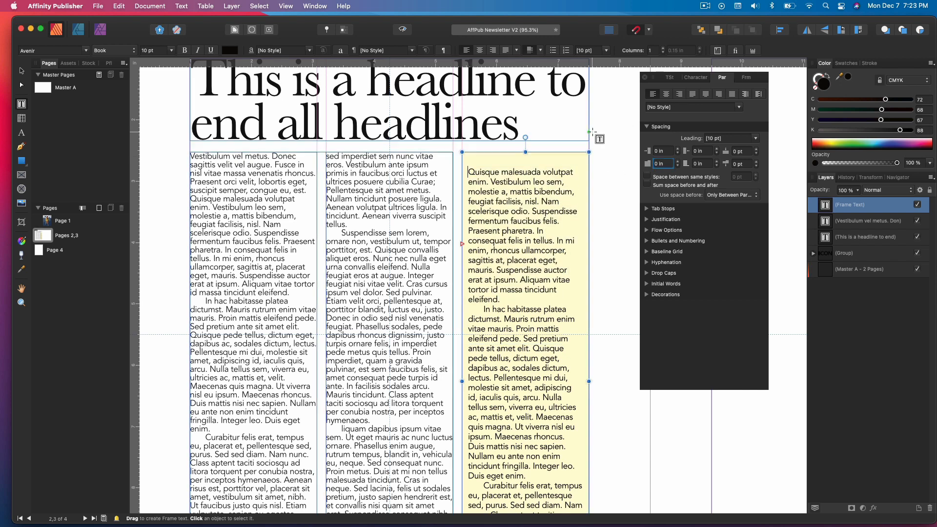
pyautogui.press('Up')
pyautogui.write('This would b')
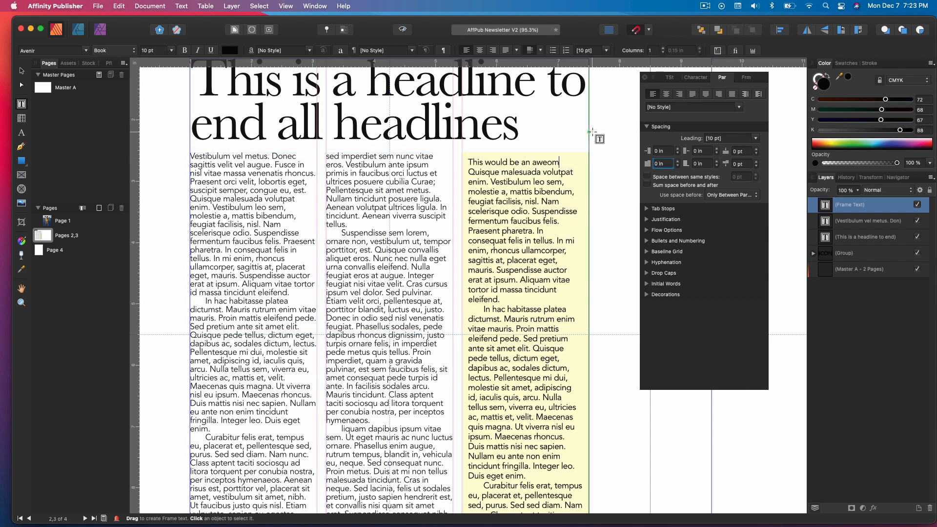
pyautogui.write('e an awesome place for a sidebar')
# Select only the sidebar heading and set it in Baskerville SemiBold, trying SemiBold Italic first.
pyautogui.press('super+a')
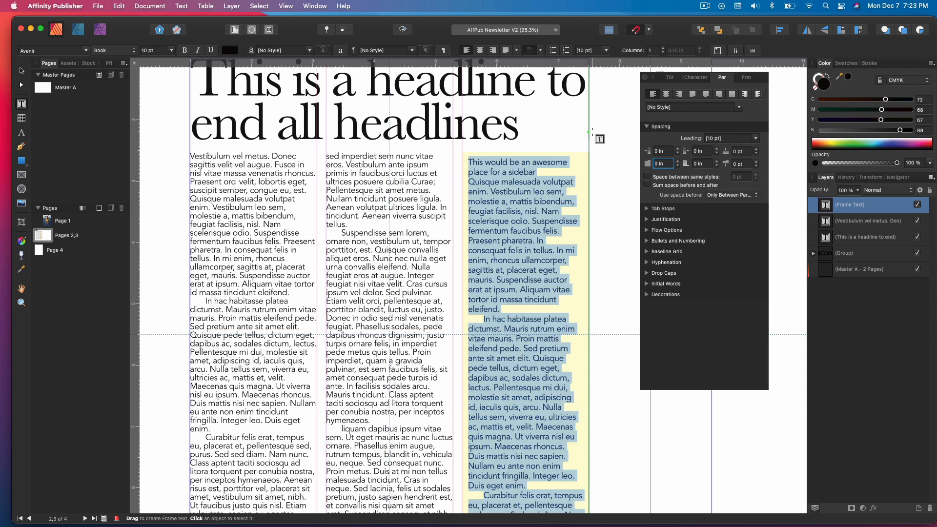
pyautogui.click(521, 171)
pyautogui.moveTo(520, 169); pyautogui.dragTo(541, 173)
pyautogui.press('super+a')
pyautogui.click(465, 161)
pyautogui.click(85, 51)
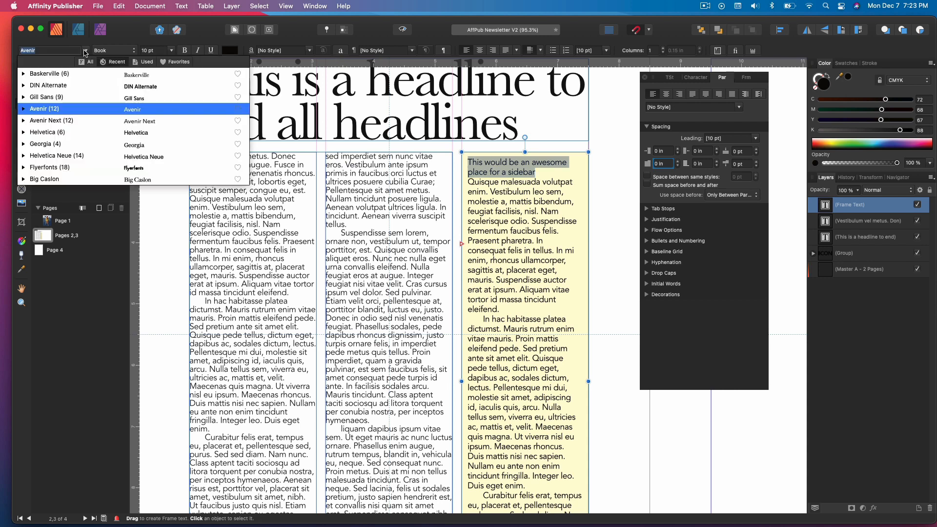
pyautogui.click(75, 74)
pyautogui.click(113, 51)
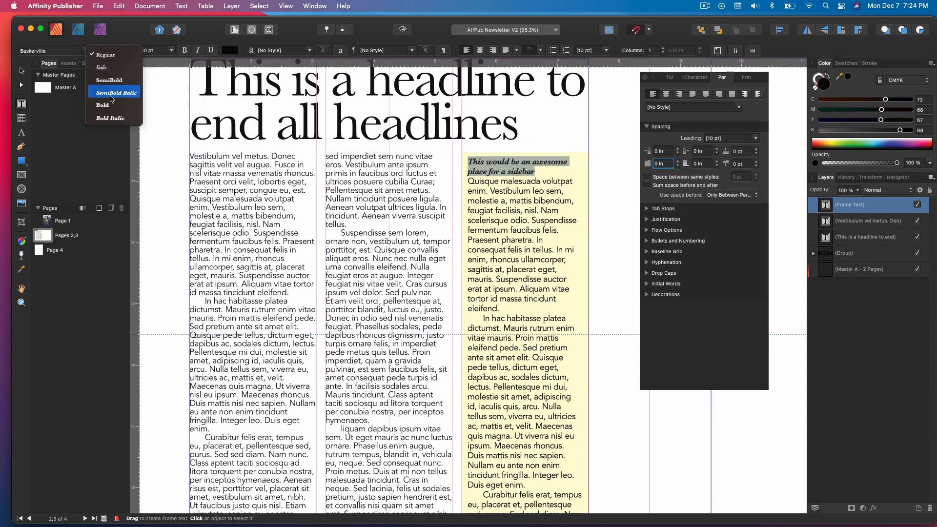
pyautogui.click(114, 93)
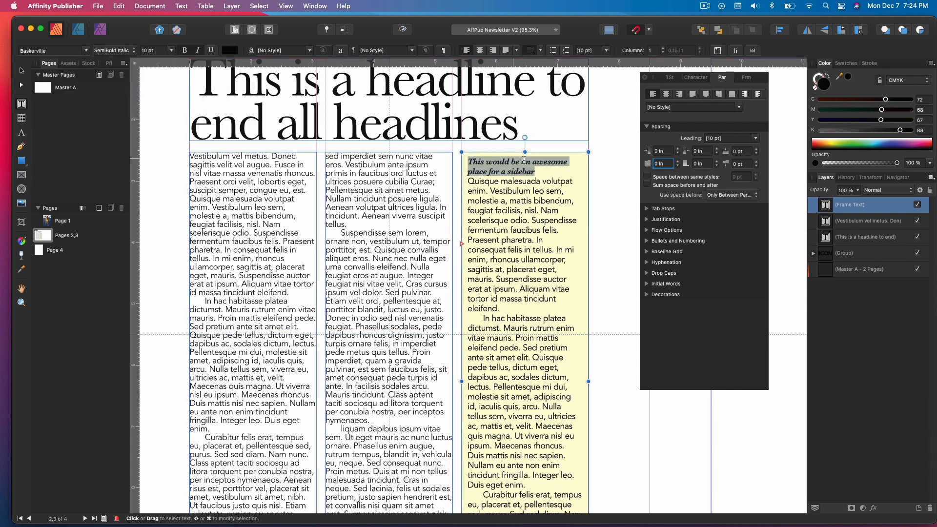
pyautogui.click(118, 50)
pyautogui.click(117, 30)
pyautogui.click(118, 51)
pyautogui.click(119, 67)
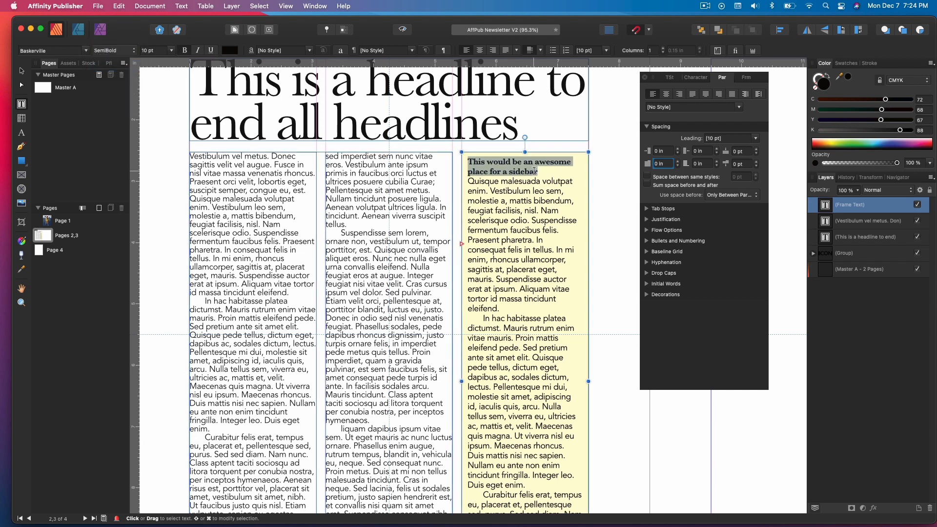
# Try the sidebar heading in Avenir Next Bold at 11 pt and in DIN Alternate.
pyautogui.click(86, 51)
pyautogui.click(66, 123)
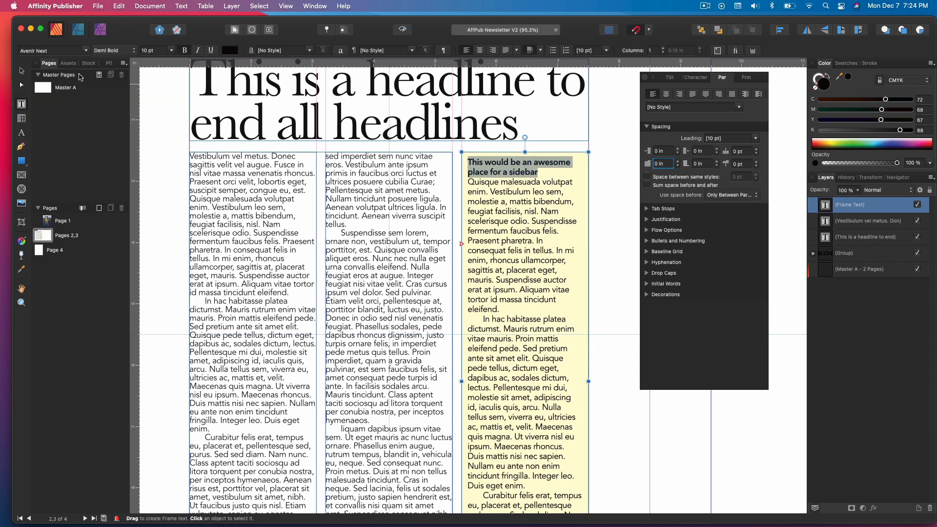
pyautogui.click(117, 50)
pyautogui.click(104, 79)
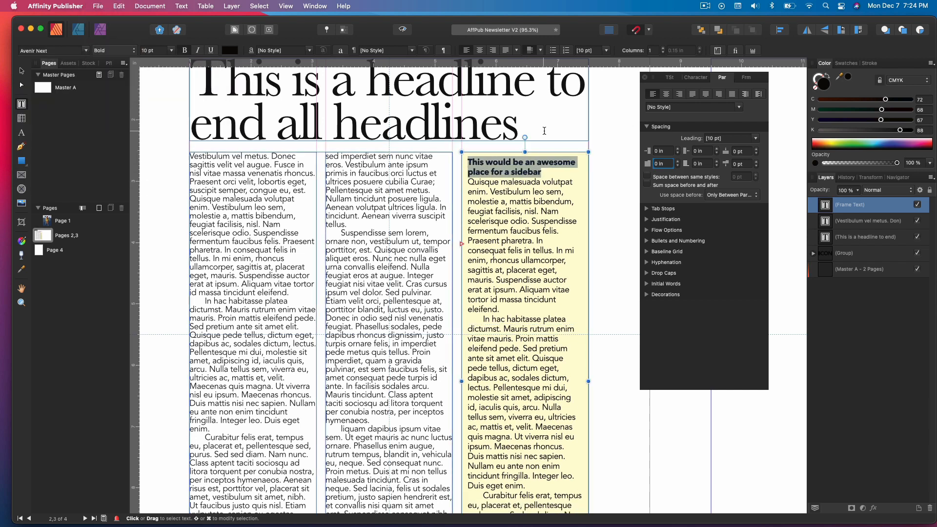
pyautogui.click(169, 51)
pyautogui.click(151, 132)
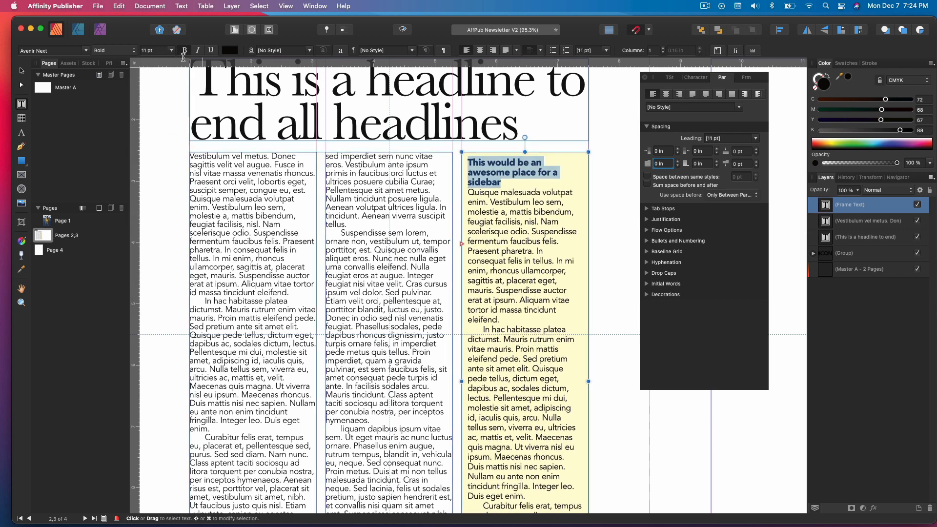
pyautogui.click(86, 50)
pyautogui.click(62, 86)
# Change the sidebar heading's font to DIN Condensed Bold at 16 pt.
pyautogui.click(85, 51)
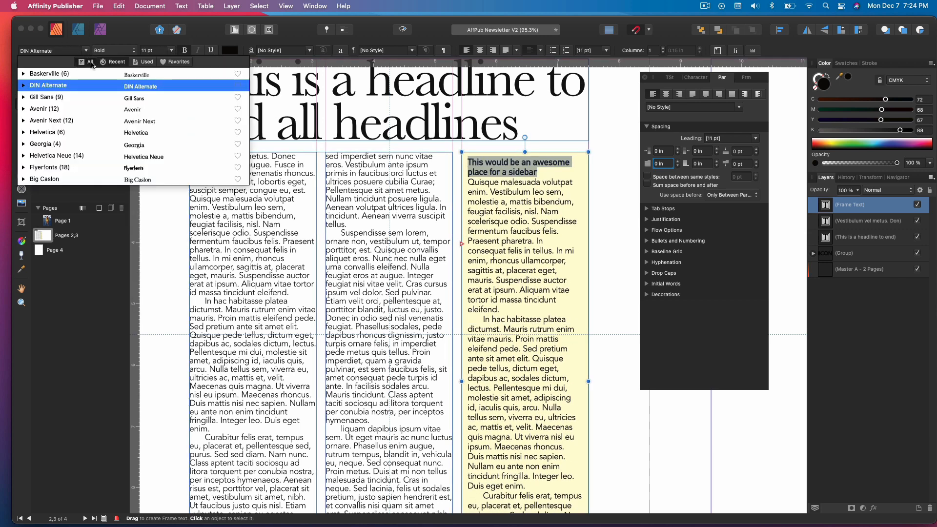
pyautogui.click(87, 61)
pyautogui.scroll(-10, 70, 239)
pyautogui.click(60, 305)
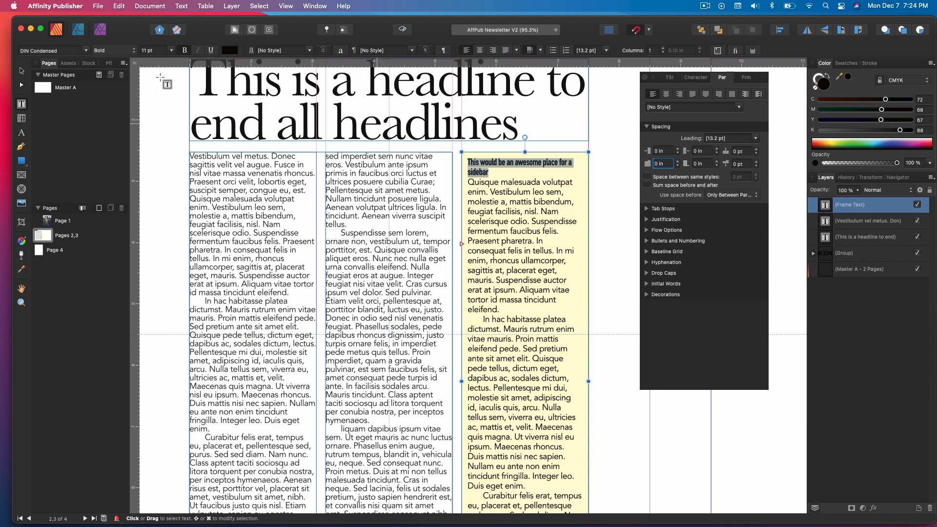
pyautogui.click(171, 50)
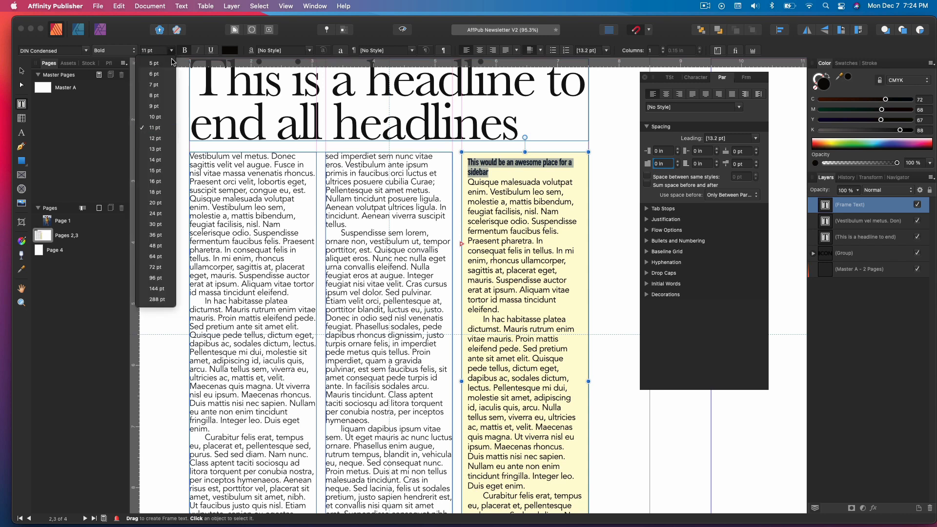
pyautogui.click(156, 182)
# Adjust the sidebar heading's leading to 13.2 pt.
pyautogui.click(693, 78)
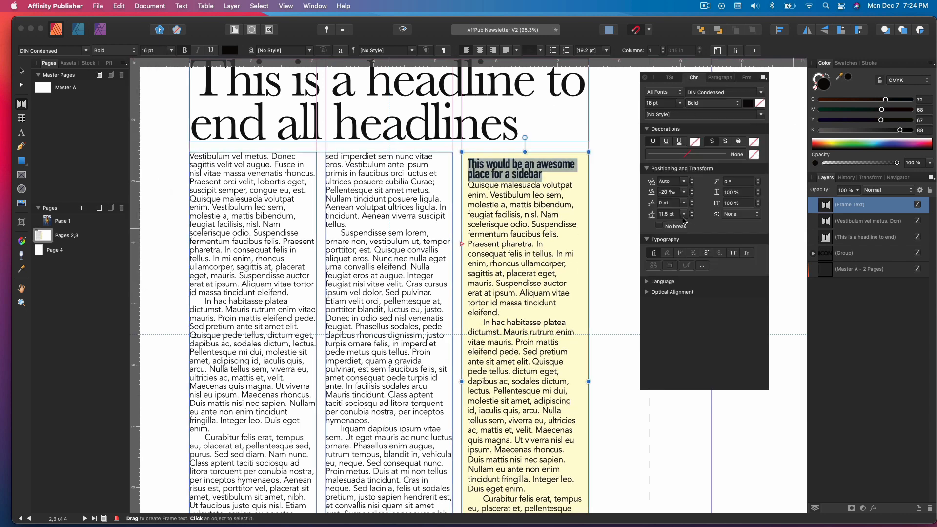
pyautogui.click(683, 214)
pyautogui.click(670, 226)
pyautogui.click(692, 213)
pyautogui.click(692, 216)
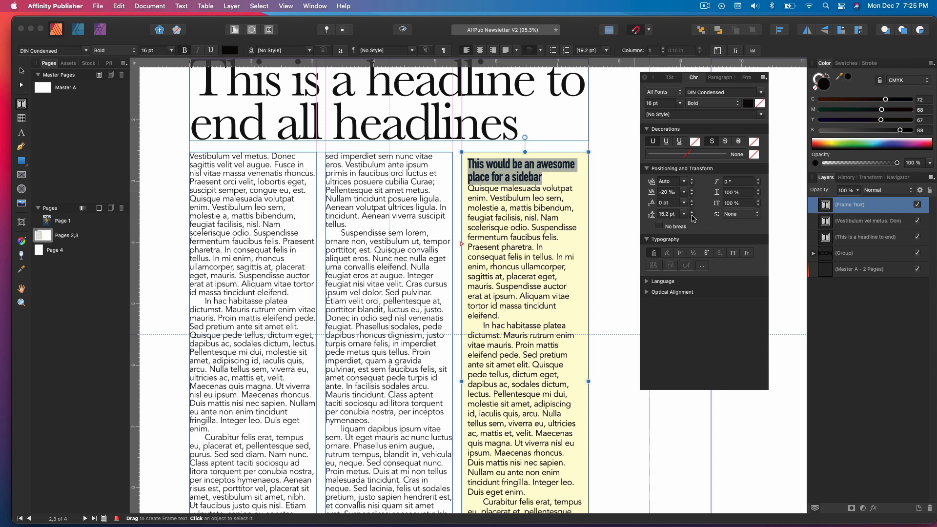
pyautogui.click(692, 216)
# Set the sidebar heading's tracking to 5‰ and its kerning to 0‰.
pyautogui.click(684, 192)
pyautogui.click(669, 287)
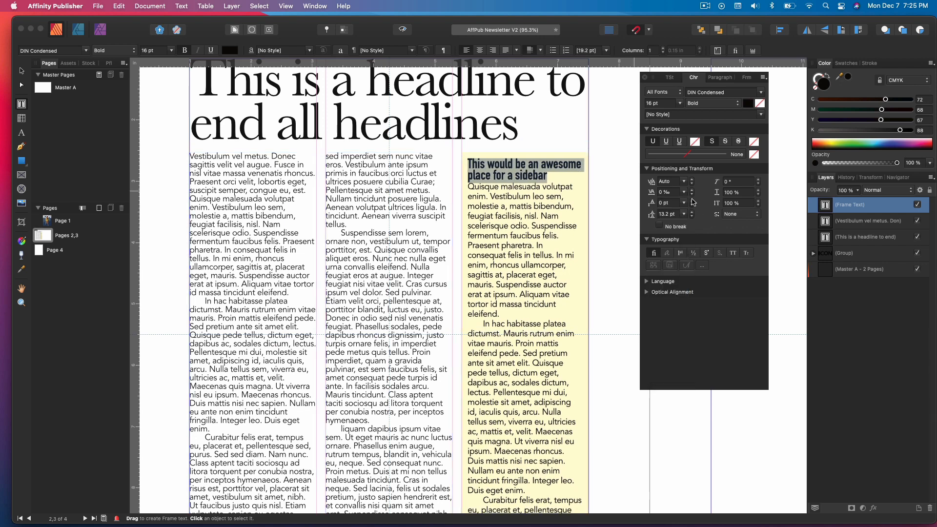
pyautogui.click(693, 190)
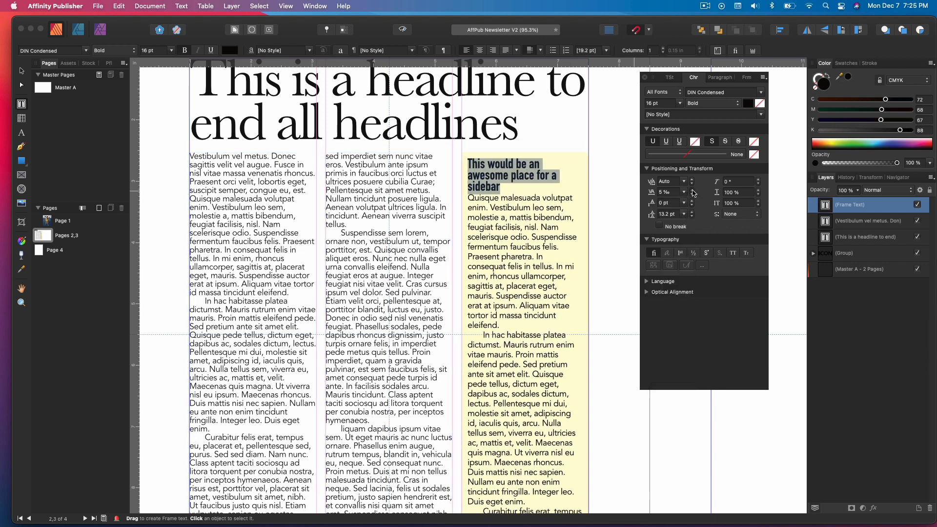
pyautogui.click(685, 182)
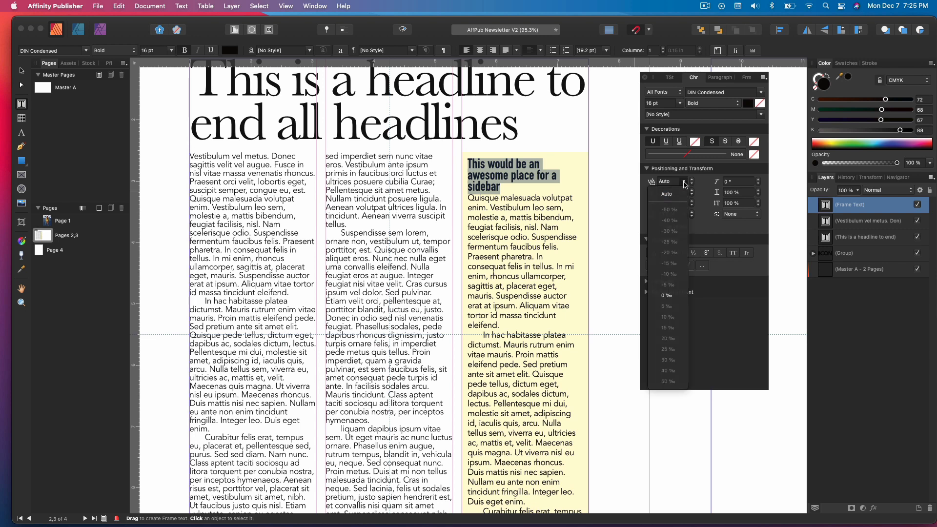
pyautogui.click(674, 296)
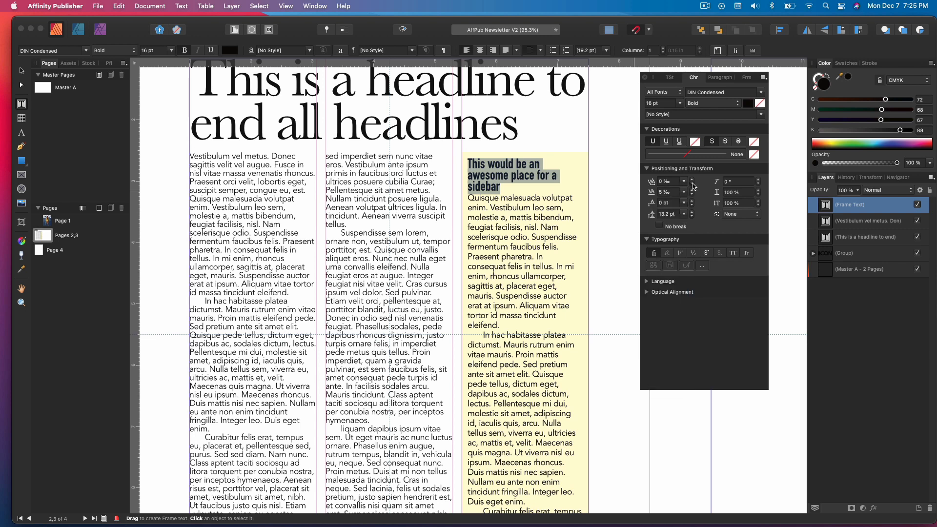
# Tighten the sidebar heading's leading to 12.2 pt and set its size to 15 pt after trying 18 and 17 pt.
pyautogui.click(692, 216)
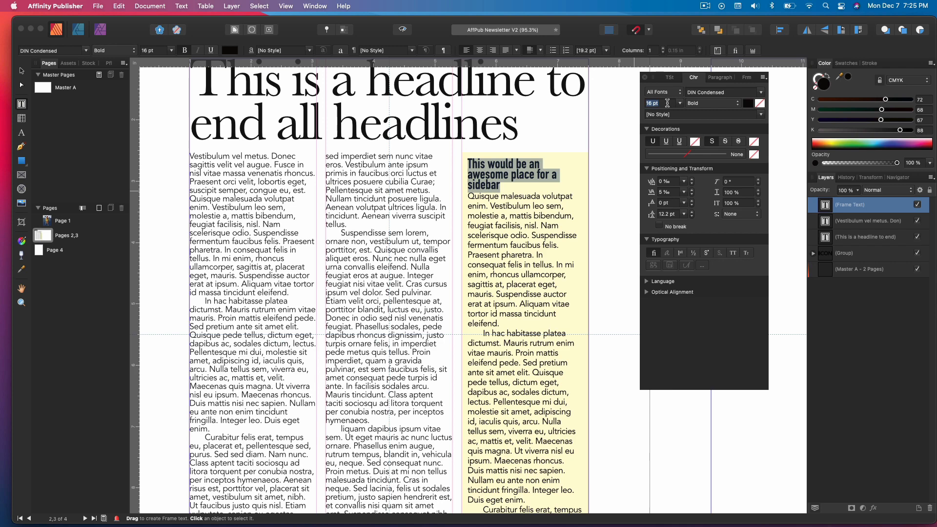
pyautogui.write('18')
pyautogui.press('Return')
pyautogui.write('1')
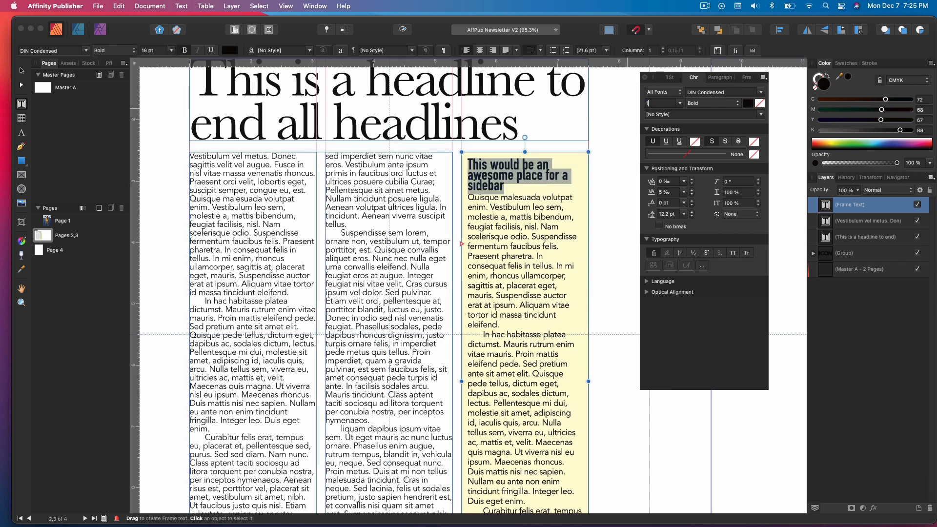
pyautogui.write('7')
pyautogui.press('Return')
pyautogui.write('15')
pyautogui.press('Return')
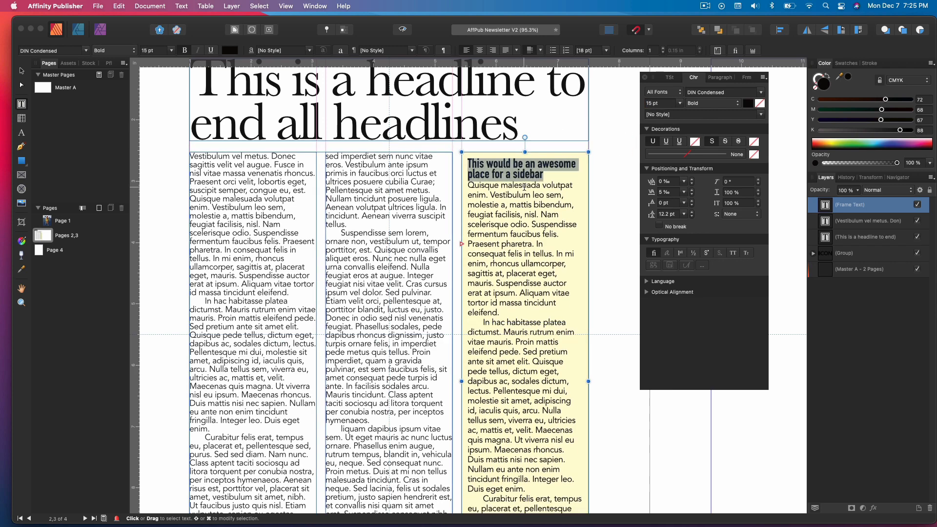
# Color the full sidebar heading blue with cyan 100, magenta 70, yellow 0 and black 10.
pyautogui.scroll(8, 524, 177)
pyautogui.tripleClick(520, 163)
pyautogui.press('super+a')
pyautogui.moveTo(583, 166); pyautogui.dragTo(360, 134)
pyautogui.moveTo(872, 144); pyautogui.dragTo(886, 144)
pyautogui.moveTo(899, 99); pyautogui.dragTo(911, 105)
pyautogui.moveTo(820, 131); pyautogui.dragTo(828, 130)
pyautogui.moveTo(886, 110); pyautogui.dragTo(884, 110)
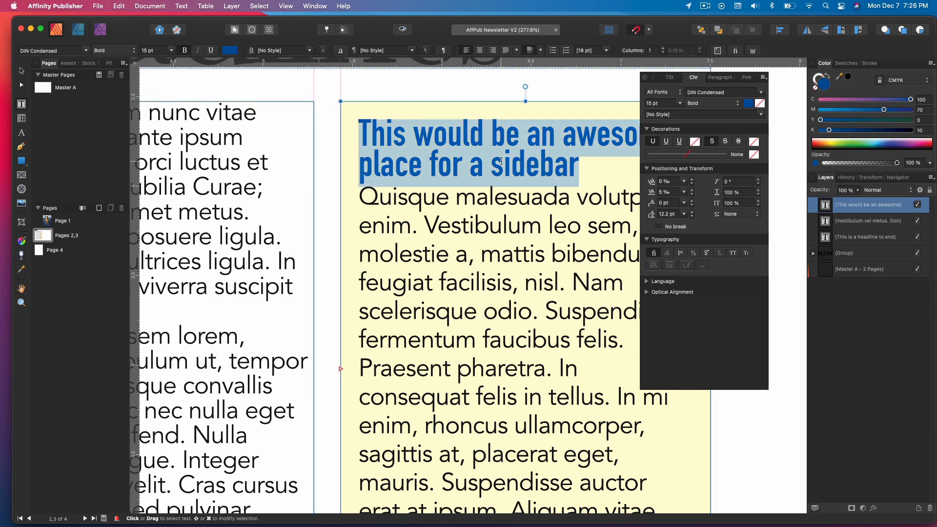
# Set the sidebar heading's size to 16 pt.
pyautogui.click(106, 54)
pyautogui.click(105, 53)
pyautogui.scroll(-4, 463, 157)
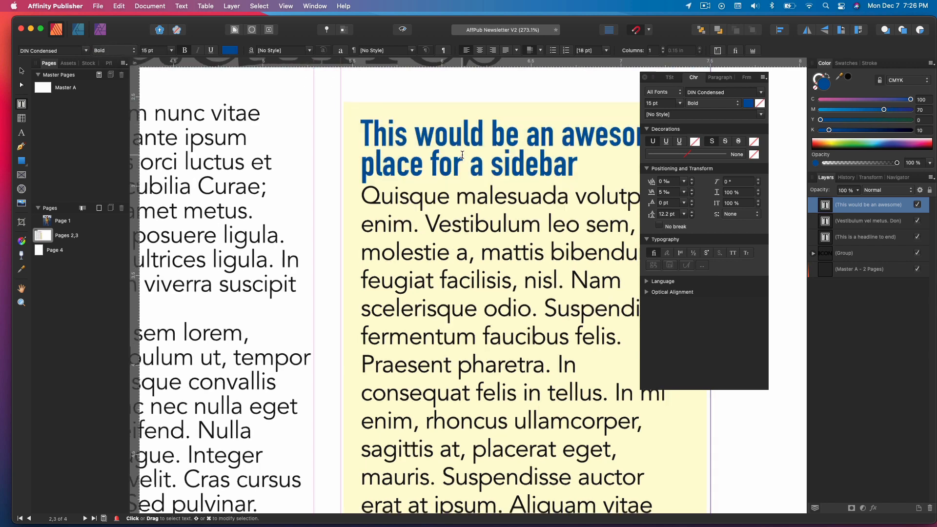
pyautogui.click(171, 51)
pyautogui.click(157, 179)
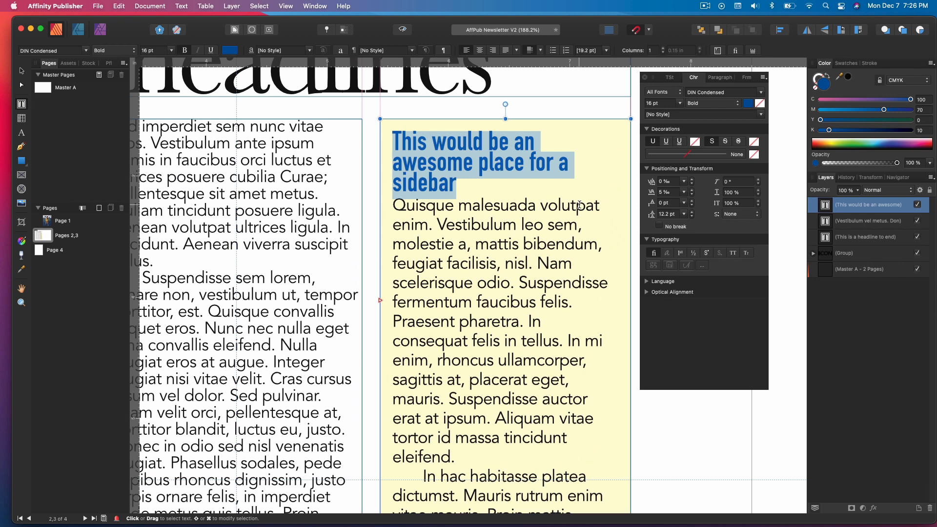
# Replace the word "awesome" in the sidebar heading with "epic".
pyautogui.click(505, 192)
pyautogui.doubleClick(434, 143)
pyautogui.doubleClick(430, 163)
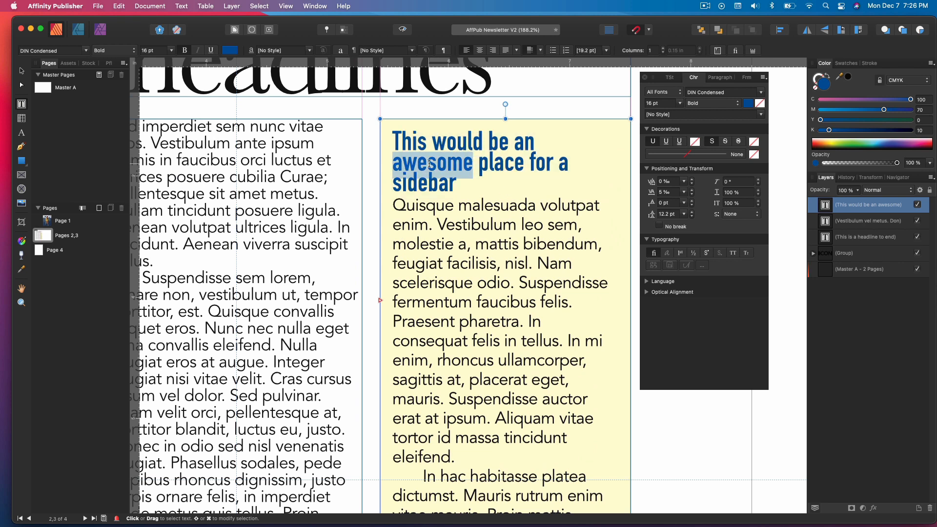
pyautogui.write('epic')
# Enlarge the full sidebar heading to 20 pt and tighten its tracking to -5‰.
pyautogui.press('super+a')
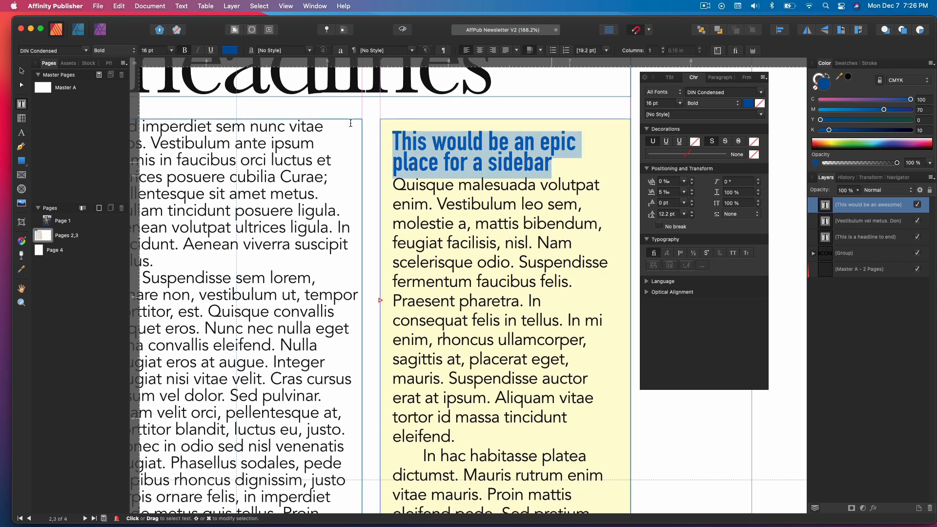
pyautogui.press('super+shift+period')
pyautogui.press('super+shift+period')
pyautogui.press('super+shift+period')
pyautogui.press('super+shift+comma')
pyautogui.hotkey('alt', 'Left')
pyautogui.hotkey('alt', 'Left')
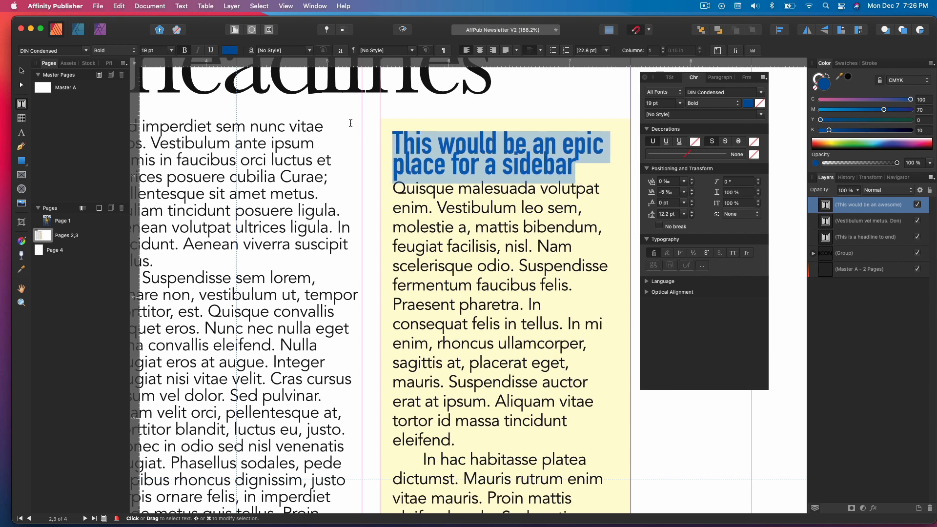
pyautogui.press('super+shift+period')
# Set the leading of both sidebar heading lines to 18 pt.
pyautogui.click(692, 212)
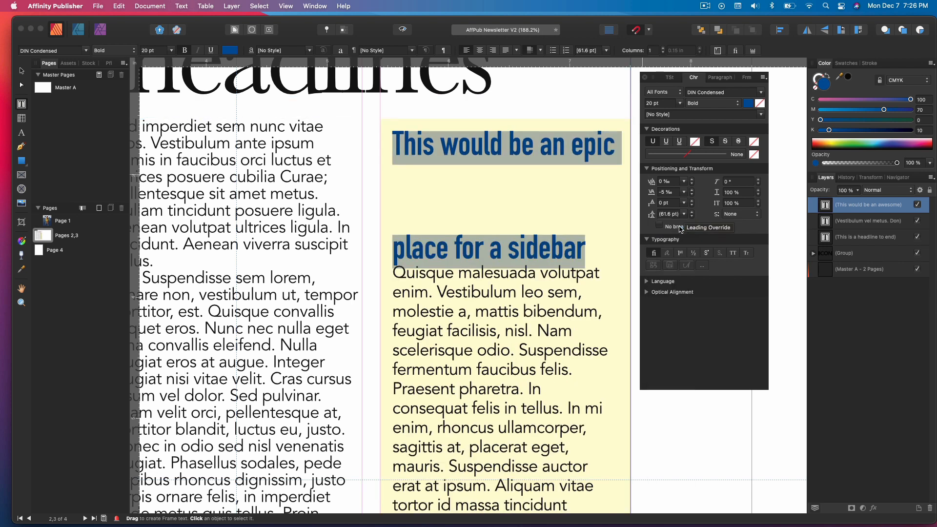
pyautogui.click(692, 216)
pyautogui.tripleClick(569, 231)
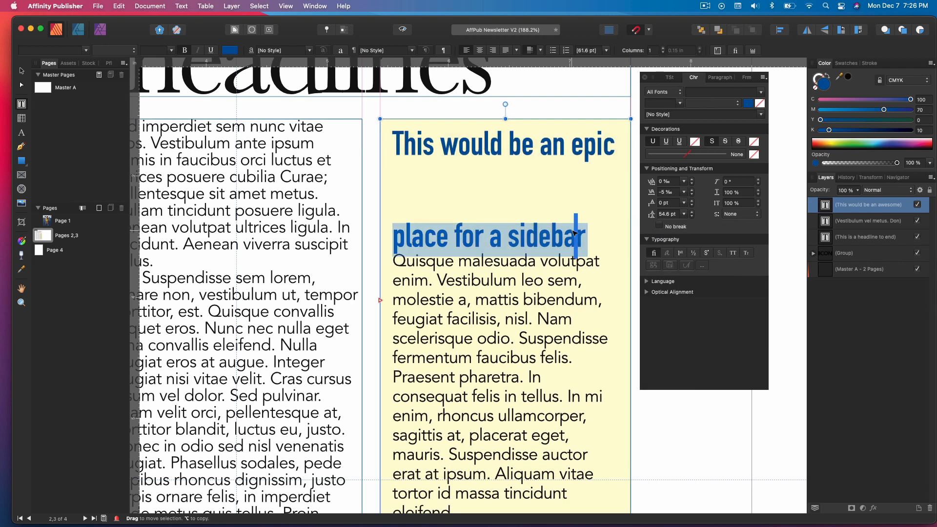
pyautogui.doubleClick(568, 231)
pyautogui.doubleClick(568, 231)
pyautogui.click(568, 231)
pyautogui.tripleClick(569, 231)
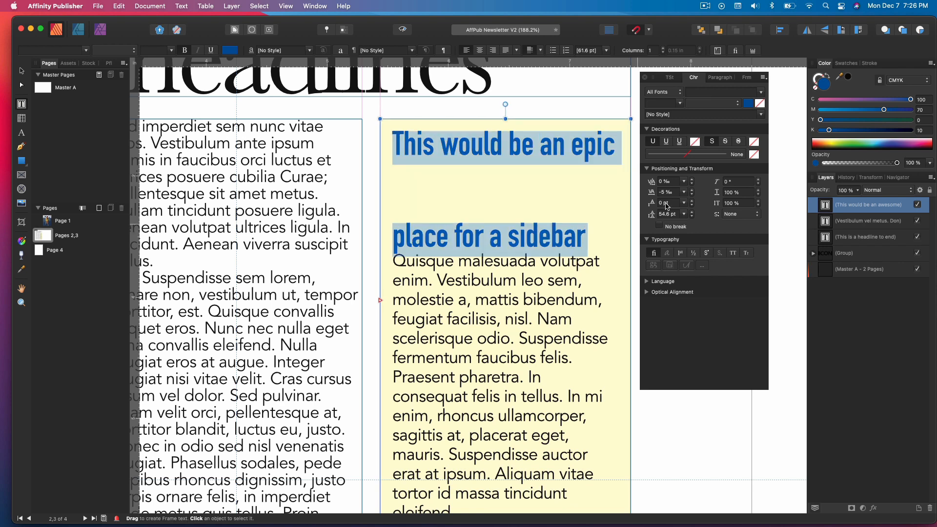
pyautogui.click(684, 214)
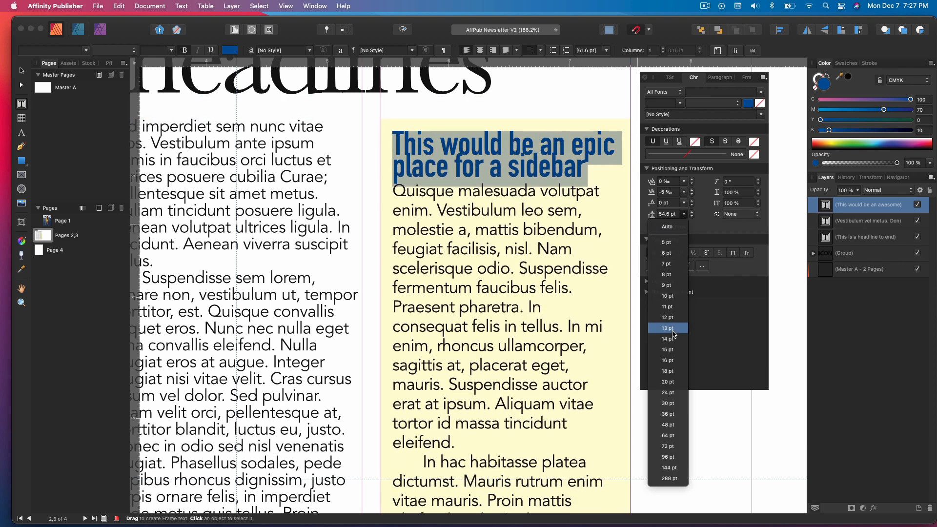
pyautogui.click(775, 192)
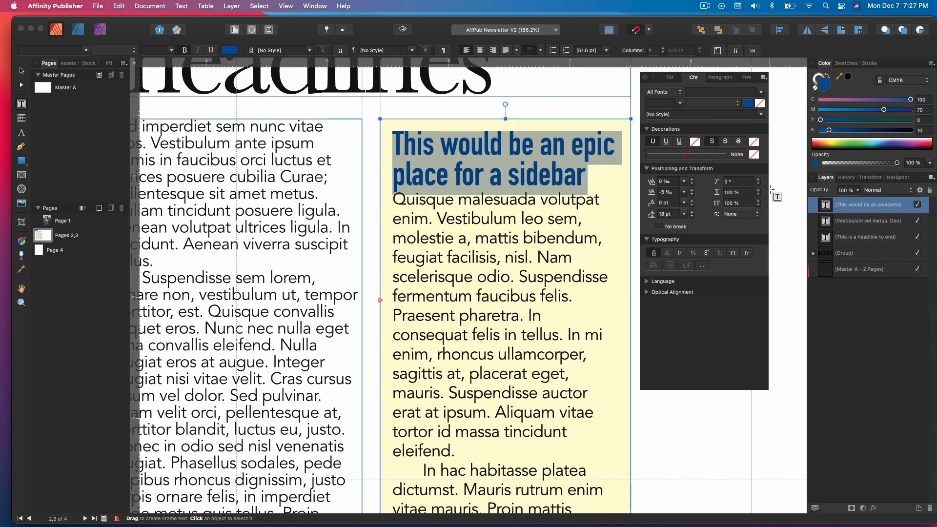
# Add 4 pt of paragraph spacing after the sidebar heading.
pyautogui.click(722, 78)
pyautogui.click(756, 162)
pyautogui.click(757, 162)
pyautogui.click(757, 162)
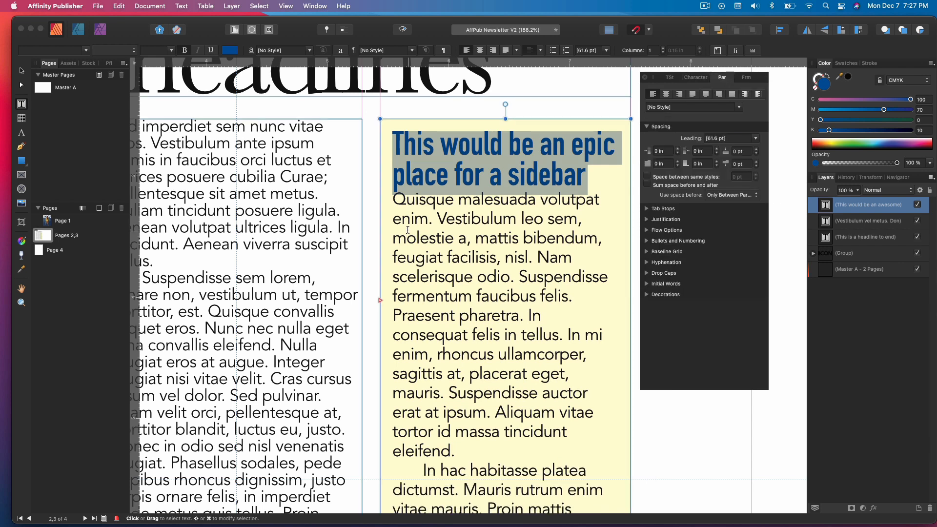
pyautogui.click(394, 200)
pyautogui.click(550, 176)
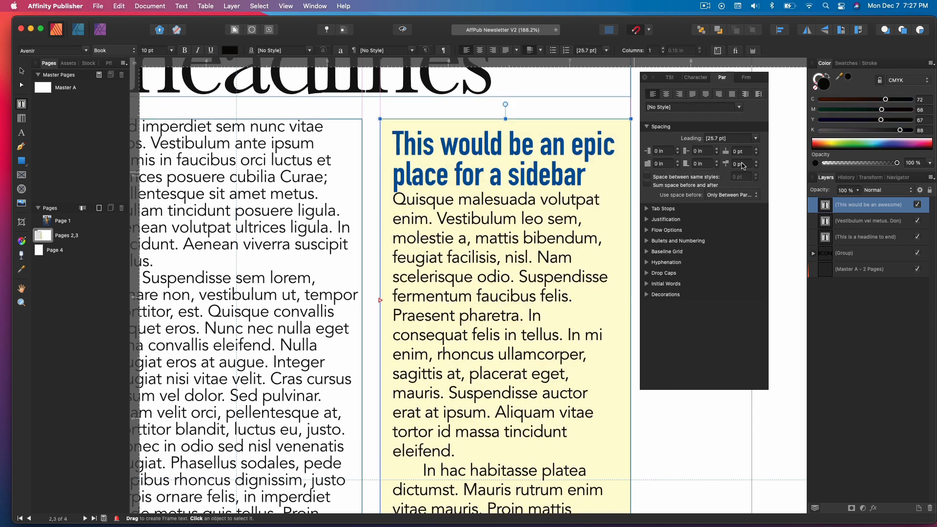
pyautogui.tripleClick(566, 176)
pyautogui.click(566, 176)
pyautogui.click(756, 162)
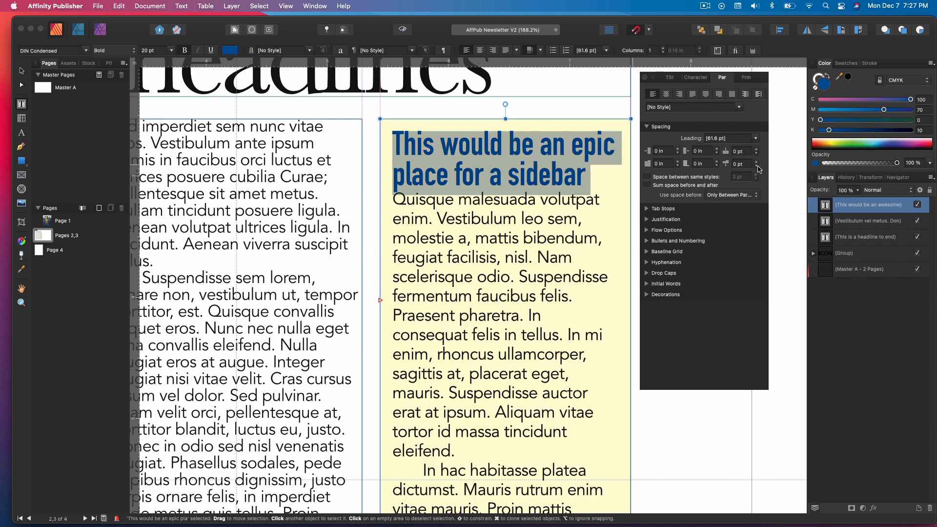
pyautogui.click(756, 162)
pyautogui.click(756, 162)
pyautogui.click(756, 162)
pyautogui.click(507, 245)
# Delete three lines from the sidebar's last paragraph so the overflowing text fits its frame.
pyautogui.scroll(-5, 519, 357)
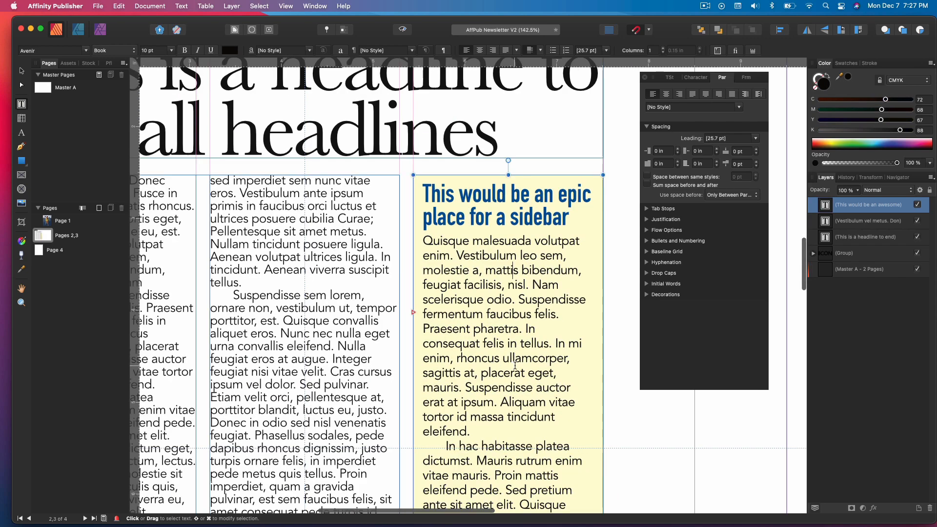
pyautogui.scroll(-5, 520, 356)
pyautogui.click(21, 70)
pyautogui.hscroll(3, 531, 341)
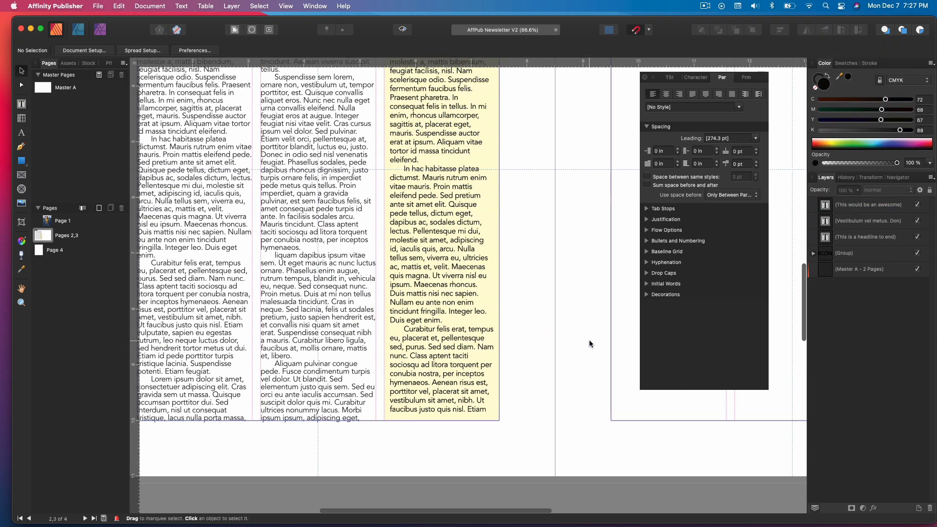
pyautogui.moveTo(469, 348)
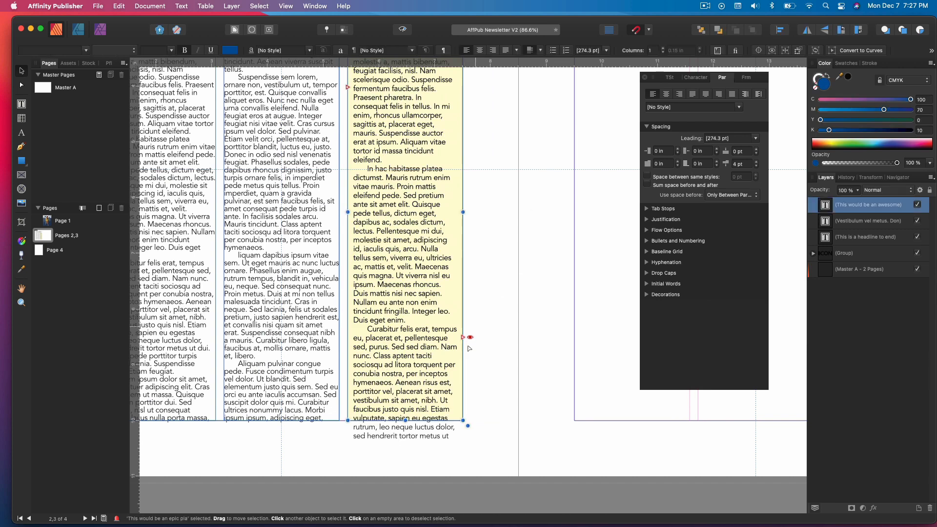
pyautogui.tripleClick(393, 384)
pyautogui.press('BackSpace')
pyautogui.tripleClick(393, 384)
pyautogui.press('BackSpace')
pyautogui.tripleClick(394, 384)
pyautogui.press('BackSpace')
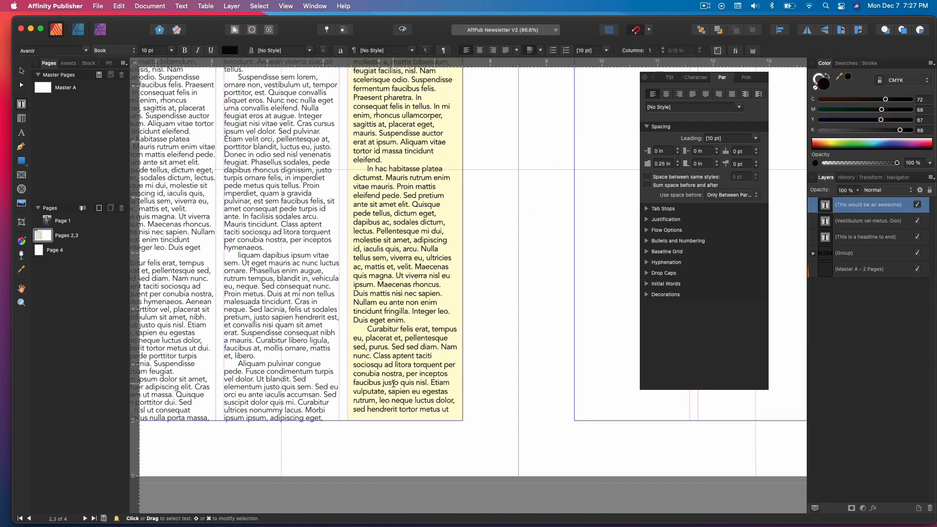
pyautogui.press('Escape')
pyautogui.press('Escape')
# Shorten the two-column body text frame slightly by raising its bottom edge, then deselect it.
pyautogui.scroll(-1, 324, 314)
pyautogui.hscroll(-3, 317, 315)
pyautogui.click(298, 317)
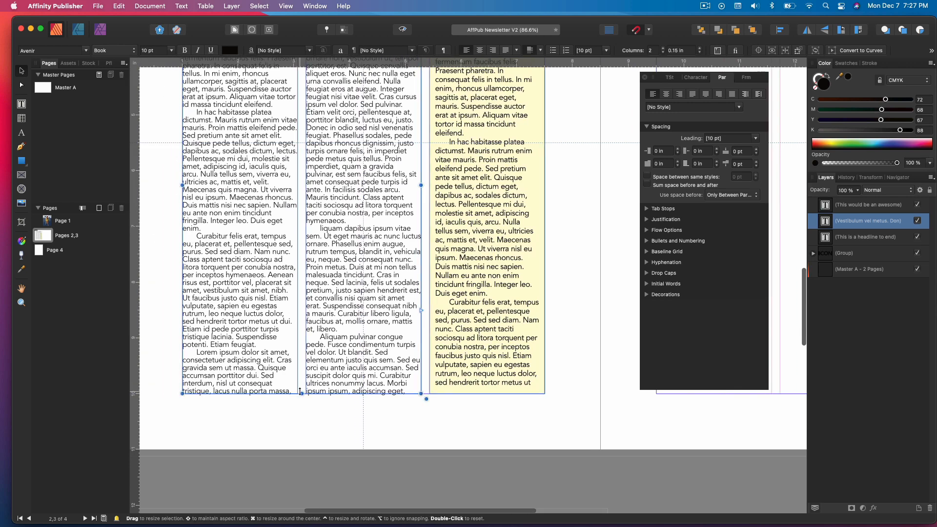
pyautogui.moveTo(301, 392); pyautogui.dragTo(301, 388)
pyautogui.click(337, 403)
pyautogui.scroll(-5, 336, 403)
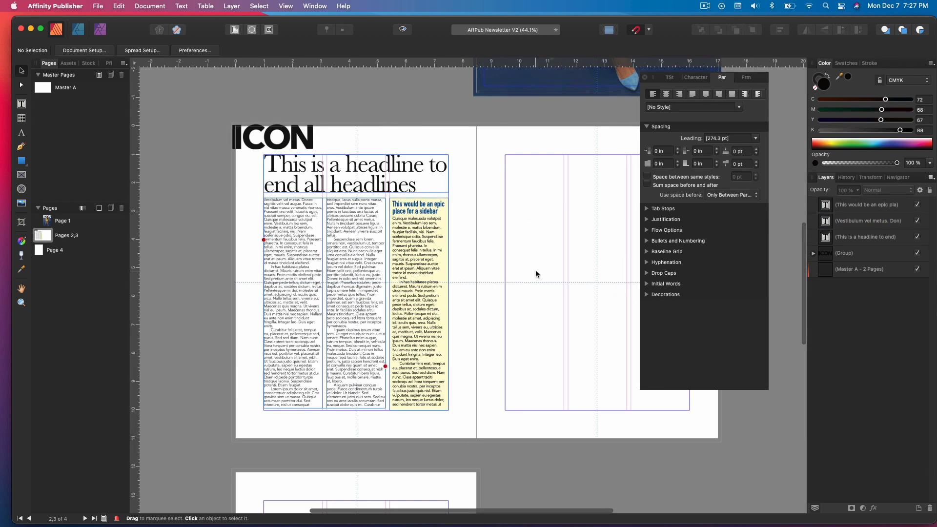
# Move the floating paragraph settings aside, deselect the text and preview the spread without guides or frame edges.
pyautogui.moveTo(759, 76); pyautogui.dragTo(791, 78)
pyautogui.hscroll(2, 469, 231)
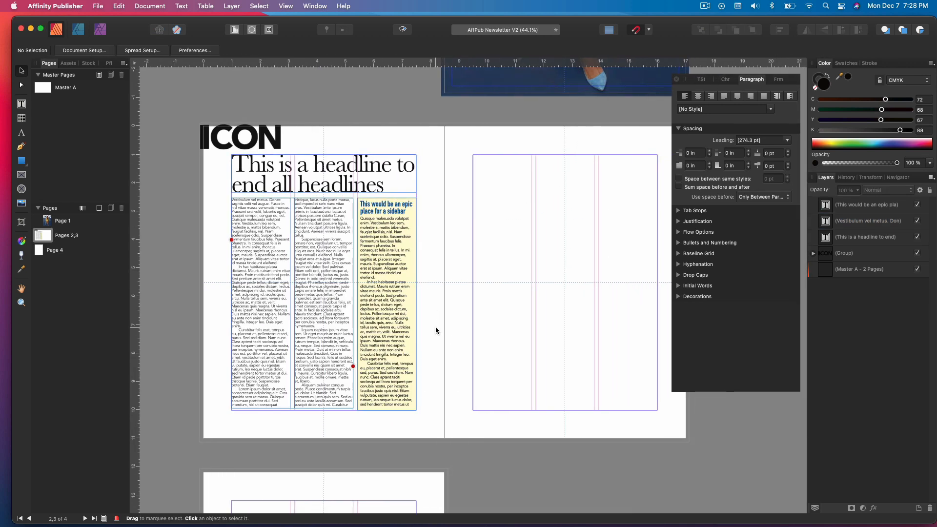
pyautogui.tripleClick(307, 263)
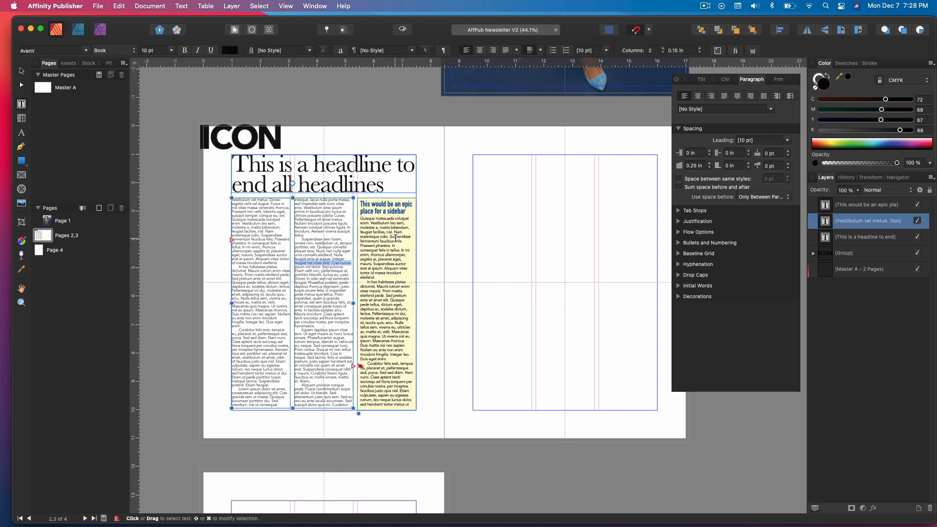
pyautogui.tripleClick(396, 238)
pyautogui.press('super+d')
pyautogui.press('v')
pyautogui.scroll(-2, 464, 279)
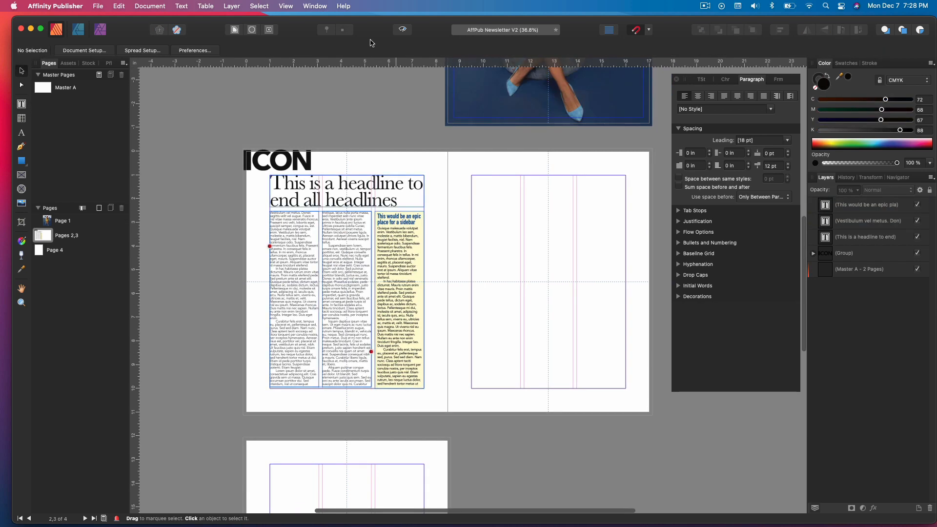
pyautogui.scroll(4, 435, 218)
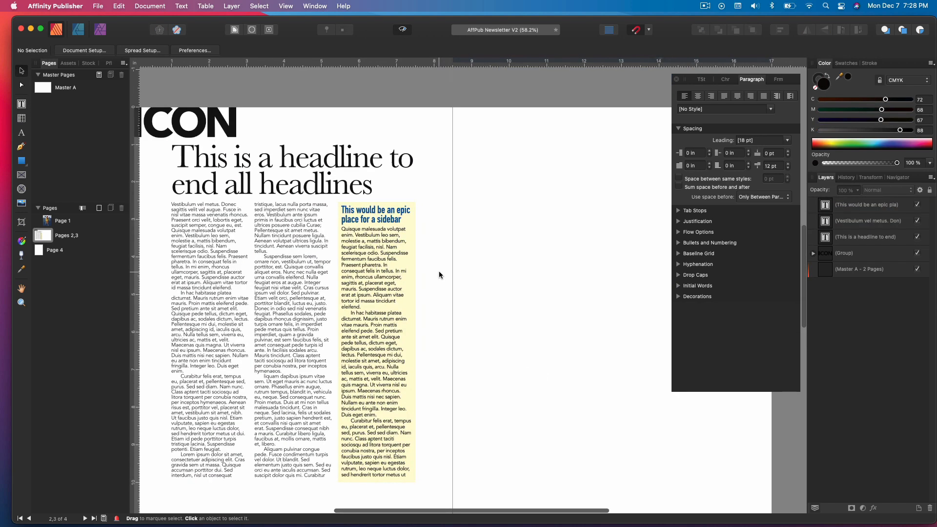
pyautogui.hscroll(-2, 439, 275)
pyautogui.scroll(-1, 439, 274)
pyautogui.hscroll(-5, 439, 274)
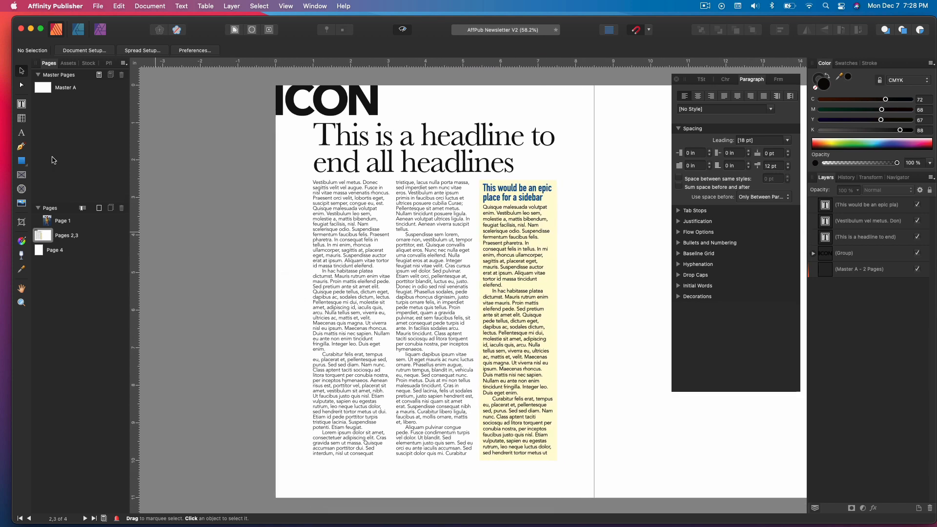
# Draw a rectangular picture frame over the lower part of the first body text column.
pyautogui.press('f')
pyautogui.moveTo(306, 355); pyautogui.dragTo(390, 458)
# Browse the Unsplash stock photos for business women, and run a new search for "black woman".
pyautogui.click(88, 62)
pyautogui.scroll(-10, 108, 193)
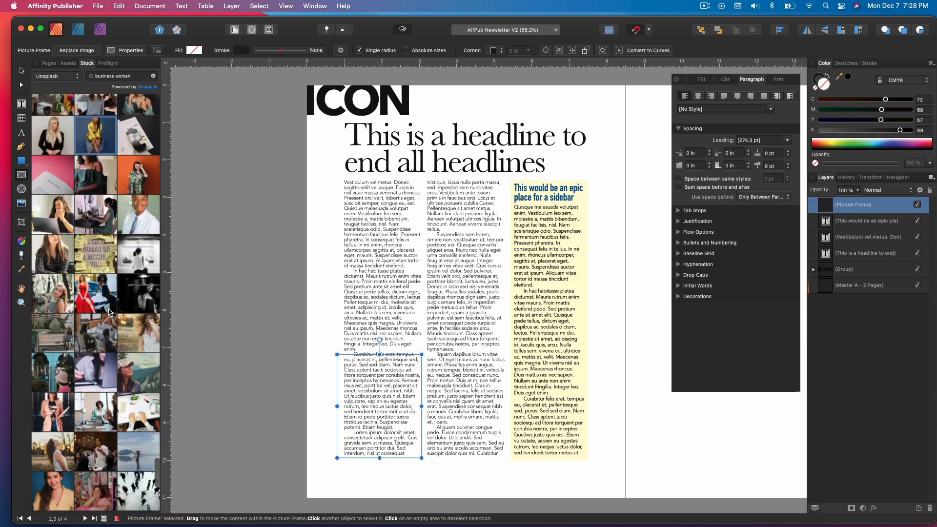
pyautogui.scroll(-15, 129, 360)
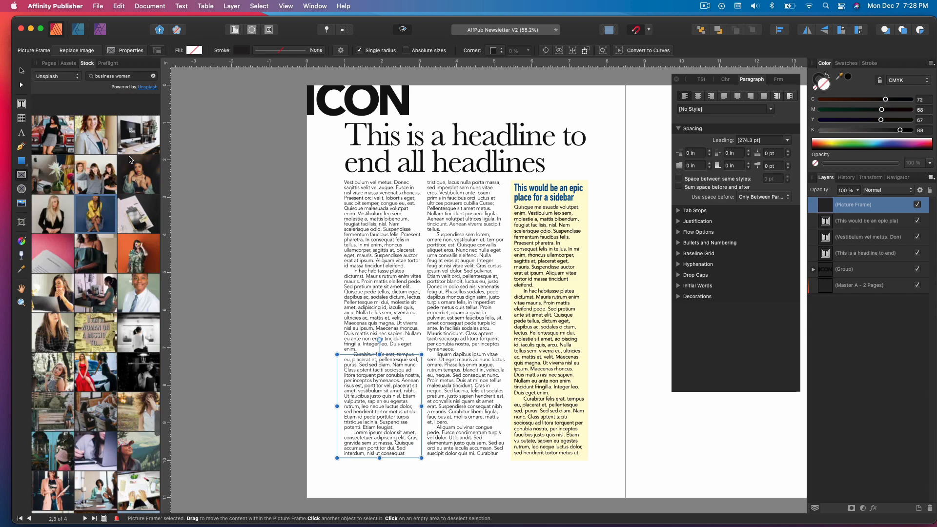
pyautogui.click(105, 76)
pyautogui.write('black')
pyautogui.press('Return')
# Find the stock photo of the woman in an orange dress on a beach and place it in the picture frame.
pyautogui.scroll(-5, 94, 343)
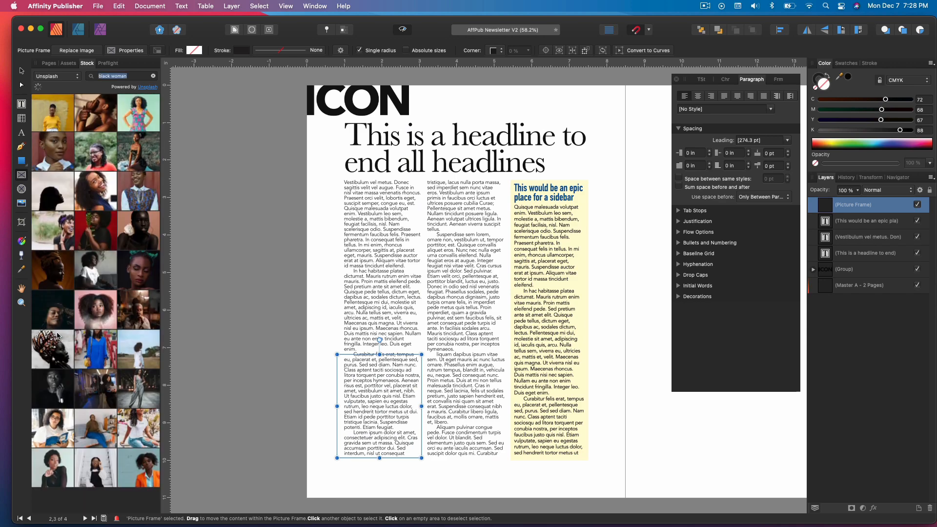
pyautogui.scroll(-15, 94, 343)
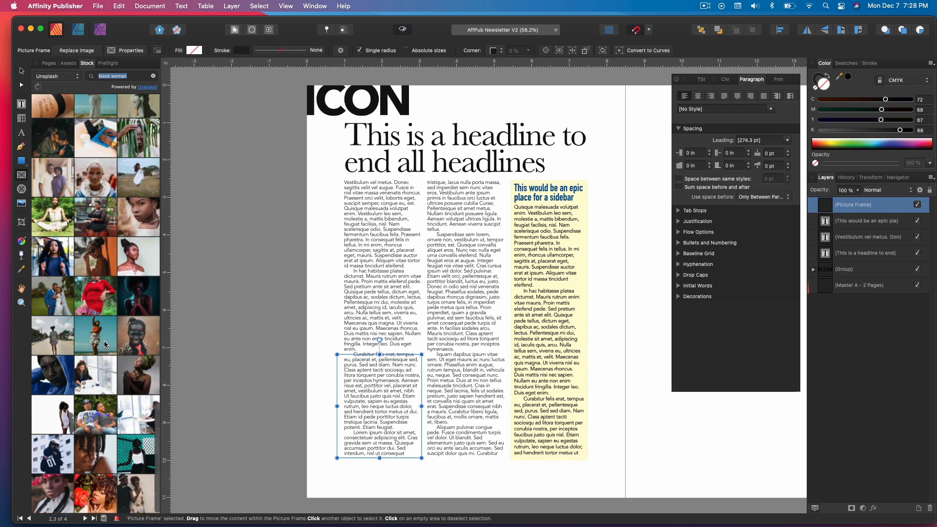
pyautogui.scroll(-15, 104, 344)
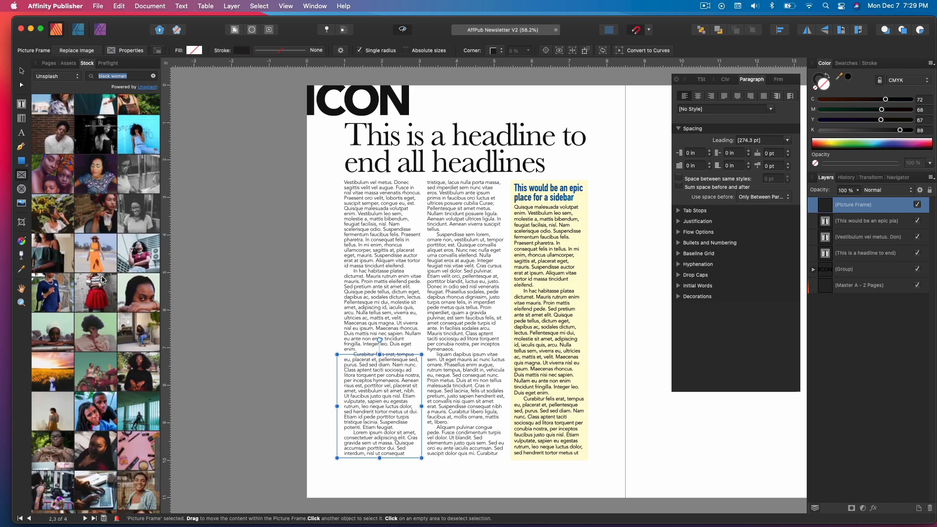
pyautogui.scroll(-15, 102, 280)
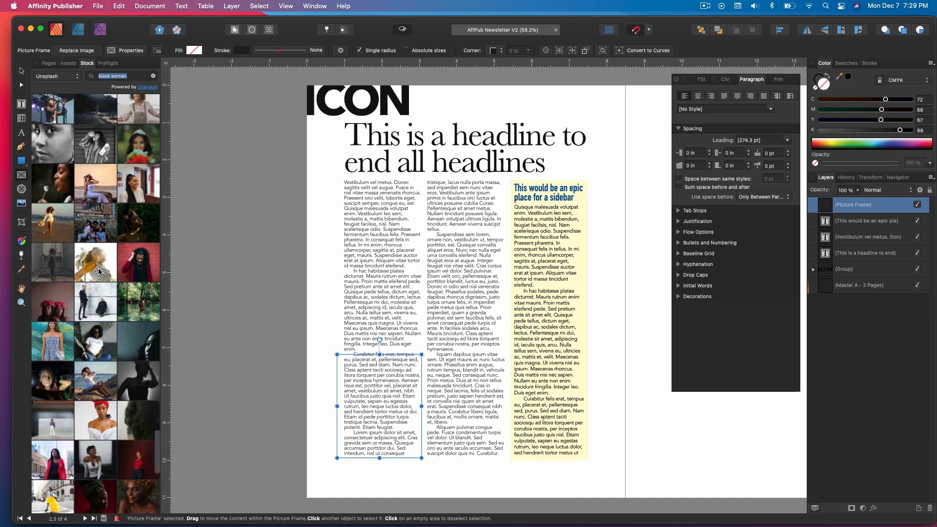
pyautogui.scroll(-15, 99, 272)
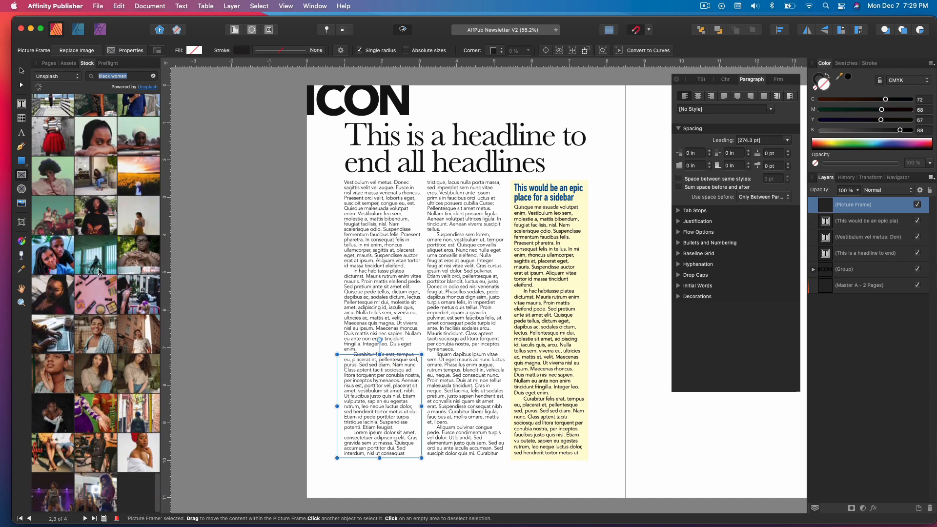
pyautogui.scroll(-10, 98, 271)
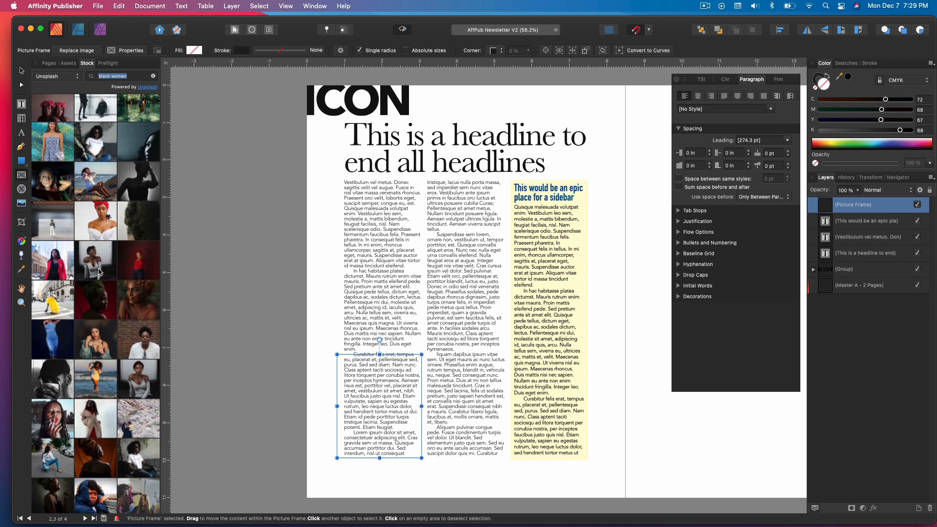
pyautogui.scroll(8, 98, 272)
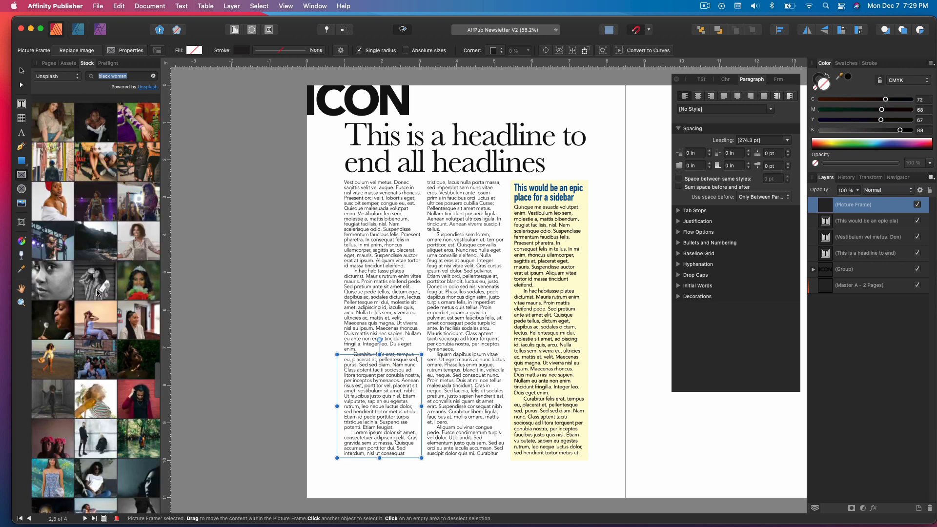
pyautogui.scroll(10, 98, 292)
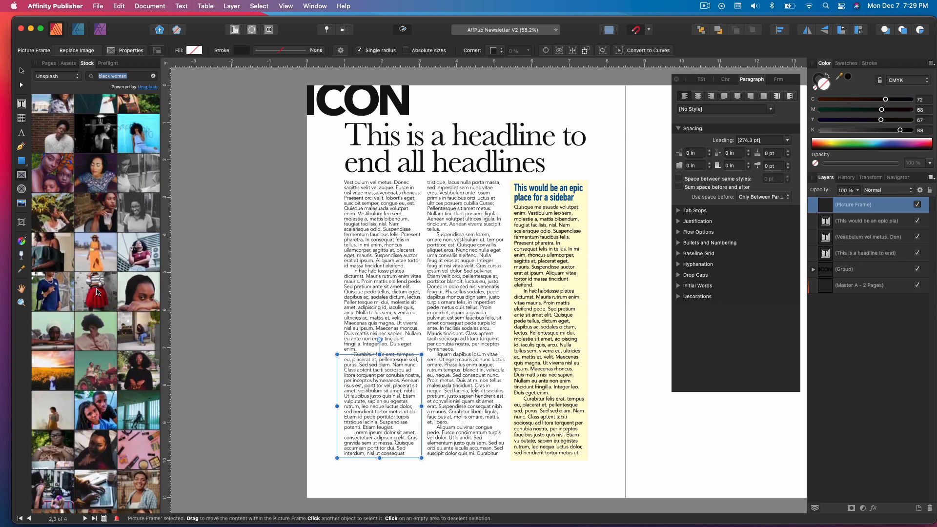
pyautogui.moveTo(95, 254); pyautogui.dragTo(386, 400)
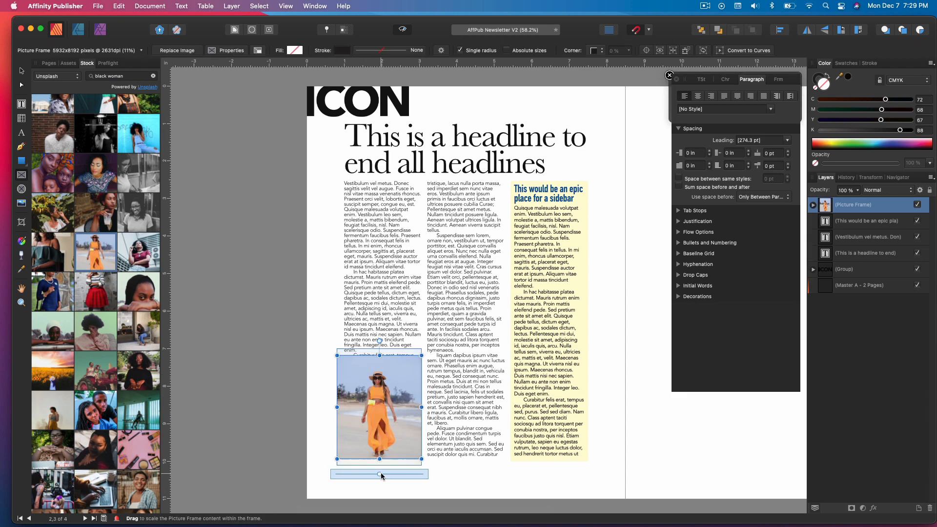
# Enlarge and reposition the photo within its frame, extend the frame upward, and fit it to the first body text column.
pyautogui.moveTo(379, 473); pyautogui.dragTo(415, 475)
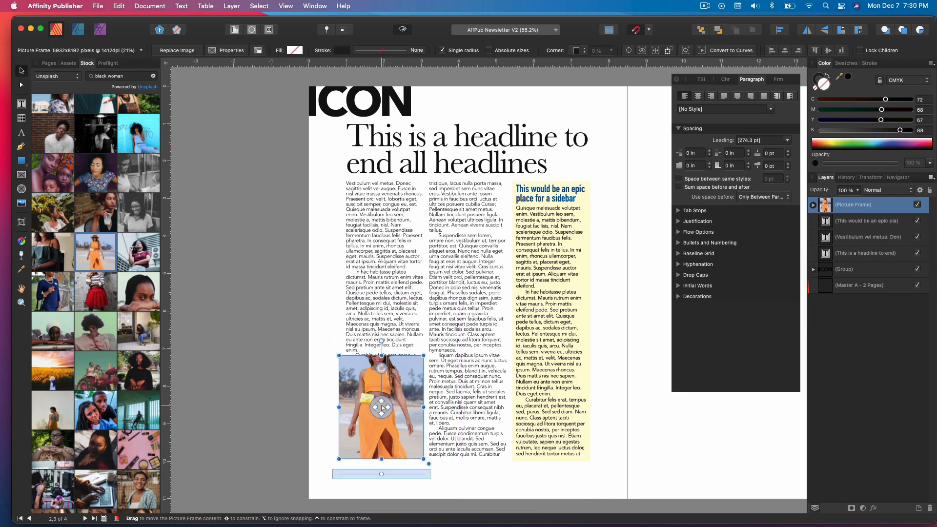
pyautogui.moveTo(381, 407); pyautogui.dragTo(382, 388)
pyautogui.moveTo(380, 355); pyautogui.dragTo(379, 309)
pyautogui.moveTo(382, 386); pyautogui.dragTo(346, 384)
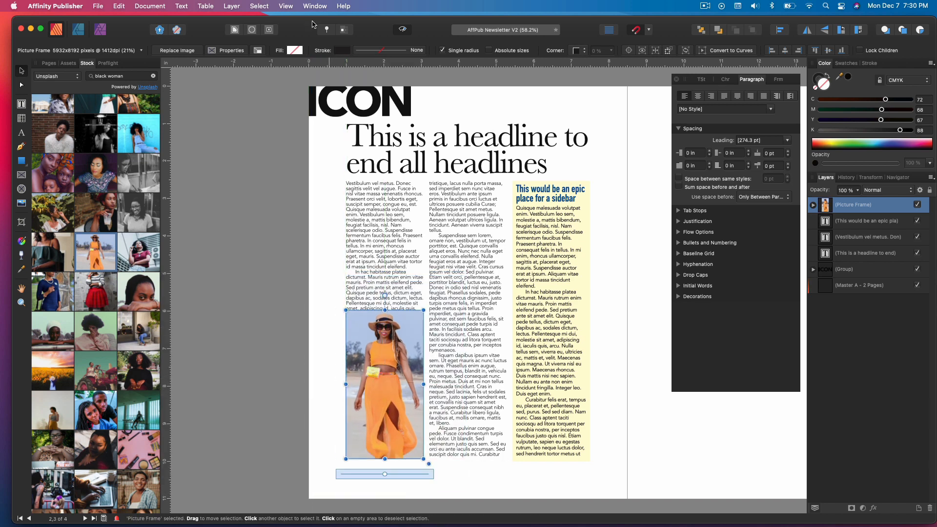
# Apply a Tight text wrap to the photo frame and review its distance from the text.
pyautogui.click(252, 33)
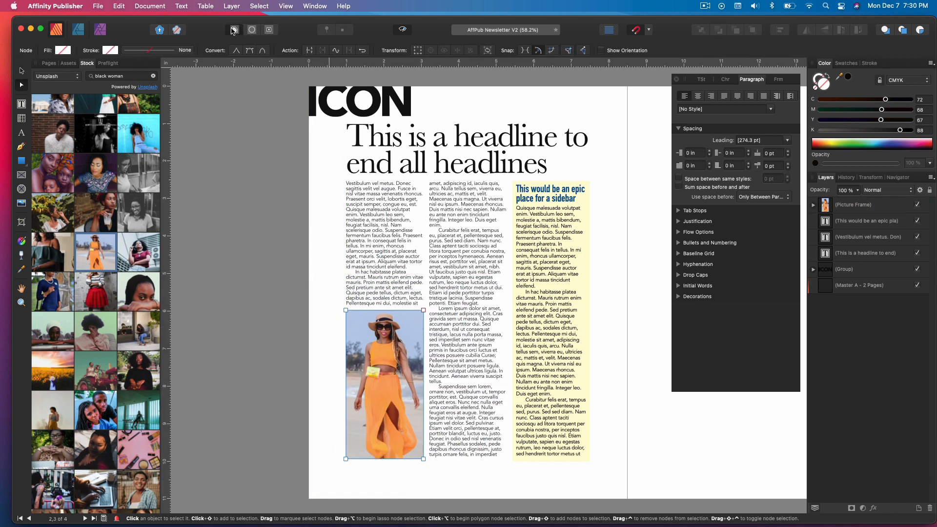
pyautogui.click(234, 30)
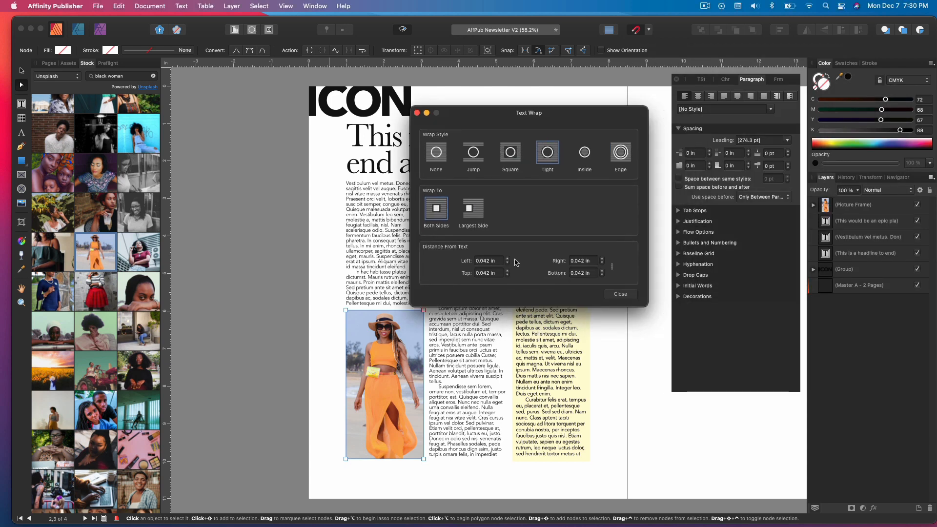
pyautogui.click(601, 272)
pyautogui.click(620, 294)
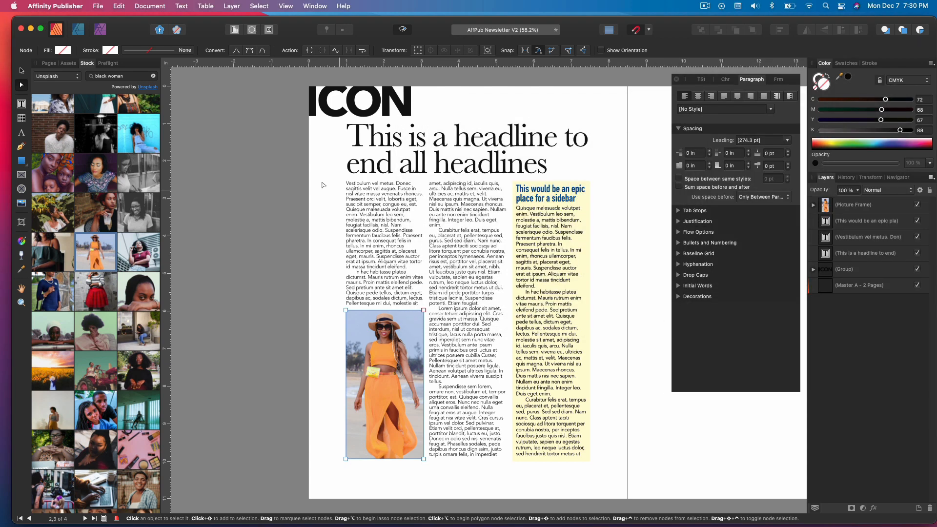
# Turn the guides and frame edges back on for the spread.
pyautogui.click(385, 273)
pyautogui.hscroll(2, 405, 341)
pyautogui.click(378, 388)
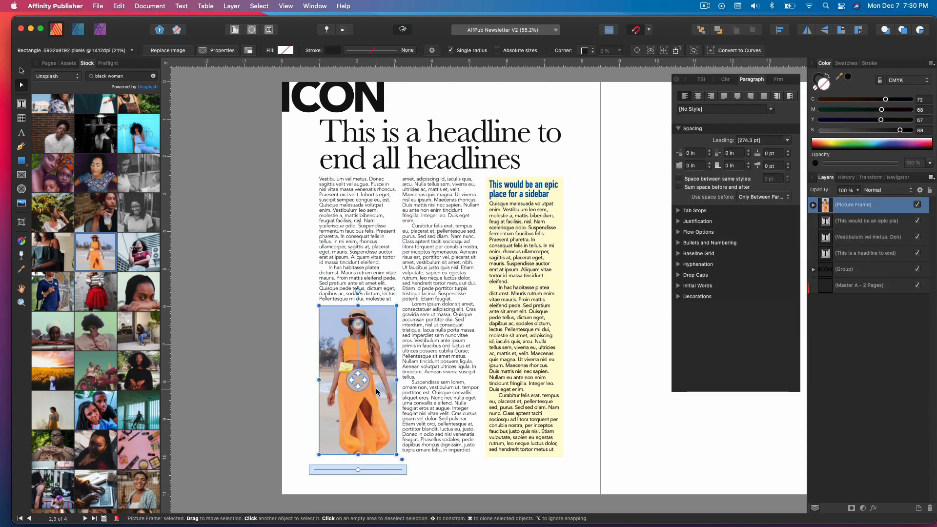
pyautogui.moveTo(378, 387)
pyautogui.mouseDown()
pyautogui.moveTo(359, 388)
pyautogui.moveTo(379, 390)
pyautogui.mouseUp()
pyautogui.hotkey('ctrl', 'w')
# Flow the overflowing body text into a new linked frame drawn in the upper part of the facing page.
pyautogui.click(476, 400)
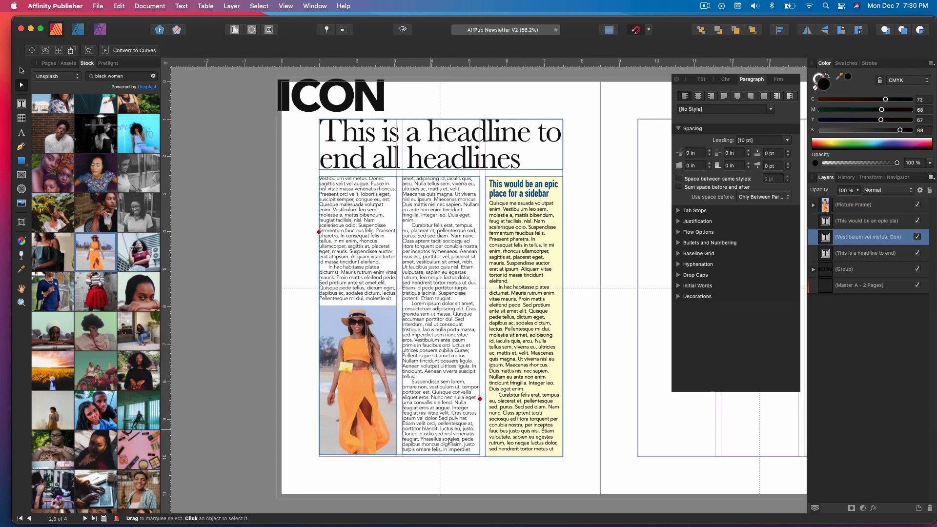
pyautogui.hscroll(2, 447, 424)
pyautogui.press('v')
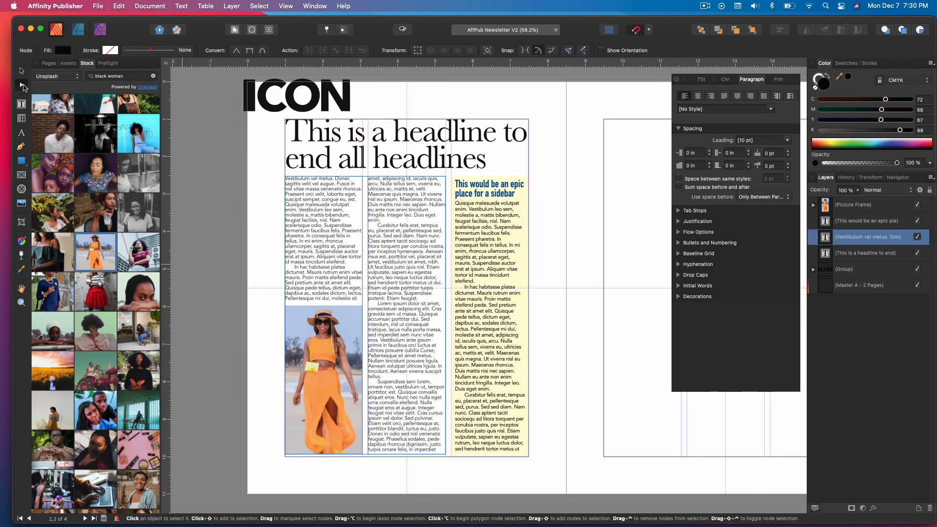
pyautogui.scroll(-4, 566, 329)
pyautogui.click(453, 320)
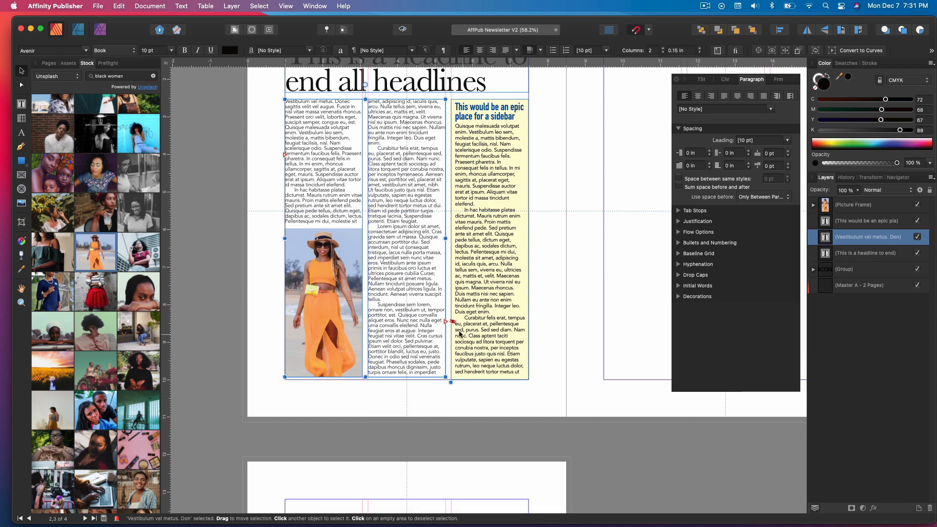
pyautogui.click(446, 320)
pyautogui.scroll(9, 543, 345)
pyautogui.hscroll(5, 544, 345)
pyautogui.scroll(1, 543, 344)
pyautogui.moveTo(424, 272); pyautogui.dragTo(585, 438)
pyautogui.scroll(-2, 592, 426)
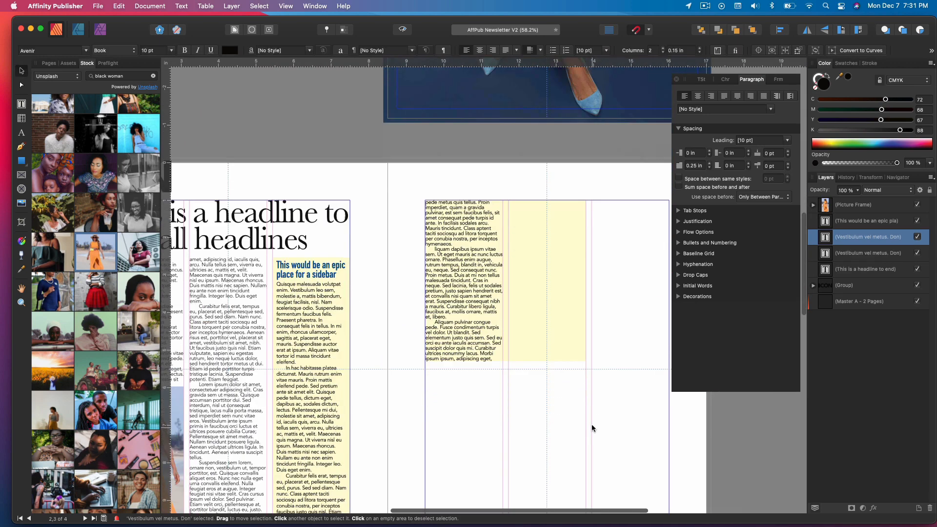
# Widen the linked frame to the facing page's side margins and remove its yellow fill.
pyautogui.scroll(-3, 460, 218)
pyautogui.hscroll(3, 460, 218)
pyautogui.moveTo(463, 221); pyautogui.dragTo(571, 197)
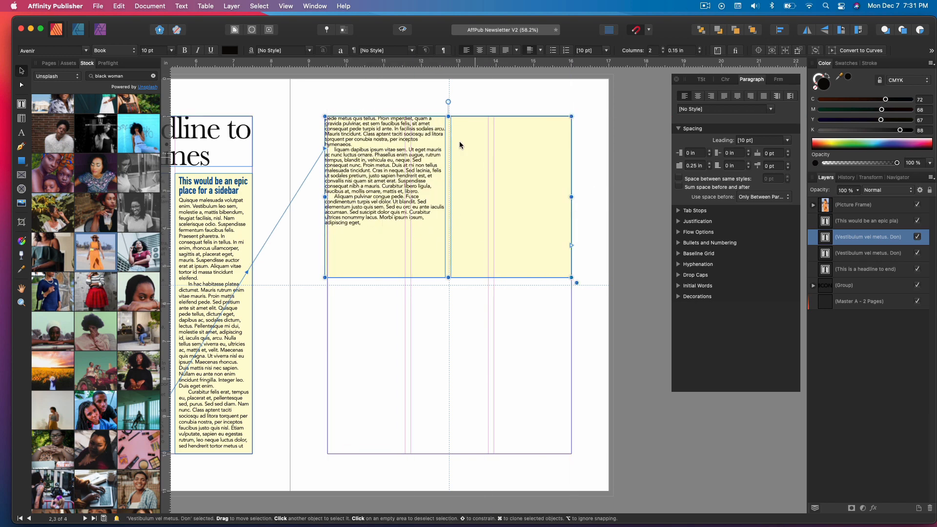
pyautogui.click(777, 79)
pyautogui.click(712, 108)
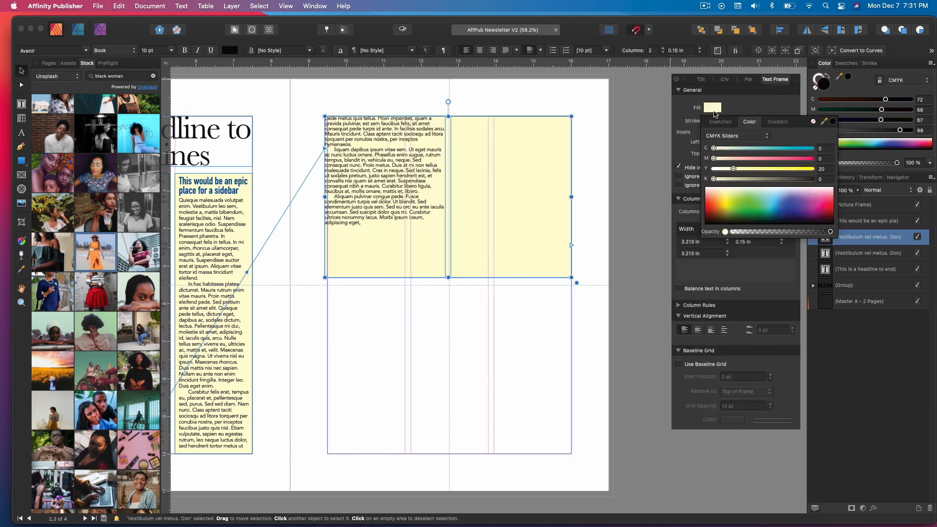
pyautogui.click(813, 121)
pyautogui.click(18, 69)
pyautogui.moveTo(325, 196); pyautogui.dragTo(327, 196)
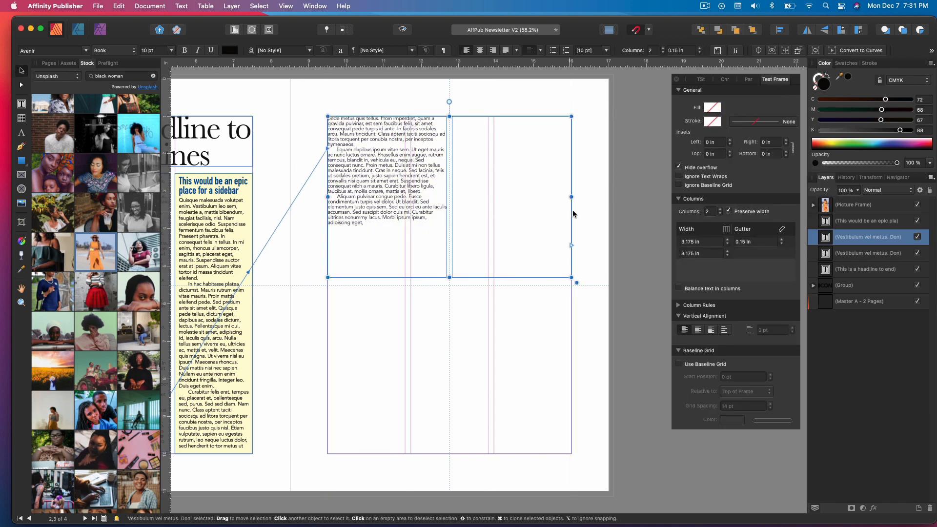
# Fill the linked frame with filler text and extend its lower edge to the page's horizontal center guide.
pyautogui.doubleClick(372, 222)
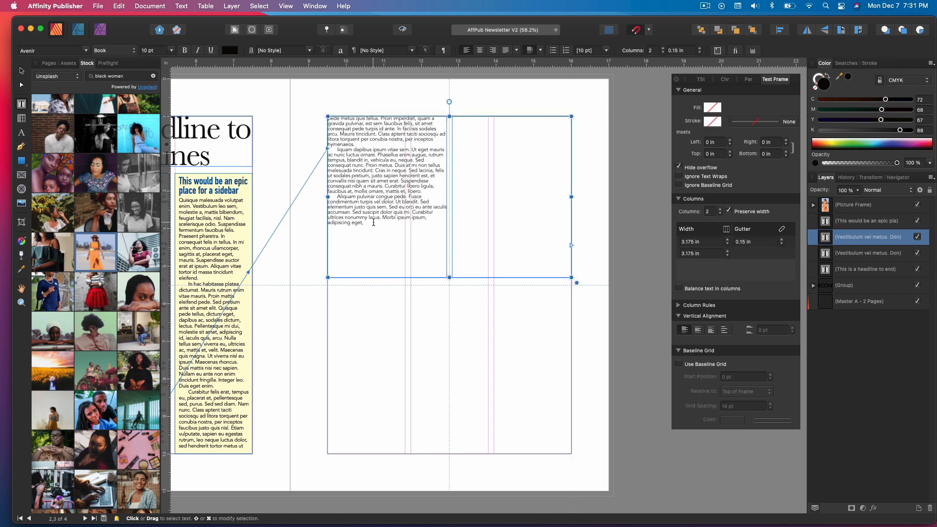
pyautogui.click(181, 6)
pyautogui.click(215, 264)
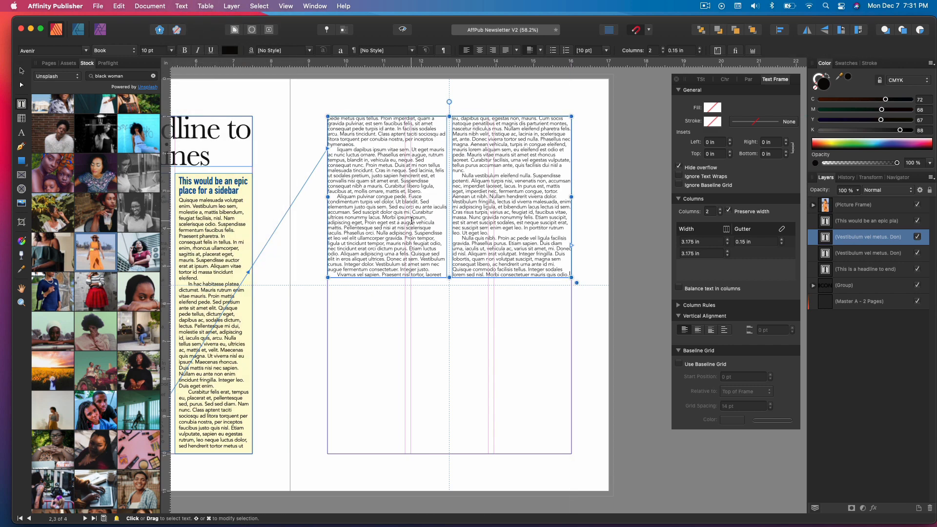
pyautogui.press('Escape')
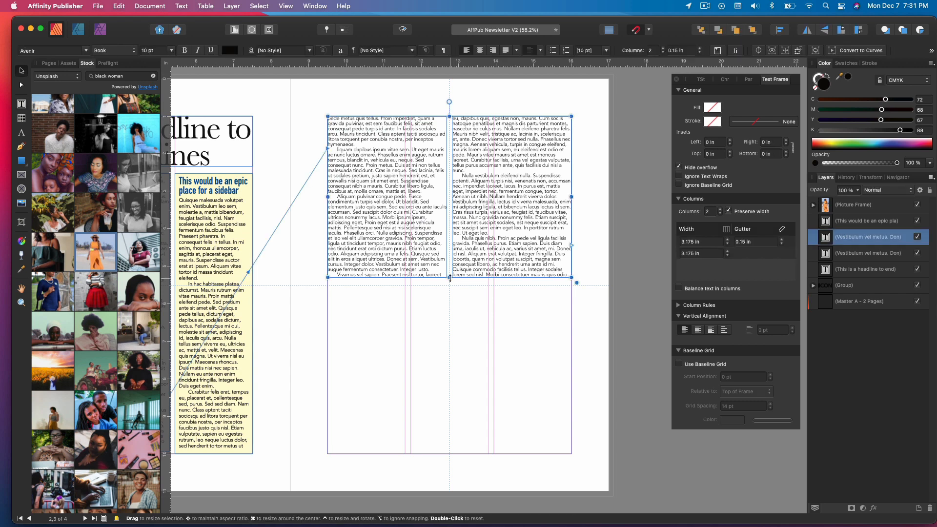
pyautogui.moveTo(448, 277); pyautogui.dragTo(449, 285)
pyautogui.click(480, 323)
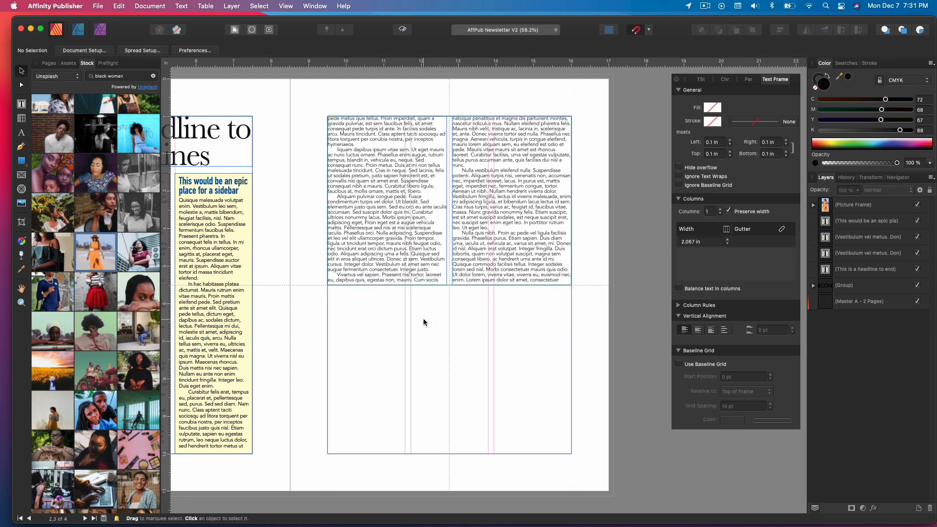
# Draw a margin-wide text frame from just below the facing page's body text down to the bottom margin.
pyautogui.click(21, 104)
pyautogui.moveTo(327, 292); pyautogui.dragTo(571, 454)
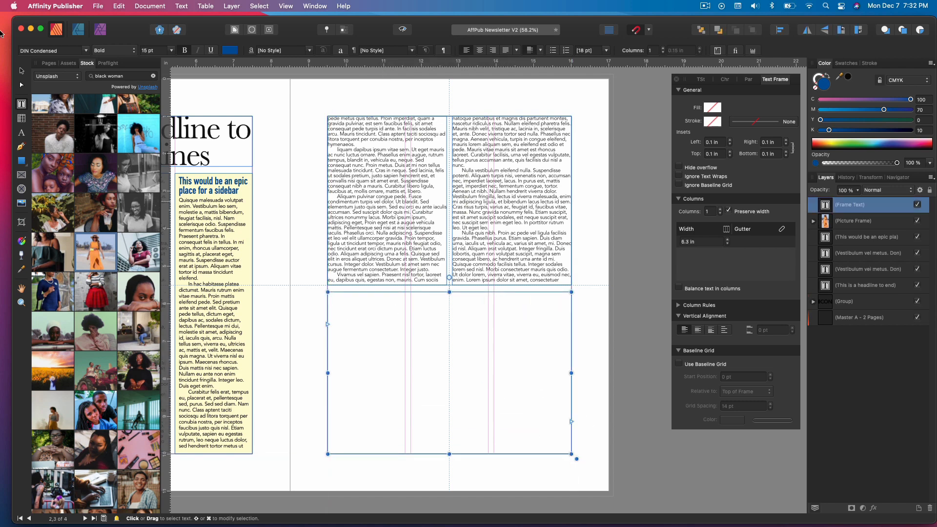
pyautogui.click(21, 72)
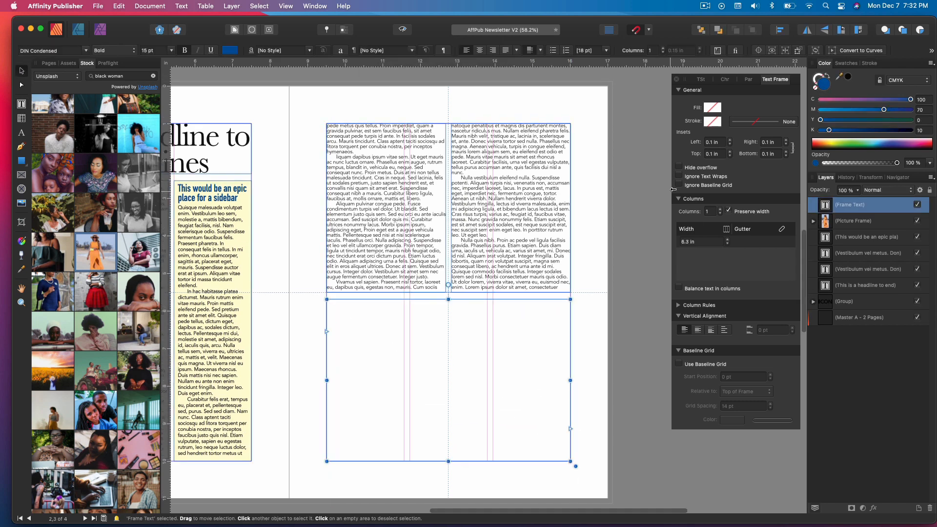
# Fill the new text frame with dark blue, using cyan 100, magenta 70 and yellow 0.
pyautogui.click(716, 112)
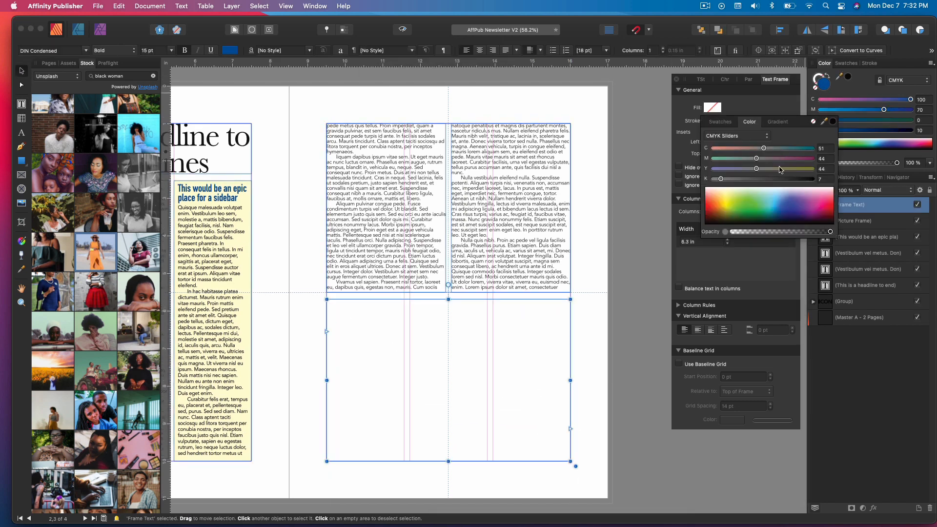
pyautogui.moveTo(764, 149); pyautogui.dragTo(710, 170)
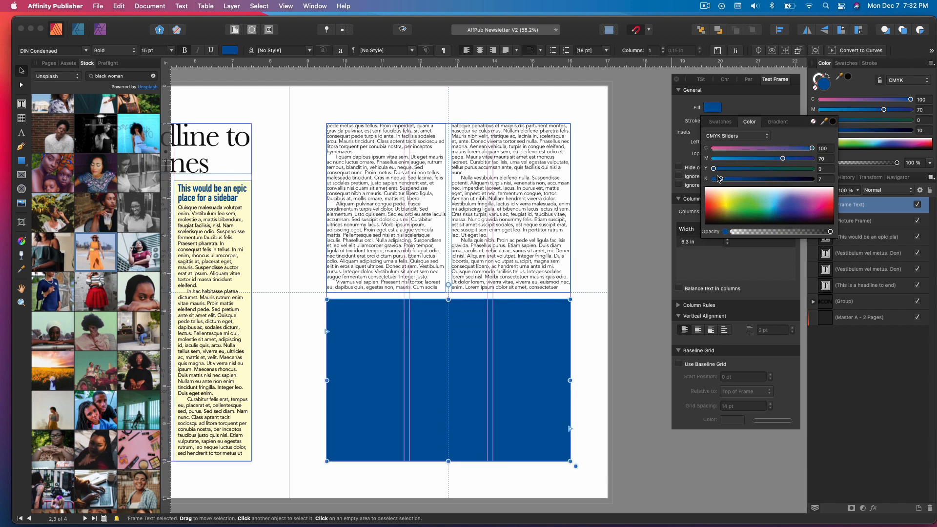
pyautogui.click(611, 204)
pyautogui.click(537, 331)
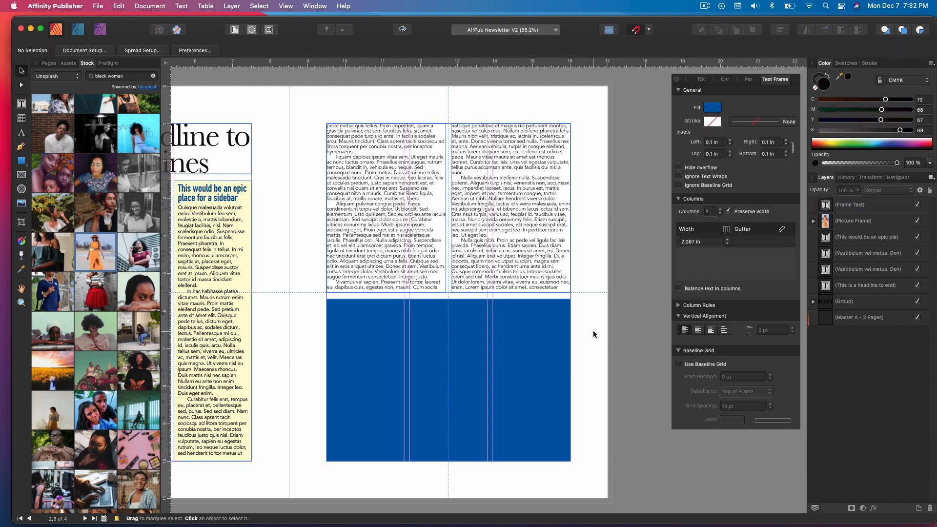
# Divide the blue text frame into three columns.
pyautogui.doubleClick(473, 361)
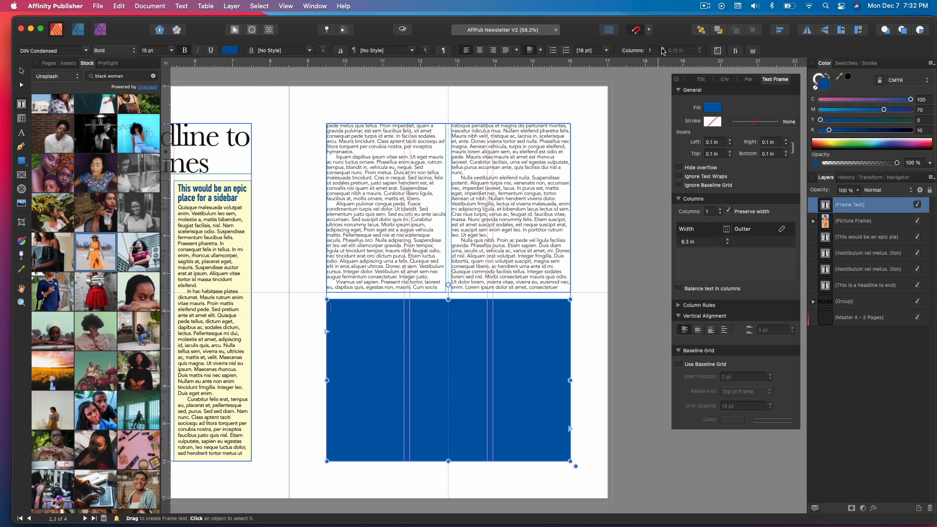
pyautogui.click(662, 49)
pyautogui.click(663, 49)
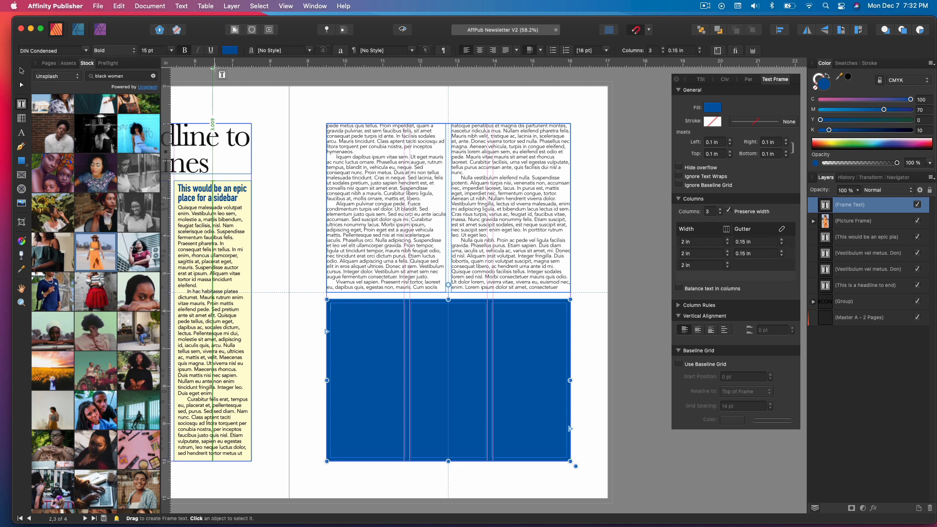
pyautogui.moveTo(214, 67); pyautogui.dragTo(238, 59)
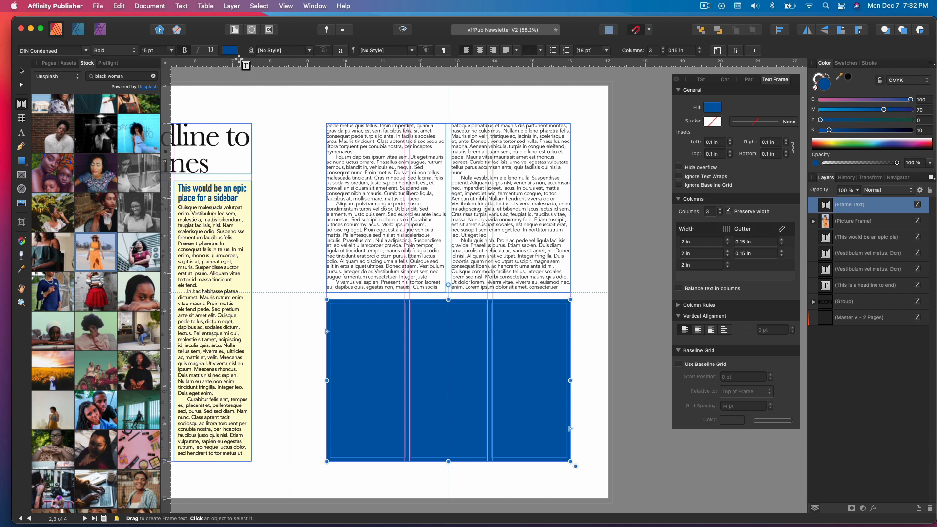
# Enter the white heading "Sidebars come in all shapes and sizes and will make your newsletter look cool" and insert filler text below it.
pyautogui.doubleClick(412, 367)
pyautogui.press('Escape')
pyautogui.click(350, 308)
pyautogui.write('Sidebars come in all shapes and sizes and will make your newsletter look cool')
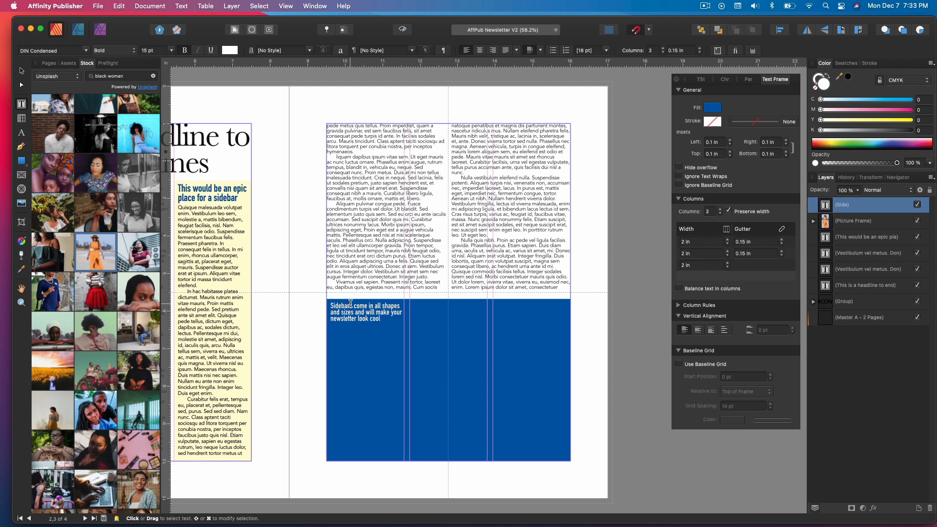
pyautogui.click(181, 6)
pyautogui.click(205, 265)
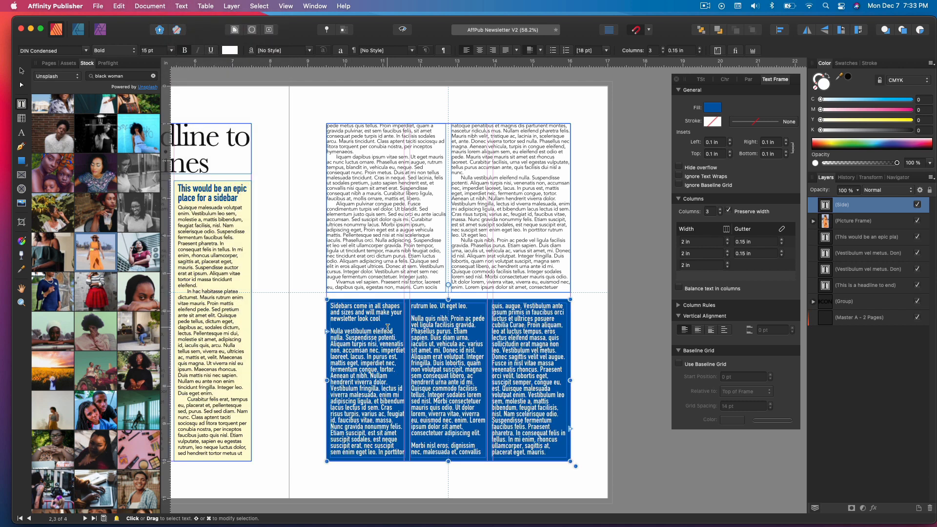
# Set all the text in the blue sidebar to Baskerville Regular at 10 pt.
pyautogui.scroll(-1, 464, 288)
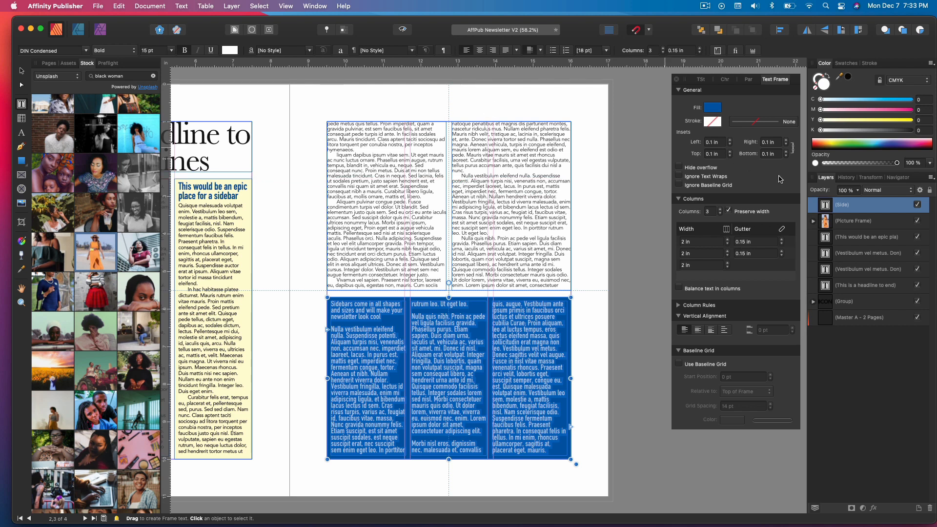
pyautogui.click(85, 51)
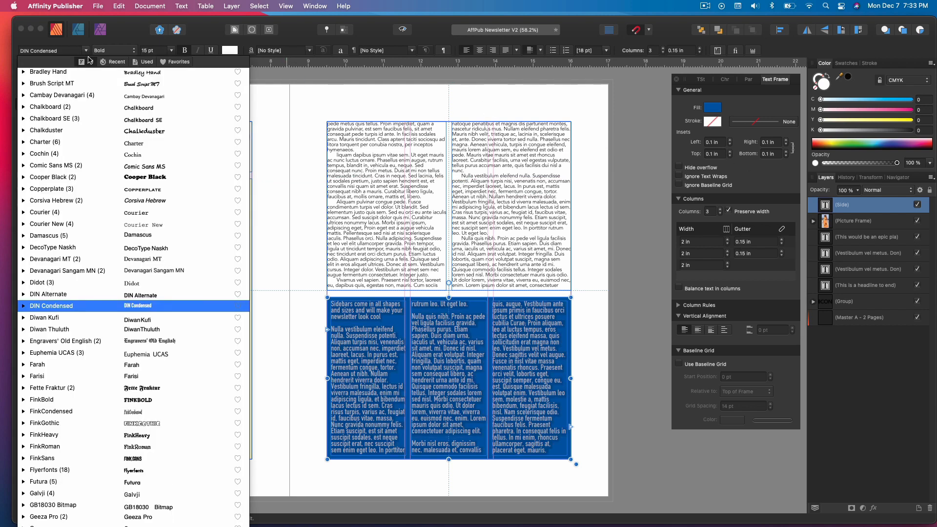
pyautogui.click(116, 62)
pyautogui.click(52, 109)
pyautogui.click(121, 52)
pyautogui.click(105, 7)
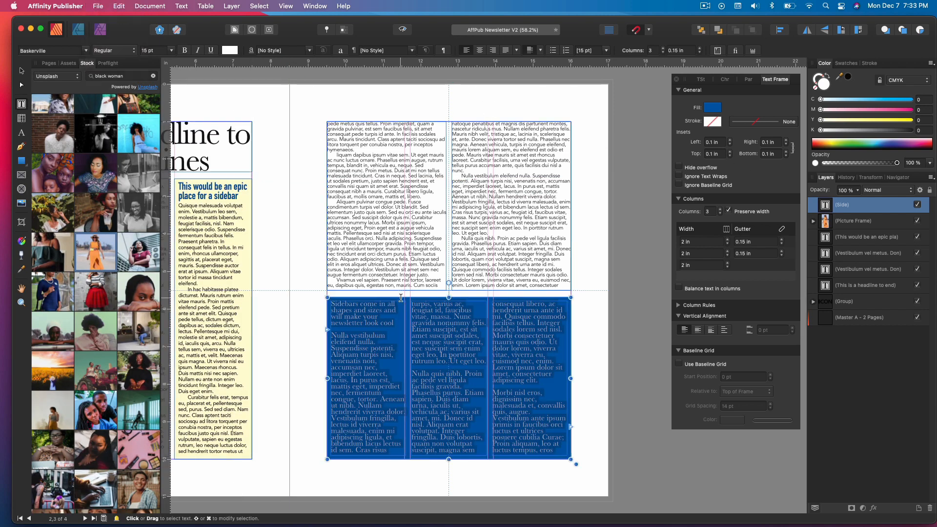
pyautogui.click(171, 50)
pyautogui.click(151, 148)
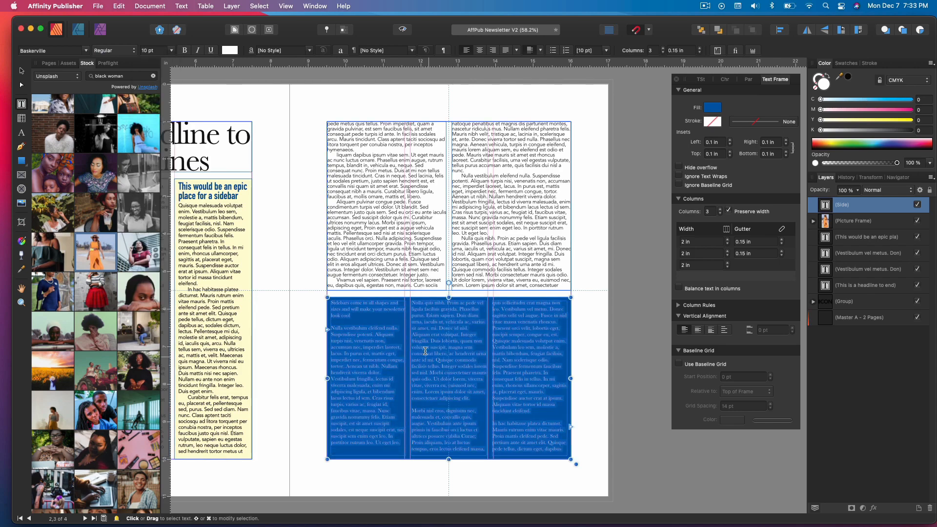
# Set the blue sidebar's text size to 12 pt.
pyautogui.scroll(5, 362, 330)
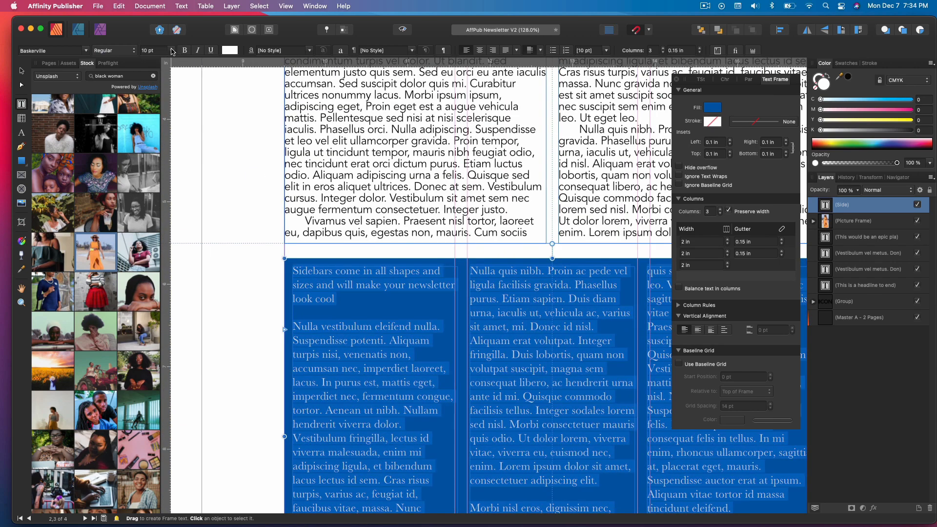
pyautogui.click(171, 51)
pyautogui.click(155, 165)
pyautogui.moveTo(407, 299); pyautogui.dragTo(295, 266)
pyautogui.click(364, 340)
# Change all the text in the blue sidebar to Avenir in the Roman weight.
pyautogui.press('super+a')
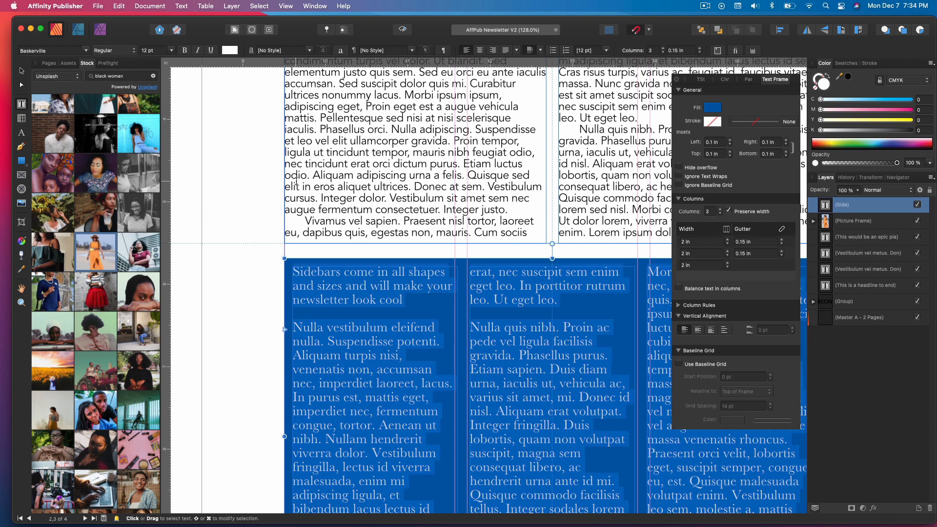
pyautogui.click(87, 50)
pyautogui.click(49, 120)
pyautogui.click(113, 51)
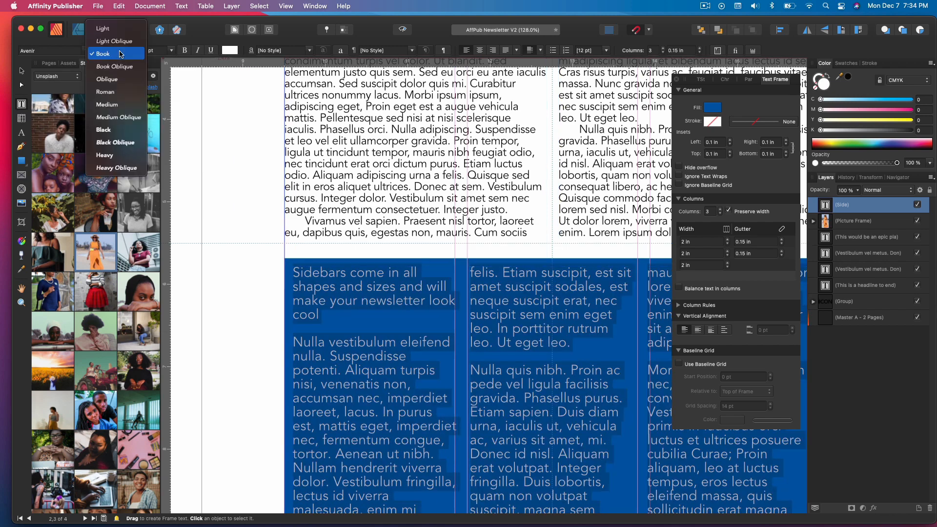
pyautogui.click(131, 92)
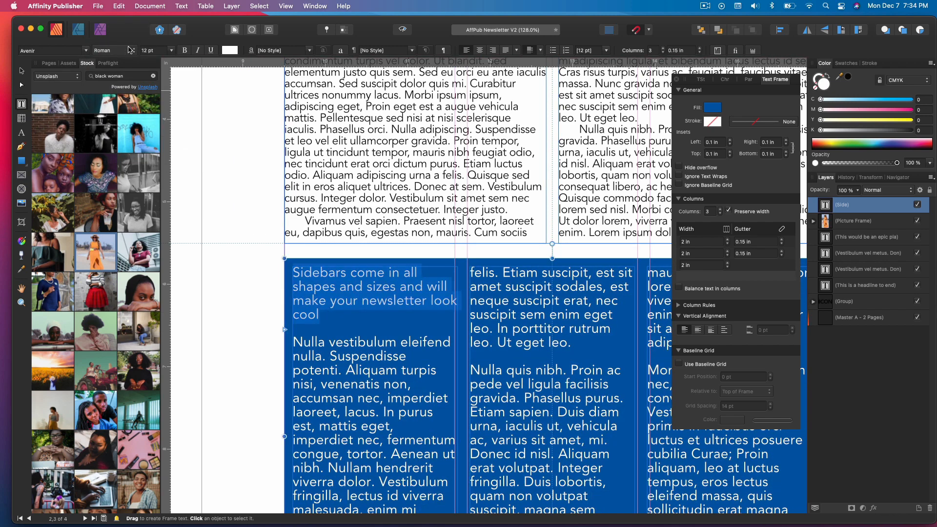
# Set the blue sidebar's heading in Baskerville Regular at 30 pt and reset its leading override to automatic.
pyautogui.click(87, 51)
pyautogui.click(51, 119)
pyautogui.click(171, 51)
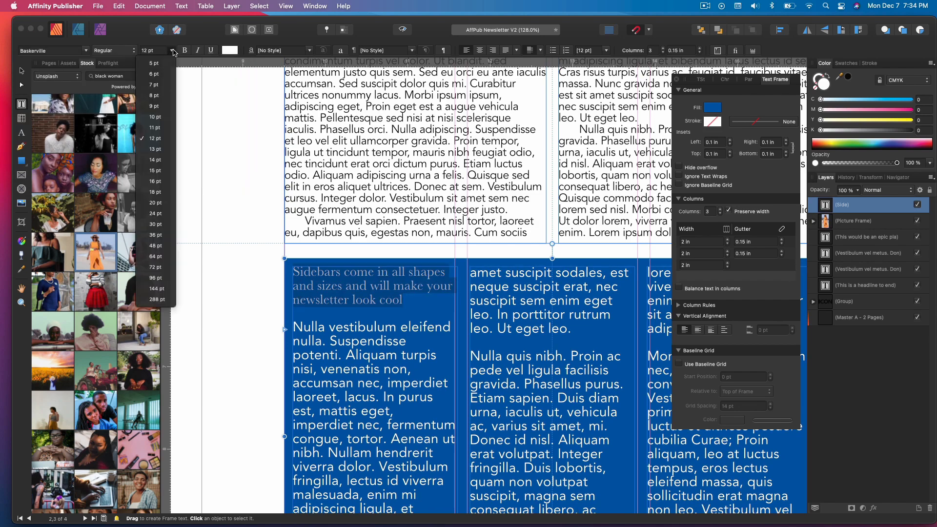
pyautogui.click(157, 224)
pyautogui.click(725, 80)
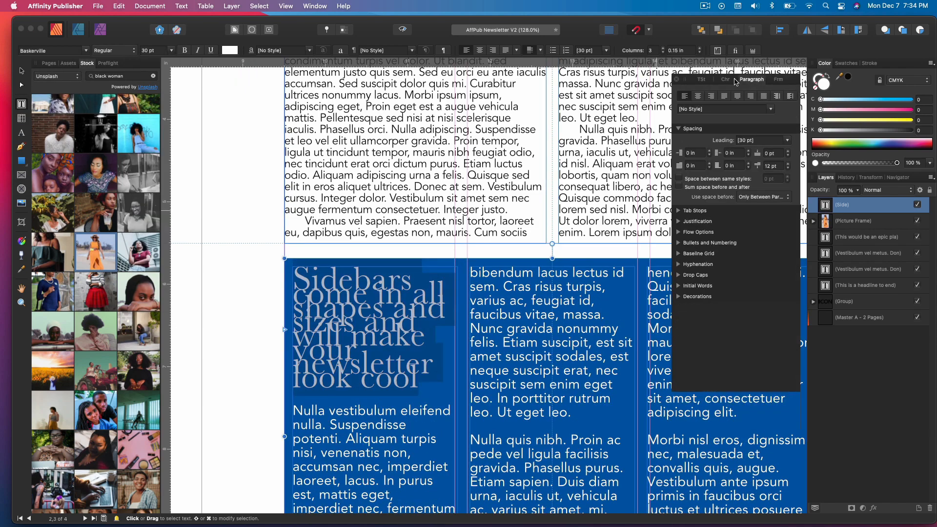
pyautogui.click(715, 216)
pyautogui.click(706, 229)
pyautogui.scroll(-5, 380, 279)
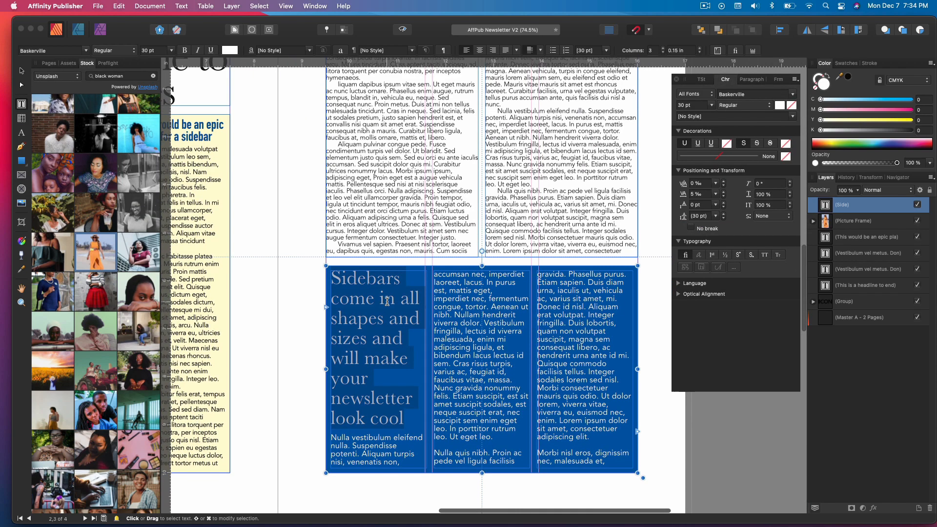
# Delete the word "Suspendisse" from the first paragraph of the blue sidebar's body text.
pyautogui.click(378, 454)
pyautogui.scroll(5, 379, 454)
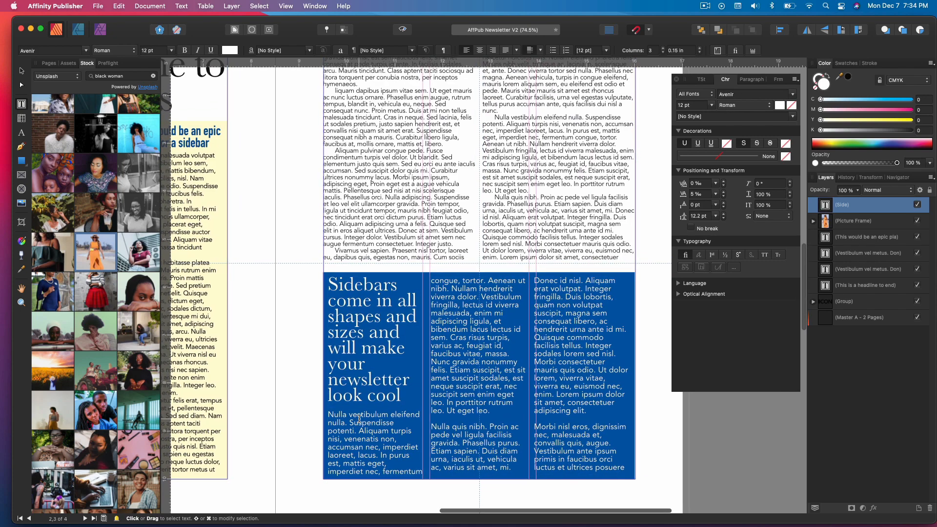
pyautogui.scroll(1, 386, 434)
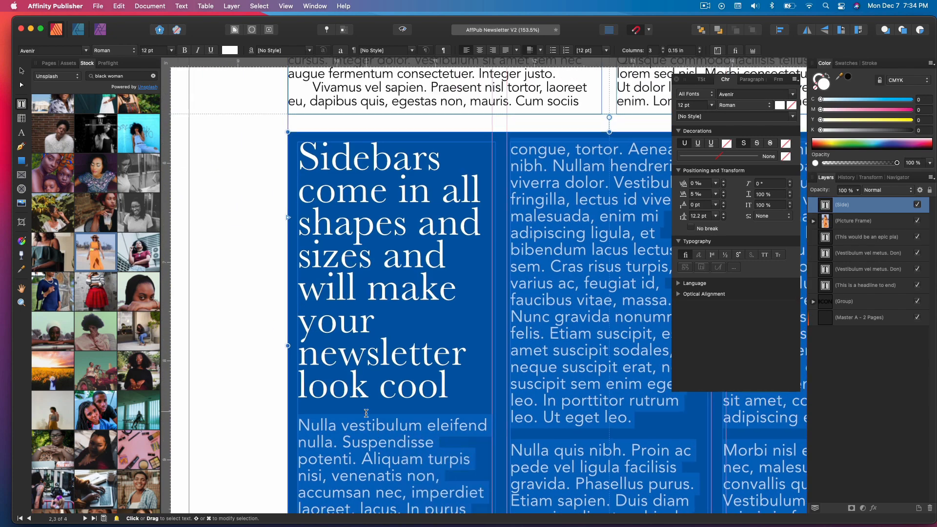
pyautogui.doubleClick(373, 442)
pyautogui.press('BackSpace')
pyautogui.press('BackSpace')
pyautogui.press('BackSpace')
pyautogui.hscroll(-1, 373, 442)
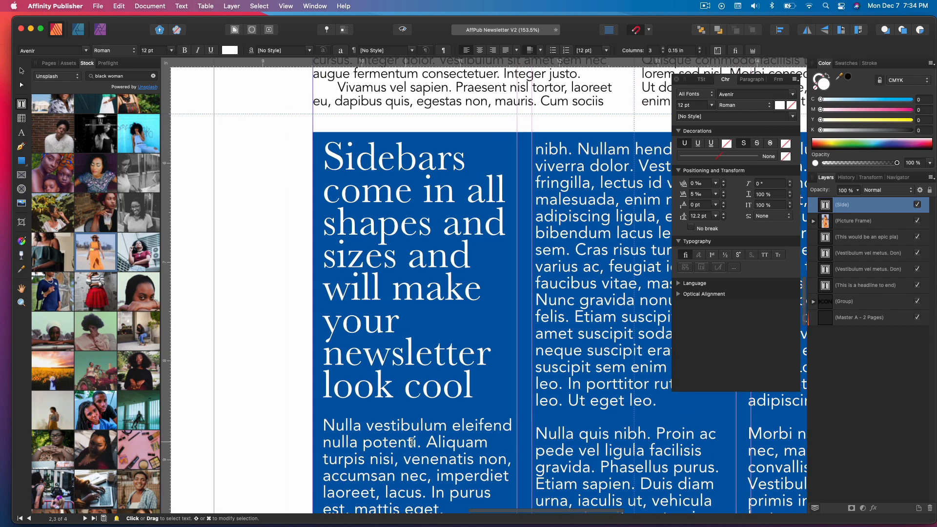
# Delete "nisi, venenatis" from the first paragraph of the blue sidebar so the sentence reads "Aliquam turpis non".
pyautogui.doubleClick(426, 459)
pyautogui.press('BackSpace')
pyautogui.press('BackSpace')
pyautogui.press('BackSpace')
pyautogui.press('BackSpace')
pyautogui.press('BackSpace')
pyautogui.press('BackSpace')
pyautogui.press('BackSpace')
pyautogui.press('BackSpace')
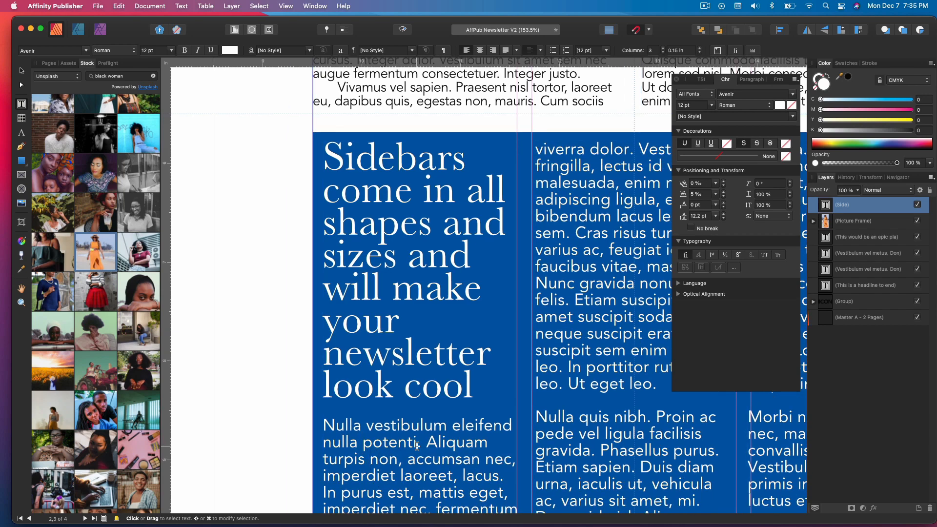
# Tighten the blue sidebar heading's tracking to -25‰ and set its leading override to 24.1 pt.
pyautogui.scroll(-6, 416, 444)
pyautogui.hscroll(2, 415, 442)
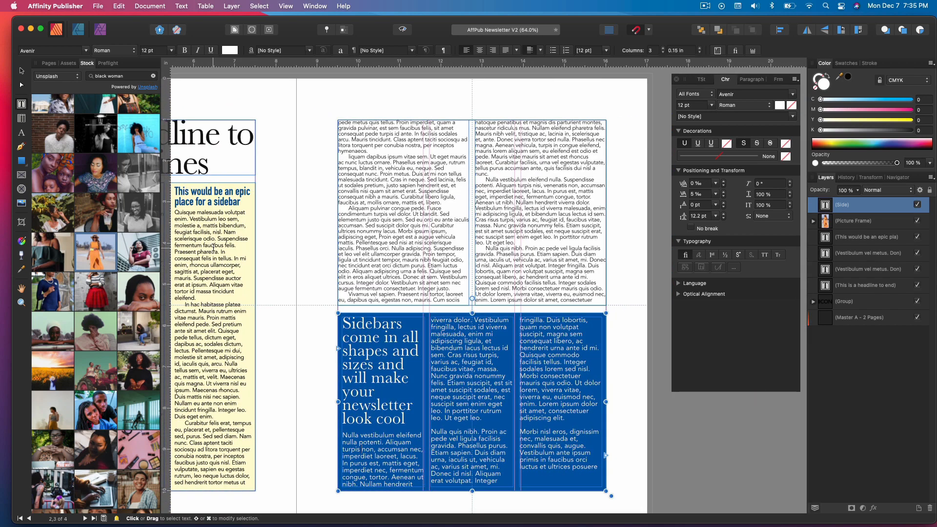
pyautogui.scroll(3, 400, 363)
pyautogui.tripleClick(385, 358)
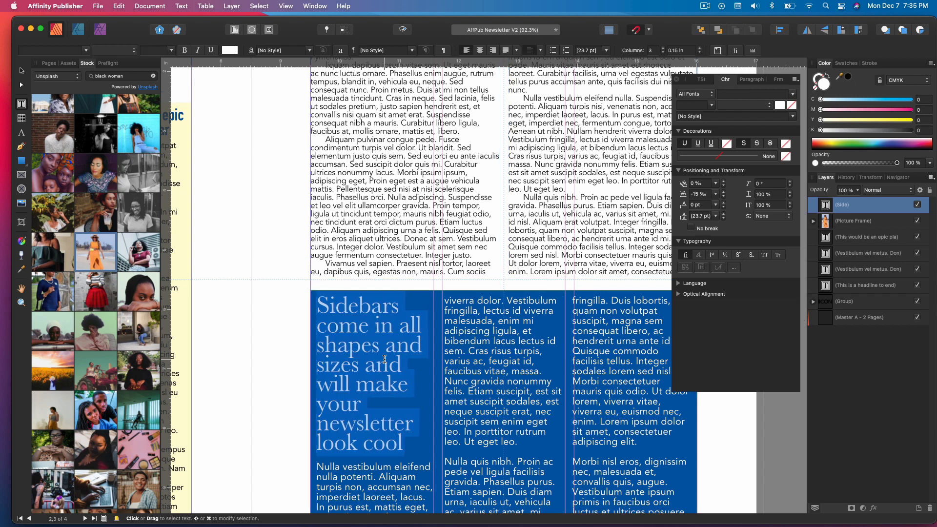
pyautogui.hotkey('alt', 'Left')
pyautogui.hotkey('alt', 'Up')
pyautogui.hotkey('alt', 'Up')
pyautogui.hotkey('alt', 'Up')
pyautogui.hotkey('alt', 'Up')
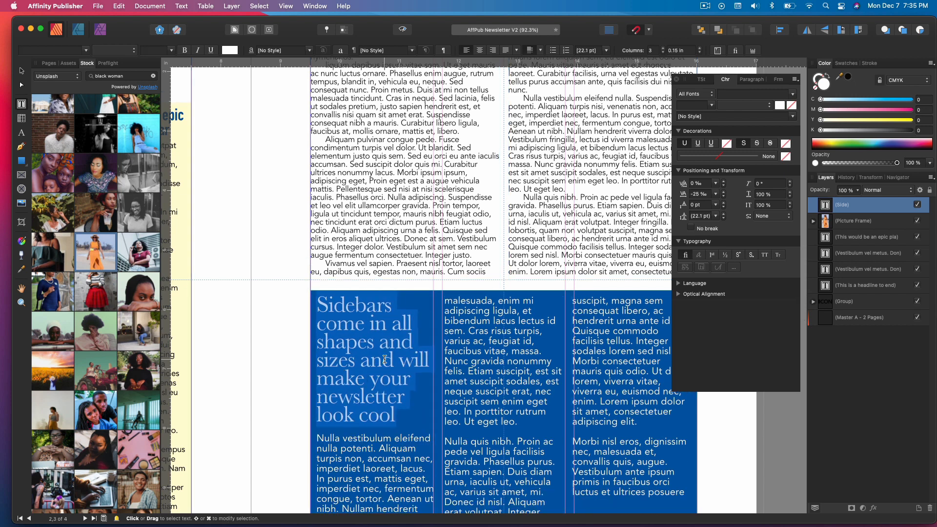
pyautogui.click(723, 213)
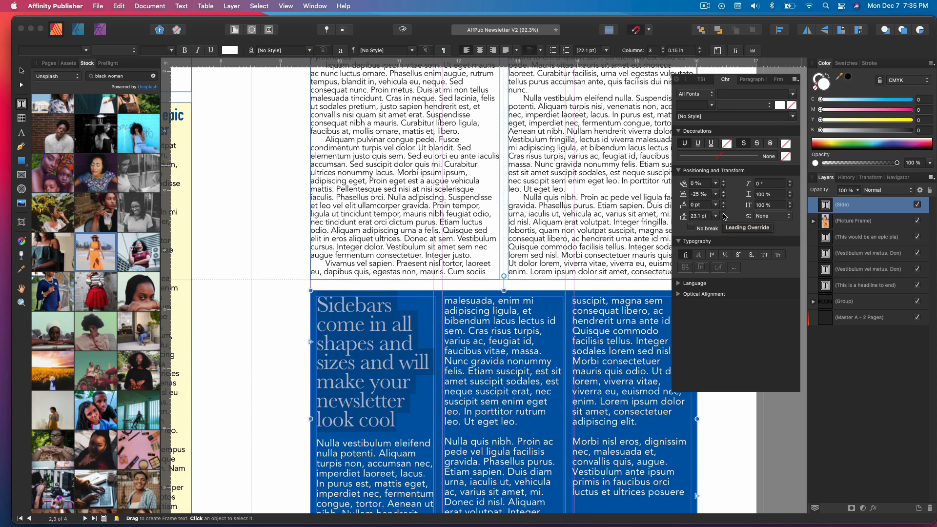
pyautogui.click(723, 215)
# Color the blue sidebar's heading yellow with a CMYK yellow value of 76.
pyautogui.moveTo(880, 123); pyautogui.dragTo(888, 126)
pyautogui.click(292, 318)
pyautogui.scroll(-5, 315, 321)
# Set the spacing after paragraphs to 0 pt for the blue sidebar's body text.
pyautogui.click(522, 446)
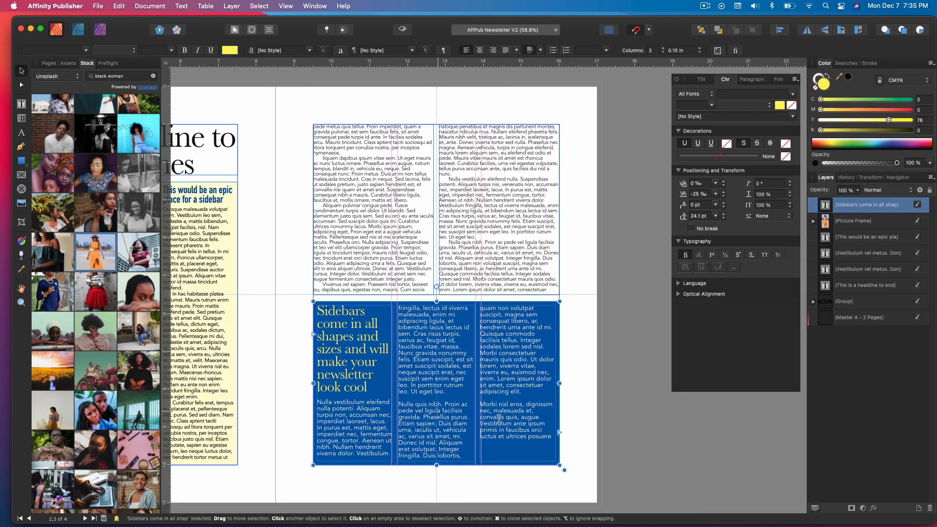
pyautogui.moveTo(522, 446); pyautogui.dragTo(314, 414)
pyautogui.click(752, 79)
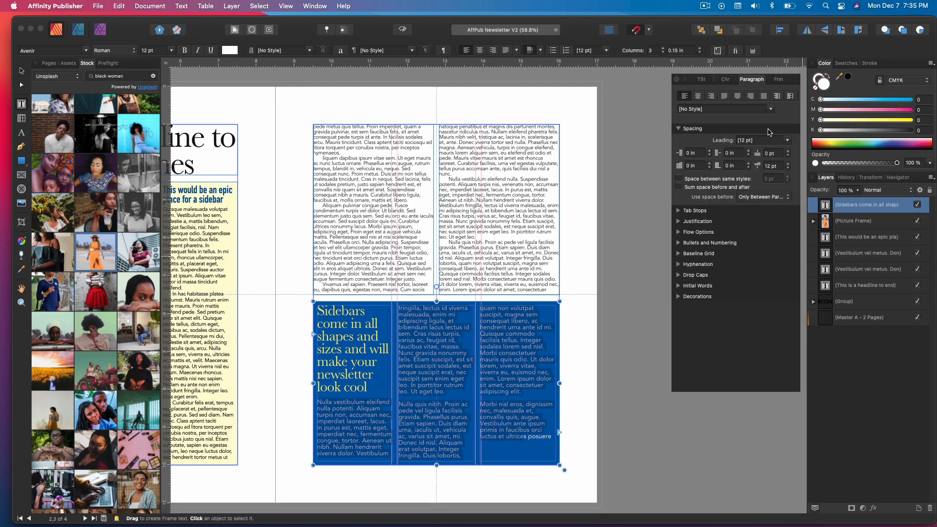
pyautogui.write('0')
pyautogui.press('Return')
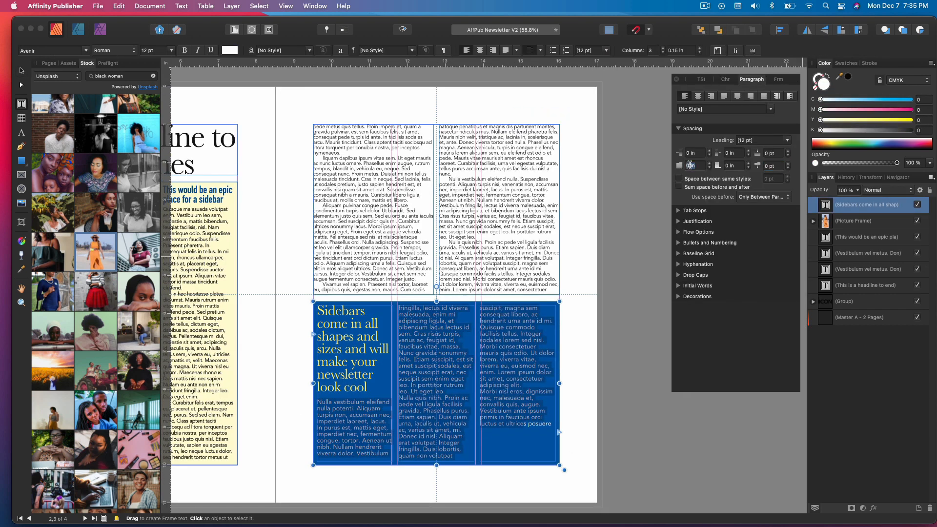
# Give the blue sidebar's body paragraphs a 0.25 in first-line indent, with 0 in for the first paragraph.
pyautogui.write('.25')
pyautogui.press('Return')
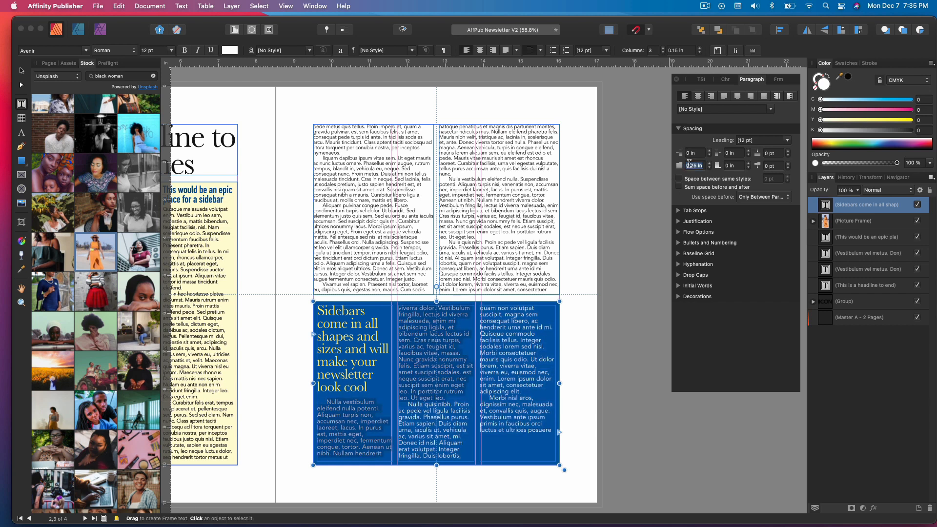
pyautogui.write('0')
pyautogui.press('Return')
# Fill the end of the blue sidebar's last column with filler text and trim it to finish at "nunc non pede.".
pyautogui.click(181, 6)
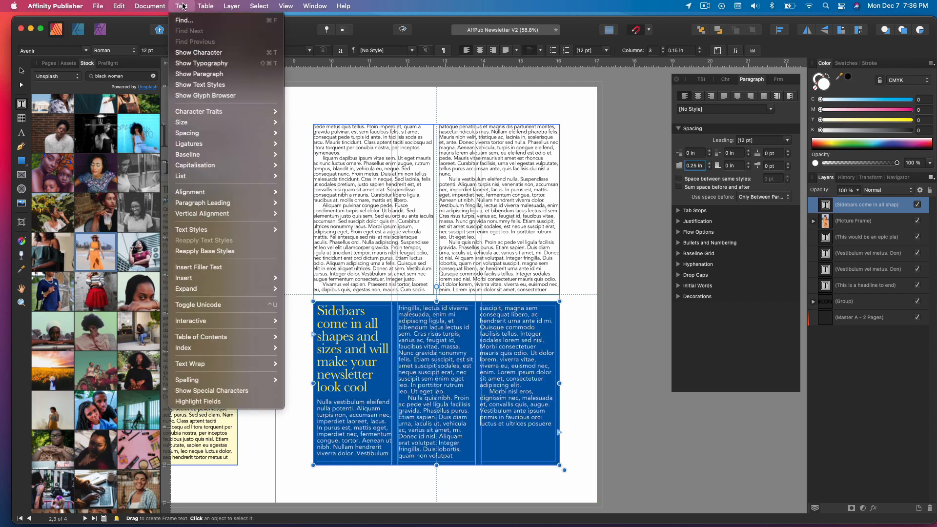
pyautogui.click(215, 270)
pyautogui.click(537, 449)
pyautogui.rightClick(537, 457)
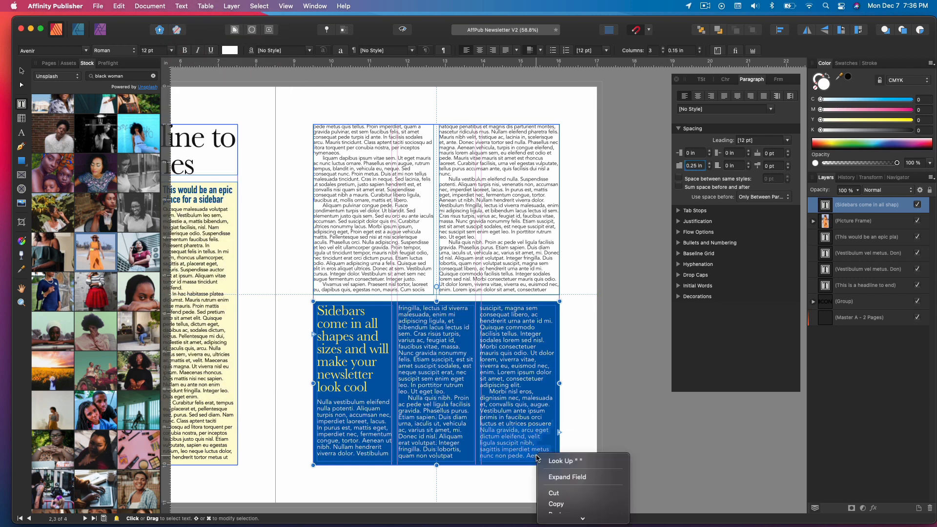
pyautogui.rightClick(503, 446)
pyautogui.click(535, 466)
pyautogui.doubleClick(537, 456)
pyautogui.press('BackSpace')
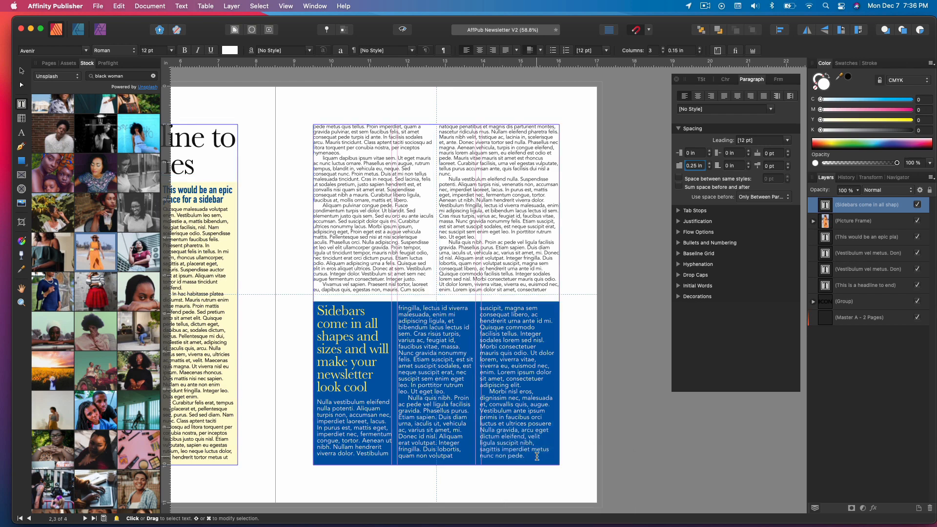
# Deselect the sidebar, preview the inside spread without guides and frame outlines, and save the document.
pyautogui.click(21, 71)
pyautogui.click(296, 259)
pyautogui.scroll(-2, 296, 259)
pyautogui.click(402, 29)
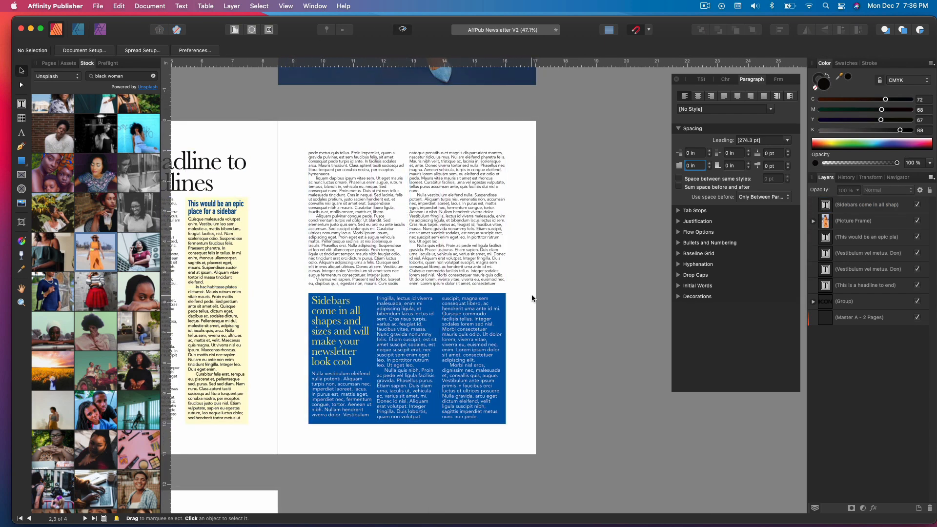
pyautogui.hscroll(-5, 530, 296)
pyautogui.hscroll(2, 484, 287)
pyautogui.hscroll(3, 484, 286)
pyautogui.scroll(-2, 522, 254)
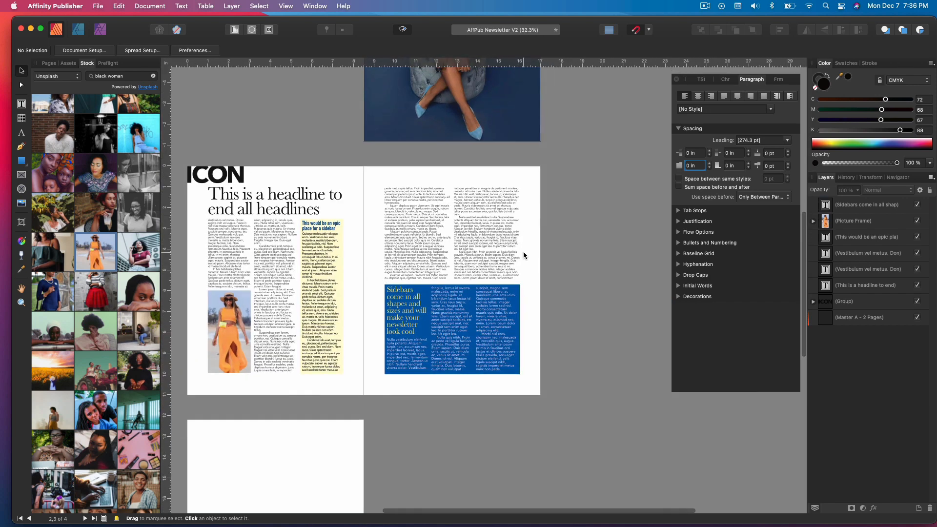
pyautogui.hscroll(-3, 536, 200)
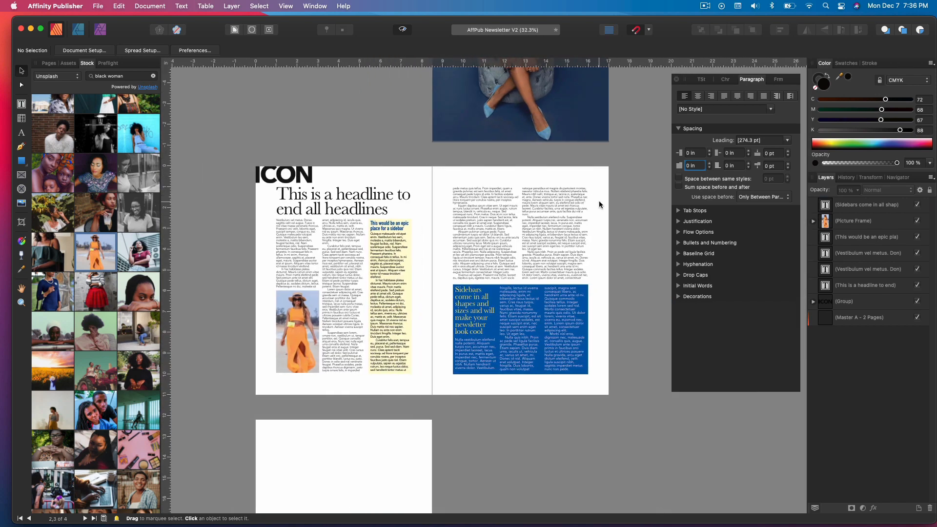
pyautogui.press('super+s')
pyautogui.click(702, 7)
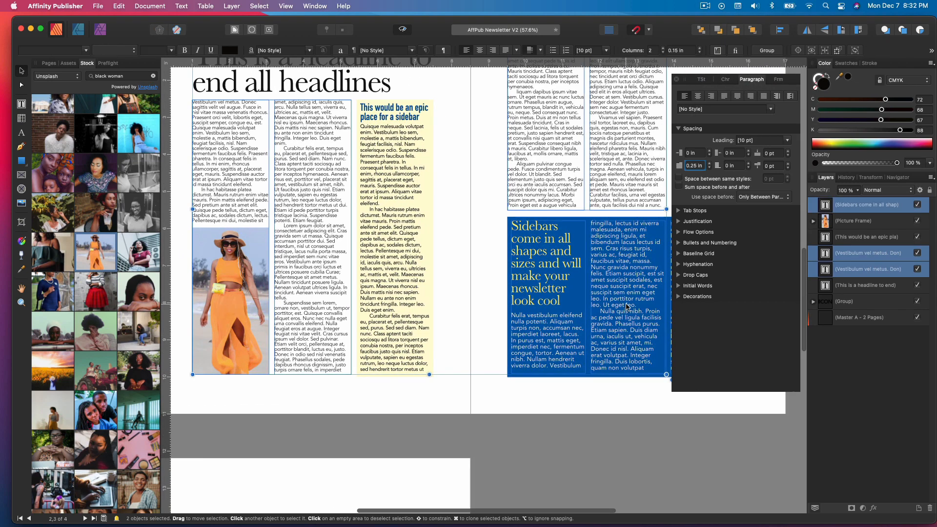
# Set the column gutter to 0.2 in for the two body text frames and the blue sidebar together.
pyautogui.keyDown('shift'); pyautogui.click(628, 306); pyautogui.keyUp('shift')
pyautogui.write('.2')
pyautogui.press('Return')
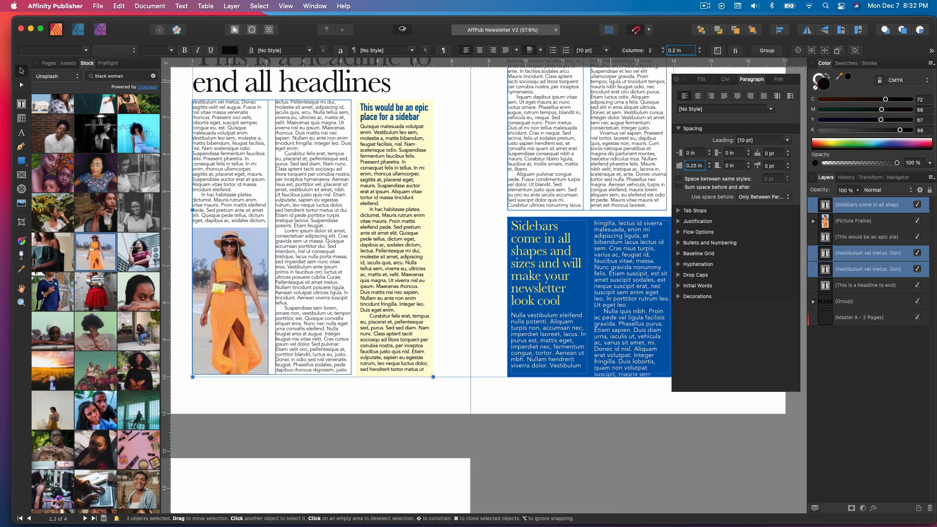
# Widen the two-column blue sidebar to the outer page margin and turn off preview mode.
pyautogui.click(464, 171)
pyautogui.hscroll(3, 615, 211)
pyautogui.scroll(-5, 575, 207)
pyautogui.scroll(3, 576, 207)
pyautogui.click(571, 351)
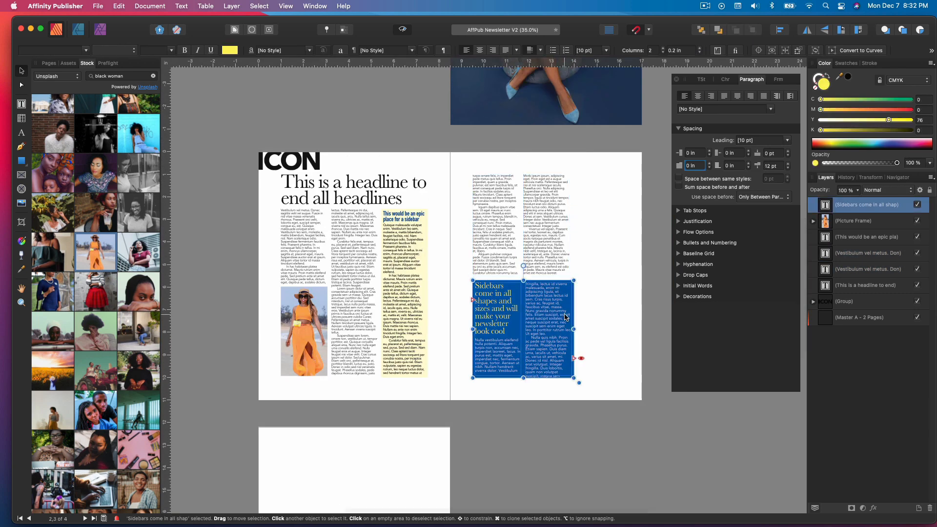
pyautogui.moveTo(574, 322); pyautogui.dragTo(601, 342)
pyautogui.click(655, 320)
pyautogui.hotkey('ctrl', 'w')
# Widen the body text frame above the blue sidebar to match the sidebar's width.
pyautogui.scroll(5, 635, 319)
pyautogui.click(616, 334)
pyautogui.click(487, 124)
pyautogui.moveTo(491, 115); pyautogui.dragTo(602, 111)
pyautogui.click(628, 203)
pyautogui.scroll(-4, 628, 203)
pyautogui.hscroll(1, 390, 261)
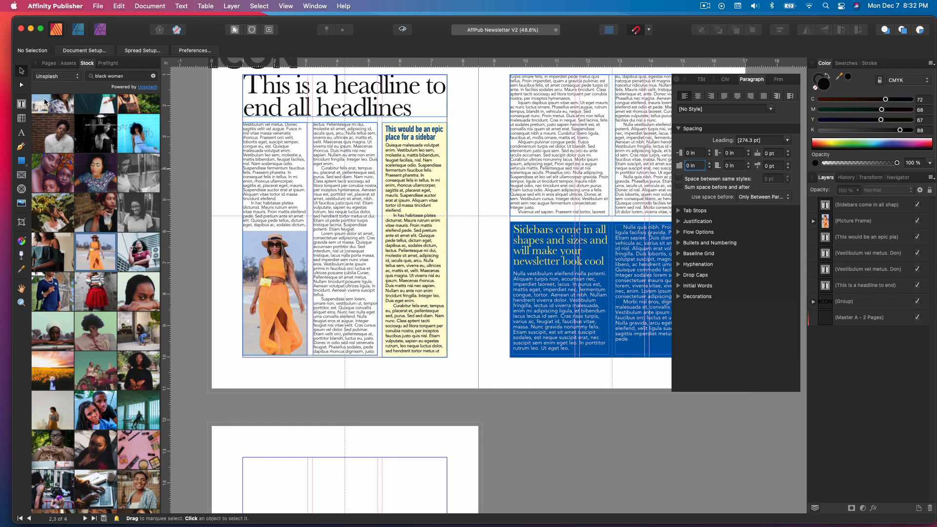
# Draw a straight vertical line with the Pen tool in the first column gutter of the left page, ending at the frame's bottom edge.
pyautogui.click(48, 63)
pyautogui.click(24, 162)
pyautogui.click(23, 148)
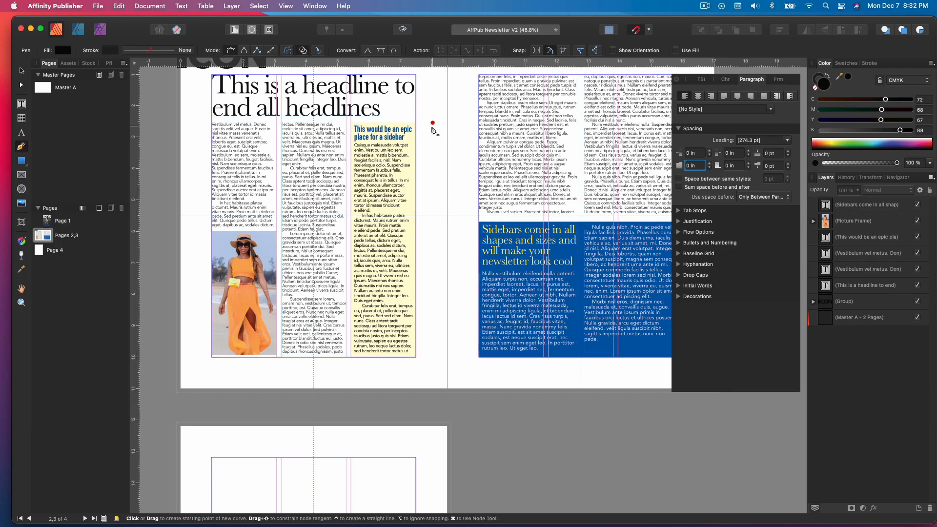
pyautogui.scroll(8, 289, 143)
pyautogui.moveTo(269, 93)
pyautogui.mouseDown()
pyautogui.moveTo(270, 244)
pyautogui.moveTo(270, 93)
pyautogui.mouseUp()
pyautogui.scroll(-8, 269, 95)
pyautogui.click(269, 278)
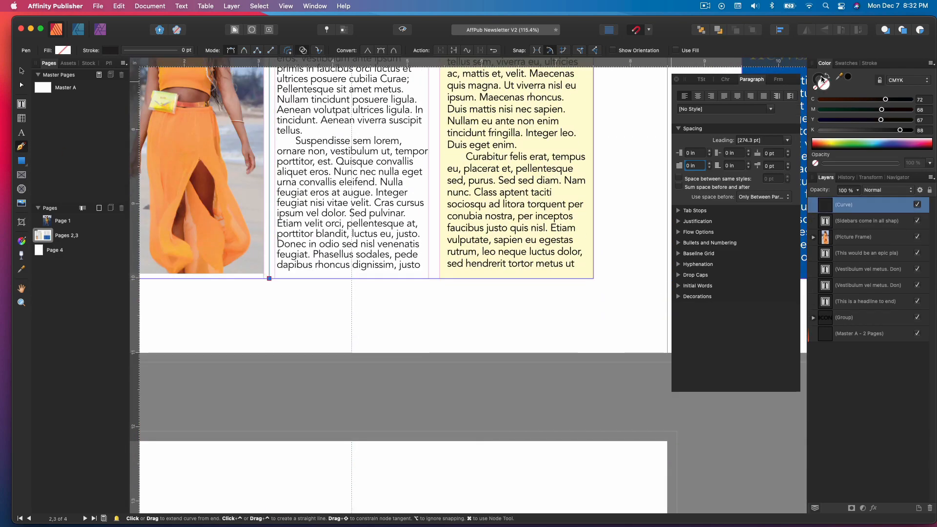
# Set the column divider line's stroke width to 0.5 pt.
pyautogui.click(869, 63)
pyautogui.write('0.5')
pyautogui.press('Return')
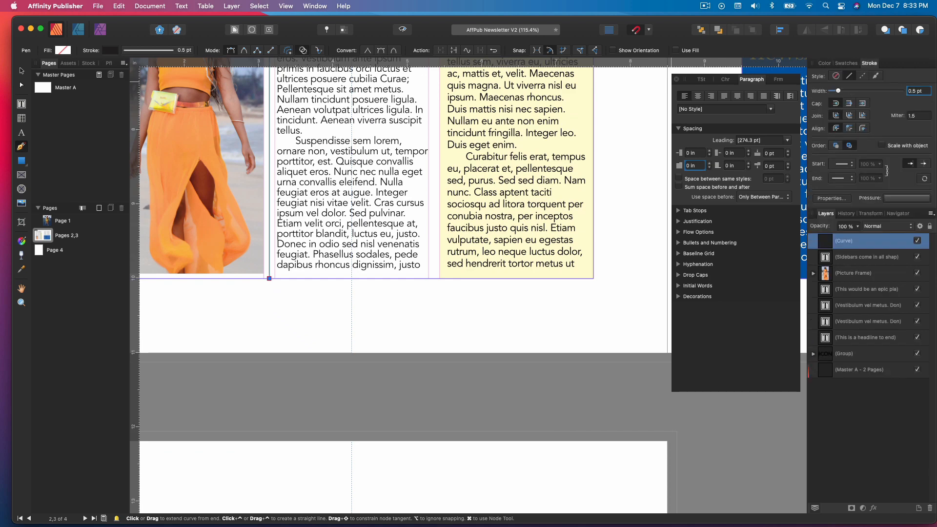
# Duplicate the divider line into the gutter between the second text column and the yellow sidebar.
pyautogui.scroll(-8, 276, 195)
pyautogui.scroll(1, 285, 225)
pyautogui.press('v')
pyautogui.scroll(8, 285, 224)
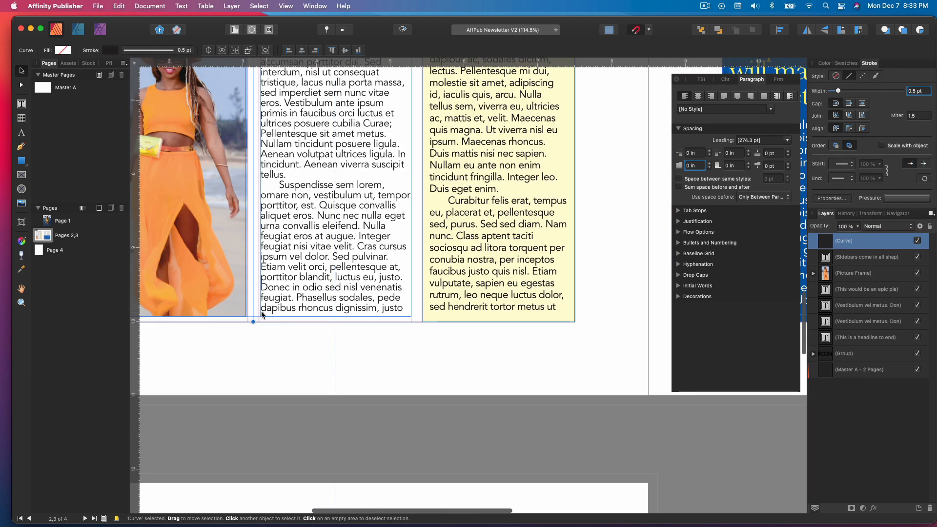
pyautogui.moveTo(316, 302); pyautogui.dragTo(417, 306)
pyautogui.scroll(-9, 420, 303)
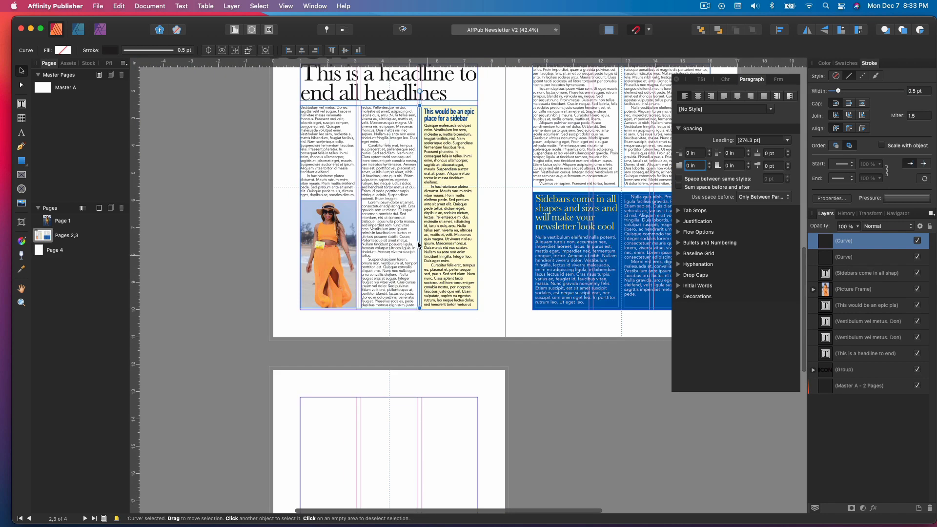
# Copy the divider line into the body text gutter on the right page and fit it above the blue sidebar.
pyautogui.keyDown('shift'); pyautogui.click(359, 190); pyautogui.keyUp('shift')
pyautogui.click(418, 162)
pyautogui.moveTo(419, 162); pyautogui.dragTo(621, 164)
pyautogui.scroll(2, 619, 180)
pyautogui.scroll(8, 618, 180)
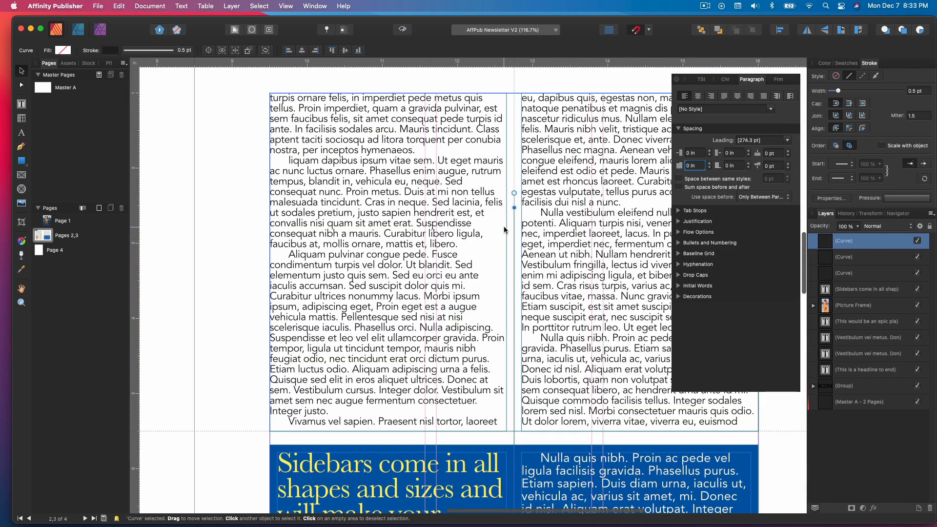
pyautogui.scroll(-6, 533, 297)
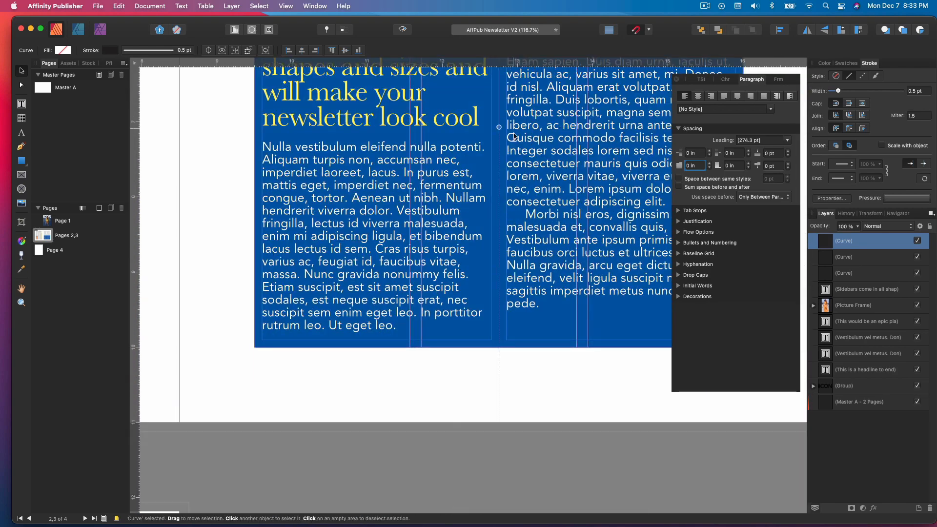
pyautogui.scroll(3, 514, 190)
pyautogui.click(262, 244)
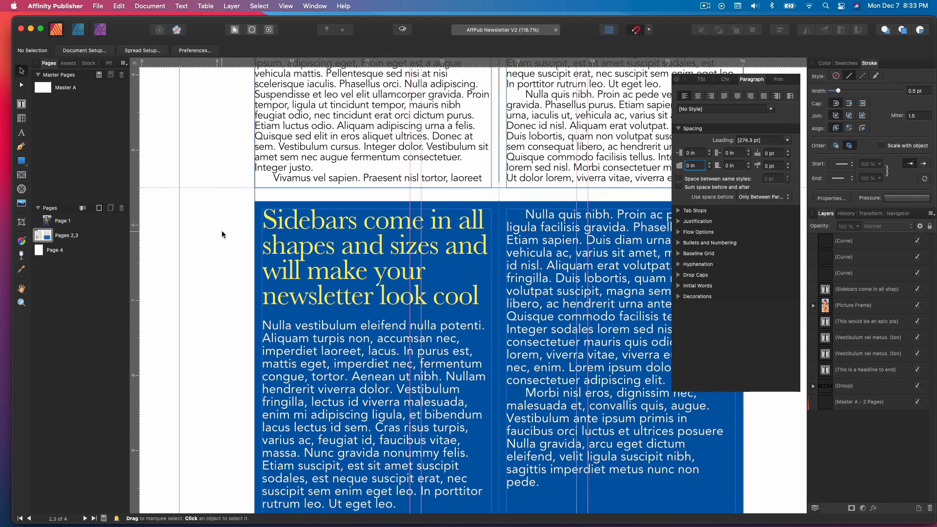
# Preview the whole inside spread without guides to check the divider lines and sidebars.
pyautogui.scroll(-4, 262, 244)
pyautogui.click(404, 29)
pyautogui.scroll(-3, 423, 128)
pyautogui.click(494, 152)
pyautogui.hscroll(-5, 435, 192)
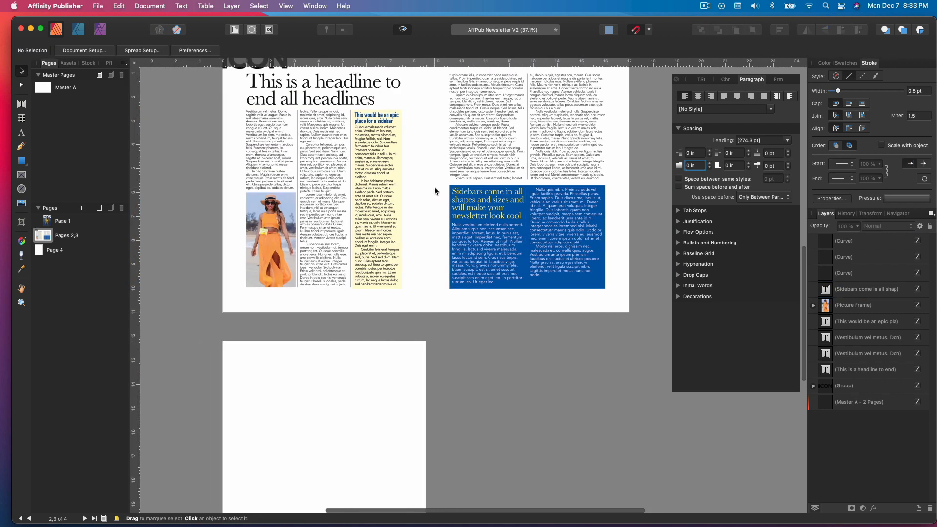
pyautogui.scroll(2, 435, 193)
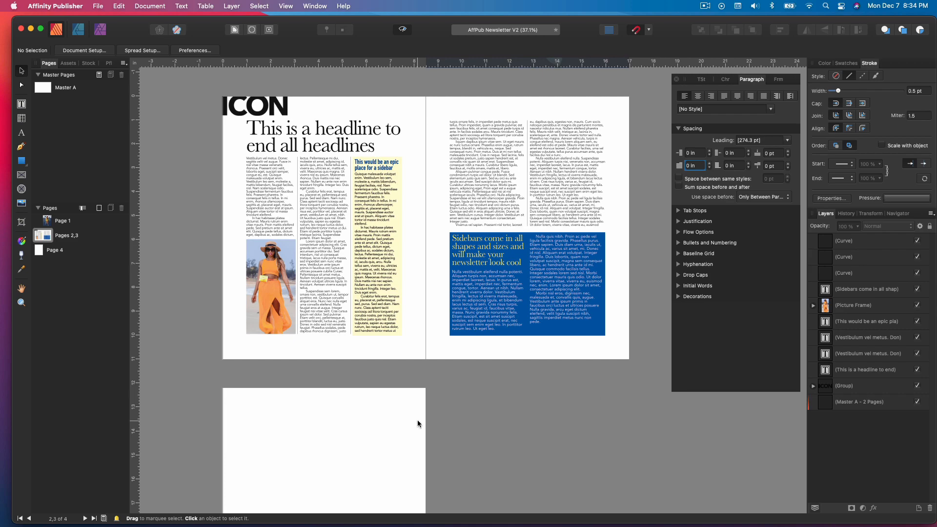
# Delete the characters before the final "pede." in the blue sidebar's second column and fill the remaining frame space with filler text.
pyautogui.scroll(5, 322, 359)
pyautogui.scroll(-6, 537, 400)
pyautogui.hscroll(2, 537, 399)
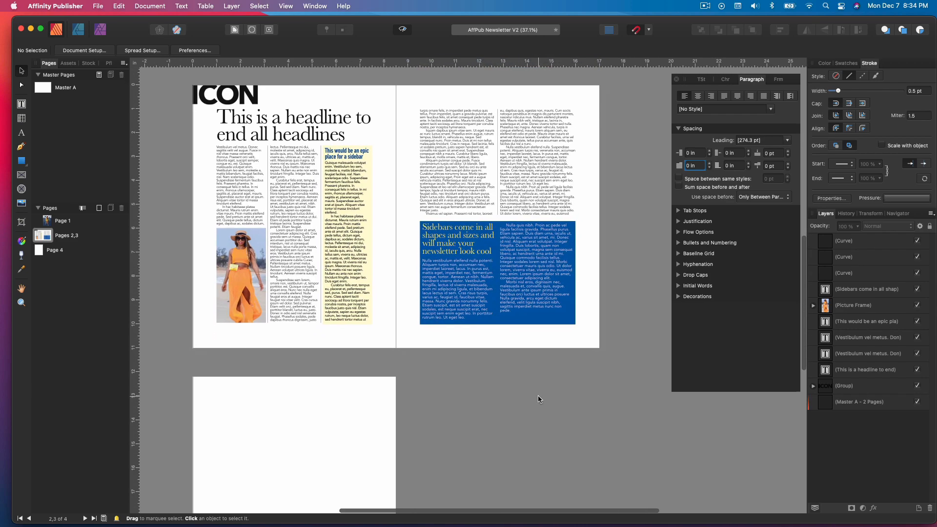
pyautogui.scroll(5, 524, 311)
pyautogui.doubleClick(522, 295)
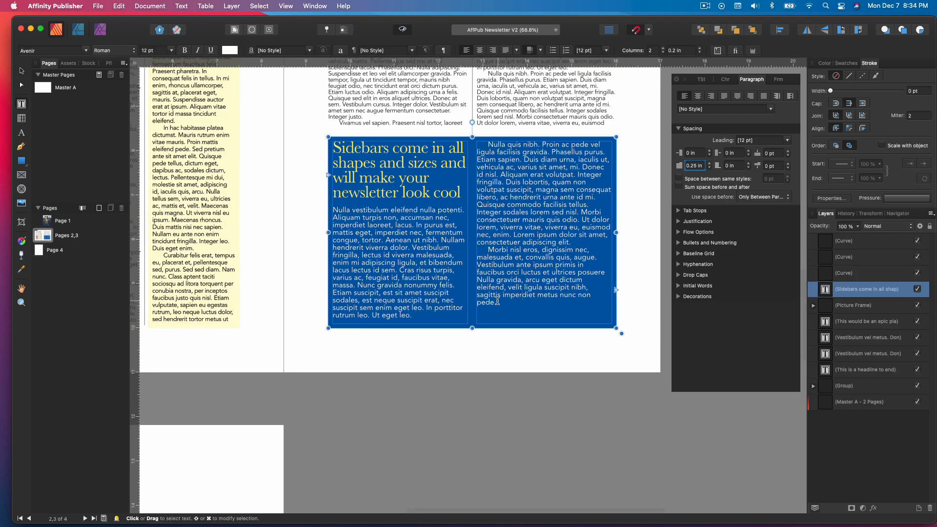
pyautogui.press('BackSpace')
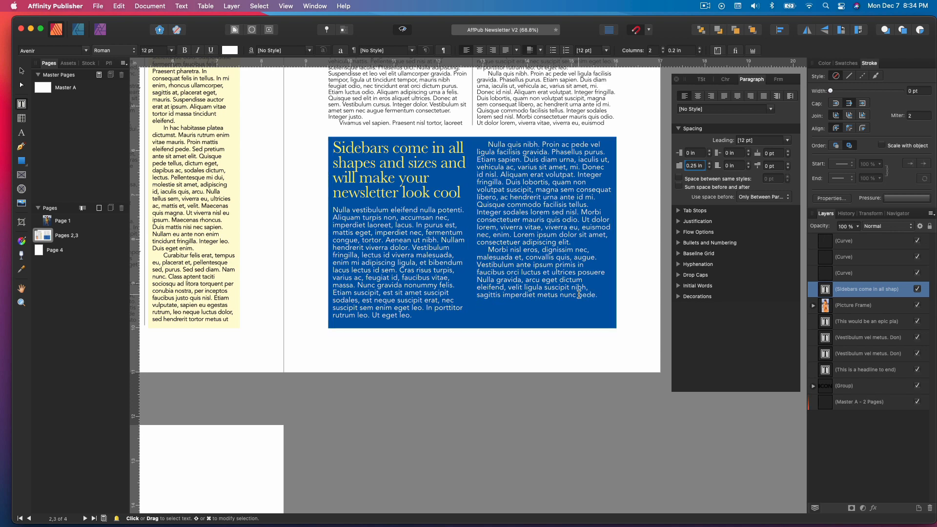
pyautogui.press('BackSpace')
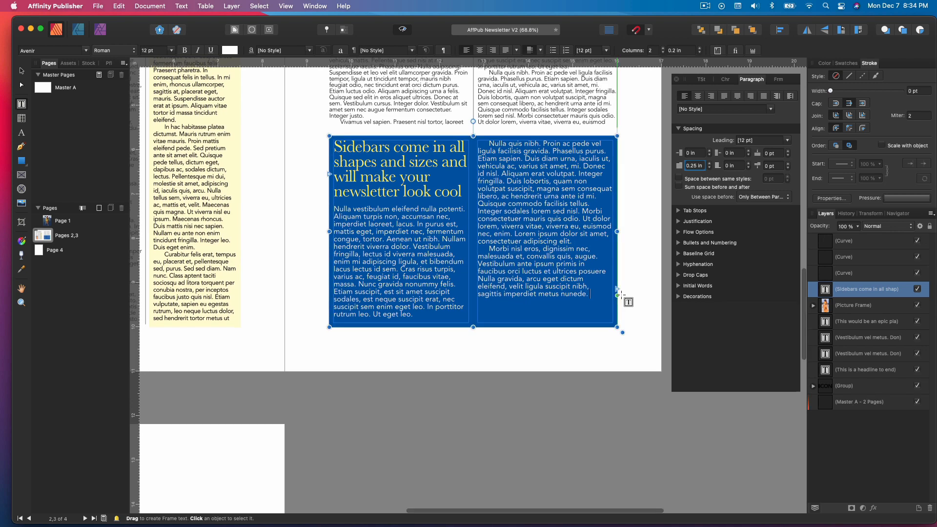
pyautogui.click(183, 6)
pyautogui.click(215, 267)
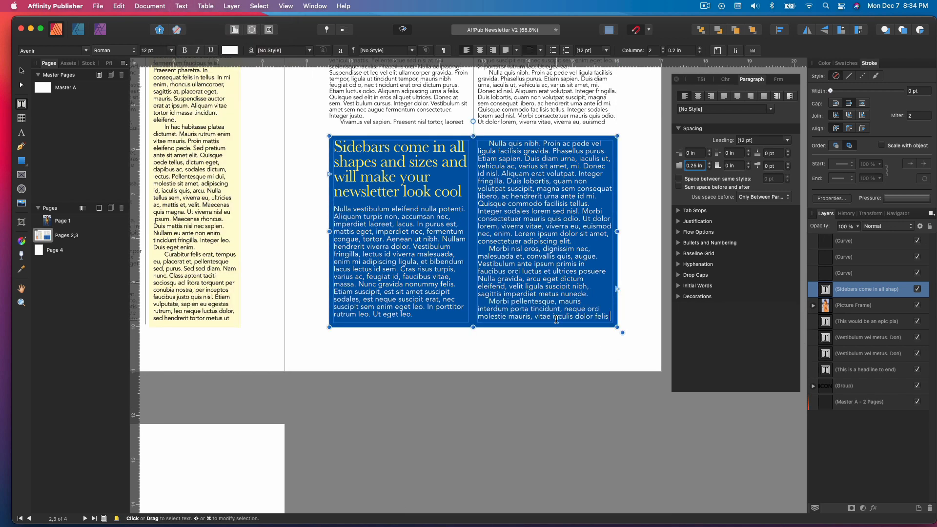
# Remove the last word "felis" from the blue sidebar's filler text and end the sentence with a period after "dolor".
pyautogui.rightClick(603, 316)
pyautogui.press('Escape')
pyautogui.hscroll(-1, 602, 316)
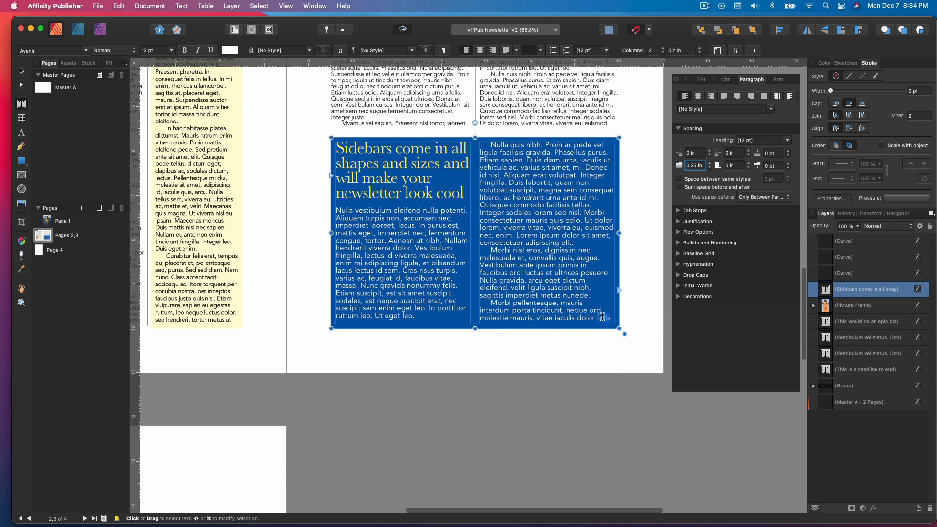
pyautogui.press('BackSpace')
pyautogui.press('BackSpace')
pyautogui.press('BackSpace')
pyautogui.press('BackSpace')
pyautogui.press('BackSpace')
pyautogui.press('BackSpace')
pyautogui.write('.')
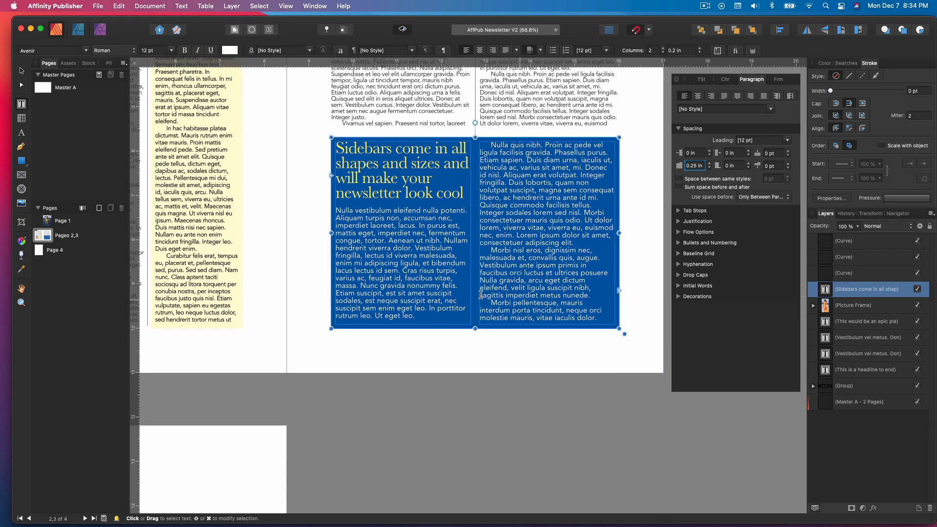
pyautogui.click(22, 73)
pyautogui.click(317, 360)
# Shorten the woman's photo frame on the left page by raising its bottom edge above the end of the text columns.
pyautogui.scroll(-3, 317, 360)
pyautogui.hscroll(-4, 318, 362)
pyautogui.scroll(3, 429, 189)
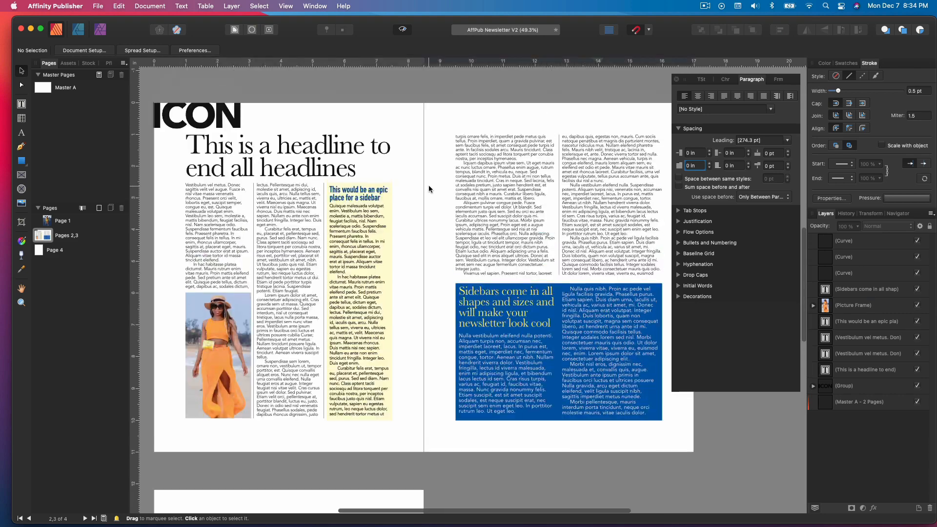
pyautogui.scroll(-1, 429, 189)
pyautogui.scroll(-2, 341, 310)
pyautogui.scroll(5, 341, 310)
pyautogui.click(313, 323)
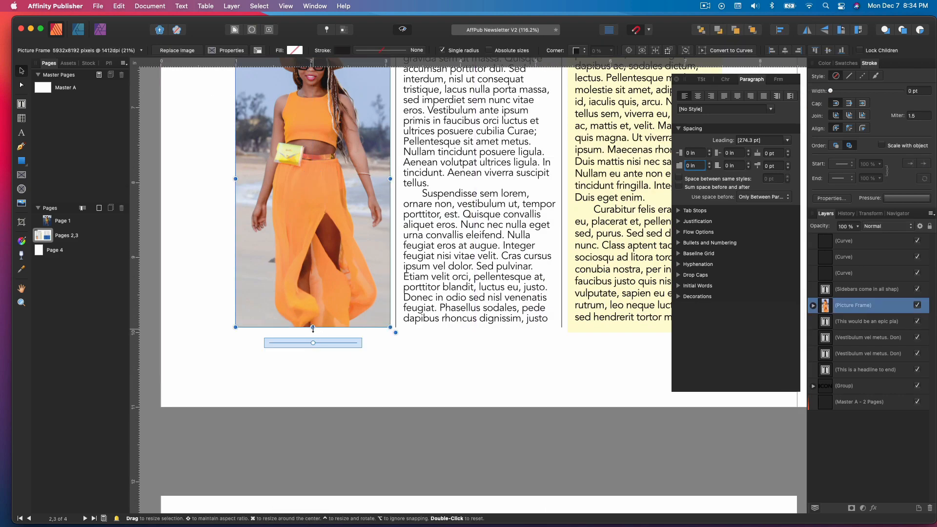
pyautogui.moveTo(313, 329); pyautogui.dragTo(313, 295)
pyautogui.click(335, 299)
pyautogui.click(313, 290)
# Set the photo's bottom text wrap distance to 0.3 in so that no body text flows beneath it.
pyautogui.click(235, 30)
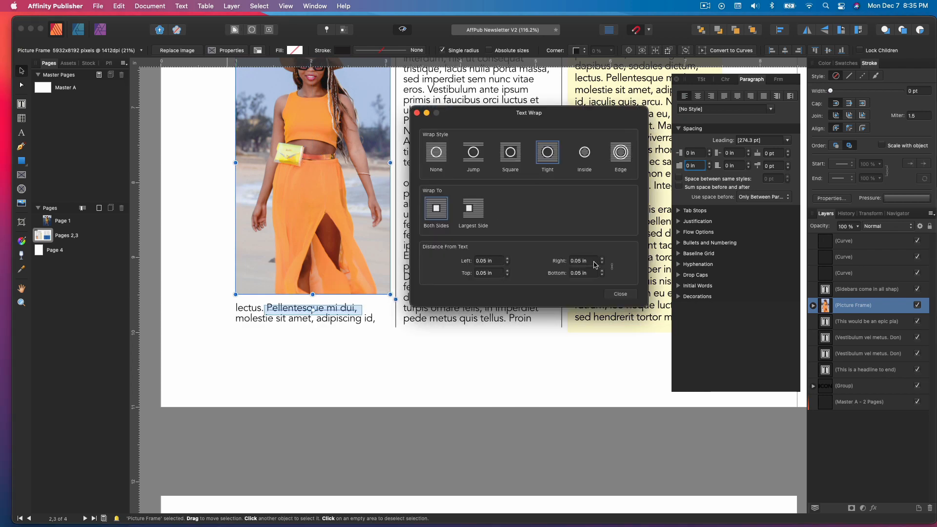
pyautogui.click(602, 272)
pyautogui.click(603, 271)
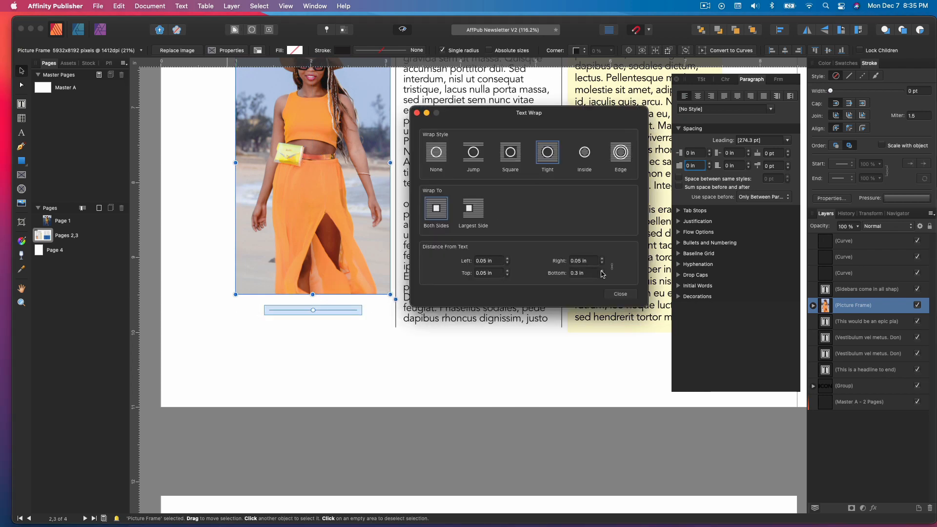
pyautogui.click(620, 294)
pyautogui.click(331, 350)
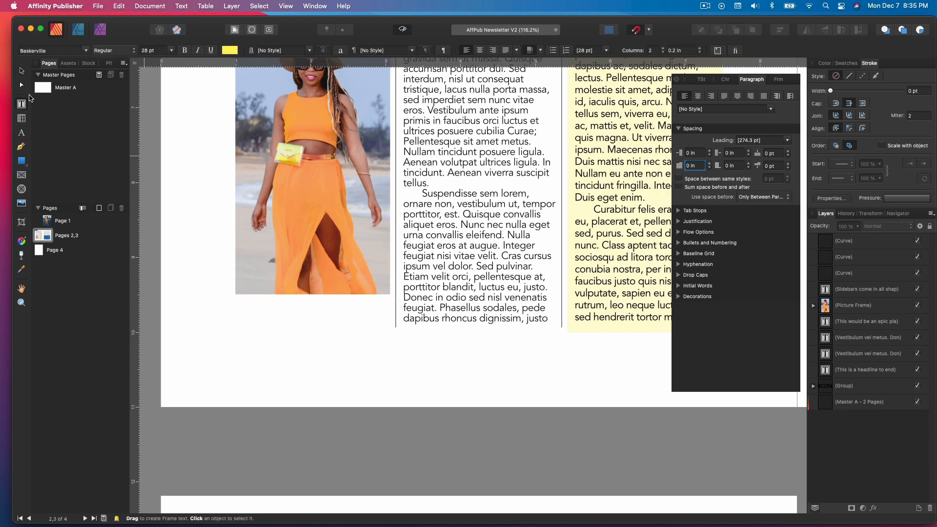
# Draw a text frame about 1.7 in wide below the photo, with one column and zero insets.
pyautogui.press('t')
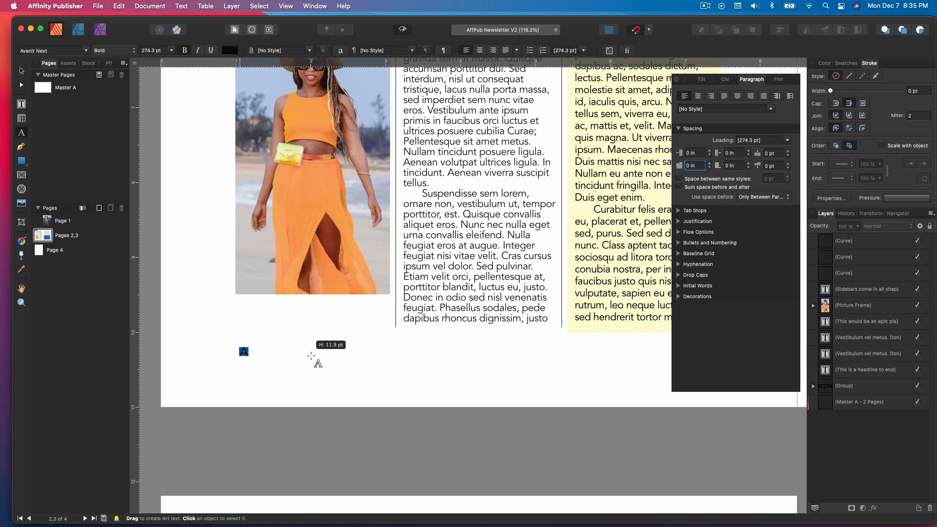
pyautogui.press('t')
pyautogui.moveTo(365, 379); pyautogui.dragTo(365, 379)
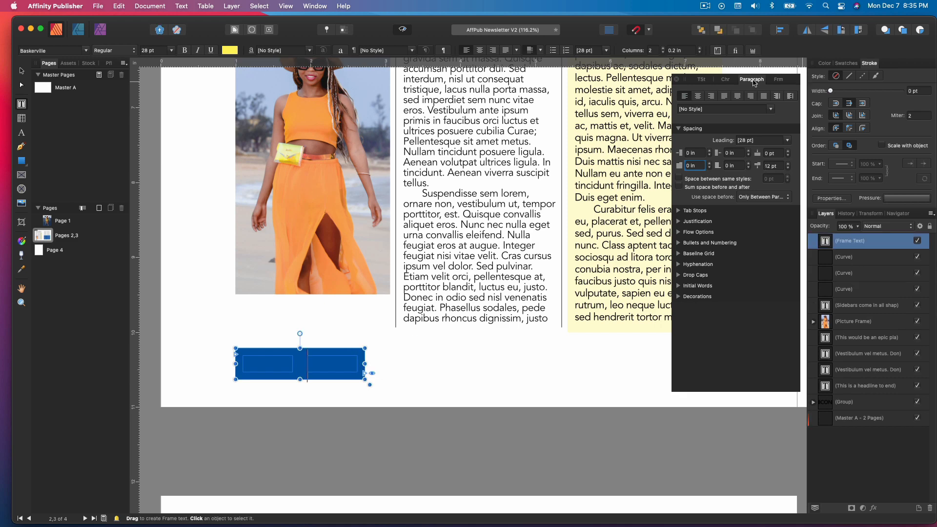
pyautogui.click(663, 52)
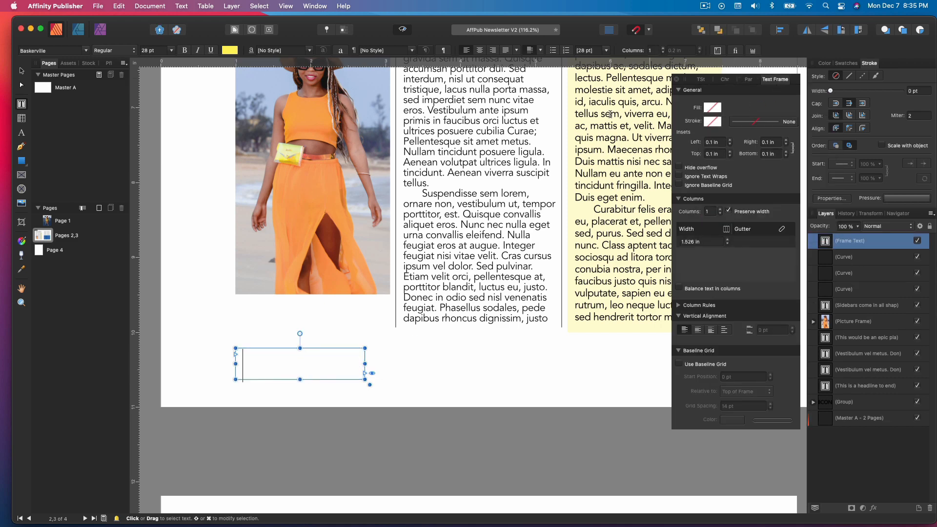
pyautogui.click(731, 156)
pyautogui.click(730, 156)
# Enter "Photo by:" as the caption in the new frame, formatted in black at 8 pt.
pyautogui.write('Photo')
pyautogui.press('super+a')
pyautogui.click(87, 52)
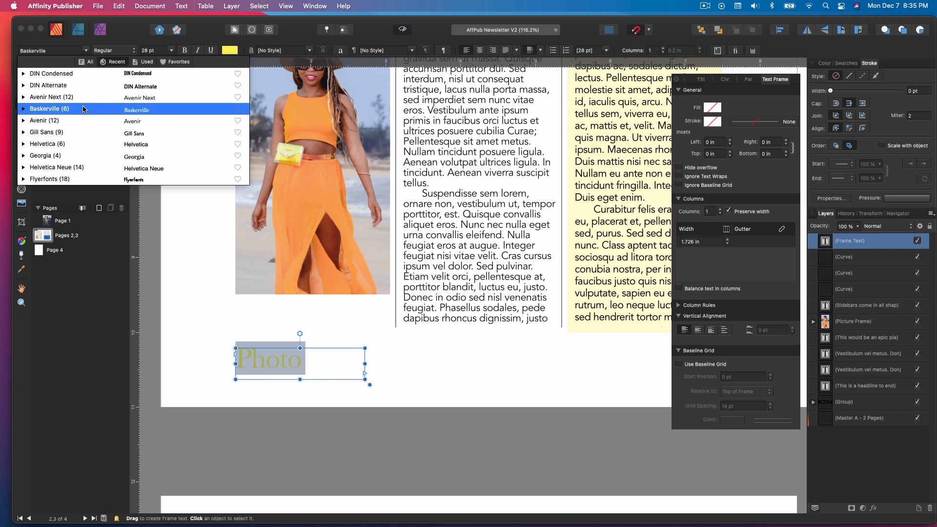
pyautogui.click(133, 51)
pyautogui.click(235, 51)
pyautogui.moveTo(242, 139); pyautogui.dragTo(219, 181)
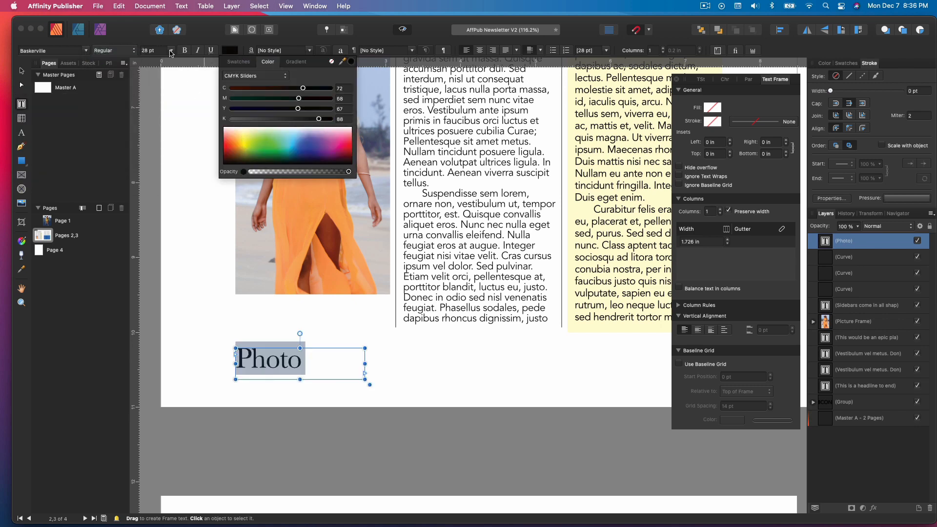
pyautogui.click(171, 52)
pyautogui.click(152, 94)
pyautogui.click(276, 350)
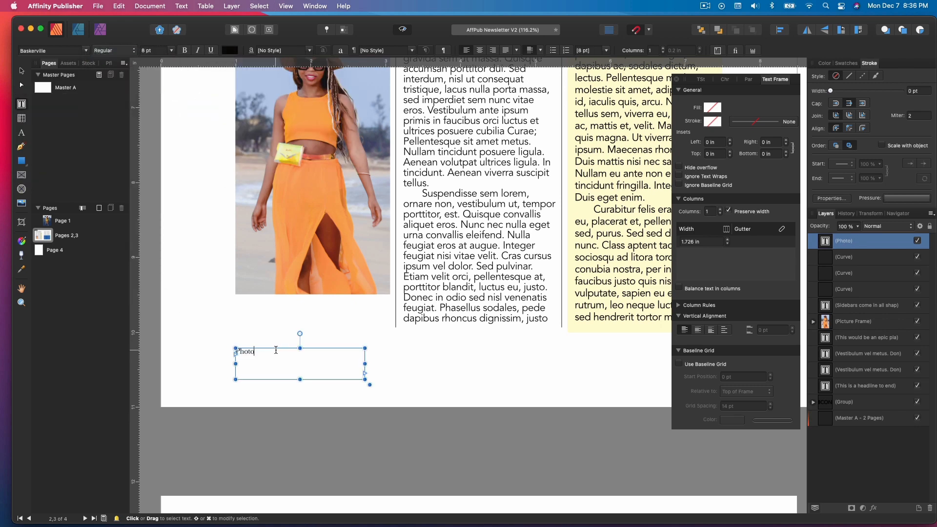
pyautogui.write('By')
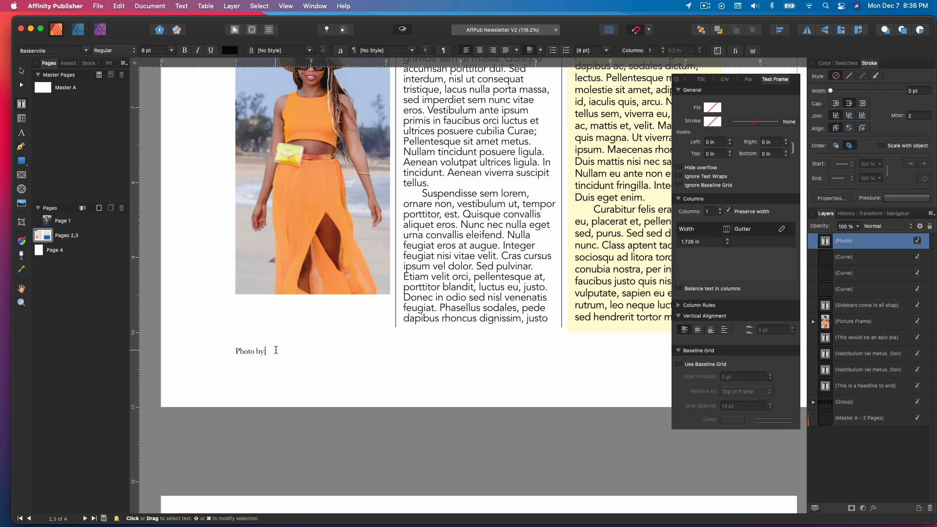
# Move the "Photo by:" caption directly beneath the photo and make its frame ignore text wraps.
pyautogui.click(22, 71)
pyautogui.click(364, 323)
pyautogui.scroll(1, 364, 323)
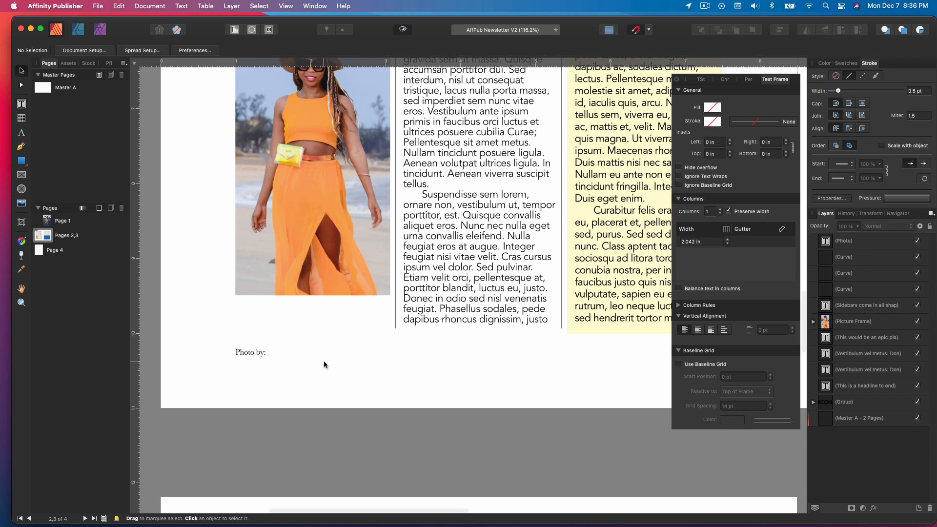
pyautogui.moveTo(287, 359); pyautogui.dragTo(287, 314)
pyautogui.rightClick(287, 313)
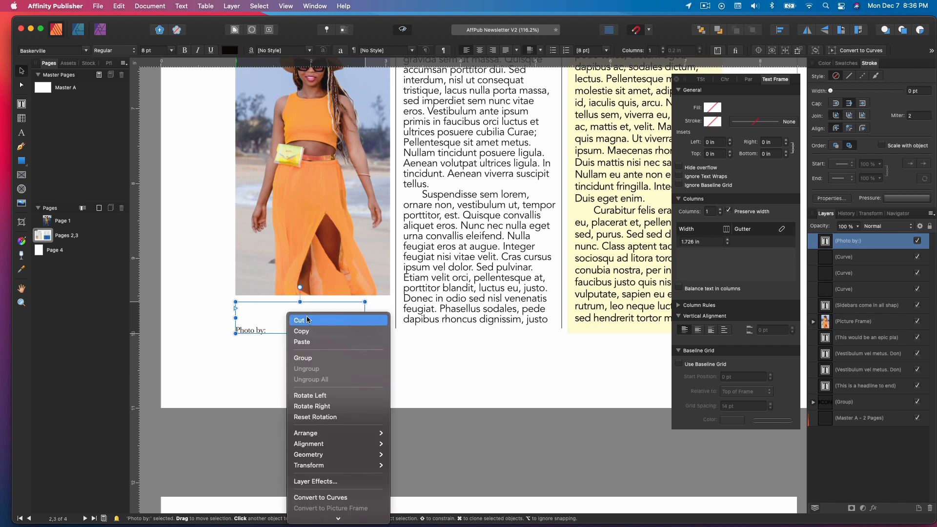
pyautogui.scroll(-5, 264, 451)
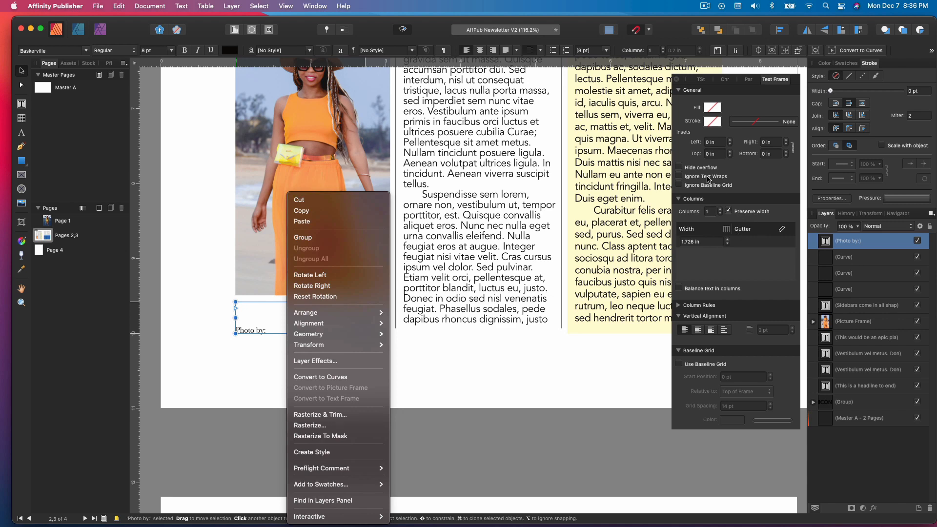
pyautogui.click(708, 177)
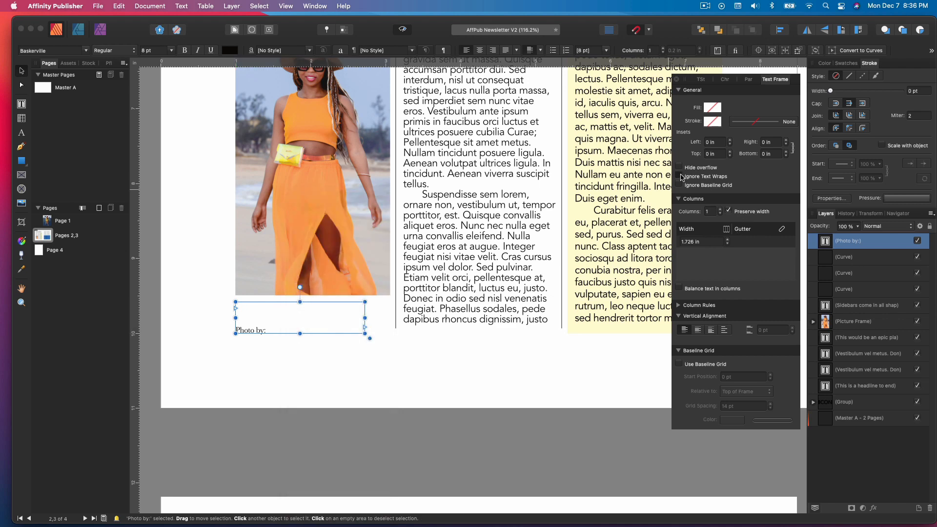
# Look up the photographer on the placed image's layer and add the photographer's name after "Photo by:".
pyautogui.click(21, 72)
pyautogui.doubleClick(313, 158)
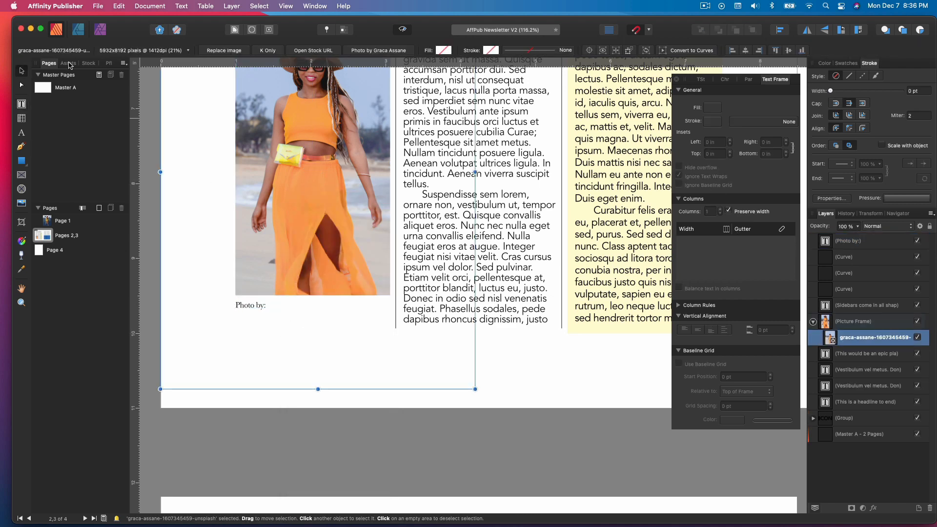
pyautogui.click(69, 64)
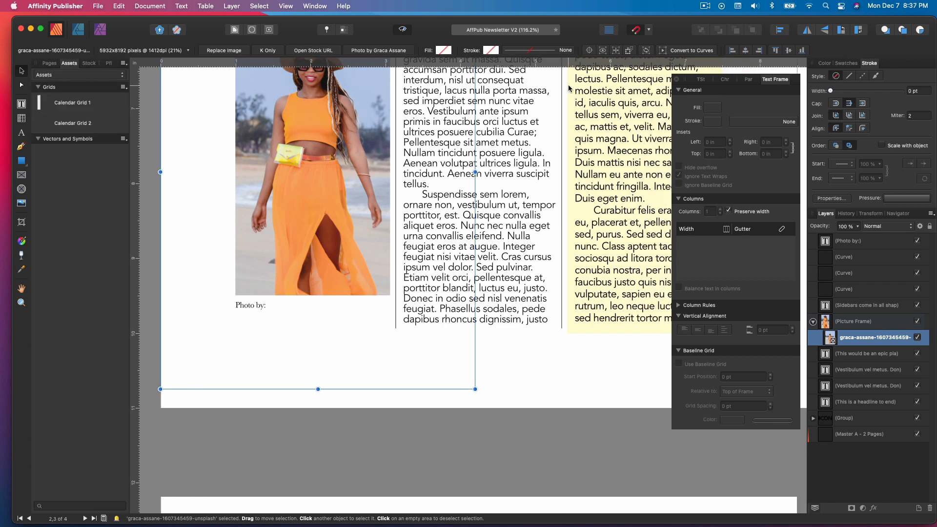
pyautogui.click(826, 62)
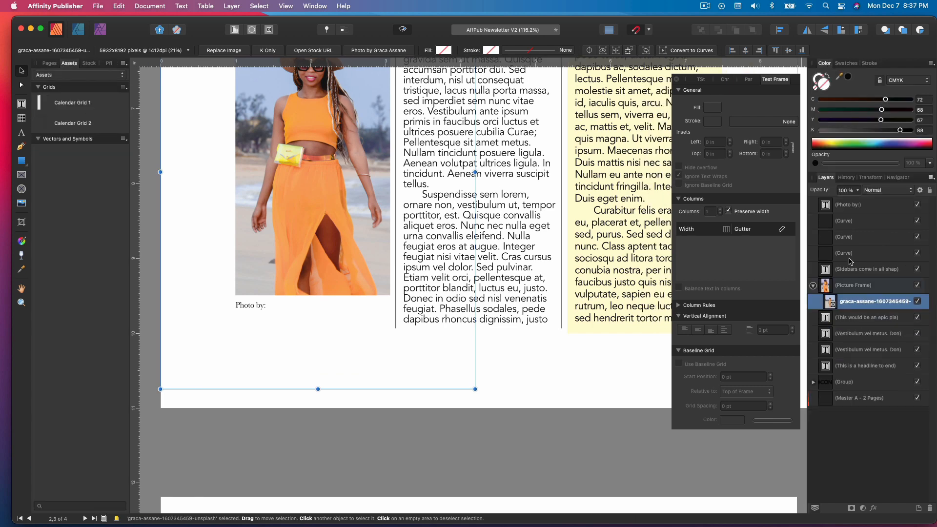
pyautogui.doubleClick(832, 302)
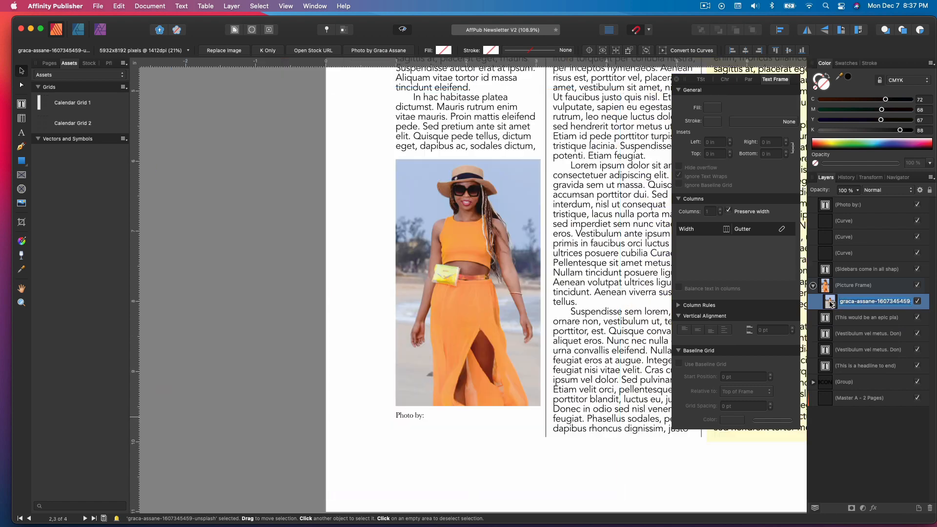
pyautogui.doubleClick(441, 415)
pyautogui.write('Grace As')
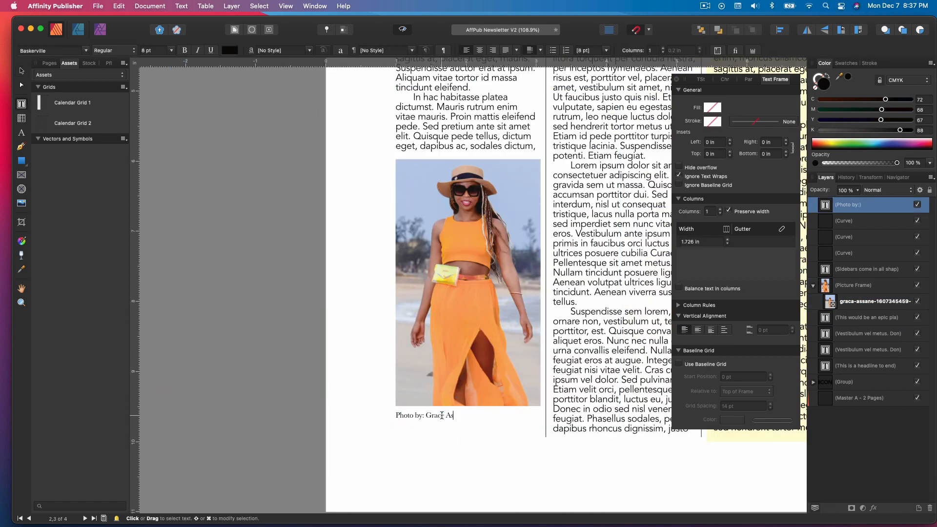
pyautogui.write('ana')
pyautogui.press('Escape')
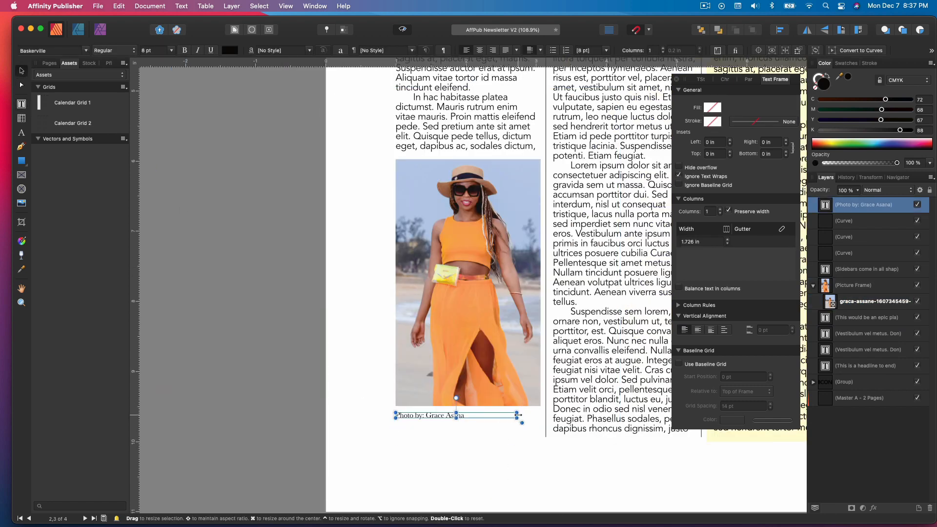
# Widen the photo credit frame, lower it to the text column's last line, and extend the picture frame down to it.
pyautogui.moveTo(518, 415); pyautogui.dragTo(511, 432)
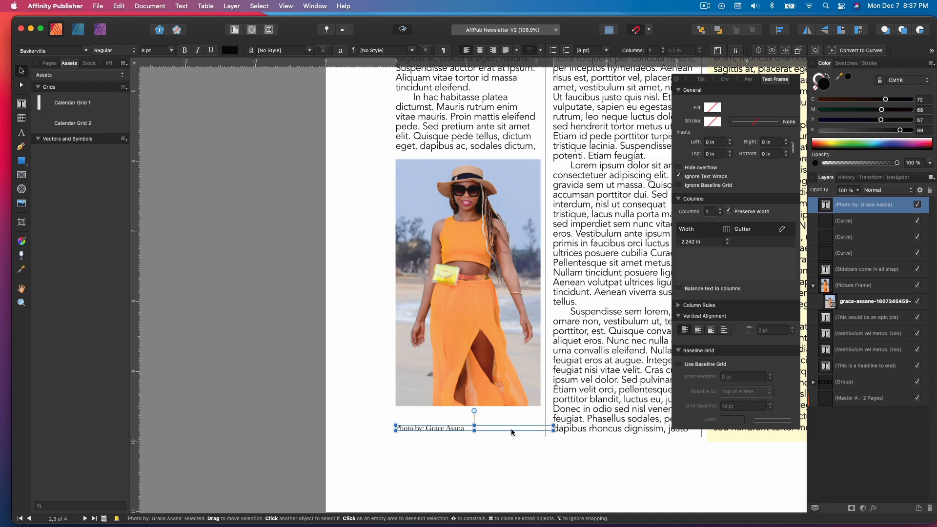
pyautogui.press('Down')
pyautogui.press('Down')
pyautogui.press('Down')
pyautogui.click(476, 388)
pyautogui.moveTo(468, 406); pyautogui.dragTo(468, 422)
pyautogui.click(477, 443)
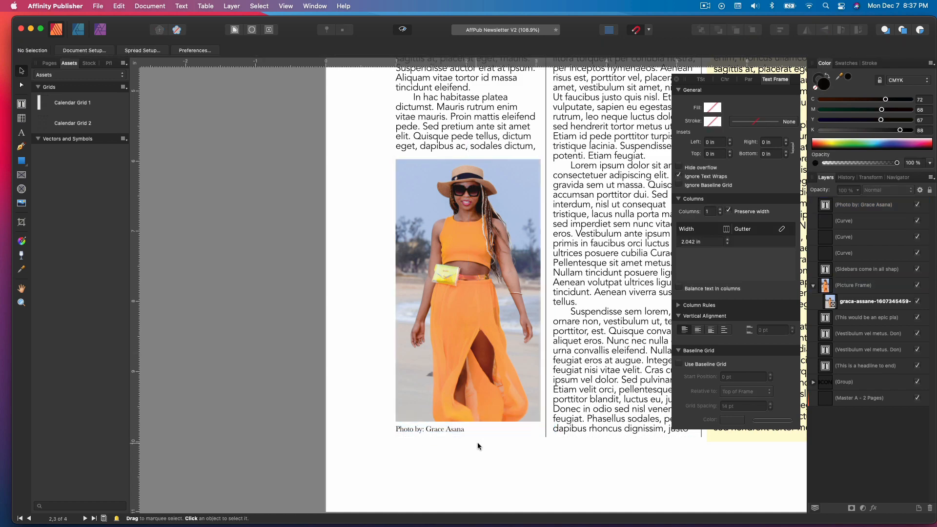
# Examine the layout of the pages 2–3 spread and the empty page 4.
pyautogui.scroll(-10, 477, 442)
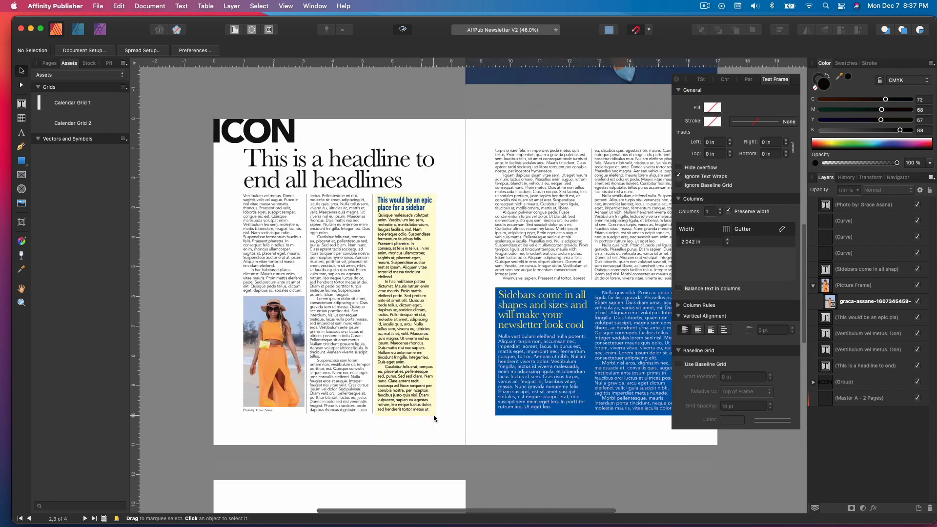
pyautogui.scroll(-5, 433, 414)
pyautogui.scroll(-3, 522, 442)
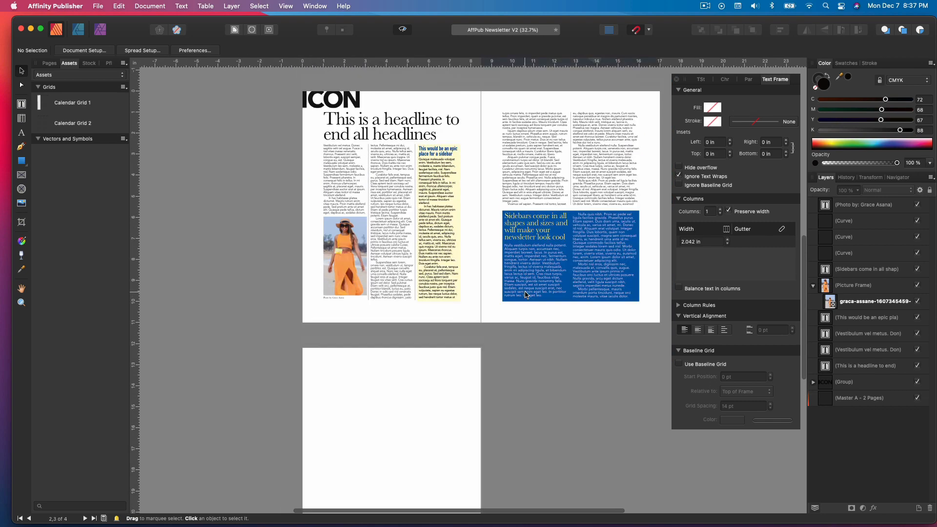
pyautogui.scroll(-5, 475, 274)
pyautogui.scroll(4, 549, 241)
pyautogui.click(610, 162)
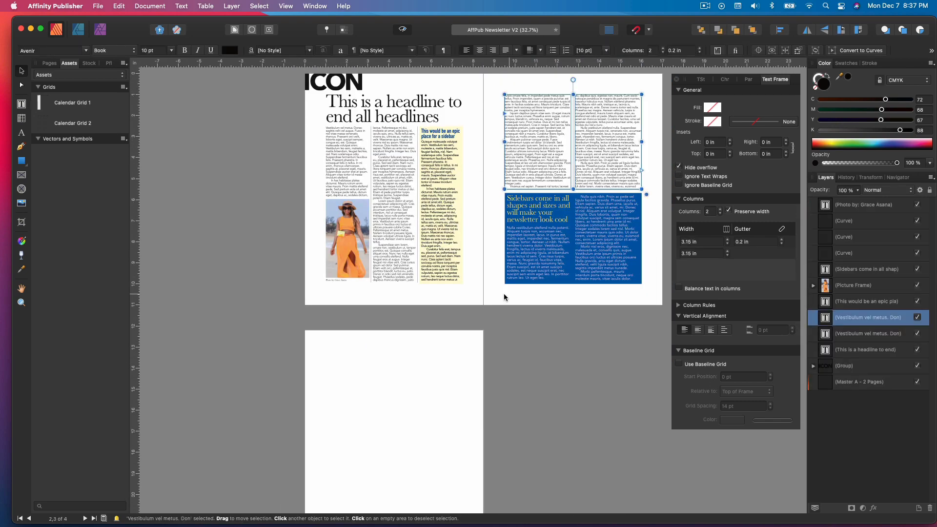
pyautogui.click(497, 344)
pyautogui.scroll(3, 498, 343)
pyautogui.scroll(-3, 500, 339)
pyautogui.scroll(5, 500, 339)
# Copy the page 2 headline onto page 4, place it at the top margin, and show the guides.
pyautogui.click(381, 127)
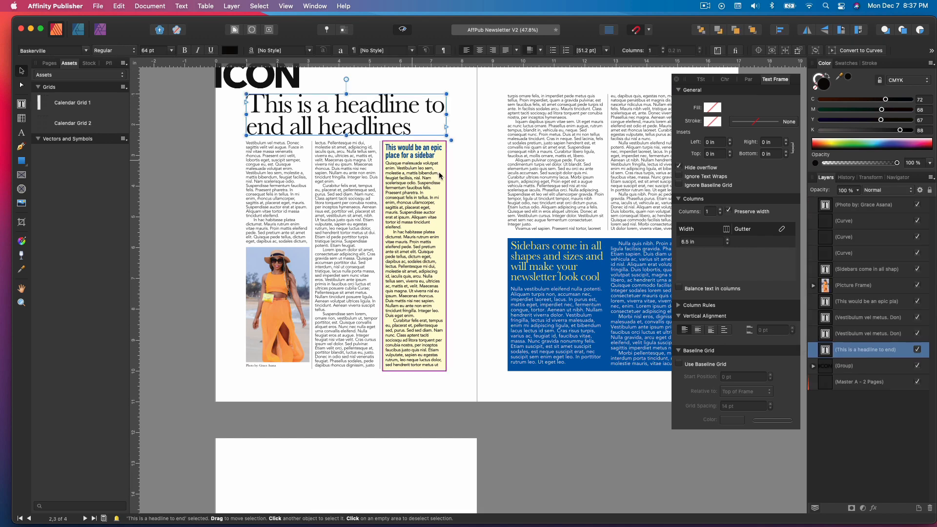
pyautogui.scroll(-8, 439, 176)
pyautogui.click(384, 248)
pyautogui.press('super+v')
pyautogui.click(390, 227)
pyautogui.moveTo(352, 194); pyautogui.dragTo(373, 200)
pyautogui.click(477, 199)
pyautogui.hotkey('ctrl', 'w')
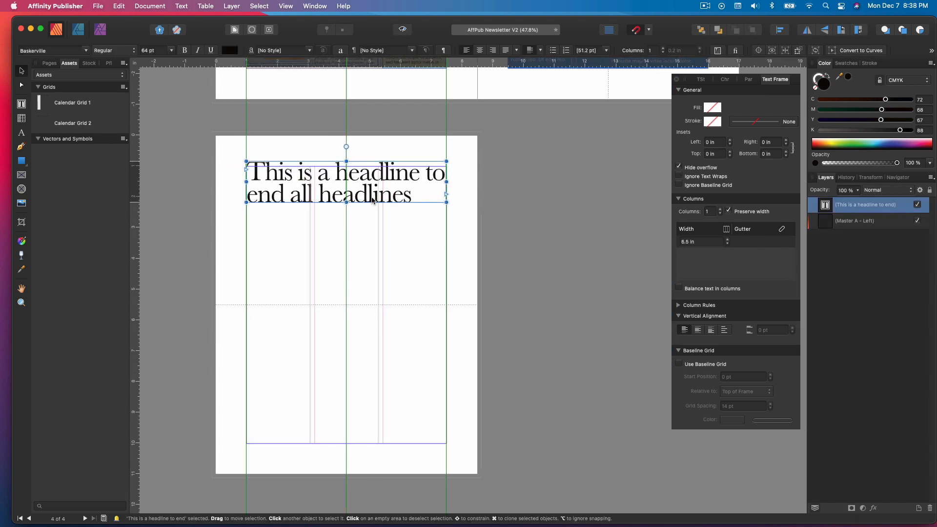
# Replace the page 4 headline text with "Final thoughts" and set its size to 48 pt.
pyautogui.doubleClick(372, 201)
pyautogui.press('super+a')
pyautogui.write('Final thoughts')
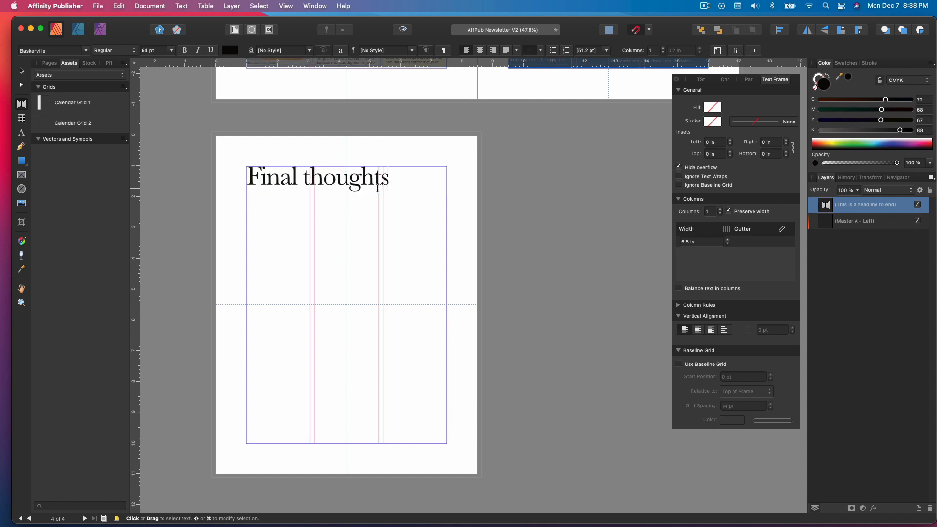
pyautogui.press('super+a')
pyautogui.click(172, 50)
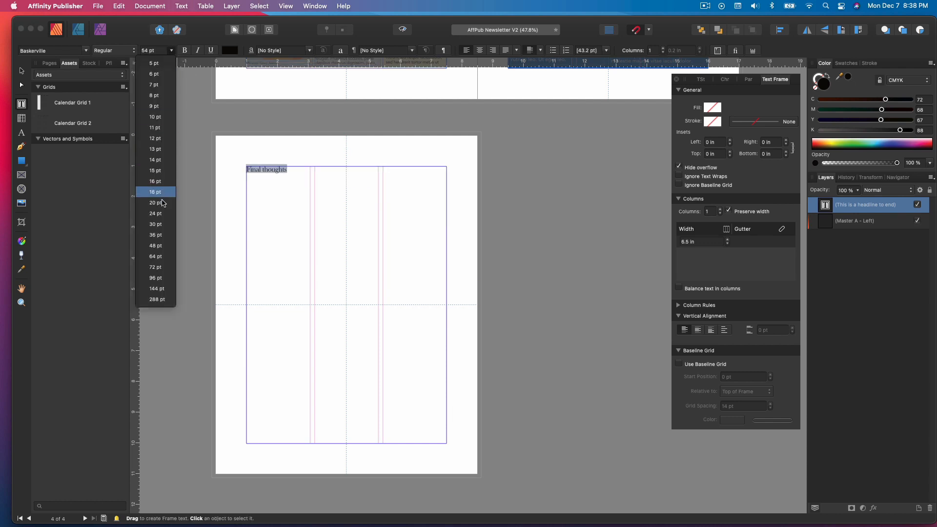
pyautogui.click(155, 245)
pyautogui.press('Escape')
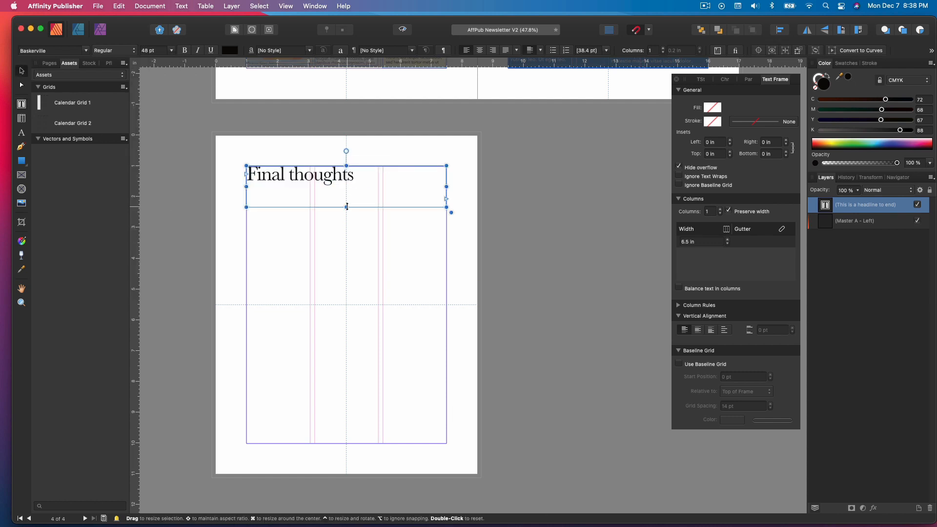
pyautogui.press('Escape')
# Draw a 6.5 in wide text frame between the margins below "Final thoughts" and divide it into three columns.
pyautogui.scroll(-1, 382, 198)
pyautogui.scroll(3, 382, 198)
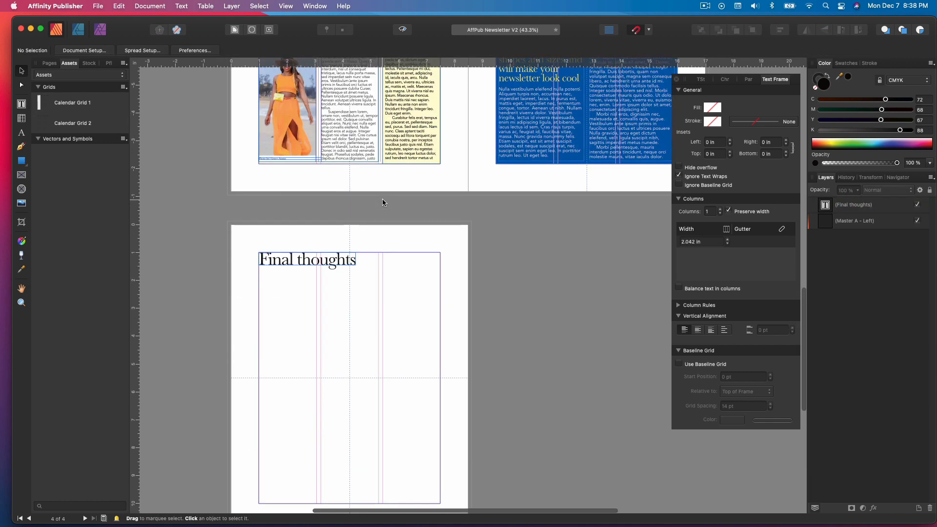
pyautogui.press('t')
pyautogui.moveTo(259, 277); pyautogui.dragTo(440, 446)
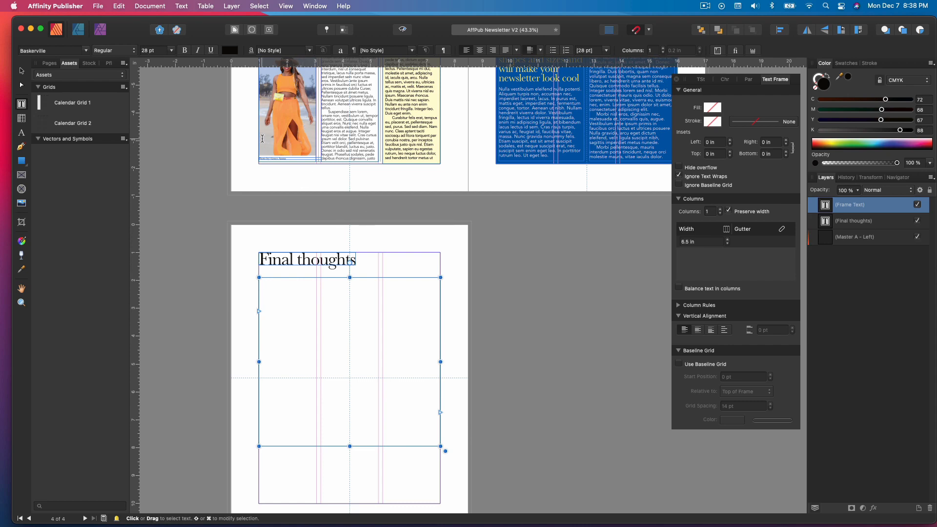
pyautogui.scroll(-1, 418, 274)
pyautogui.click(662, 48)
pyautogui.click(663, 48)
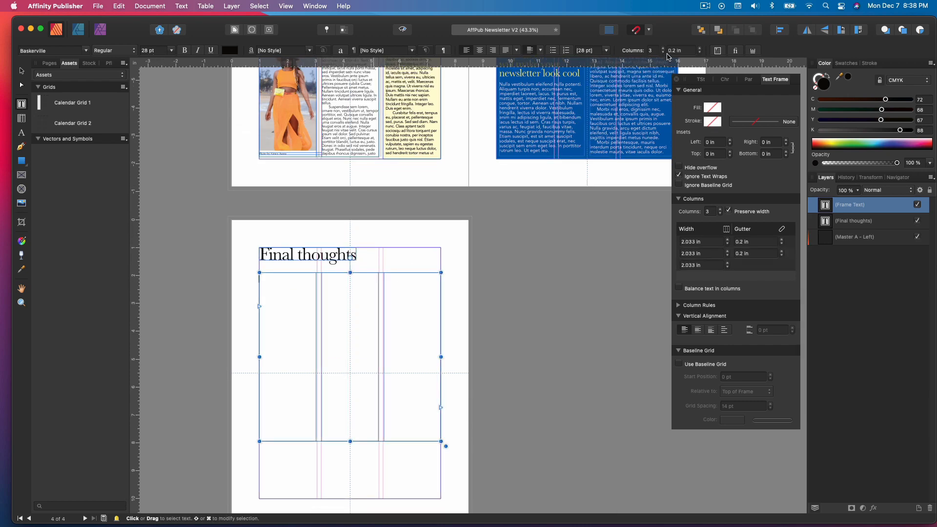
# Move the three-column frame up closer to the "Final thoughts" headline and check the page in preview mode.
pyautogui.press('Escape')
pyautogui.click(496, 335)
pyautogui.moveTo(375, 326); pyautogui.dragTo(375, 328)
pyautogui.click(499, 215)
pyautogui.click(402, 30)
pyautogui.click(402, 30)
# Fill the three-column frame on page 4 with filler text.
pyautogui.doubleClick(338, 347)
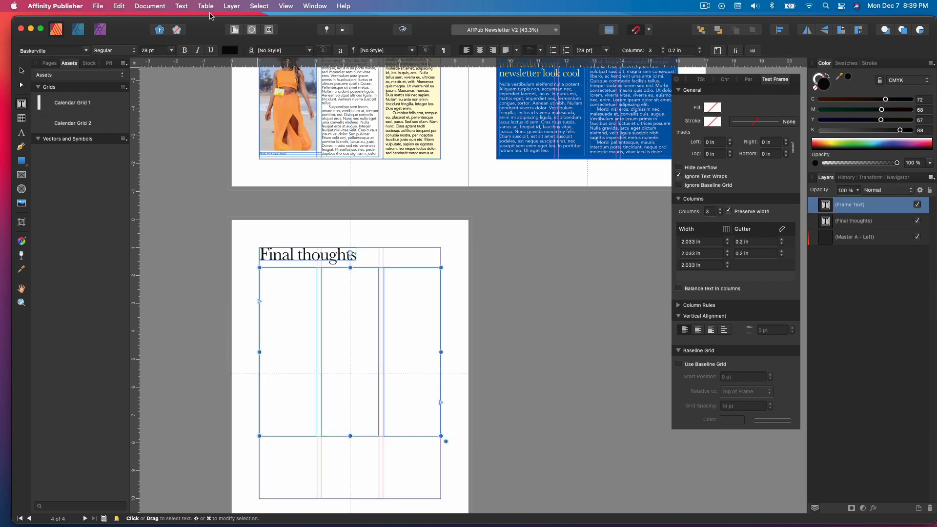
pyautogui.click(182, 5)
pyautogui.click(225, 265)
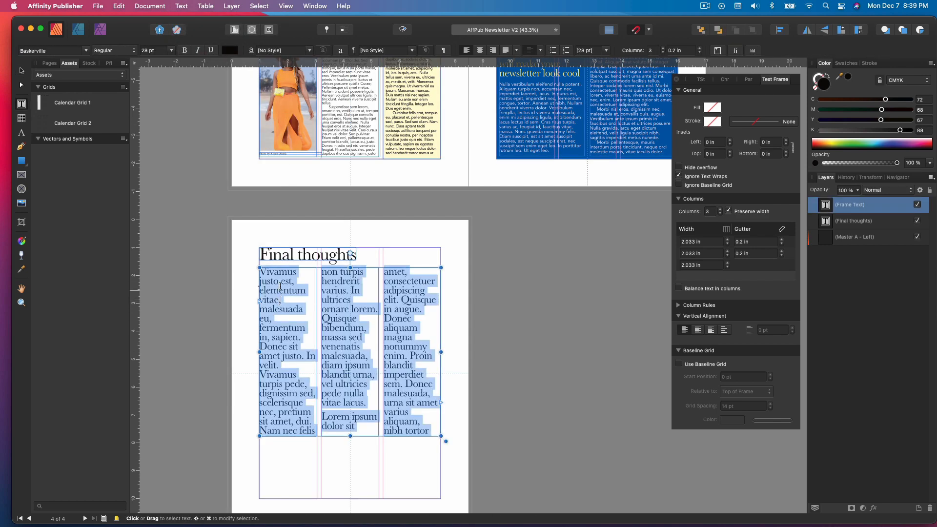
# Create a paragraph style named "Body New" from the body text beside the photo and apply it to the three-column text on page 4.
pyautogui.doubleClick(337, 118)
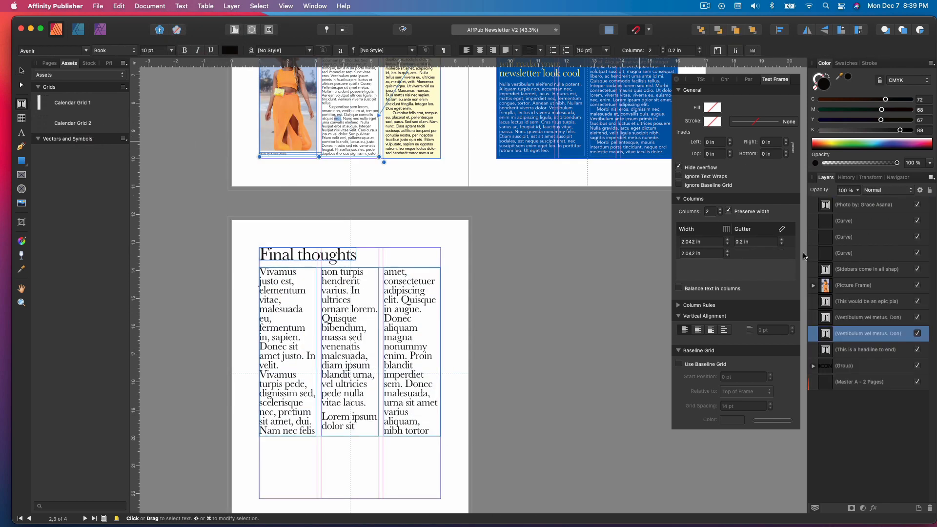
pyautogui.click(704, 80)
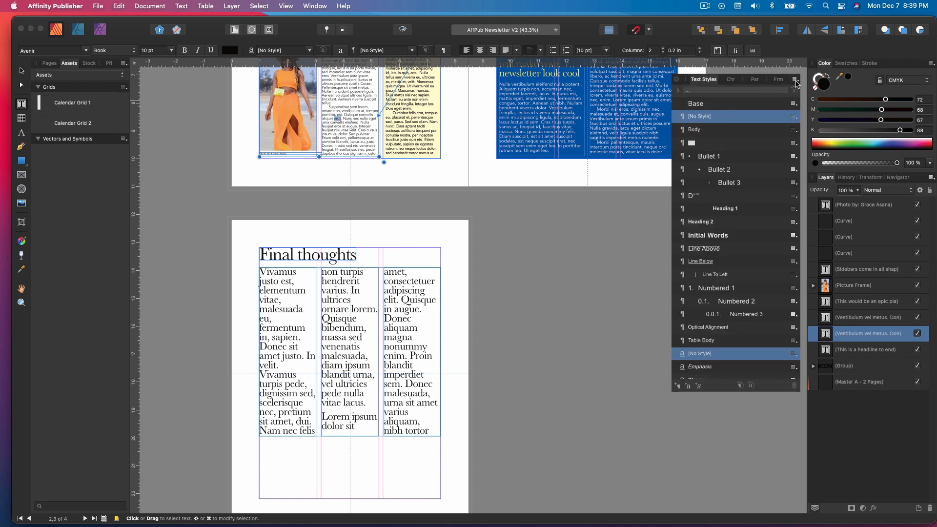
pyautogui.click(795, 81)
pyautogui.click(825, 160)
pyautogui.click(680, 389)
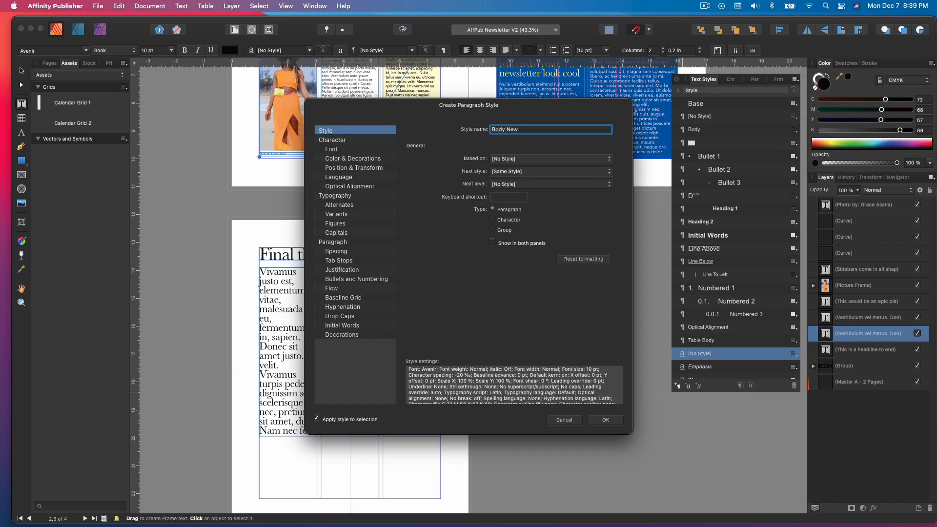
pyautogui.click(345, 149)
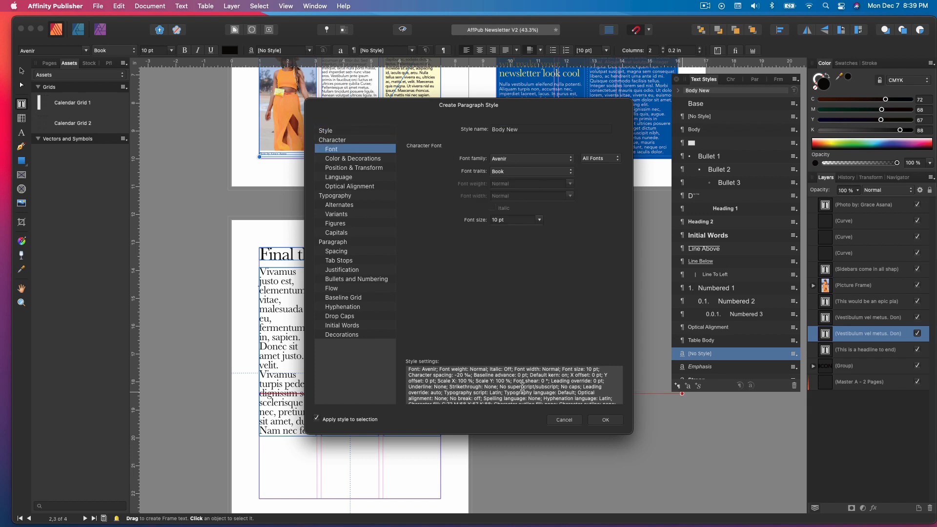
pyautogui.click(607, 423)
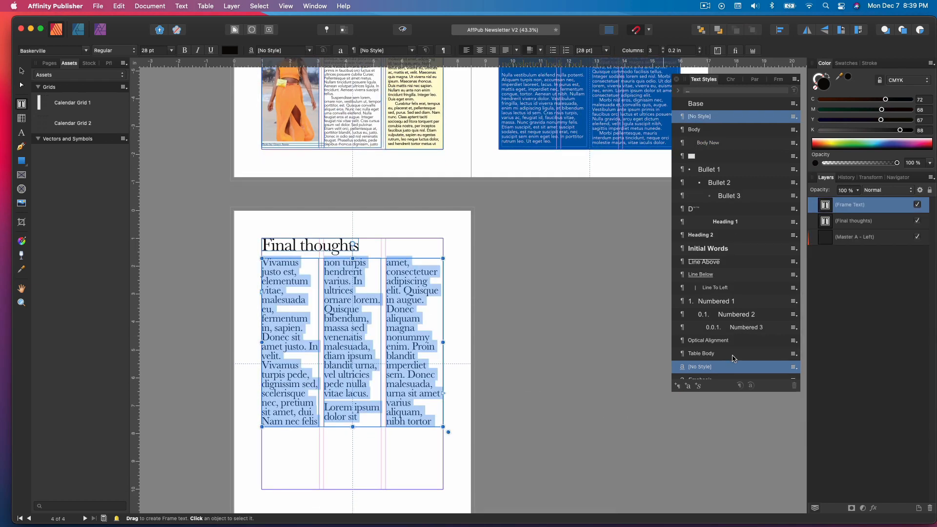
pyautogui.click(722, 144)
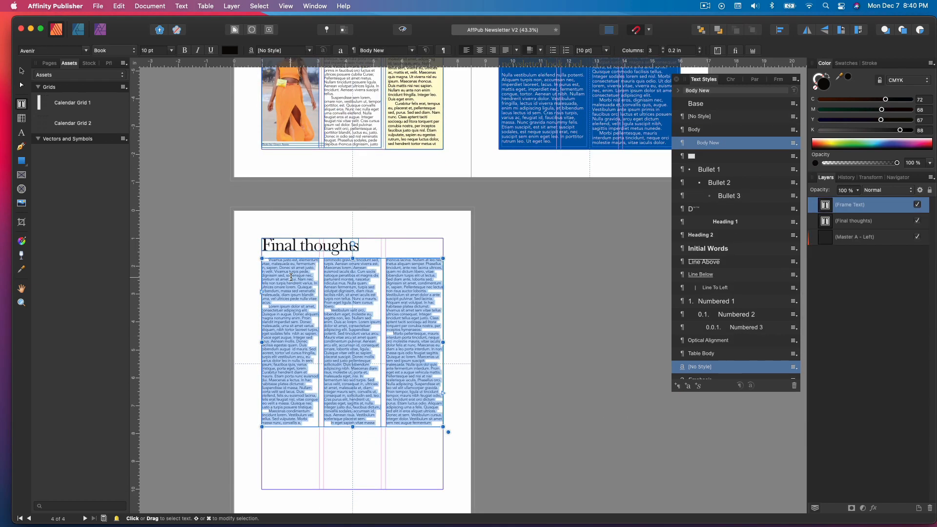
# Set the first paragraph's first-line indent to 0 in on page 4 and create a paragraph style named "Body-First Paragraph" from it.
pyautogui.rightClick(292, 276)
pyautogui.click(334, 286)
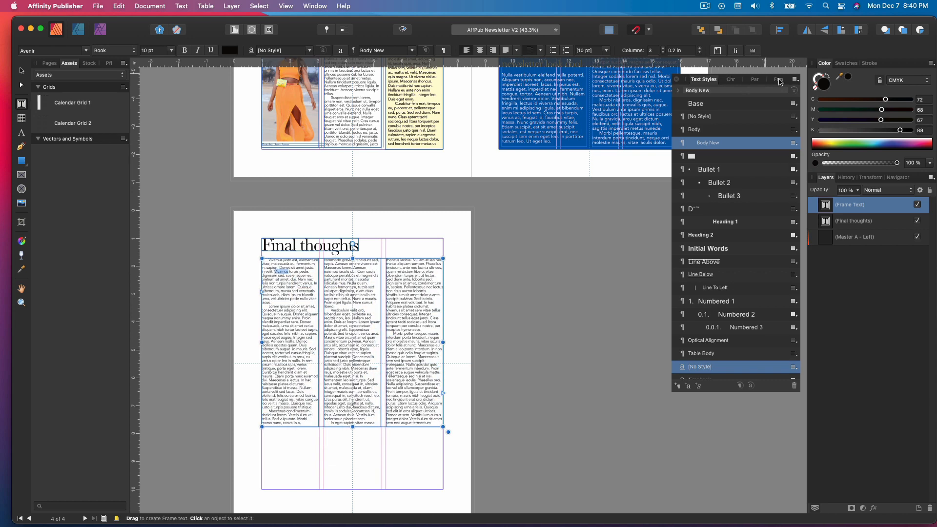
pyautogui.click(754, 79)
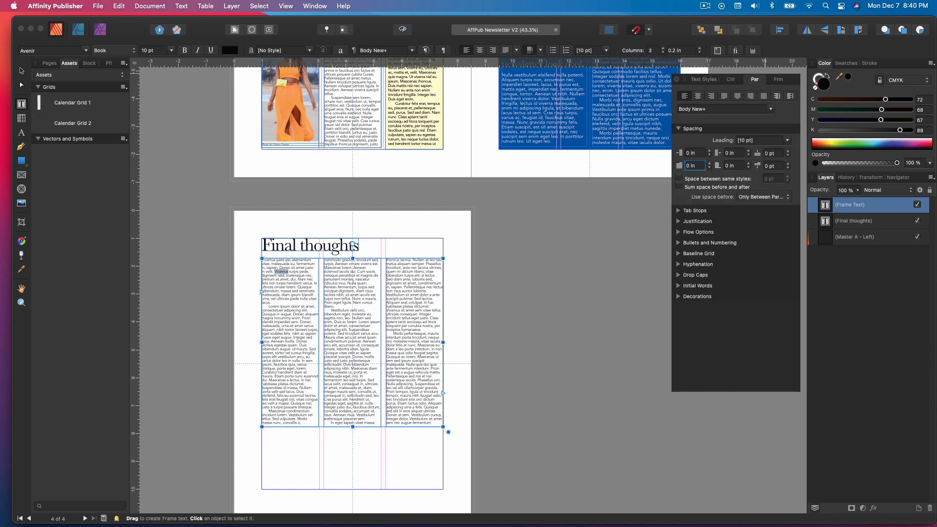
pyautogui.click(703, 80)
pyautogui.rightClick(732, 144)
pyautogui.press('Escape')
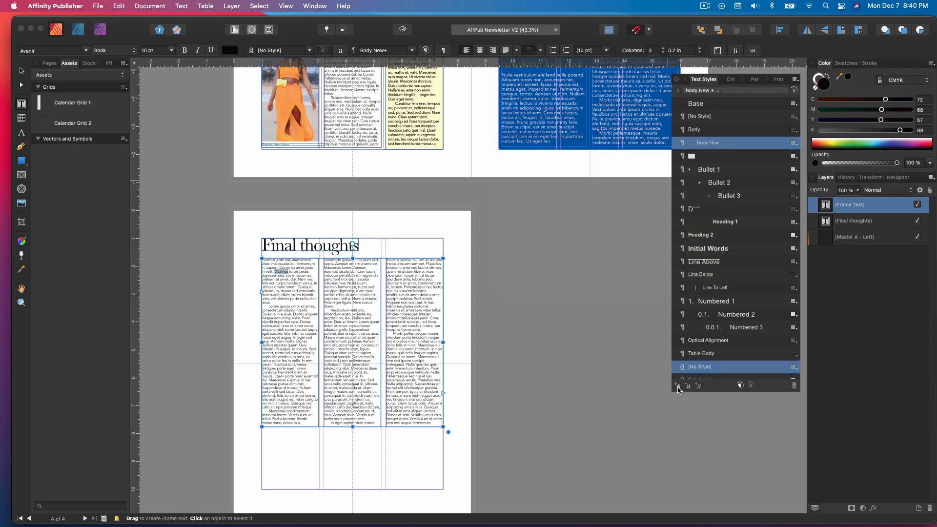
pyautogui.click(677, 386)
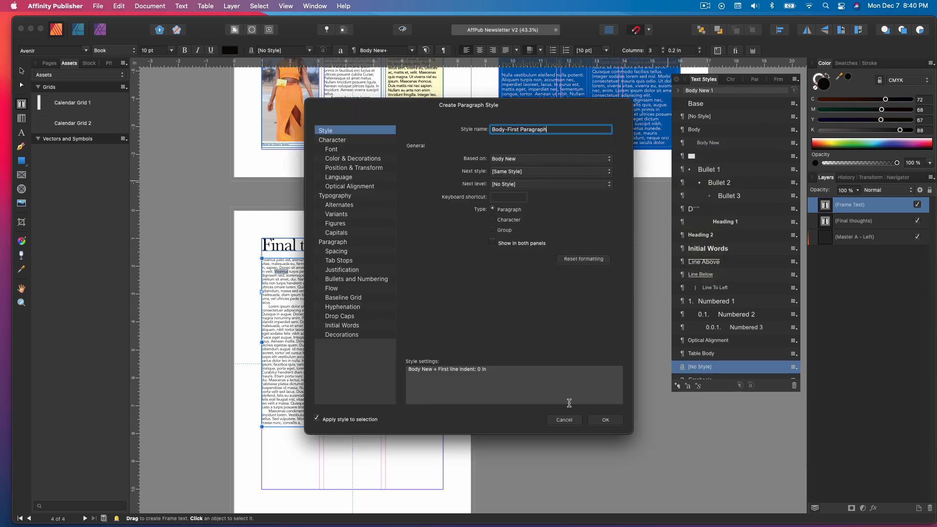
pyautogui.click(607, 420)
# Apply Body New to the main article's linked text on pages 2 and 3 and Body-First Paragraph to its opening paragraph.
pyautogui.scroll(8, 354, 306)
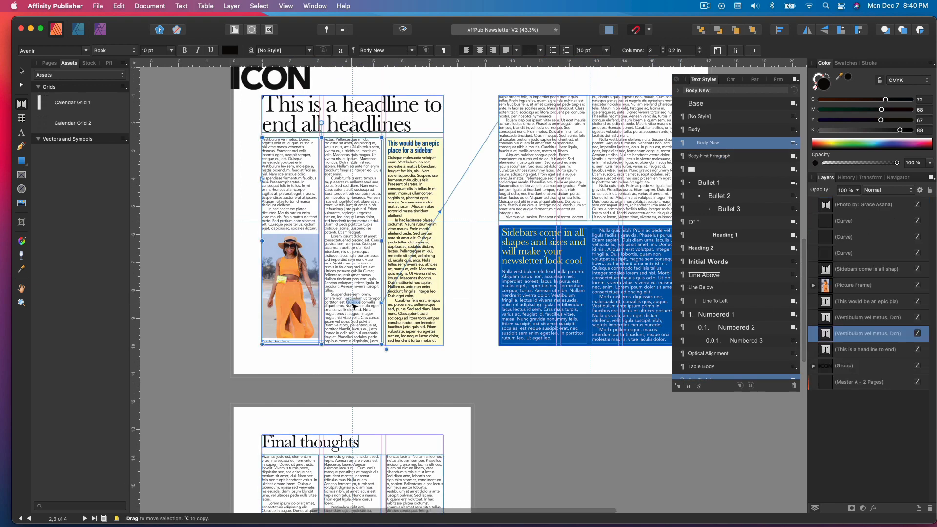
pyautogui.moveTo(268, 205); pyautogui.dragTo(561, 211)
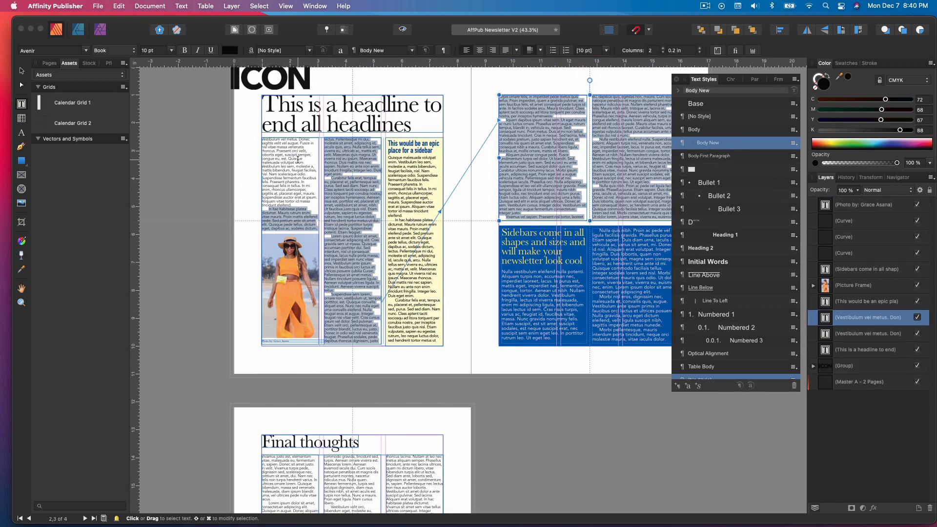
pyautogui.doubleClick(295, 158)
pyautogui.click(730, 156)
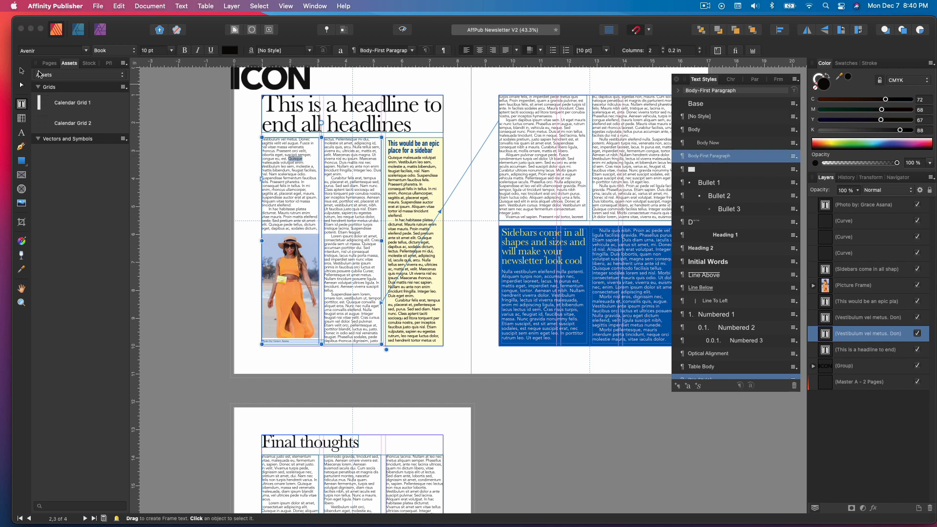
# Deselect the article text and delete the old "Body" paragraph style.
pyautogui.press('Escape')
pyautogui.click(740, 119)
pyautogui.click(722, 130)
pyautogui.press('Escape')
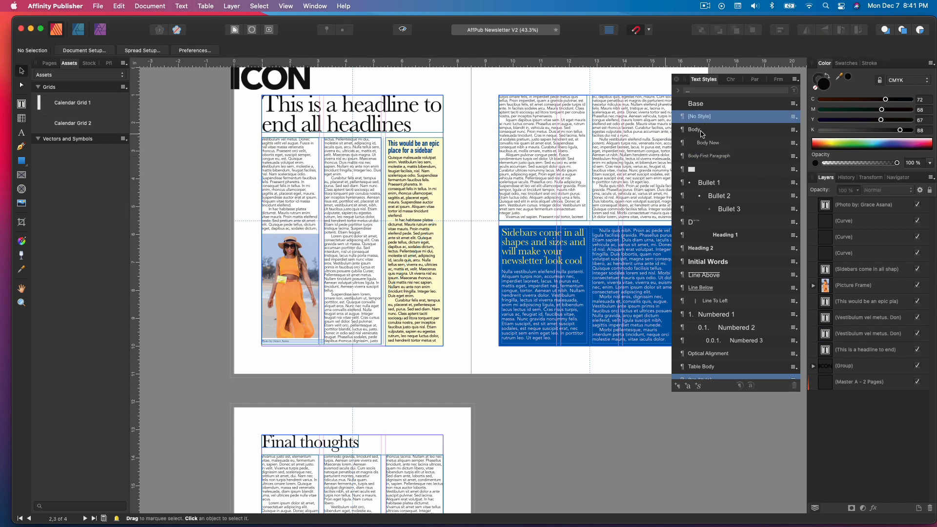
pyautogui.click(793, 386)
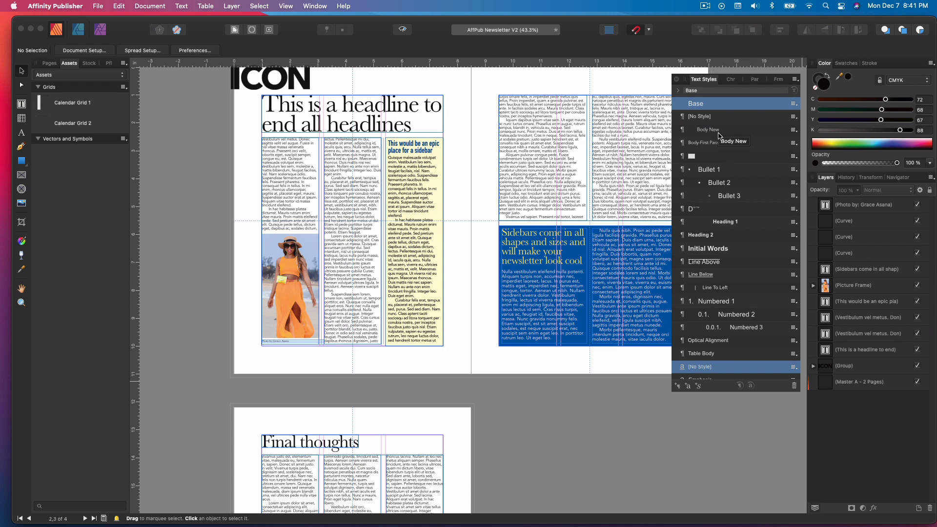
# Set the fill for new text frames to the same blue as the page 3 sidebar, with nothing selected.
pyautogui.scroll(-10, 466, 242)
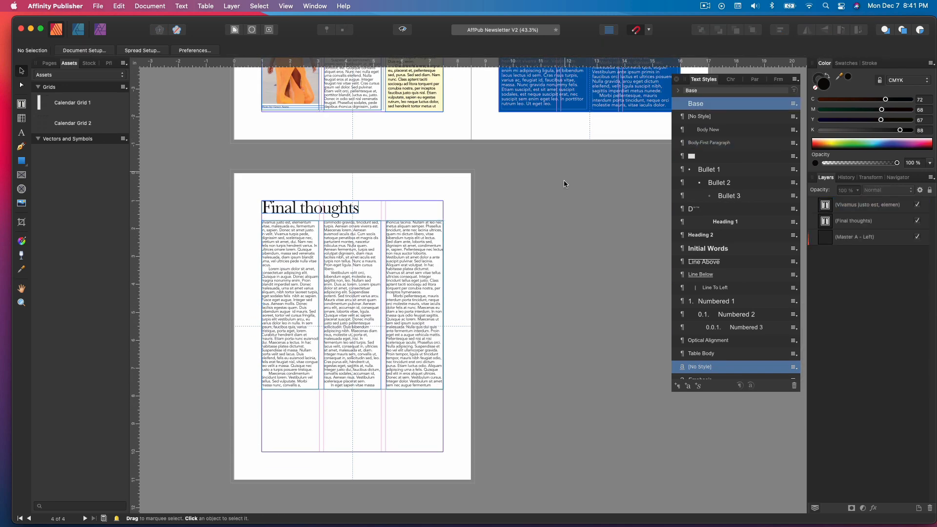
pyautogui.scroll(7, 574, 115)
pyautogui.click(610, 173)
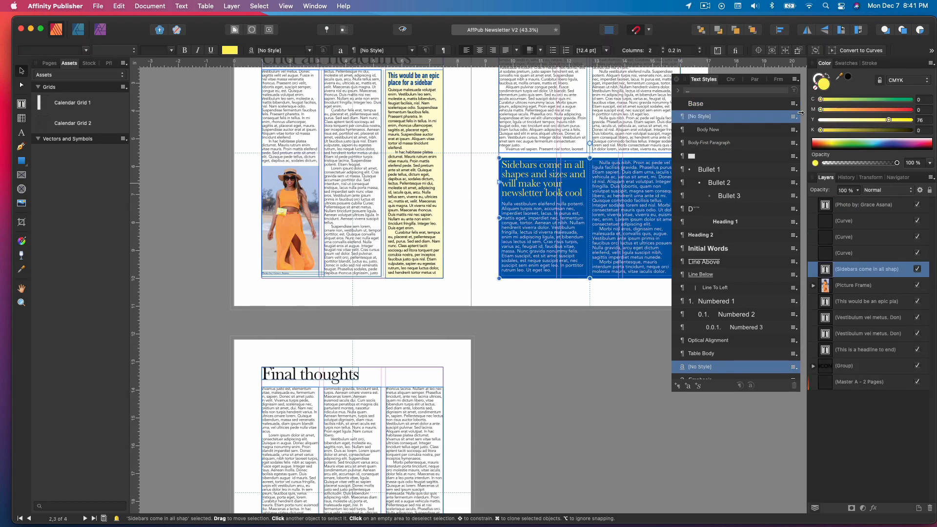
pyautogui.click(778, 79)
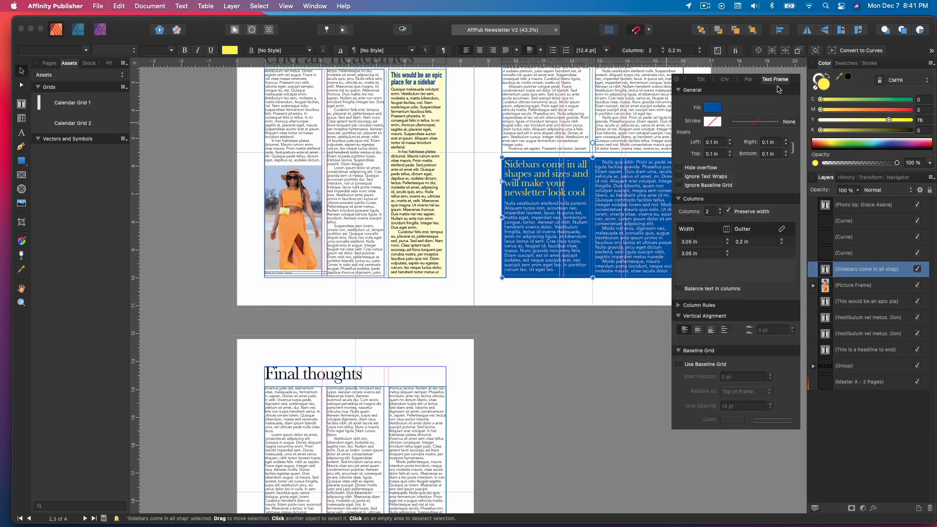
pyautogui.click(712, 108)
pyautogui.moveTo(829, 231)
pyautogui.mouseDown()
pyautogui.moveTo(791, 233)
pyautogui.moveTo(830, 233)
pyautogui.mouseUp()
pyautogui.click(593, 291)
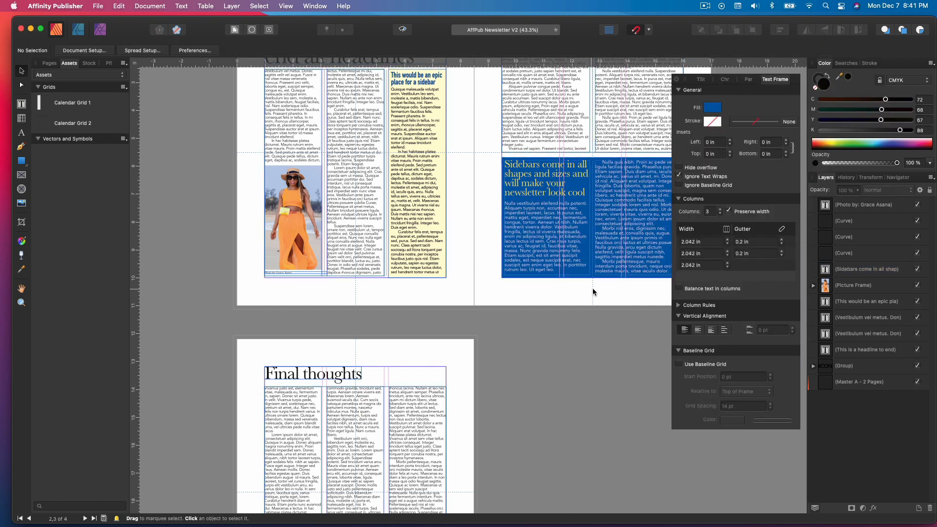
# Draw a 6.5 in wide blue text frame between the margins below the page 4 article and set it to two columns.
pyautogui.scroll(-5, 537, 293)
pyautogui.press('t')
pyautogui.moveTo(262, 330); pyautogui.dragTo(446, 271)
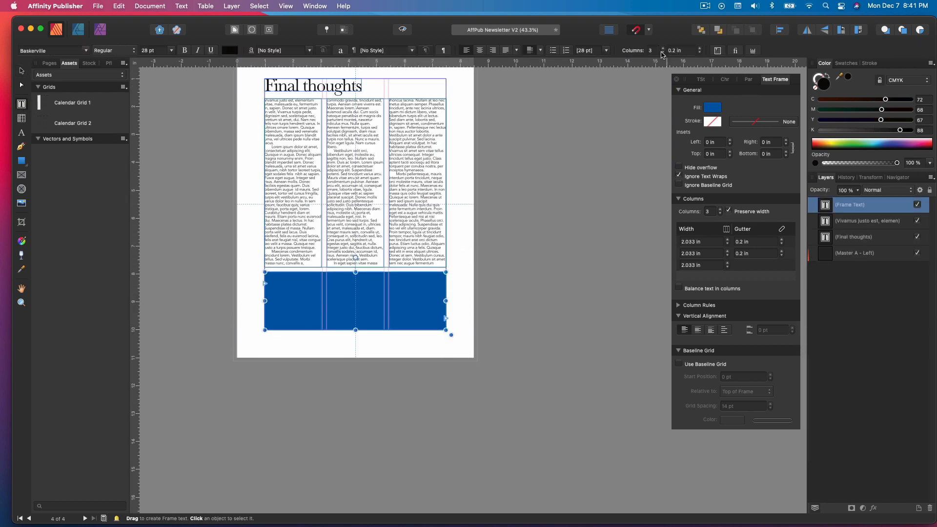
pyautogui.click(663, 53)
# Bring the masthead and publisher text over from the other application and paste it into the blue frame on page 4.
pyautogui.scroll(2, 309, 278)
pyautogui.scroll(3, 311, 277)
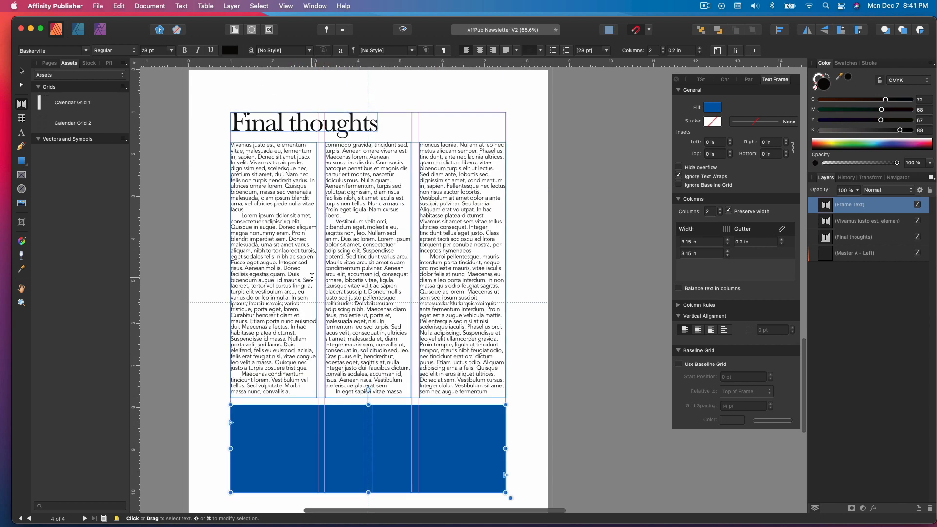
pyautogui.press('super+Tab')
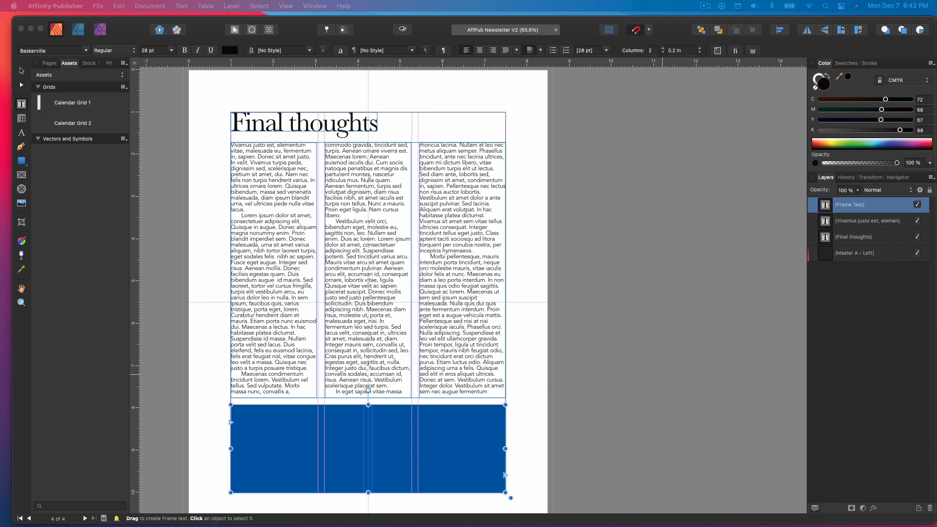
pyautogui.press('super+Tab')
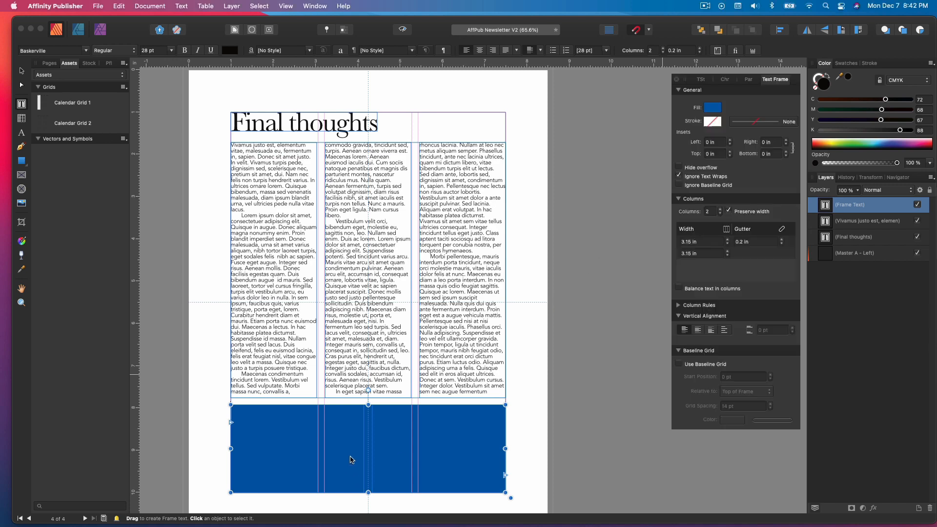
pyautogui.click(311, 441)
pyautogui.press('super+v')
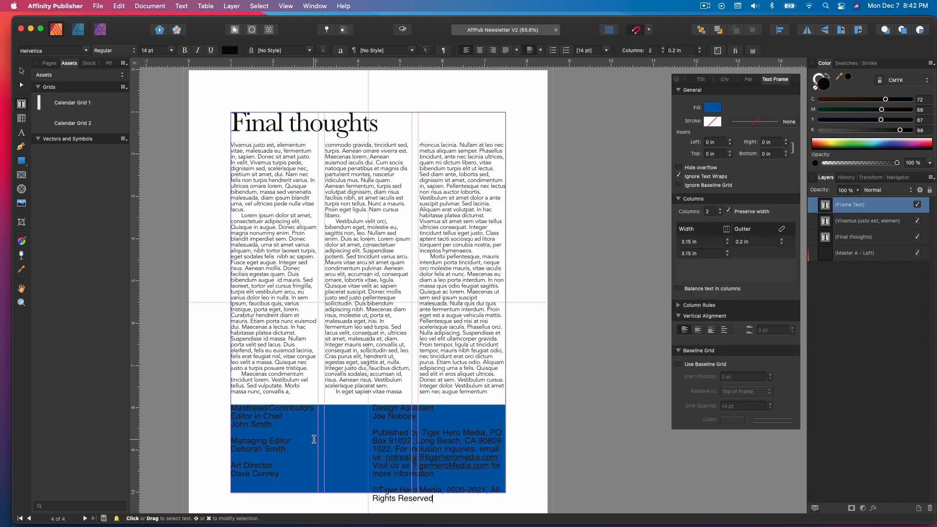
# Format all the text in the blue frame as white Avenir Medium at 11 pt.
pyautogui.press('super+a')
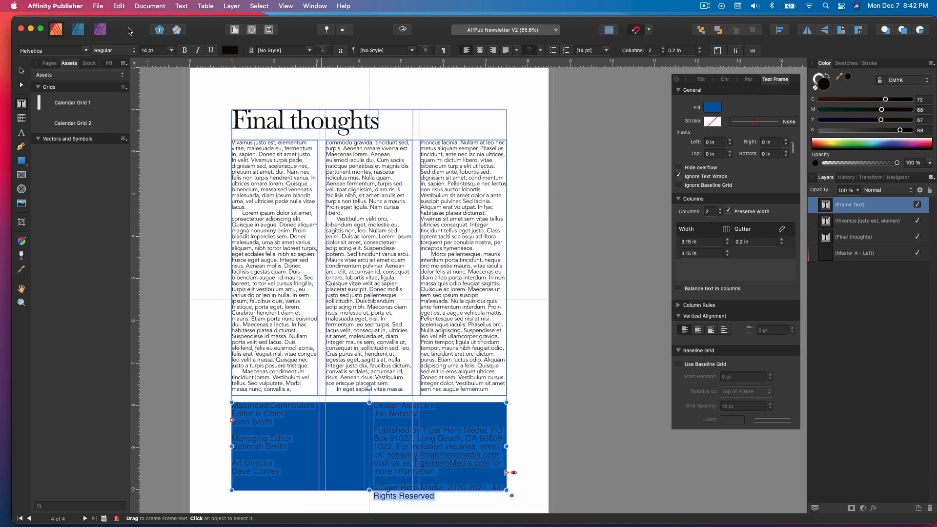
pyautogui.click(86, 51)
pyautogui.click(57, 121)
pyautogui.click(95, 49)
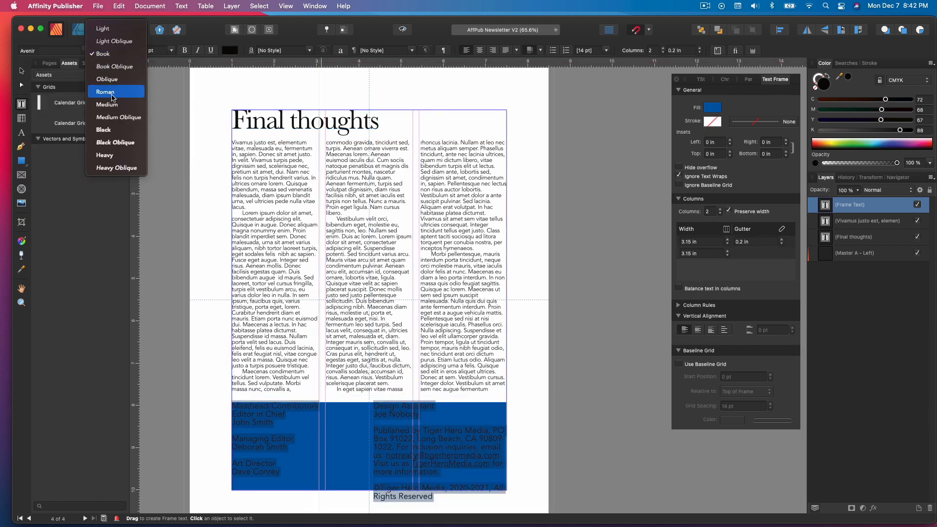
pyautogui.click(111, 104)
pyautogui.click(171, 50)
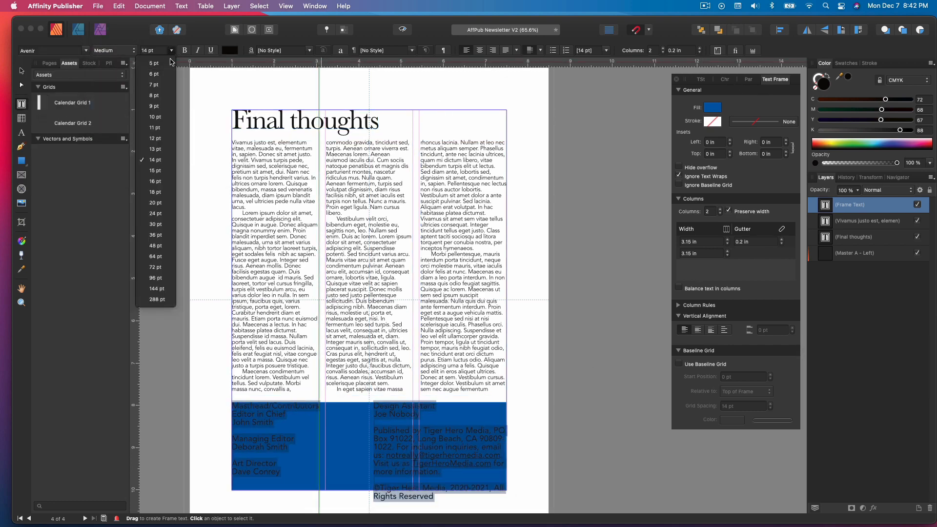
pyautogui.click(159, 134)
pyautogui.click(171, 50)
pyautogui.click(158, 123)
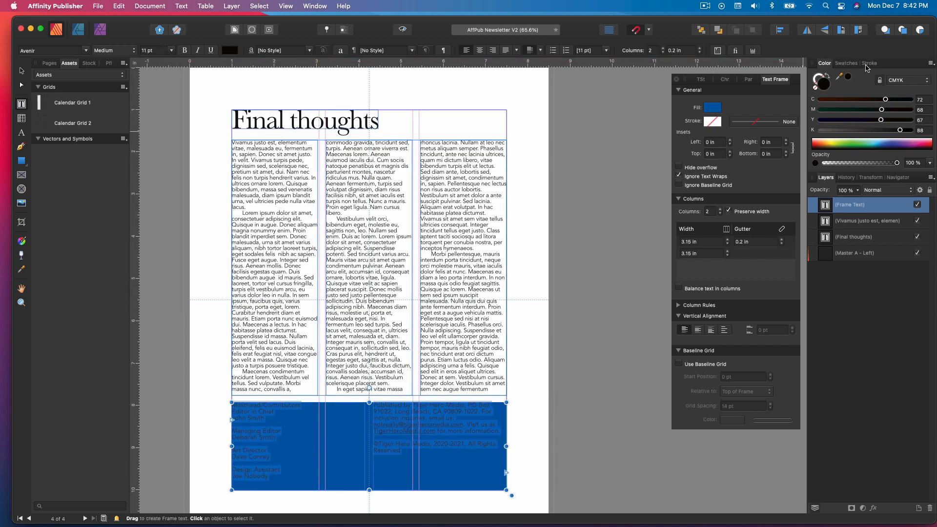
pyautogui.click(868, 140)
pyautogui.click(287, 408)
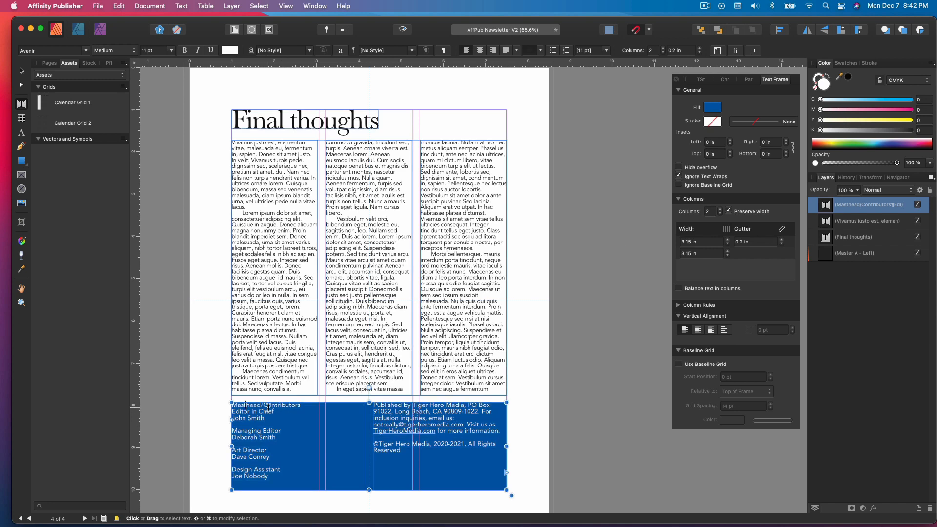
# Set the "Masthead/Contributors" heading to Avenir Heavy at 16 pt.
pyautogui.tripleClick(289, 404)
pyautogui.click(114, 51)
pyautogui.click(110, 104)
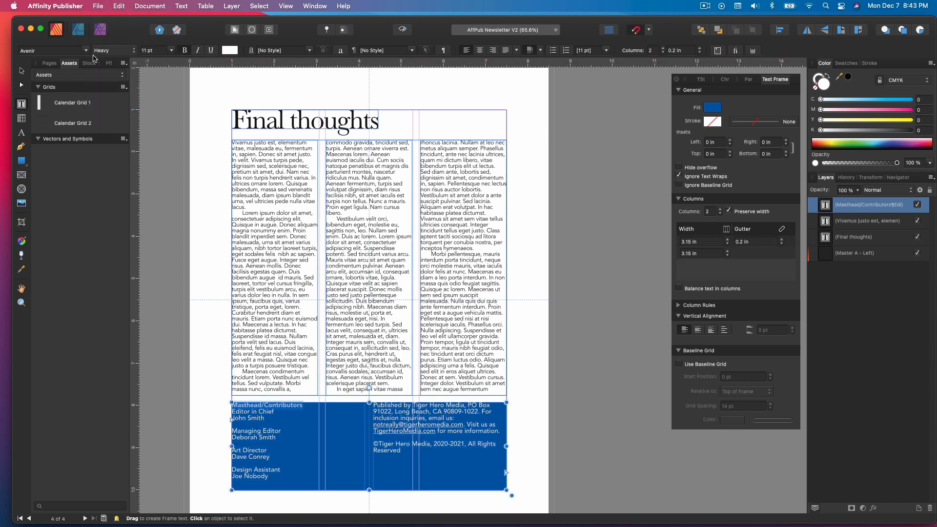
pyautogui.click(170, 51)
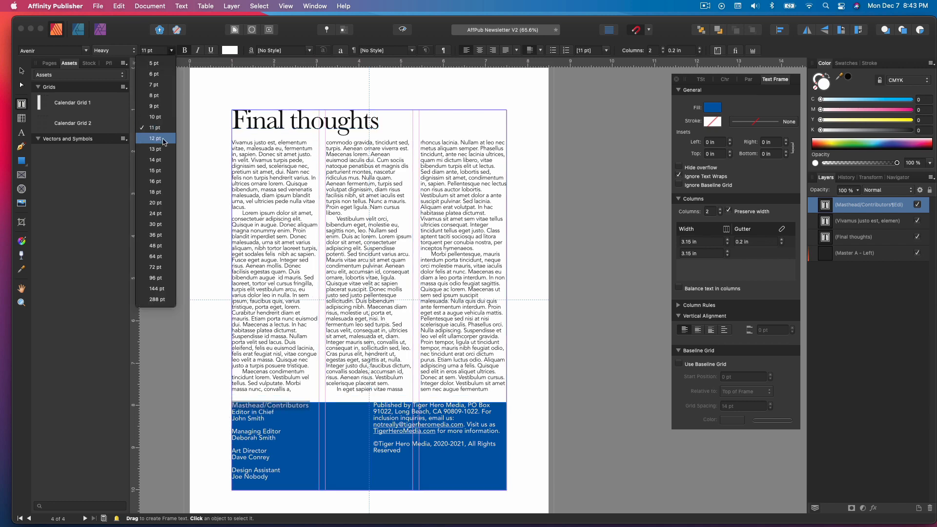
pyautogui.click(163, 181)
# Set the blue masthead frame's insets to 0.1 in on all four sides.
pyautogui.click(730, 141)
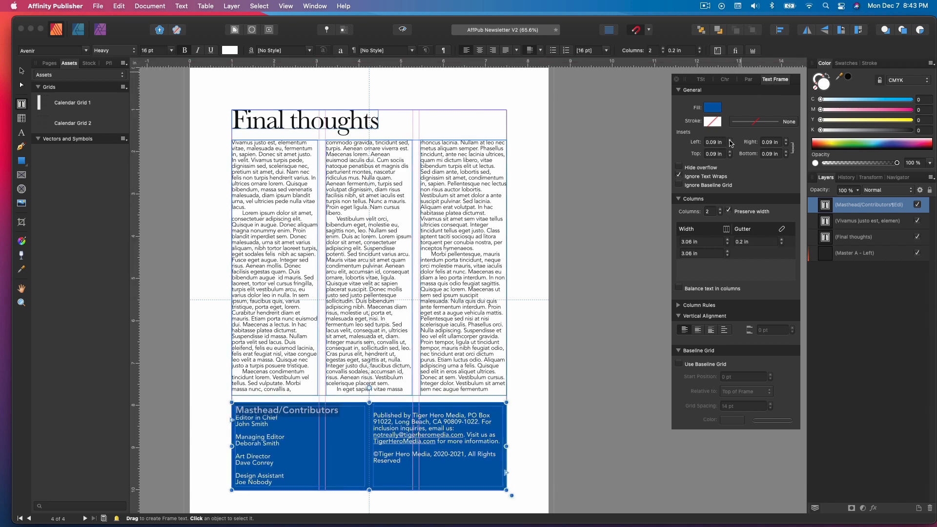
pyautogui.click(729, 141)
pyautogui.click(265, 451)
# Remove the blank line above "Managing Editor" in the blue masthead frame.
pyautogui.tripleClick(253, 437)
pyautogui.tripleClick(253, 418)
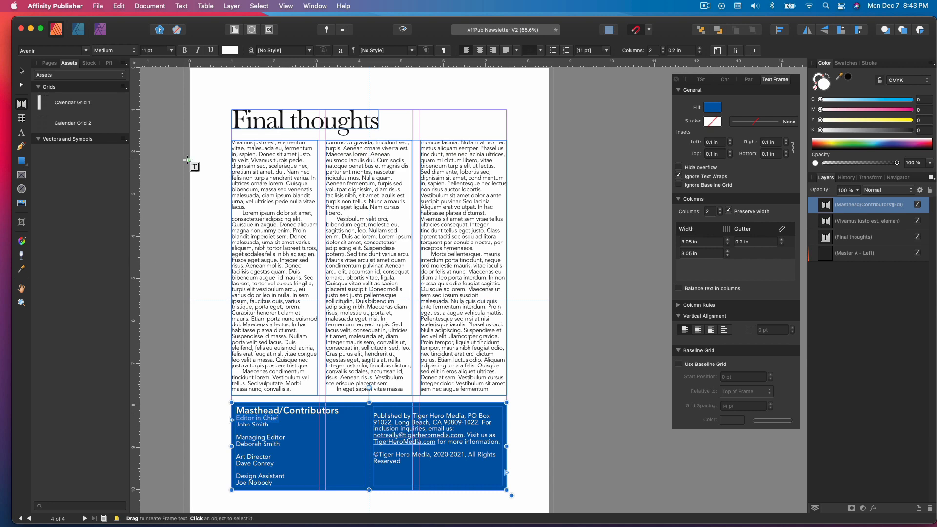
pyautogui.scroll(6, 249, 429)
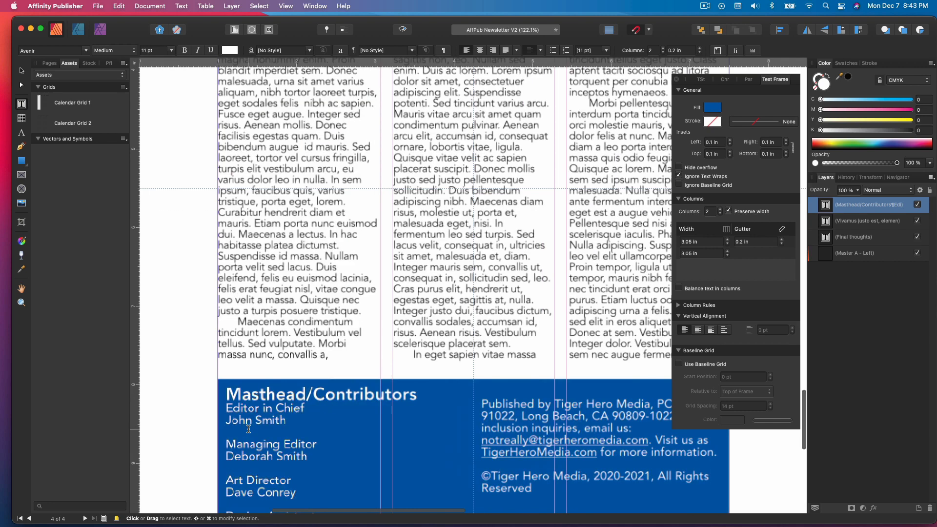
pyautogui.hotkey('alt', 'Up')
pyautogui.hotkey('alt', 'Up')
pyautogui.hotkey('alt', 'Up')
pyautogui.scroll(-1, 244, 428)
pyautogui.doubleClick(243, 427)
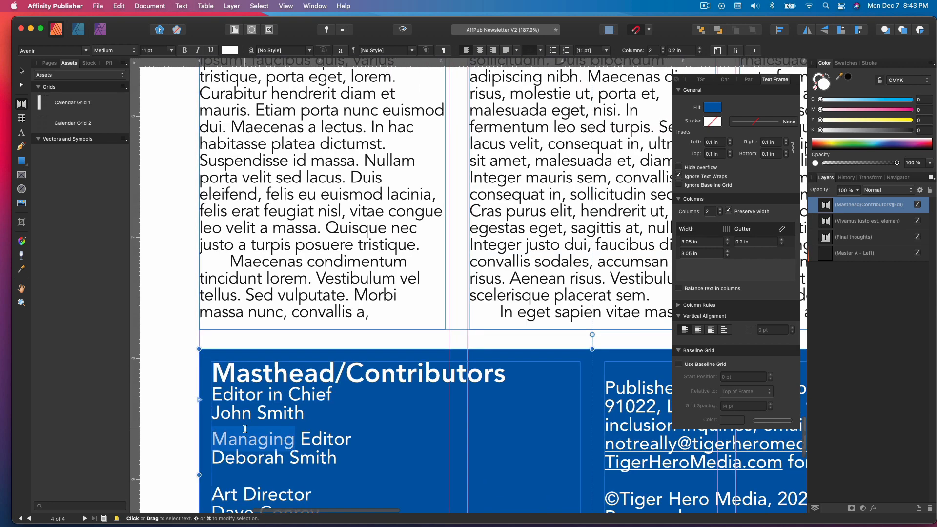
pyautogui.click(230, 421)
pyautogui.press('BackSpace')
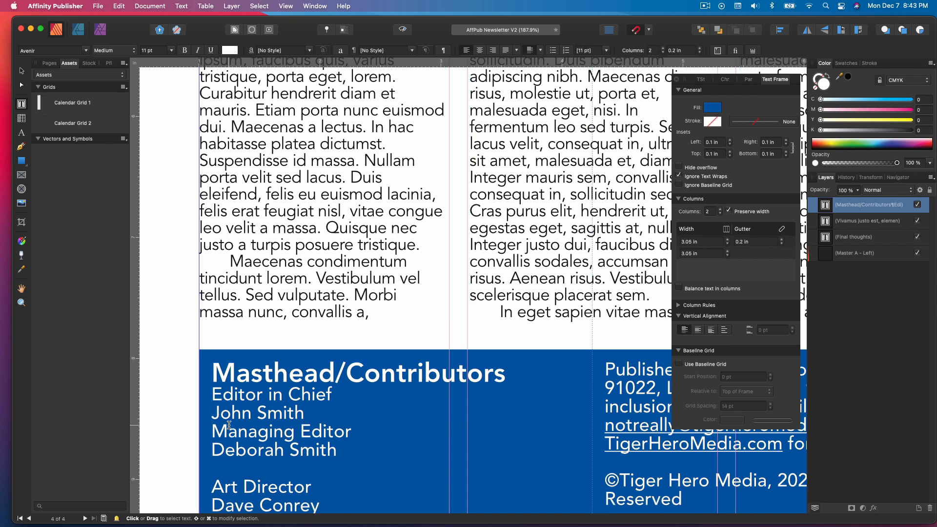
# Set the "Editor in Chief" line to Avenir Heavy and colour the "Masthead/Contributors" heading yellow with Y at 75.
pyautogui.tripleClick(243, 390)
pyautogui.click(113, 50)
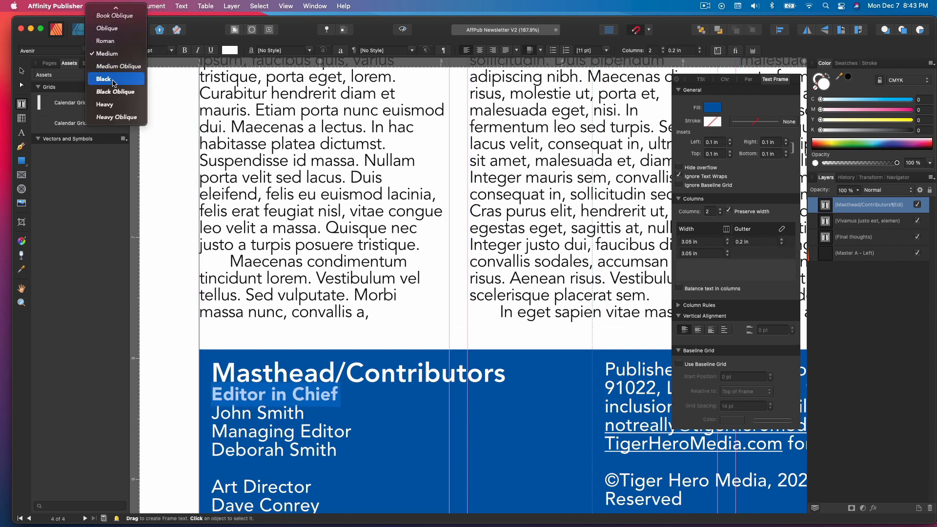
pyautogui.click(113, 105)
pyautogui.tripleClick(450, 364)
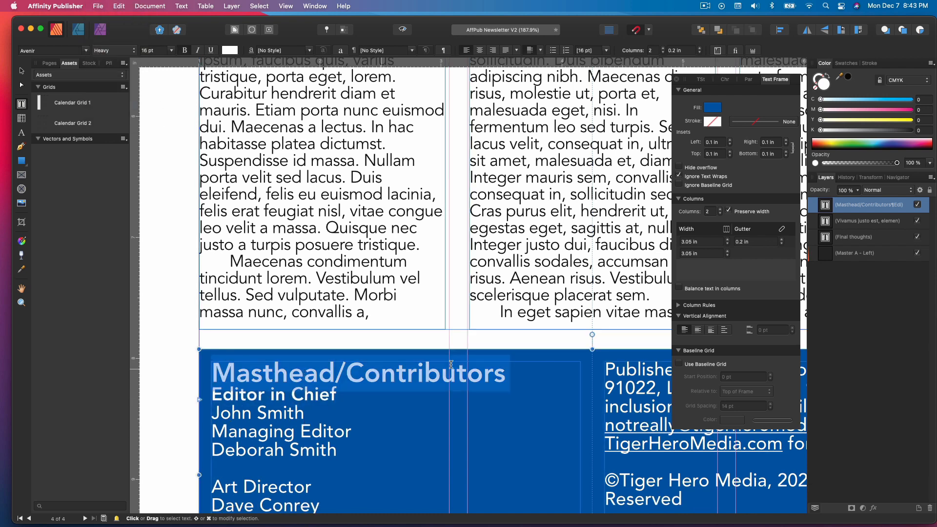
pyautogui.moveTo(875, 123); pyautogui.dragTo(892, 123)
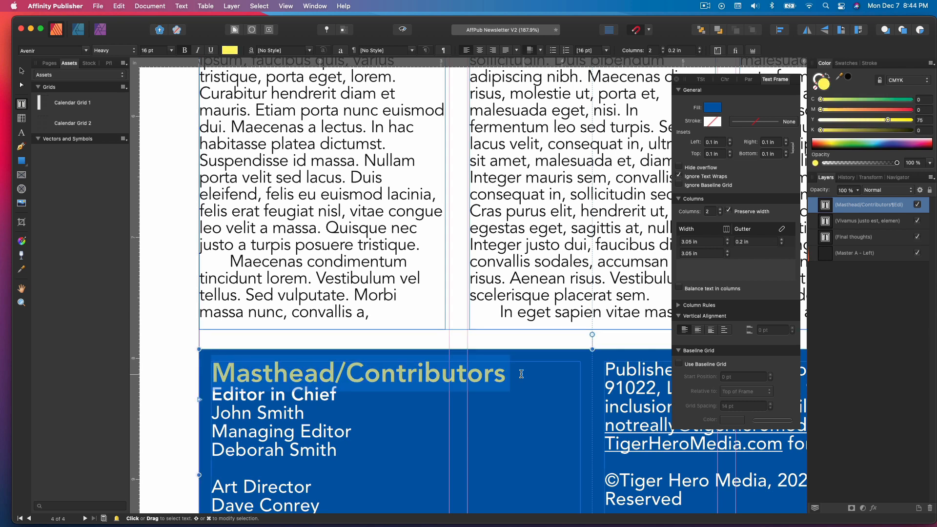
# Set the space before the "Editor in Chief" paragraph to 6 pt.
pyautogui.tripleClick(283, 423)
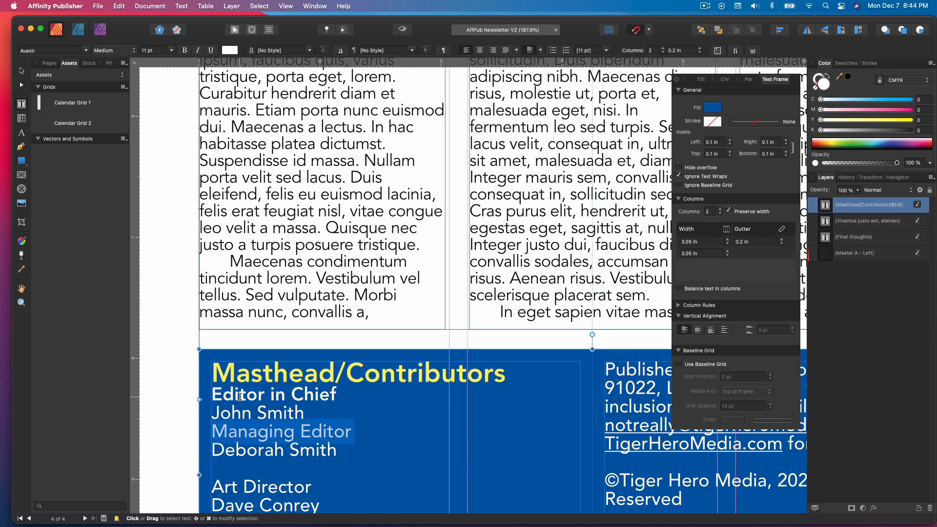
pyautogui.doubleClick(229, 415)
pyautogui.tripleClick(235, 394)
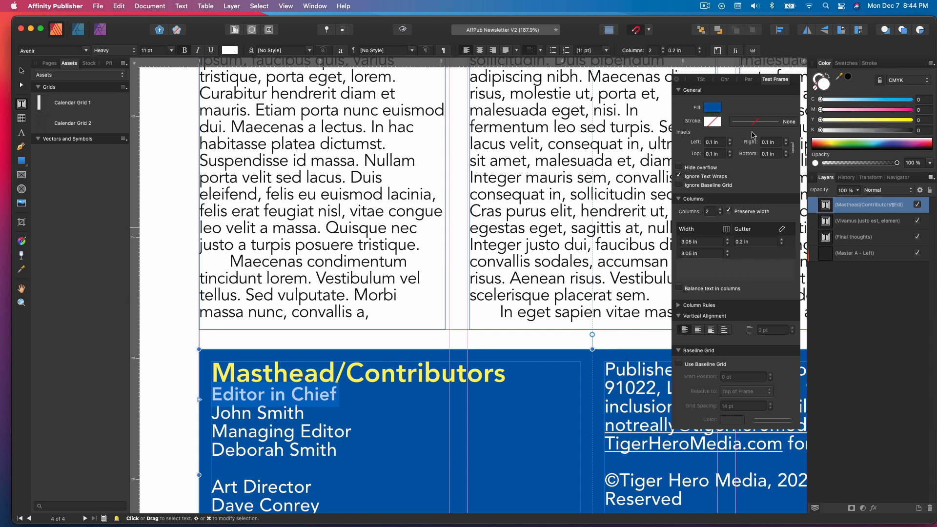
pyautogui.click(750, 83)
pyautogui.click(788, 151)
pyautogui.click(788, 152)
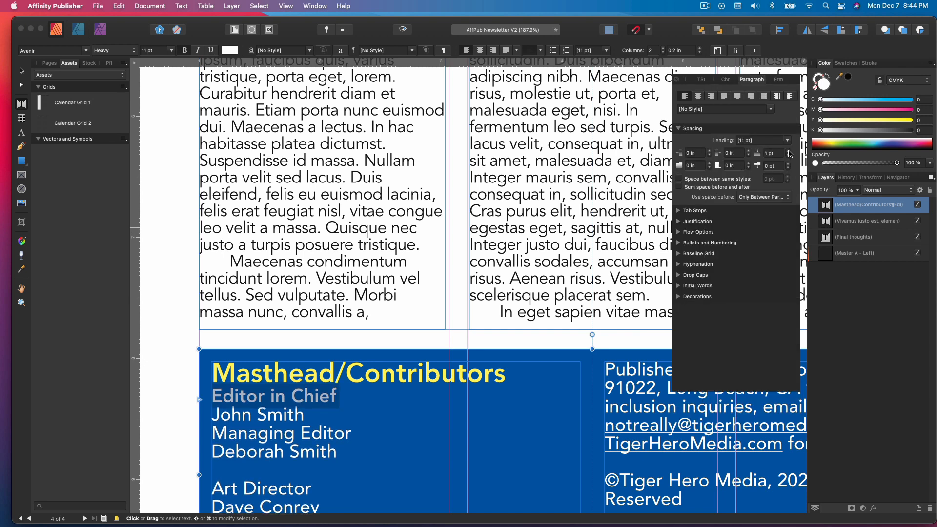
pyautogui.click(788, 151)
pyautogui.click(788, 151)
pyautogui.click(788, 152)
pyautogui.click(788, 152)
# Create a paragraph style named "Masthead-Title" from the "Editor in Chief" line and apply it to that line.
pyautogui.tripleClick(278, 444)
pyautogui.tripleClick(288, 400)
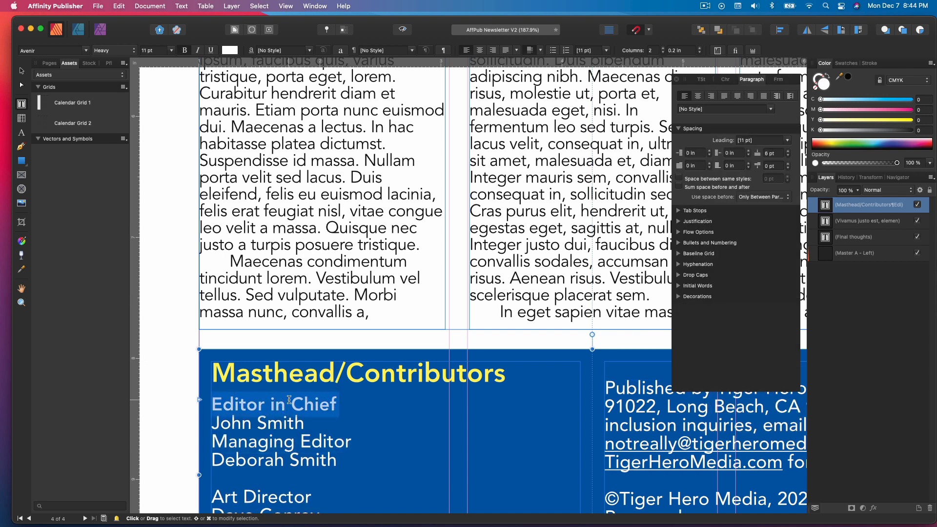
pyautogui.click(701, 79)
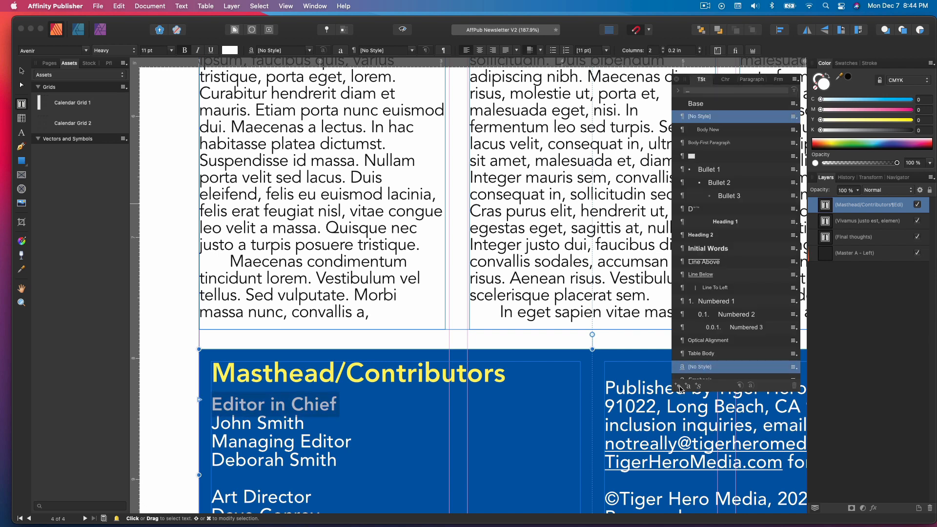
pyautogui.click(680, 386)
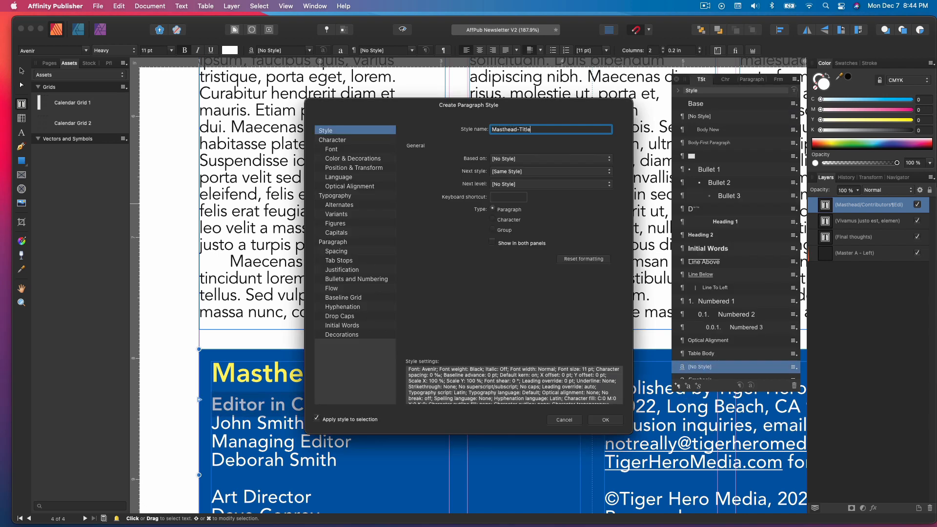
pyautogui.click(605, 420)
# Create a paragraph style named "Masthead-Name" from the name under "Editor in Chief" and apply it to that line.
pyautogui.scroll(-3, 319, 351)
pyautogui.tripleClick(319, 352)
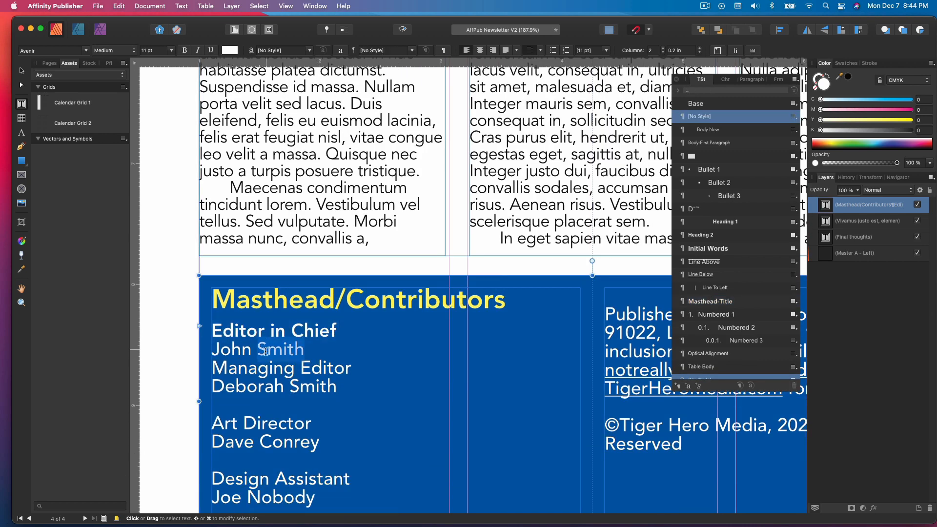
pyautogui.click(678, 386)
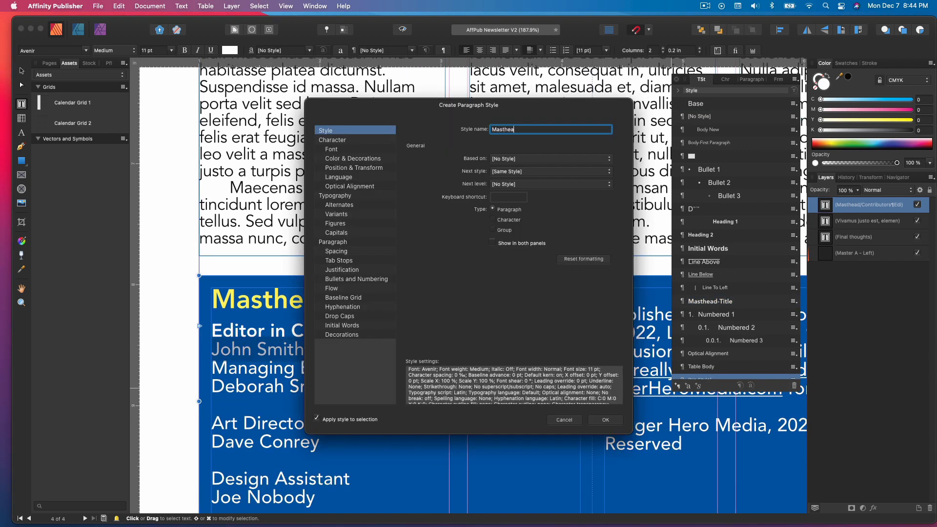
pyautogui.write('Masthead-Name')
pyautogui.click(604, 420)
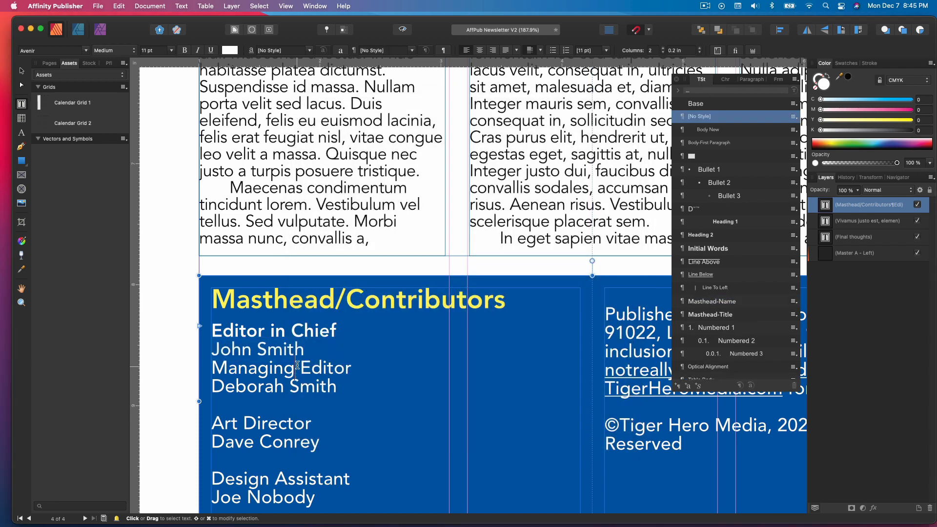
# Apply the Masthead-Title style to "Managing Editor" and the Masthead-Name style to the name below it.
pyautogui.click(296, 368)
pyautogui.click(732, 303)
pyautogui.click(316, 395)
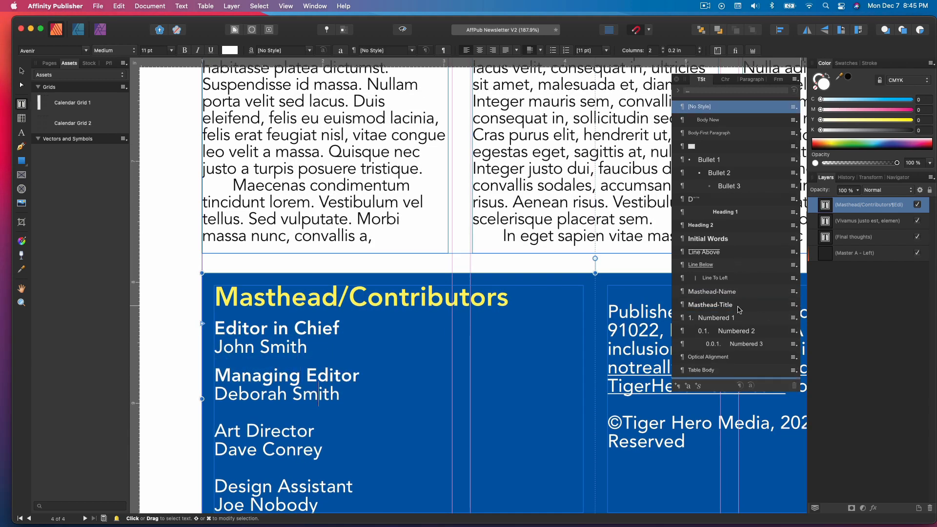
pyautogui.click(735, 295)
# Remove the blank lines above "Art Director" and "Design Assistant" and apply the Masthead-Title style to both titles.
pyautogui.click(286, 412)
pyautogui.press('BackSpace')
pyautogui.click(282, 413)
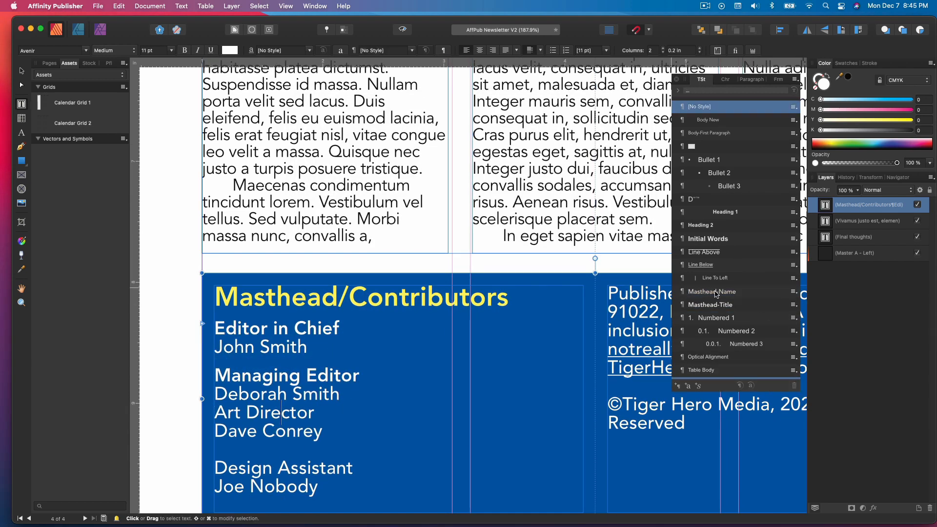
pyautogui.click(715, 306)
pyautogui.click(298, 475)
pyautogui.click(722, 304)
pyautogui.click(364, 456)
pyautogui.press('BackSpace')
# Apply the Masthead-Name style to the name under "Art Director".
pyautogui.click(286, 401)
pyautogui.click(285, 422)
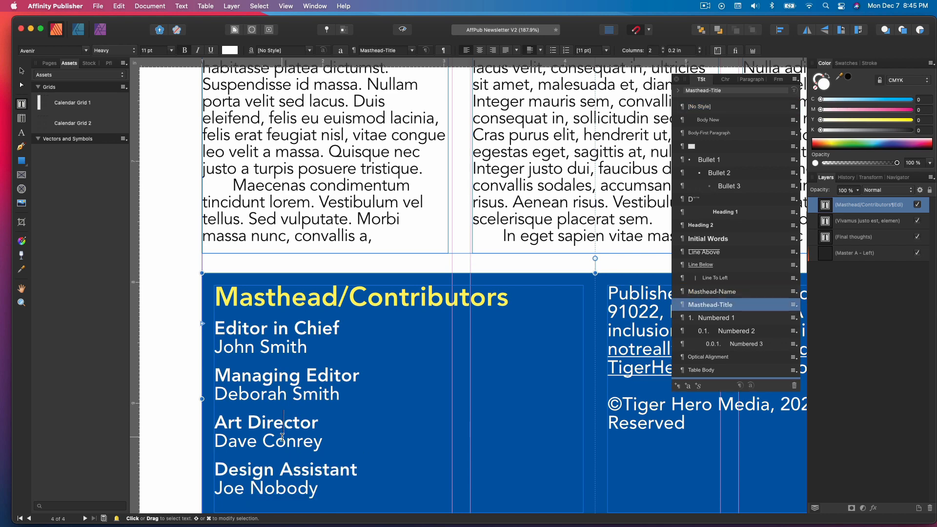
pyautogui.doubleClick(285, 441)
pyautogui.click(722, 292)
pyautogui.click(737, 294)
pyautogui.hscroll(5, 533, 382)
pyautogui.scroll(-2, 533, 383)
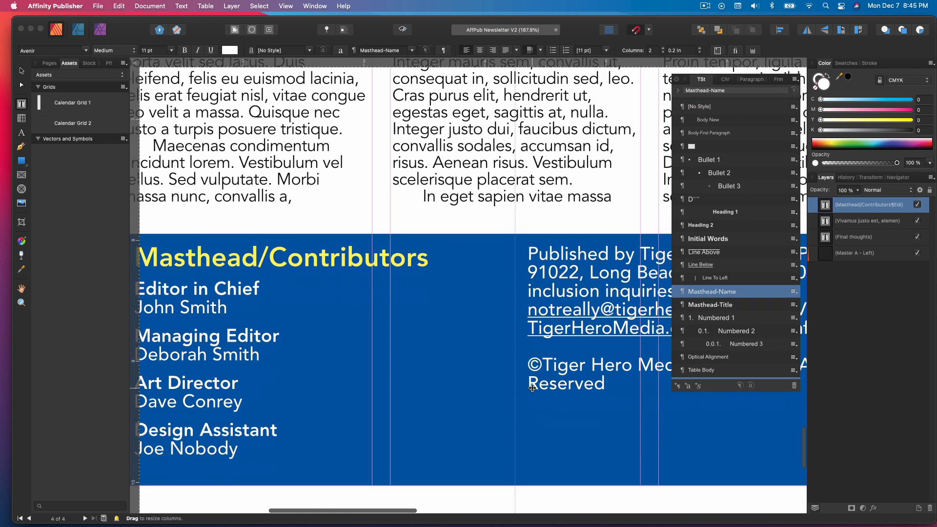
pyautogui.moveTo(541, 374); pyautogui.dragTo(122, 275)
pyautogui.click(728, 294)
pyautogui.press('super+z')
pyautogui.hscroll(-4, 494, 346)
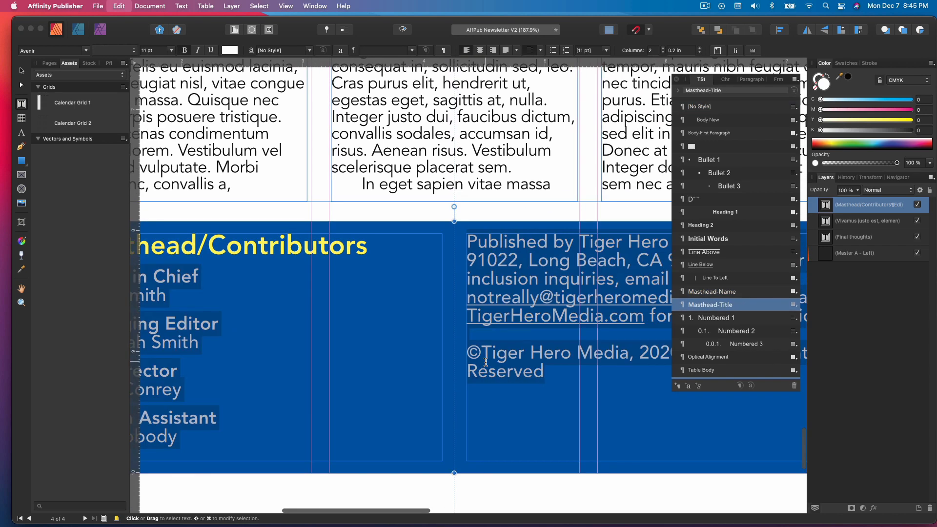
# Apply the Masthead-Name style to the publisher and copyright text in the second column of the blue frame.
pyautogui.click(499, 362)
pyautogui.hscroll(3, 499, 360)
pyautogui.doubleClick(503, 242)
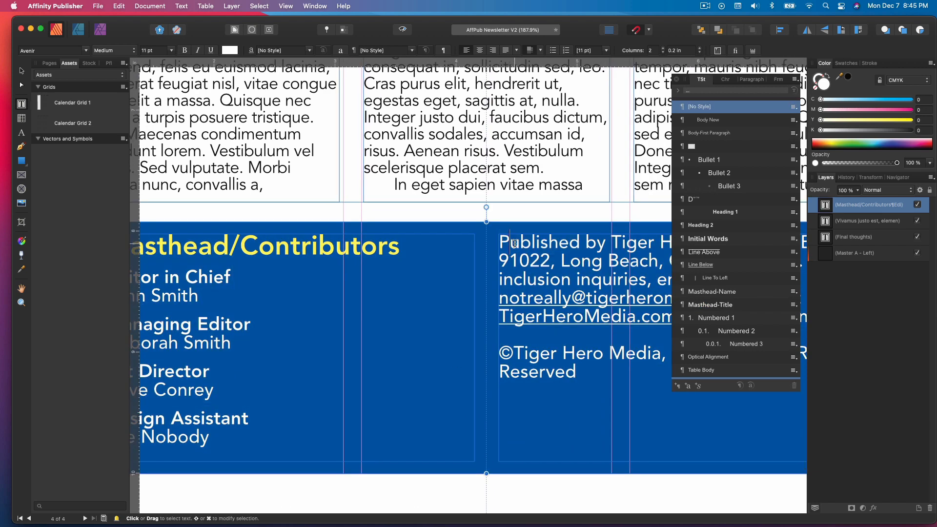
pyautogui.moveTo(503, 242); pyautogui.dragTo(559, 382)
pyautogui.click(732, 292)
# Break the copyright notice so that "All Rights Reserved" starts on its own line.
pyautogui.scroll(-3, 537, 373)
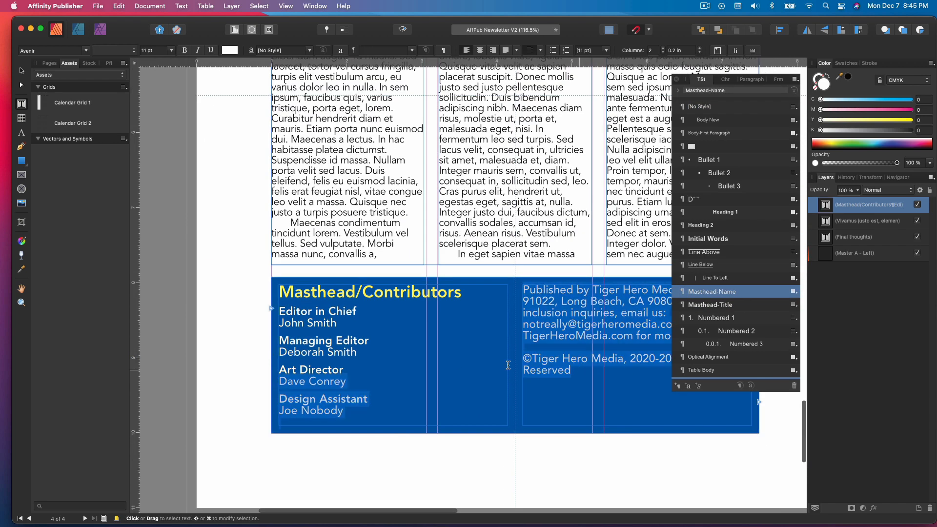
pyautogui.hscroll(1, 546, 376)
pyautogui.hscroll(3, 546, 376)
pyautogui.click(602, 360)
pyautogui.press('Return')
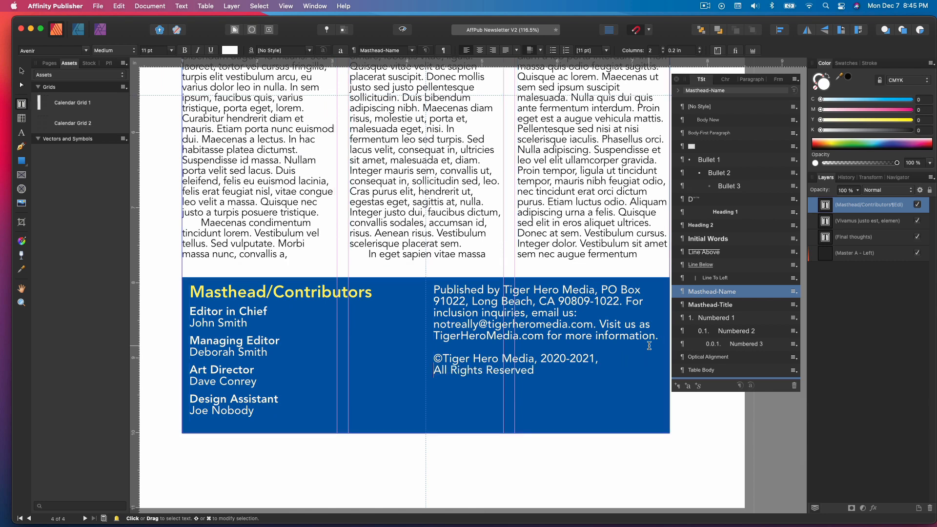
# Set the two-line copyright notice to Avenir Medium Oblique.
pyautogui.moveTo(541, 371); pyautogui.dragTo(438, 362)
pyautogui.click(114, 51)
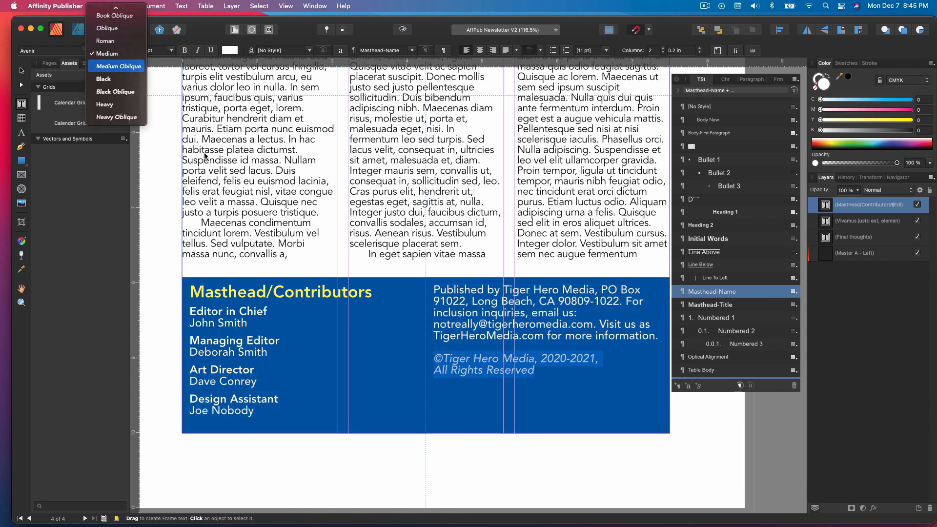
pyautogui.click(117, 59)
pyautogui.hscroll(-1, 507, 331)
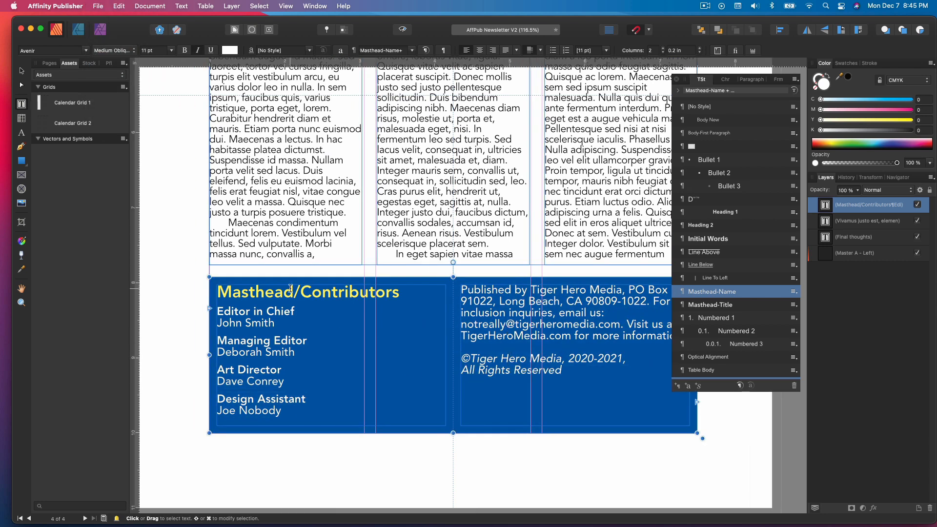
# Lower the blue masthead frame's top edge and extend the three-column body frame down towards it, to about 6.39 in high.
pyautogui.press('Escape')
pyautogui.moveTo(452, 277); pyautogui.dragTo(453, 299)
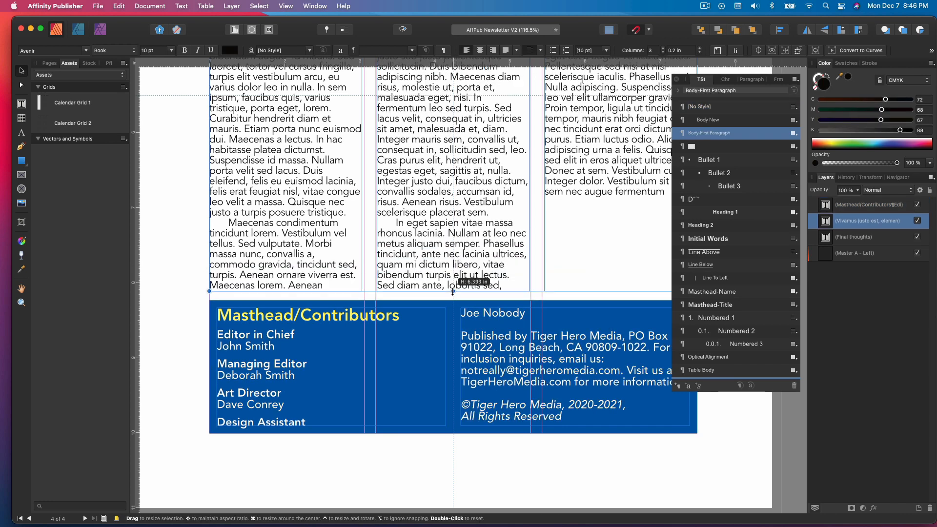
pyautogui.click(199, 279)
pyautogui.scroll(-5, 199, 279)
pyautogui.scroll(5, 429, 265)
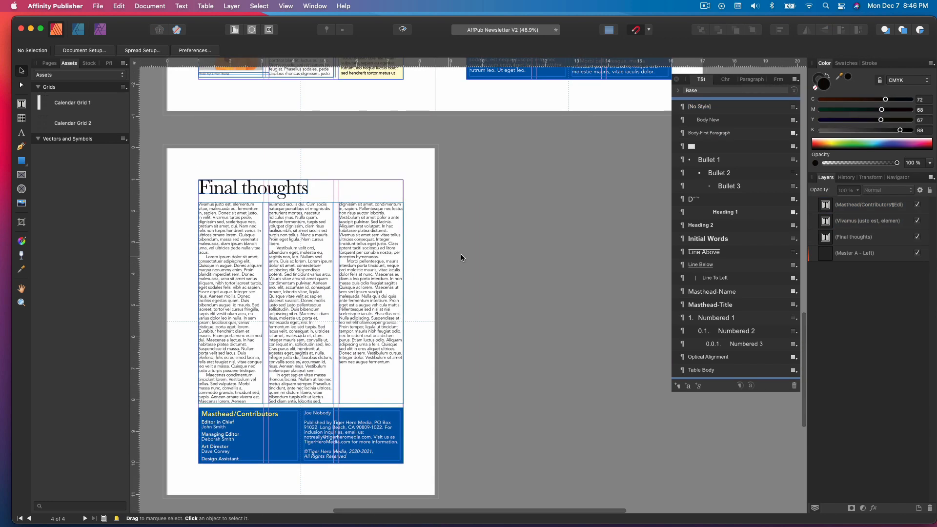
# Draw a text frame about 3.75 in wide on the pasteboard, slightly overlapping the outer edge of page 4.
pyautogui.click(21, 104)
pyautogui.moveTo(425, 247); pyautogui.dragTo(542, 339)
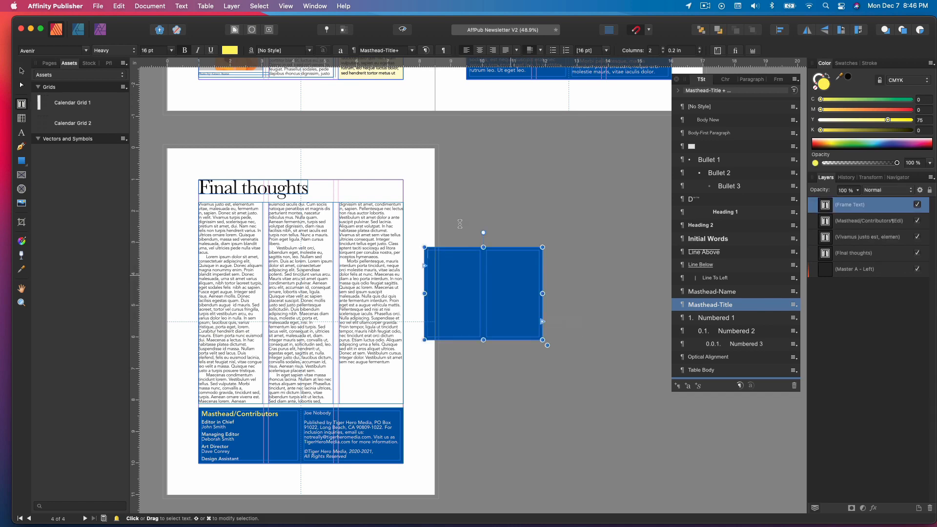
# Give the new text frame no fill, a single column and 0 in insets on all four sides.
pyautogui.click(779, 79)
pyautogui.click(711, 108)
pyautogui.click(813, 121)
pyautogui.click(663, 52)
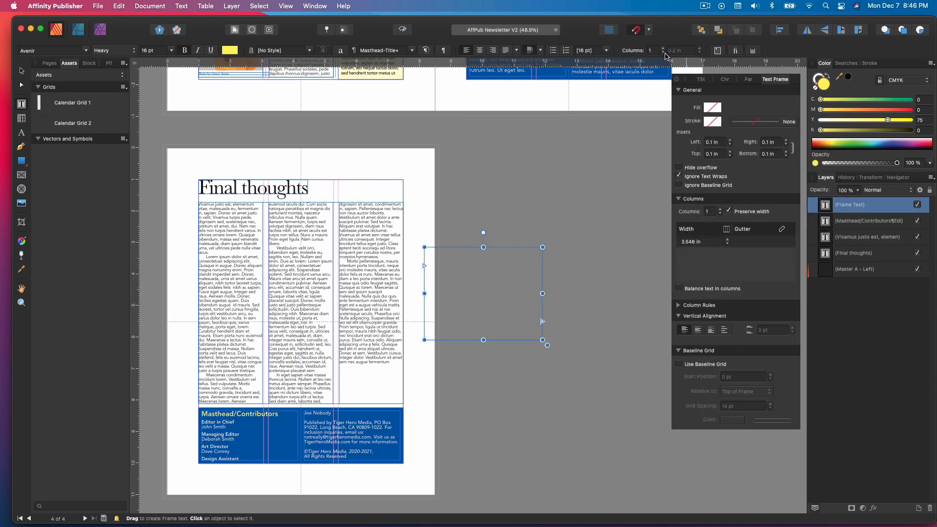
pyautogui.click(20, 71)
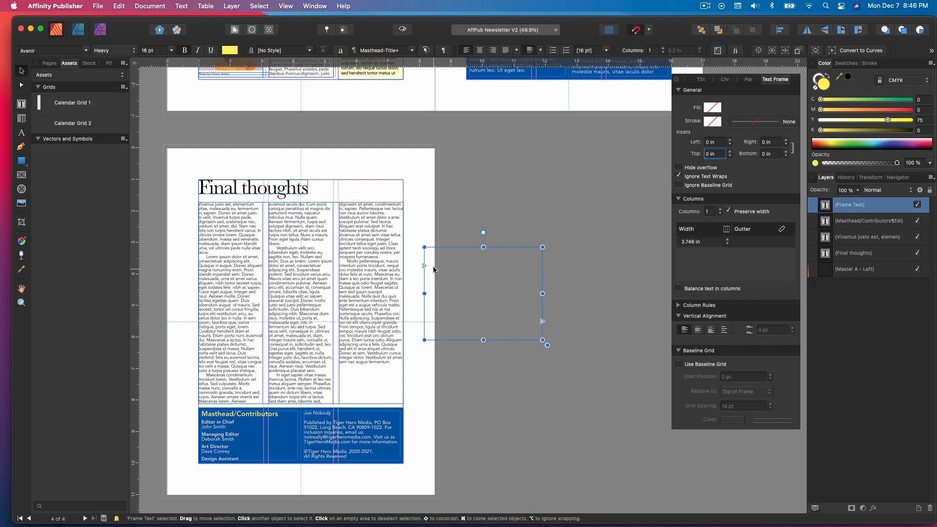
# Enter the pull quote "This would make a really cool pull quote set up, but I could be wrong." with an attribution to the art director.
pyautogui.write('t')
pyautogui.write('This')
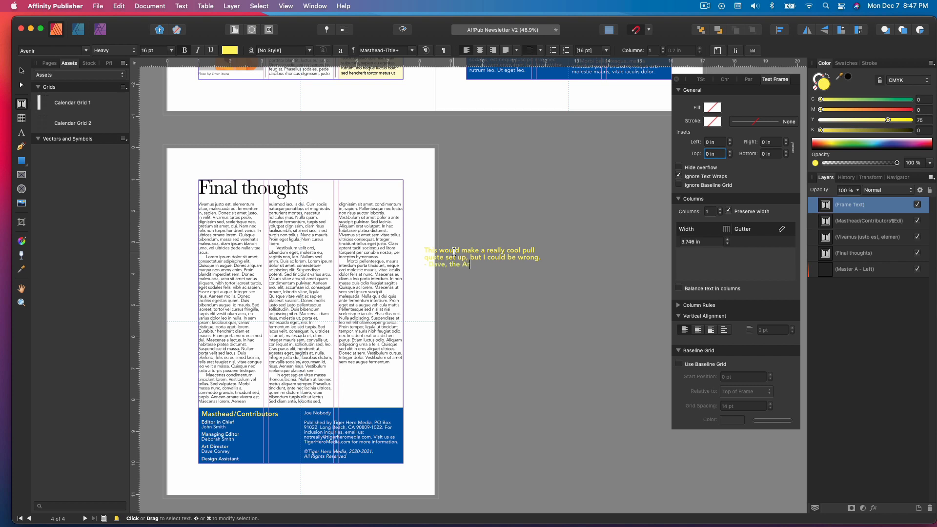
# Recolour all the pull quote text dark blue with C 52, M 0, Y 0 and K 50.
pyautogui.press('super+a')
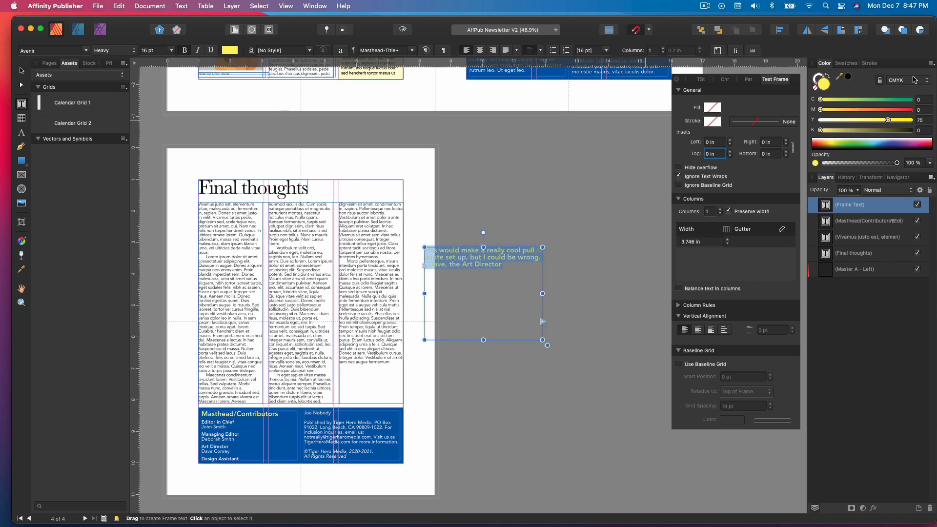
pyautogui.click(848, 78)
pyautogui.moveTo(857, 130); pyautogui.dragTo(865, 131)
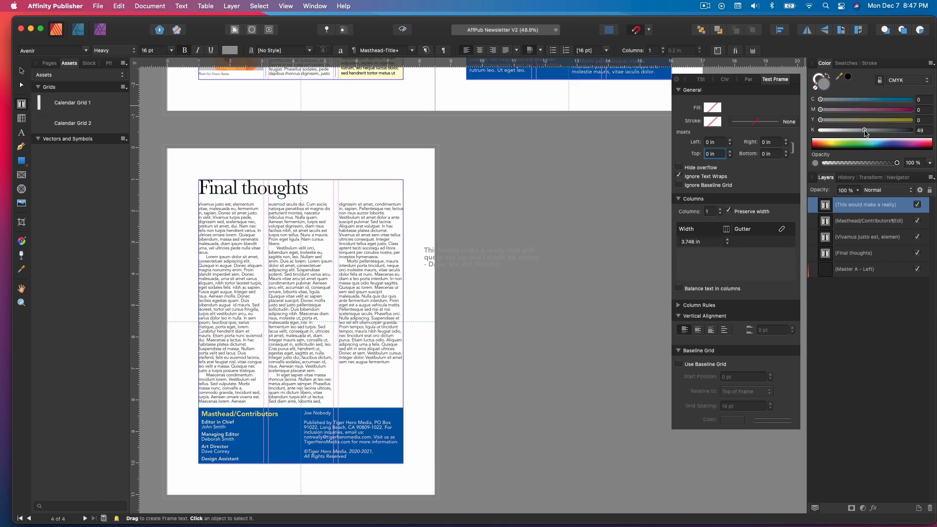
pyautogui.click(867, 99)
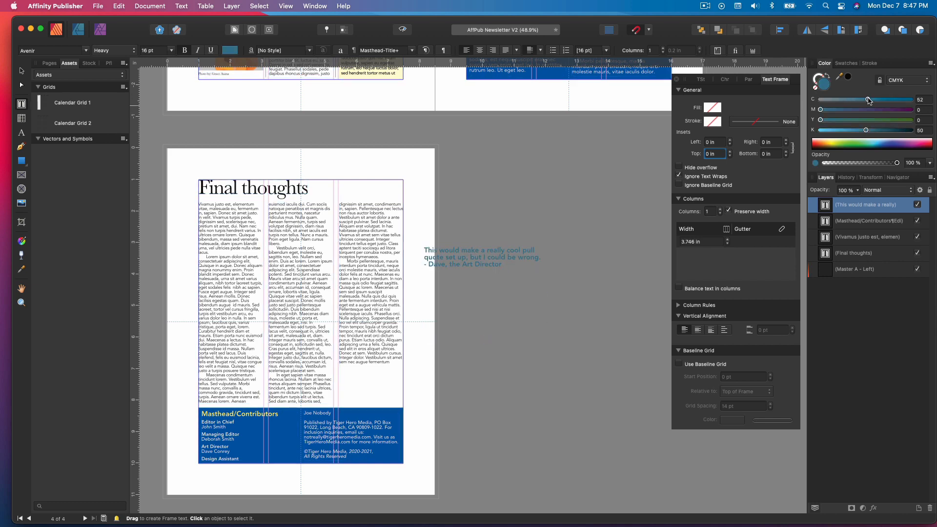
# Recolour all the pull quote text a lighter blue with C 60, M 40, Y 0 and K 0.
pyautogui.moveTo(867, 99); pyautogui.dragTo(883, 100)
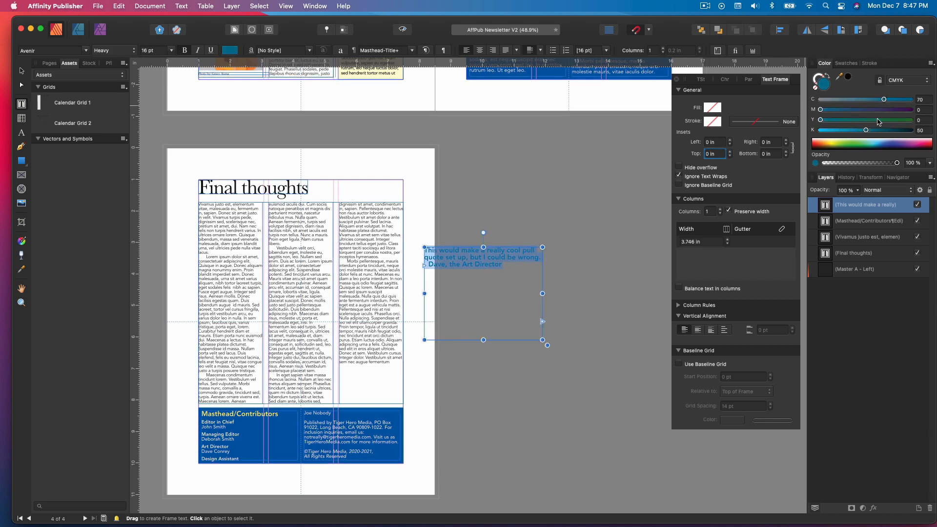
pyautogui.moveTo(866, 130); pyautogui.dragTo(847, 131)
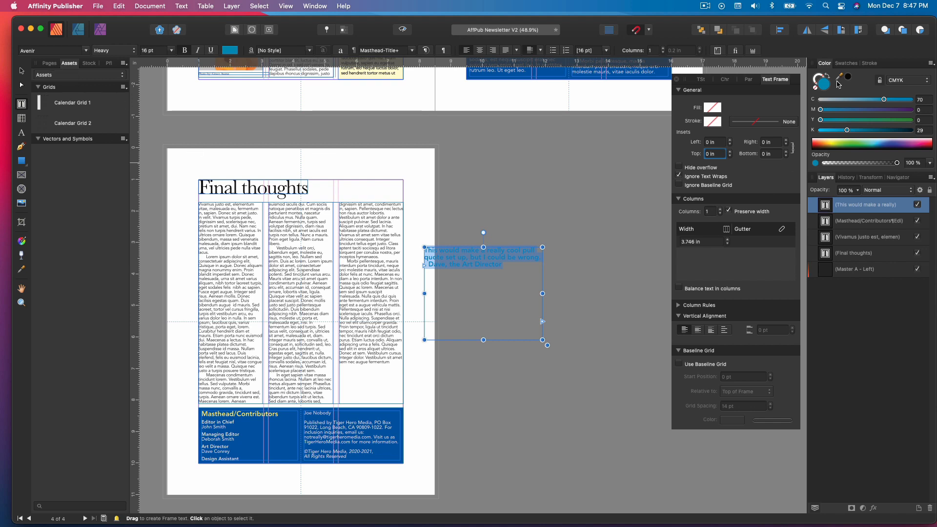
pyautogui.click(845, 63)
pyautogui.click(824, 64)
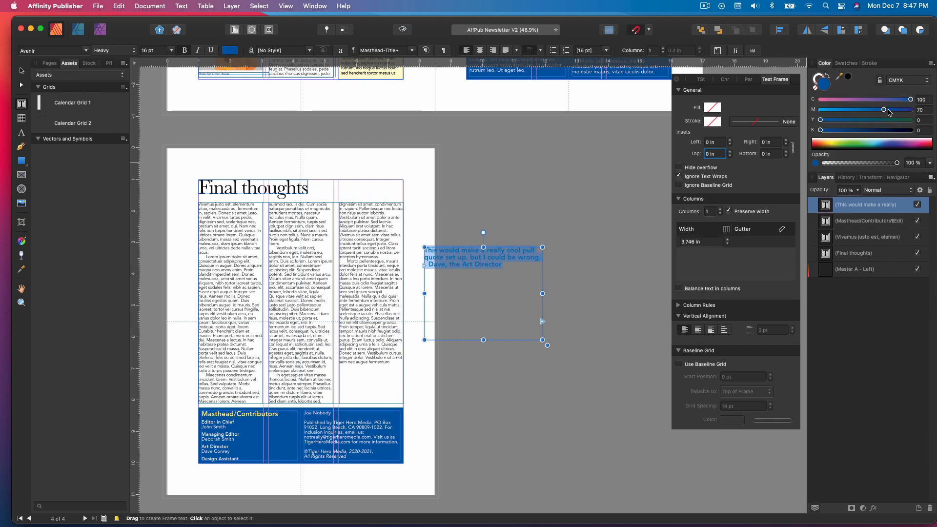
pyautogui.moveTo(885, 112); pyautogui.dragTo(849, 110)
pyautogui.moveTo(910, 100); pyautogui.dragTo(855, 111)
pyautogui.doubleClick(925, 101)
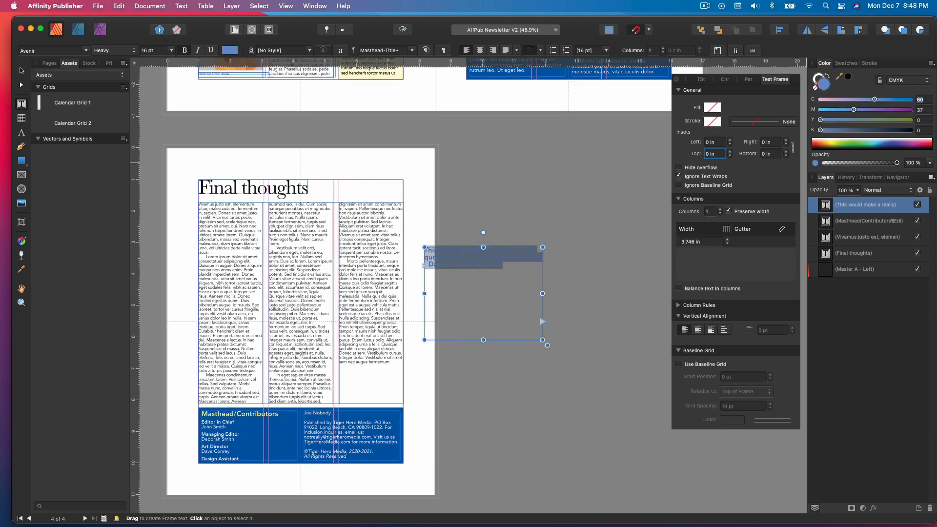
pyautogui.click(22, 71)
pyautogui.click(464, 220)
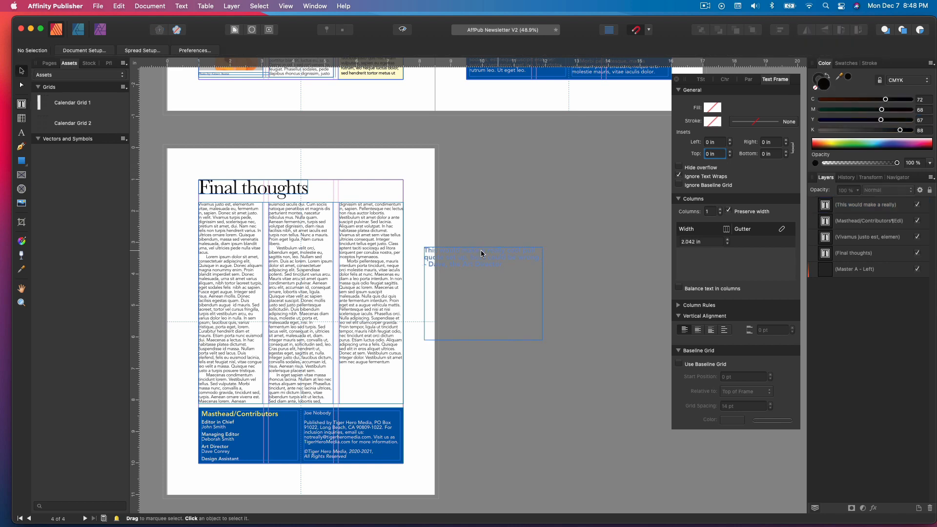
# Set all the pull quote text in Baskerville Regular at 20 pt.
pyautogui.doubleClick(478, 257)
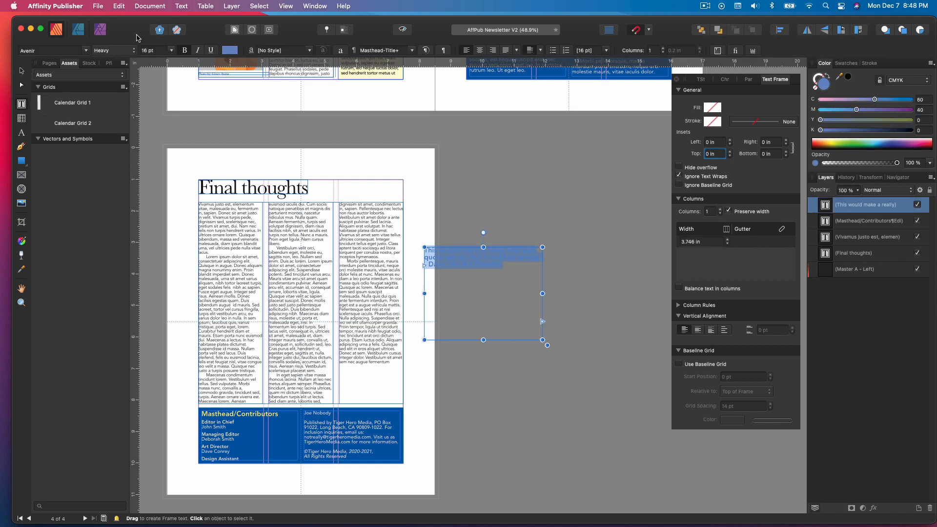
pyautogui.click(75, 54)
pyautogui.click(66, 100)
pyautogui.click(114, 50)
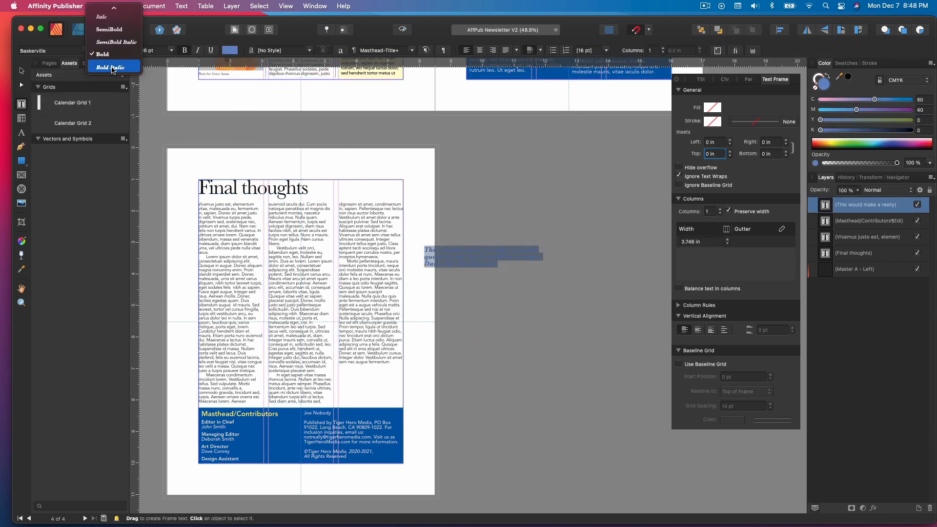
pyautogui.click(171, 50)
pyautogui.click(156, 203)
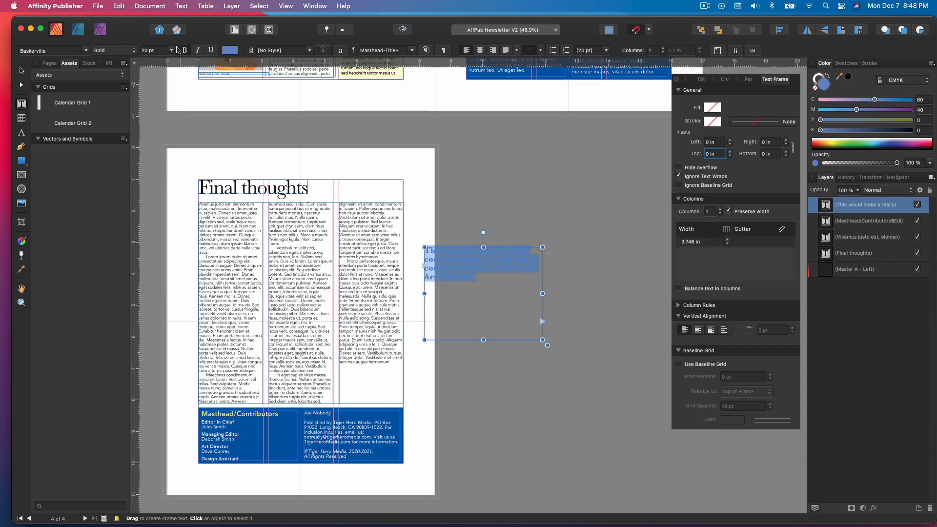
pyautogui.click(171, 50)
pyautogui.click(113, 50)
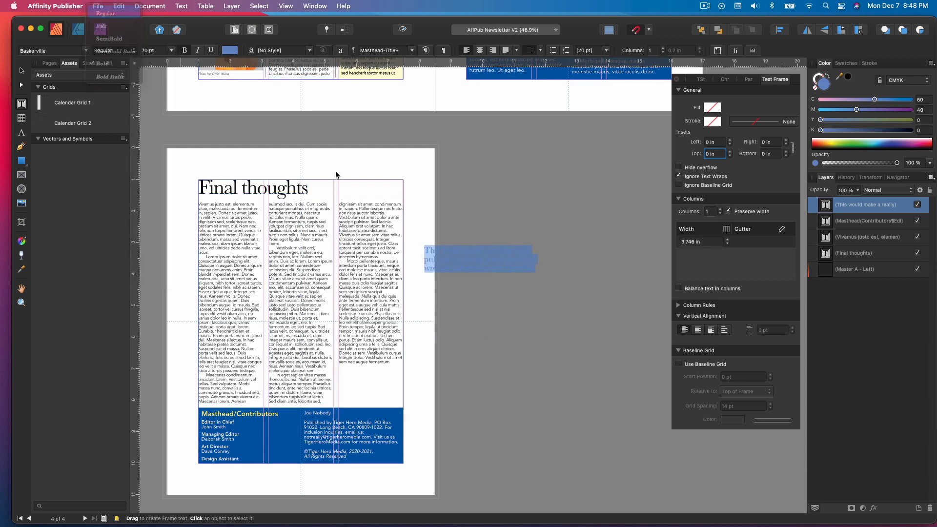
pyautogui.click(104, 11)
# In preview mode, scale the pull quote to 26.7 pt text and a frame about 2.42 in wide, overlapping the third column's outer edge.
pyautogui.click(22, 71)
pyautogui.moveTo(547, 345); pyautogui.dragTo(496, 313)
pyautogui.moveTo(472, 282); pyautogui.dragTo(416, 320)
pyautogui.click(403, 30)
pyautogui.click(469, 244)
pyautogui.click(420, 324)
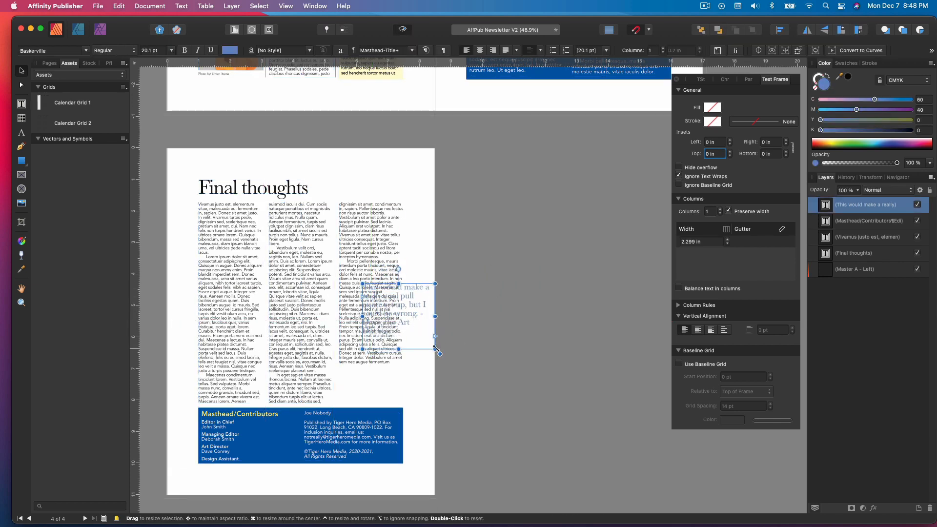
pyautogui.moveTo(437, 352); pyautogui.dragTo(439, 371)
pyautogui.moveTo(439, 327); pyautogui.dragTo(411, 308)
# Give the pull quote text frame a white fill.
pyautogui.click(712, 107)
pyautogui.click(728, 190)
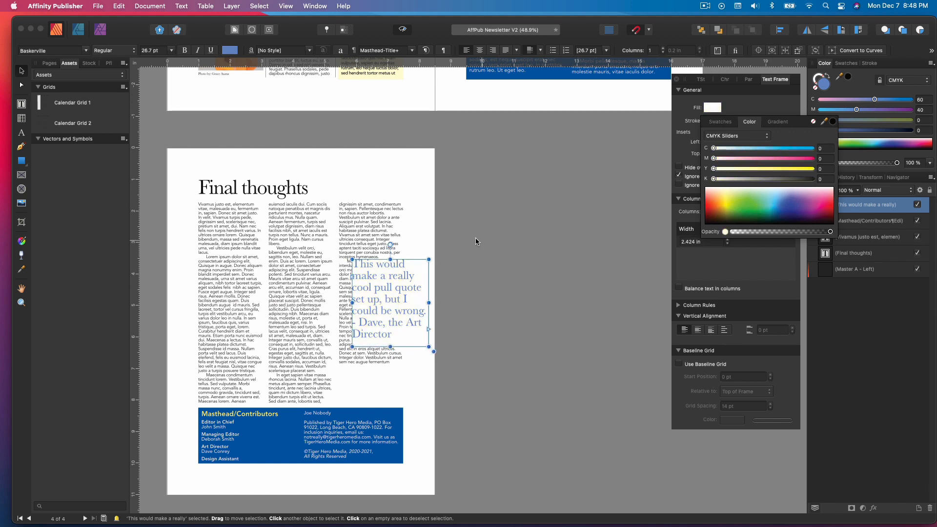
pyautogui.click(478, 242)
# Set the quote and its attribution in Baskerville Italic.
pyautogui.doubleClick(387, 334)
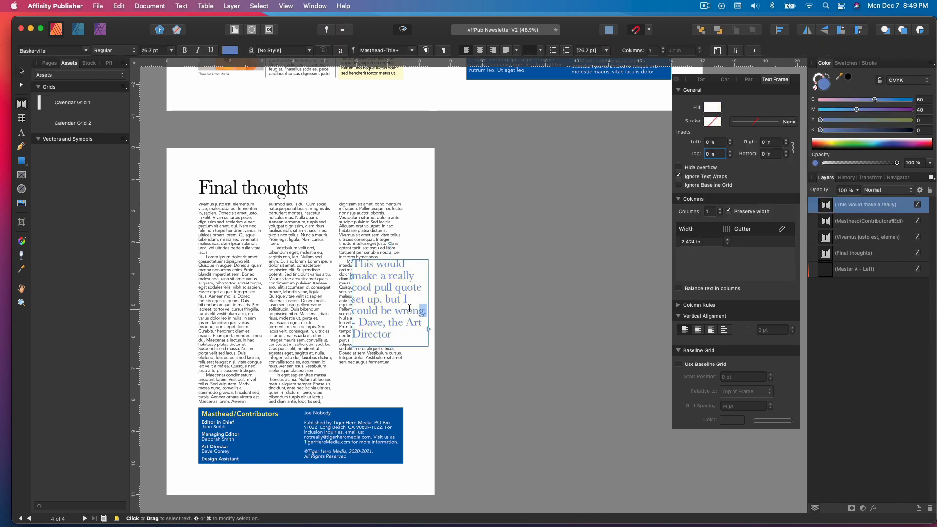
pyautogui.moveTo(409, 308); pyautogui.dragTo(353, 264)
pyautogui.click(133, 51)
pyautogui.click(107, 67)
pyautogui.click(402, 324)
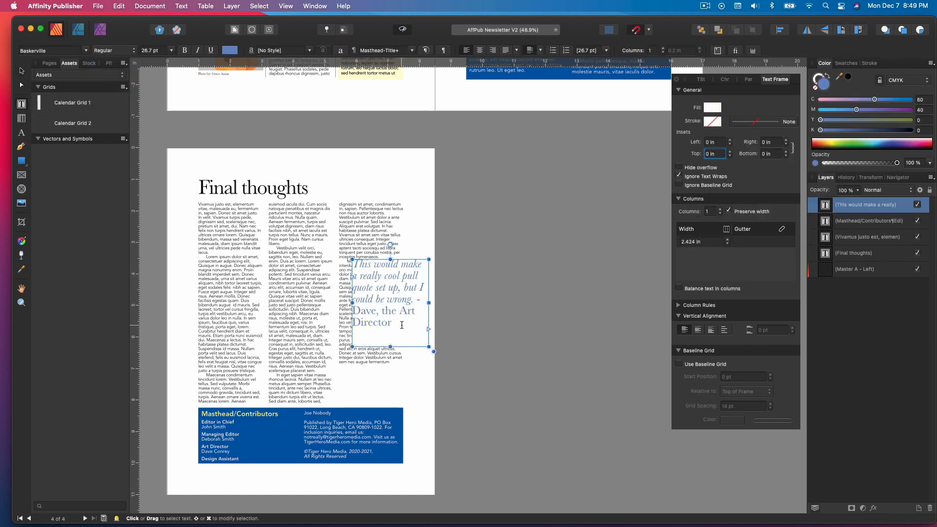
pyautogui.press('super+a')
pyautogui.moveTo(159, 52); pyautogui.dragTo(139, 52)
pyautogui.click(133, 50)
pyautogui.click(106, 67)
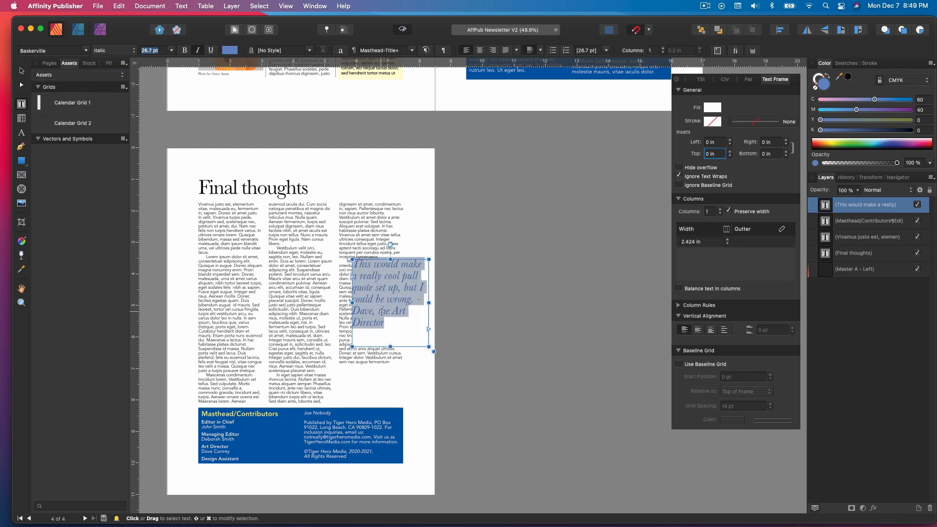
# Move the attribution onto its own line and shorten it to the first name by deleting the job title.
pyautogui.click(379, 311)
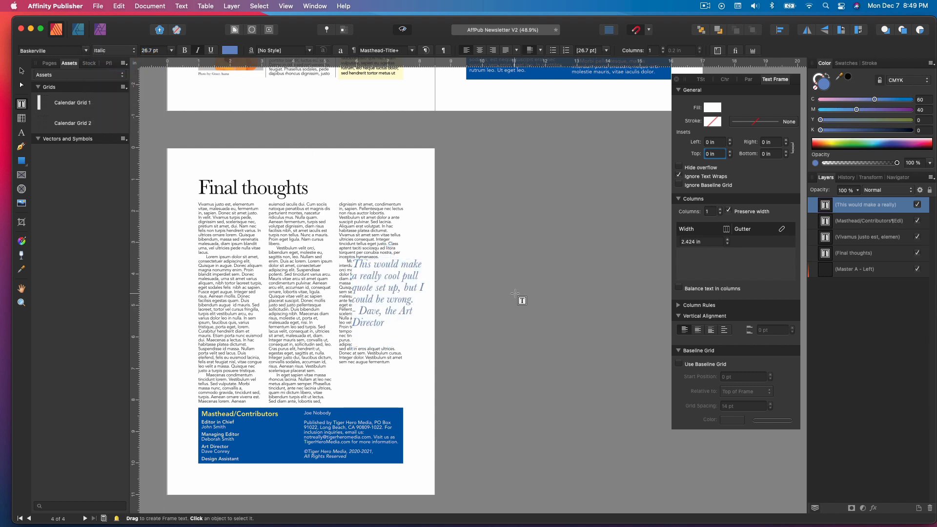
pyautogui.keyDown('shift'); pyautogui.click(407, 337); pyautogui.keyUp('shift')
pyautogui.press('BackSpace')
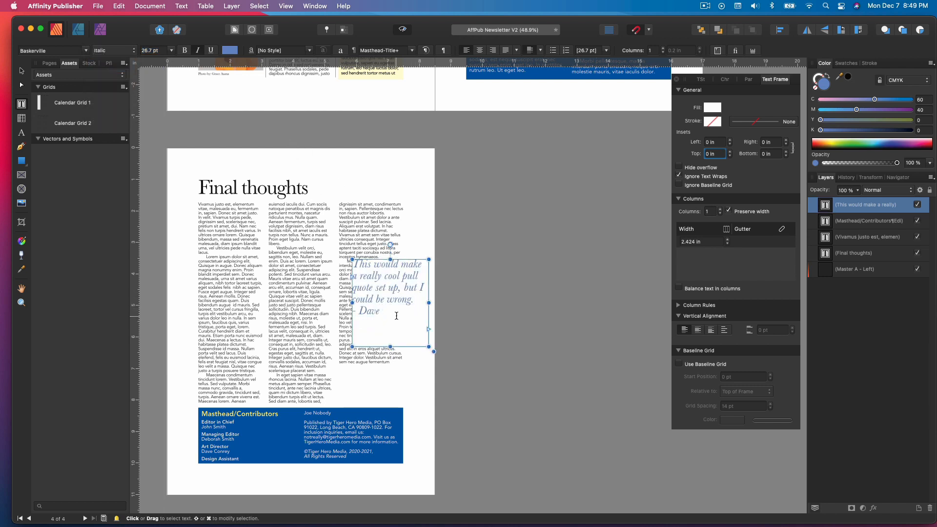
# Set all the pull quote text to SemiBold Italic and tighten its leading to 21.4 pt.
pyautogui.press('super+a')
pyautogui.click(120, 50)
pyautogui.click(105, 79)
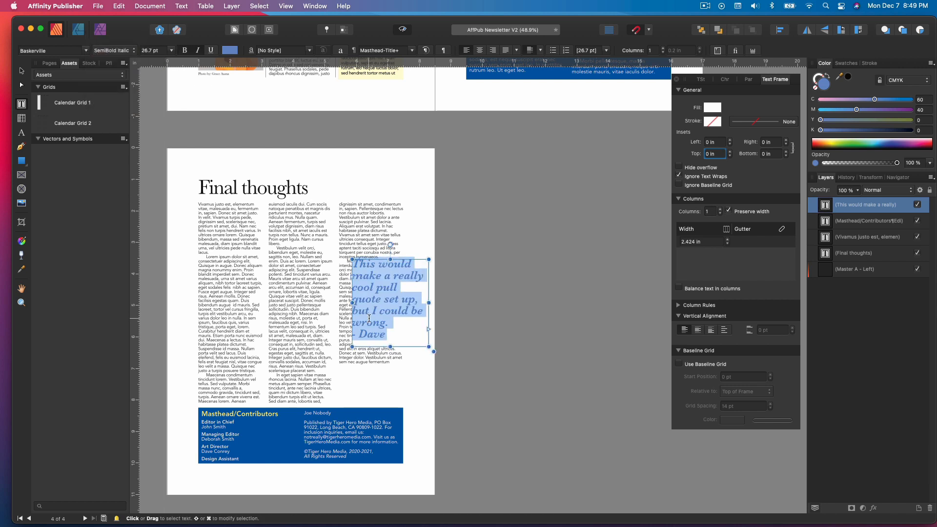
pyautogui.hotkey('alt', 'Up')
pyautogui.hotkey('alt', 'Down')
pyautogui.hotkey('alt', 'Up')
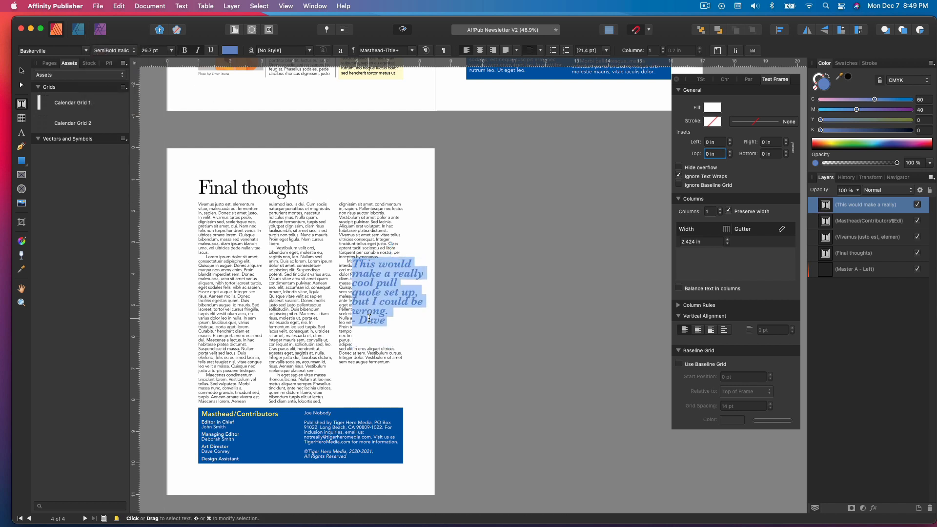
# Make the attribution a separate paragraph and align only that paragraph right.
pyautogui.press('Escape')
pyautogui.click(493, 50)
pyautogui.press('super+z')
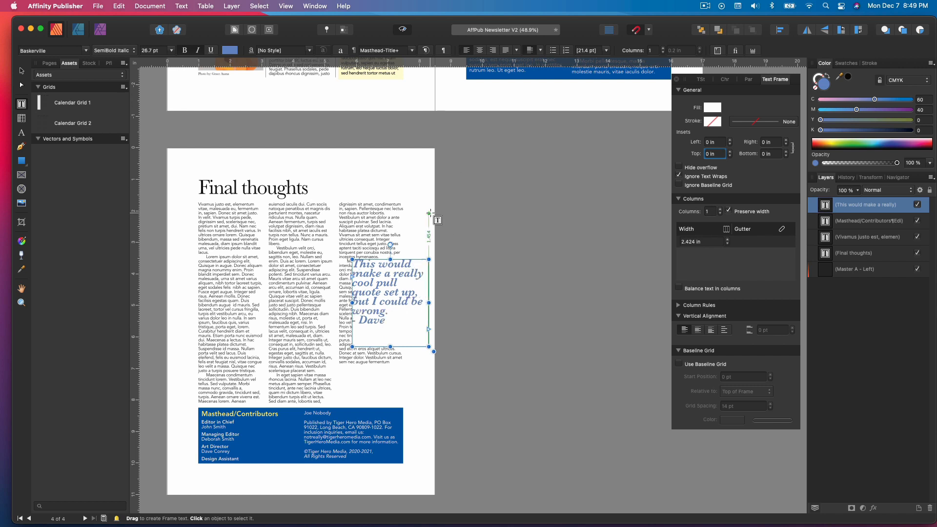
pyautogui.press('Return')
pyautogui.click(493, 50)
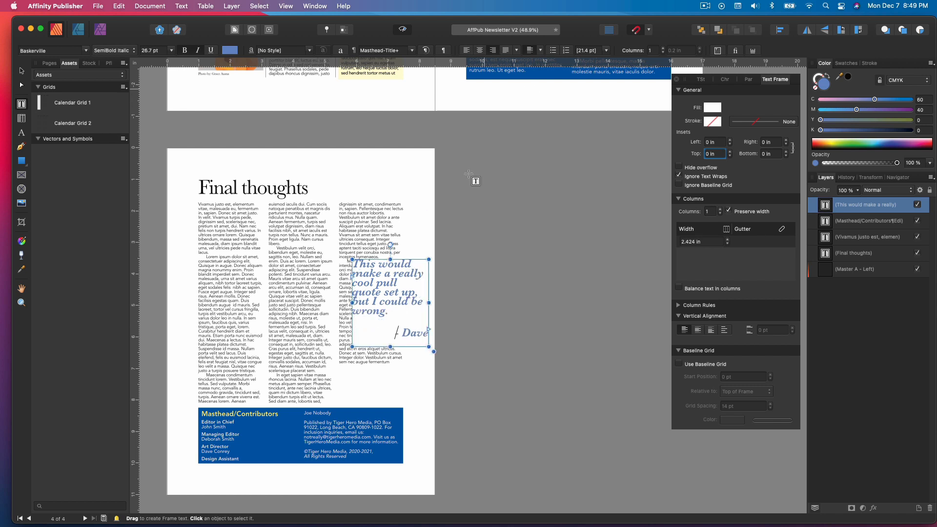
# Remove the extra gap above the attribution and the space after its hyphen, and shrink the frame's height to fit the text.
pyautogui.press('BackSpace')
pyautogui.tripleClick(401, 319)
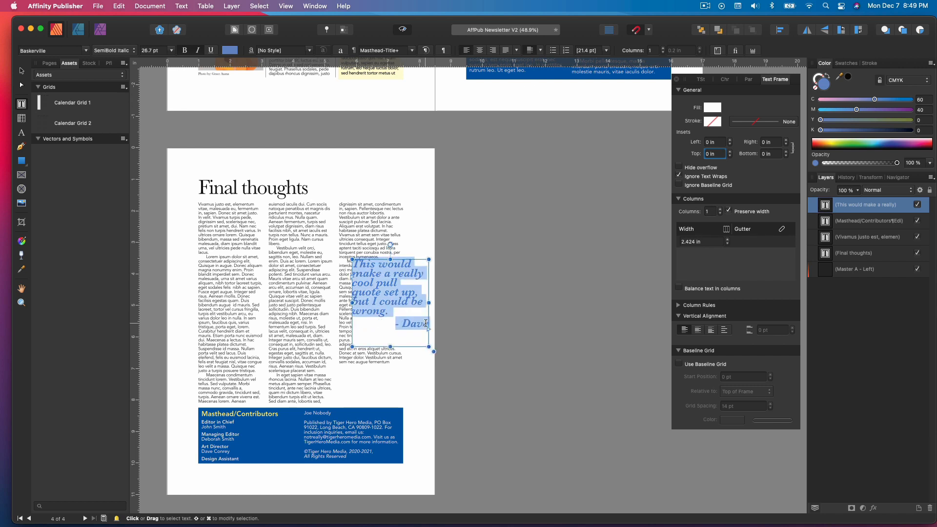
pyautogui.click(413, 321)
pyautogui.press('BackSpace')
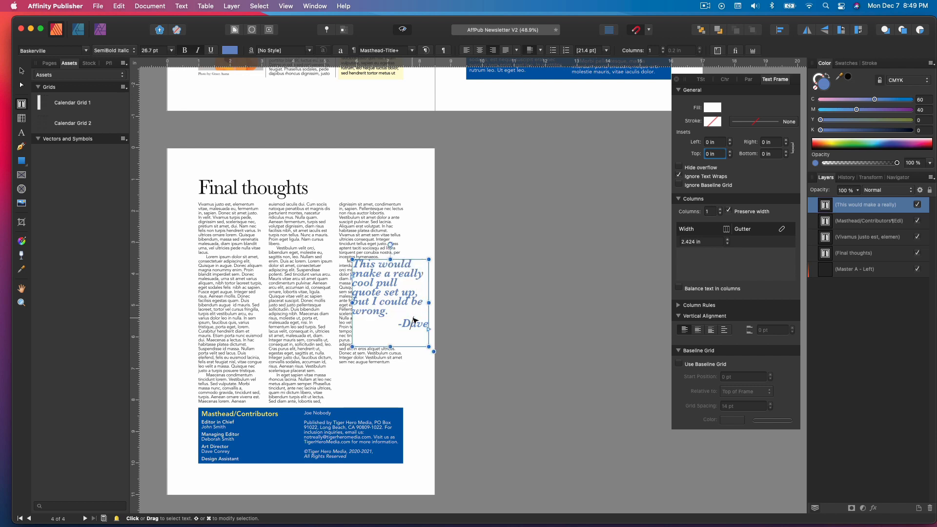
pyautogui.click(21, 72)
pyautogui.doubleClick(390, 346)
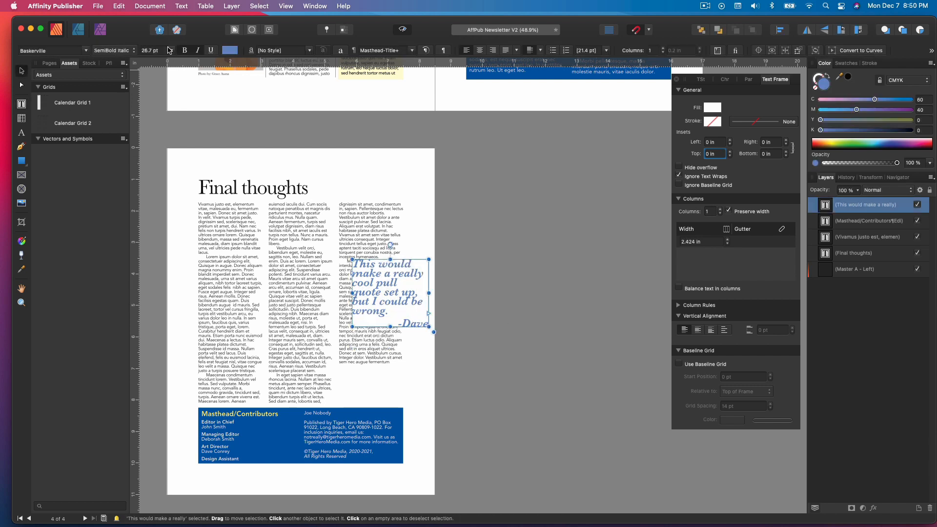
# Try the Square and Edge text wrap styles on the pull quote frame.
pyautogui.click(252, 30)
pyautogui.click(511, 154)
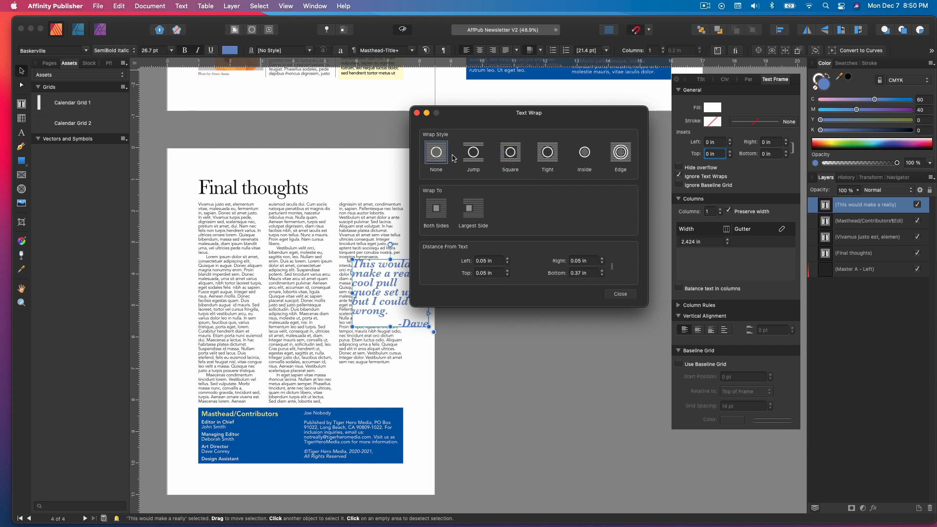
pyautogui.click(436, 152)
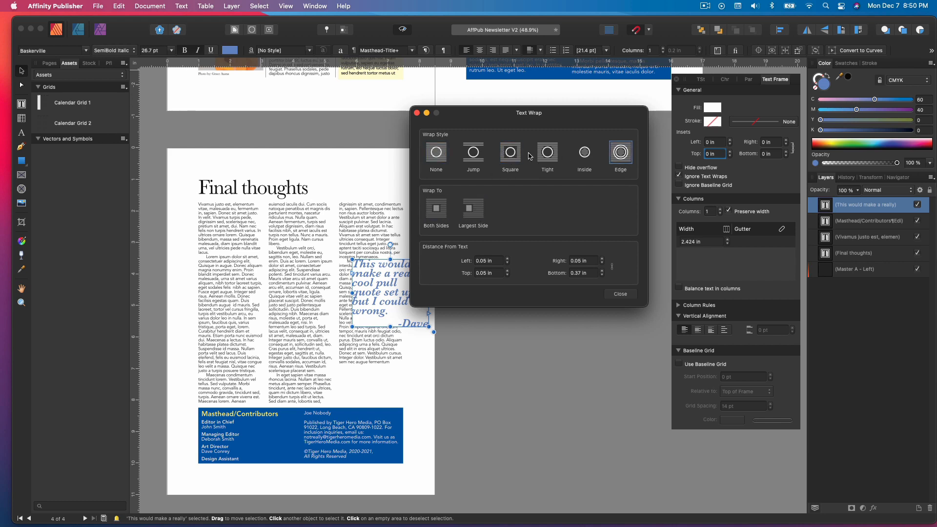
pyautogui.click(382, 274)
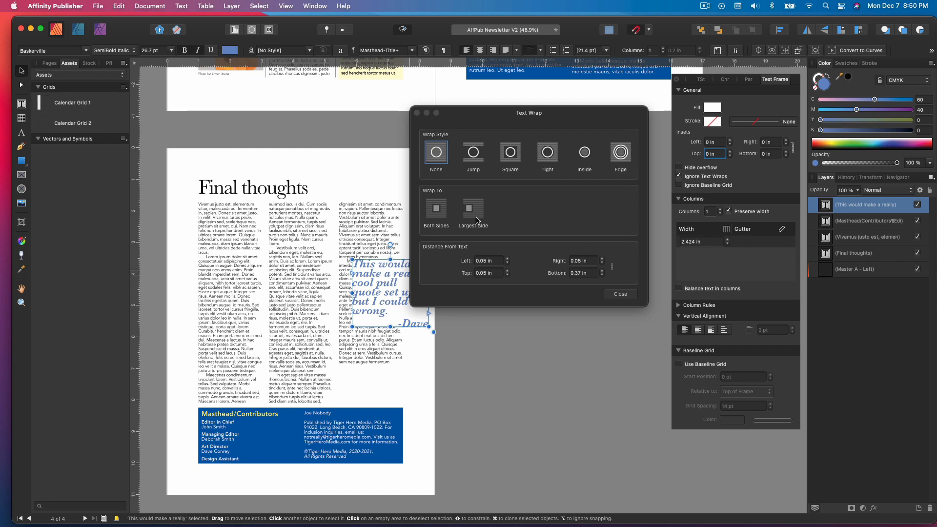
pyautogui.click(417, 113)
pyautogui.rightClick(391, 271)
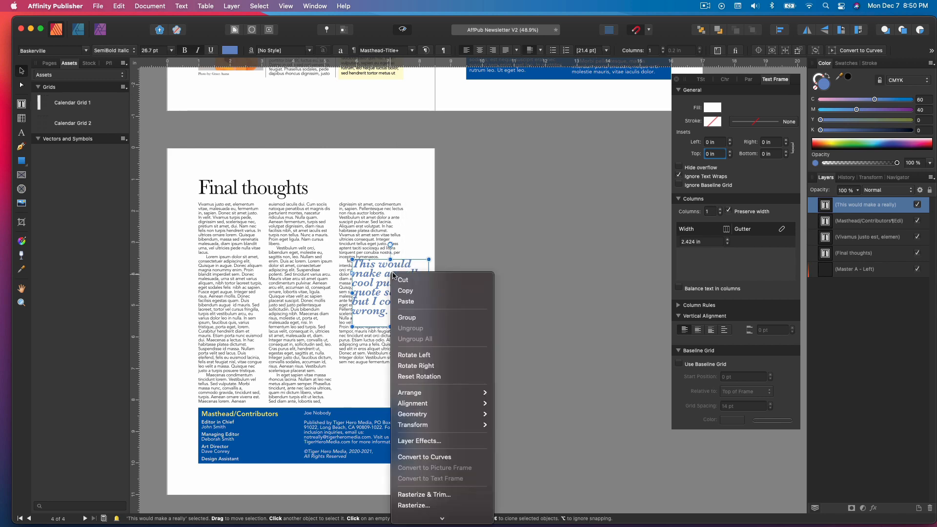
pyautogui.click(388, 298)
# Remove the pull quote frame's fill and convert its text to curves.
pyautogui.click(712, 108)
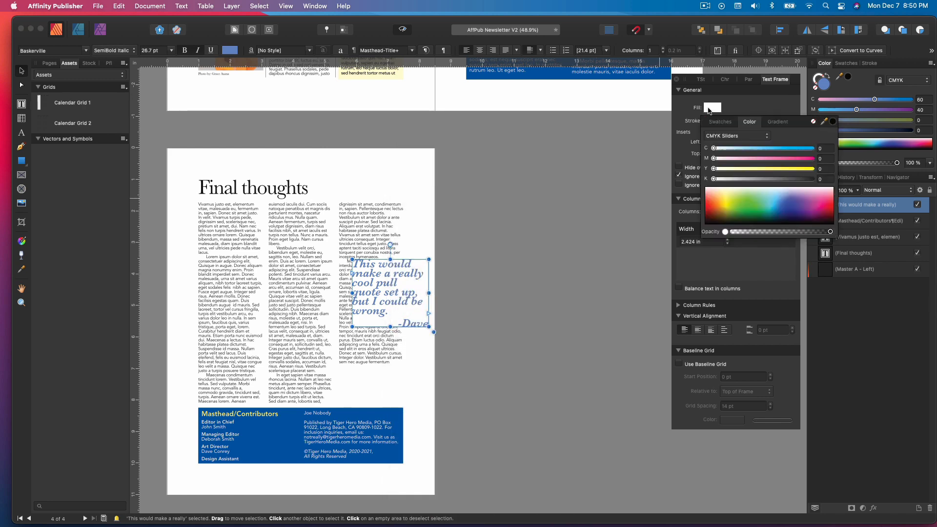
pyautogui.click(810, 123)
pyautogui.rightClick(404, 314)
pyautogui.scroll(-5, 453, 432)
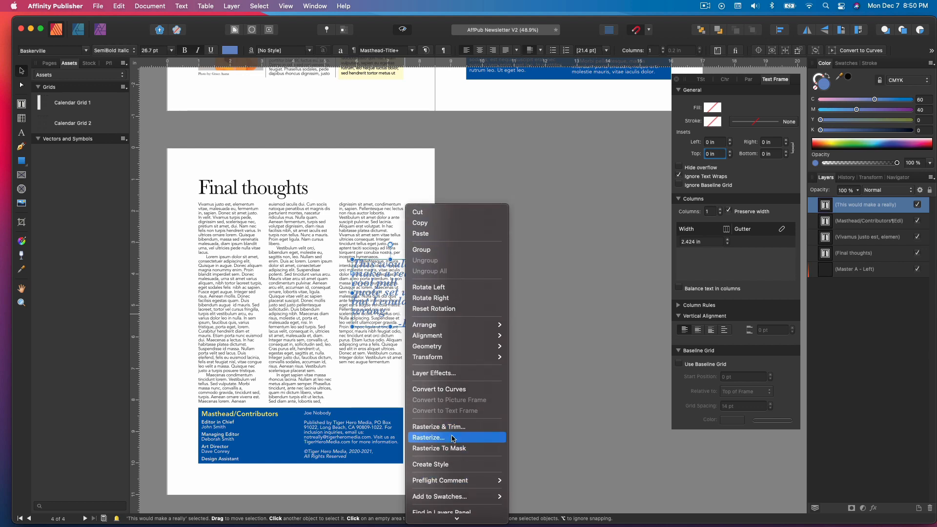
pyautogui.click(458, 389)
# Apply a Tight text wrap on both sides to the outlined pull quote group.
pyautogui.click(251, 30)
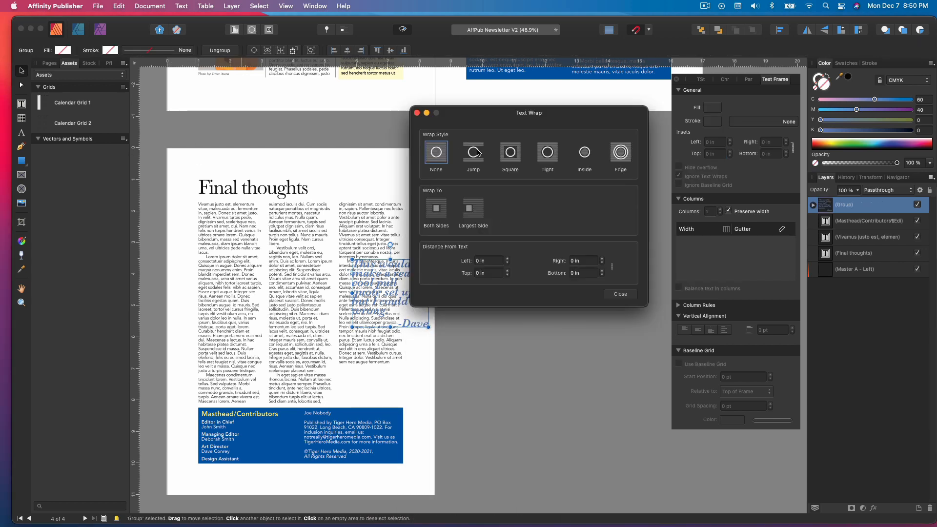
pyautogui.doubleClick(408, 323)
pyautogui.click(368, 282)
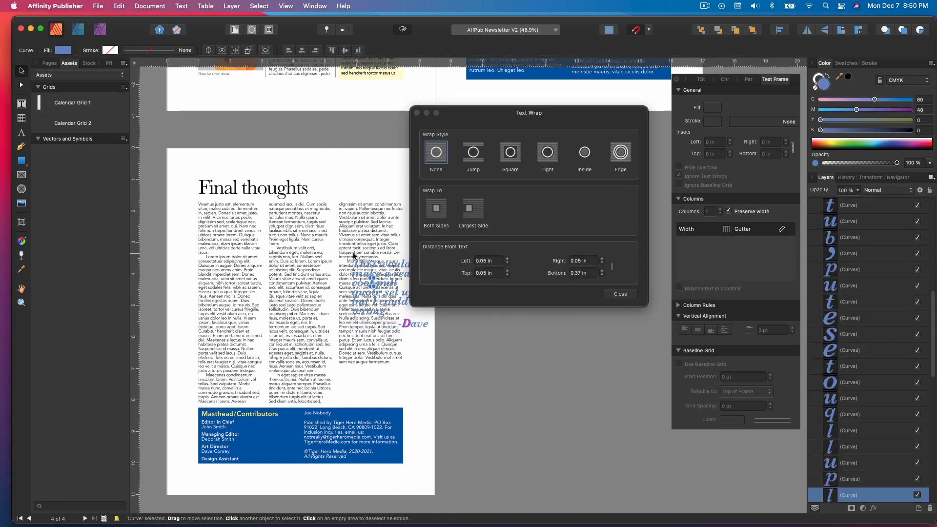
pyautogui.click(363, 264)
pyautogui.click(360, 259)
pyautogui.click(407, 323)
# Rasterize the outlined pull quote group into a pixel layer.
pyautogui.rightClick(405, 299)
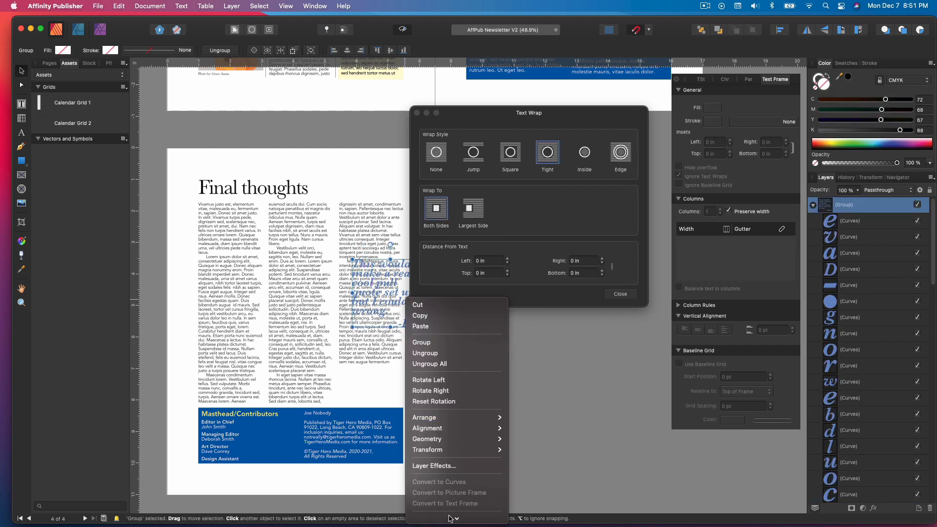
pyautogui.moveTo(448, 516)
pyautogui.click(442, 435)
pyautogui.click(396, 319)
pyautogui.click(424, 326)
pyautogui.click(417, 327)
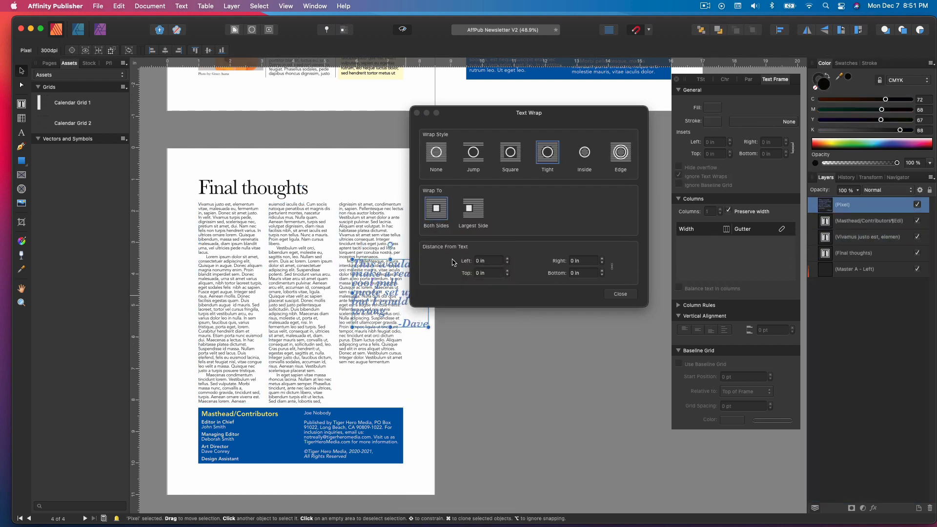
# Check the three-column body text frame's text wrap style and its Ignore Text Wraps setting.
pyautogui.click(309, 245)
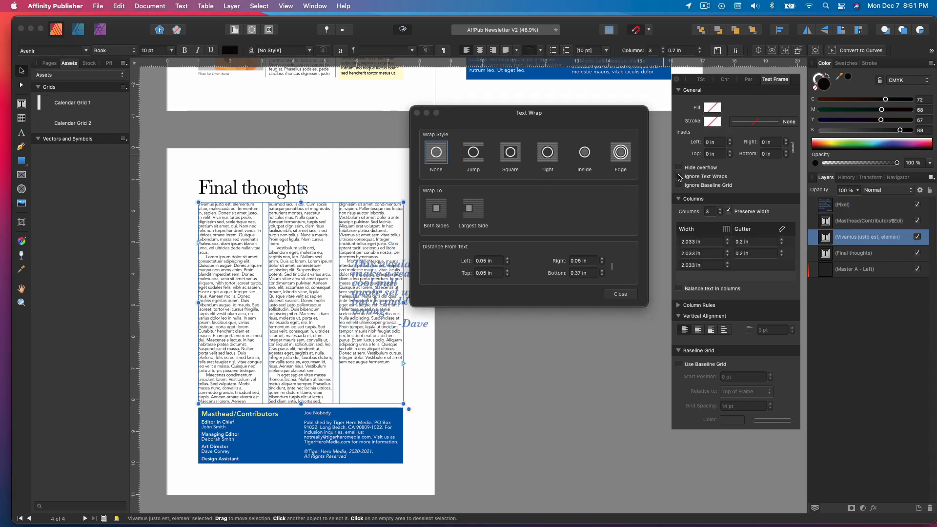
pyautogui.click(415, 323)
pyautogui.click(418, 329)
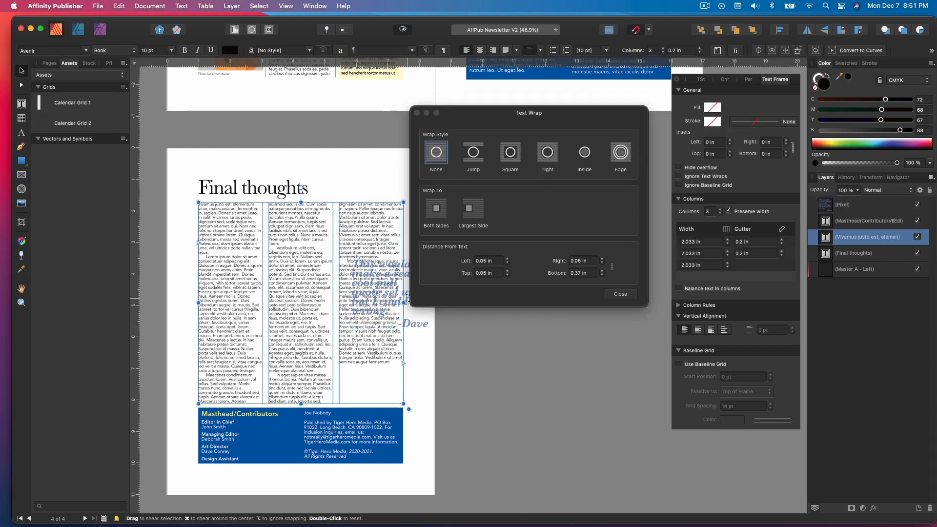
# Try a Square text wrap on both sides of the rasterized pull quote, comparing it with Tight.
pyautogui.moveTo(523, 112); pyautogui.dragTo(577, 114)
pyautogui.click(565, 157)
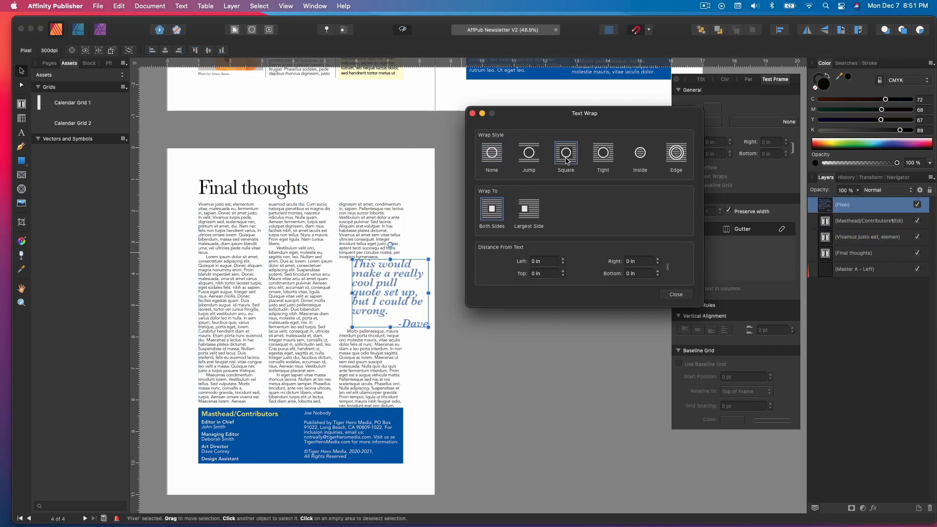
pyautogui.click(601, 156)
pyautogui.click(566, 154)
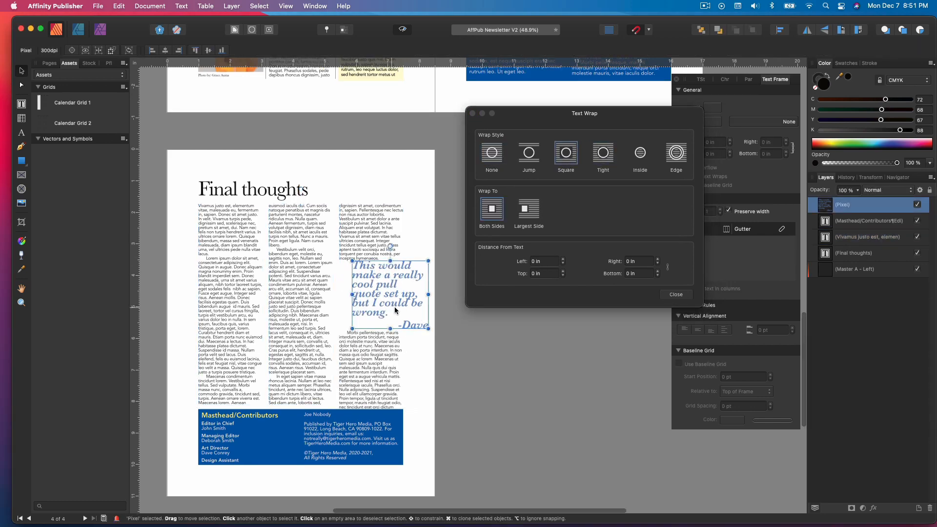
# Move the rasterized pull quote lower beside the third column and try wrapping to the Largest Side.
pyautogui.moveTo(394, 306); pyautogui.dragTo(391, 346)
pyautogui.hscroll(-1, 390, 345)
pyautogui.click(524, 209)
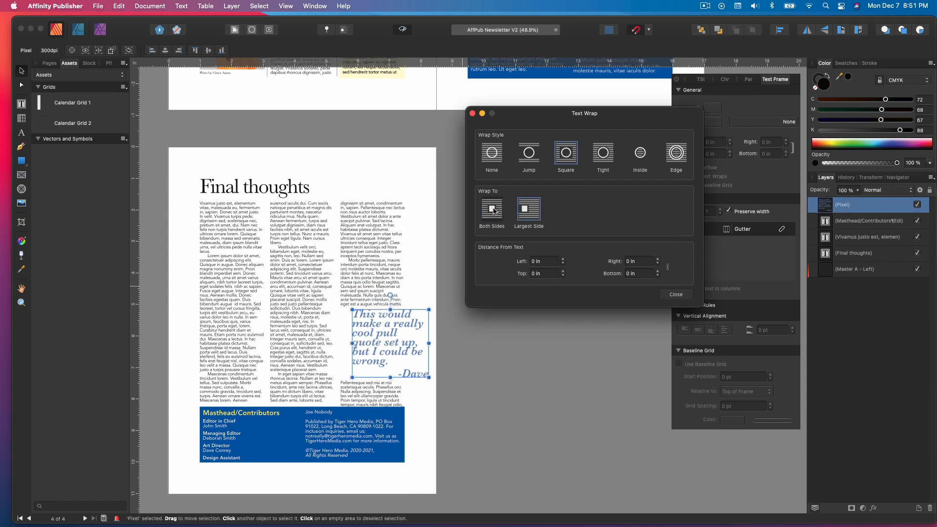
# Try the Tight, Inside and Edge wrap styles on the rasterized pull quote.
pyautogui.click(603, 154)
pyautogui.click(640, 155)
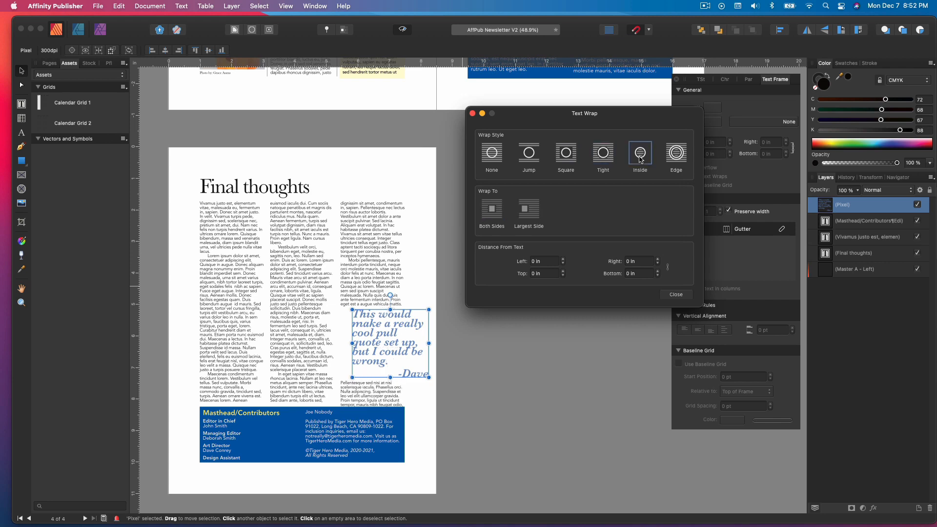
pyautogui.click(673, 157)
pyautogui.click(642, 157)
# Scale the rasterized pull quote down and move it up over the third column's outer edge.
pyautogui.scroll(-1, 438, 352)
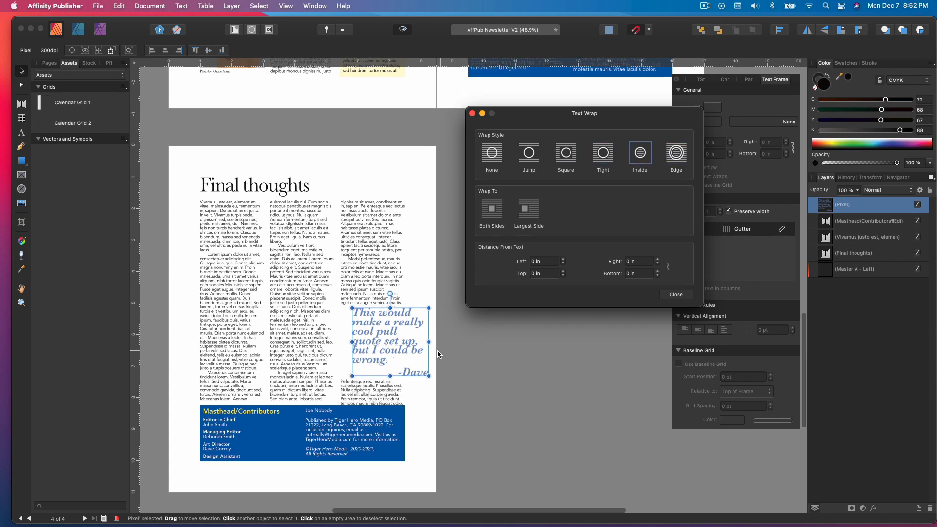
pyautogui.click(434, 378)
pyautogui.click(414, 373)
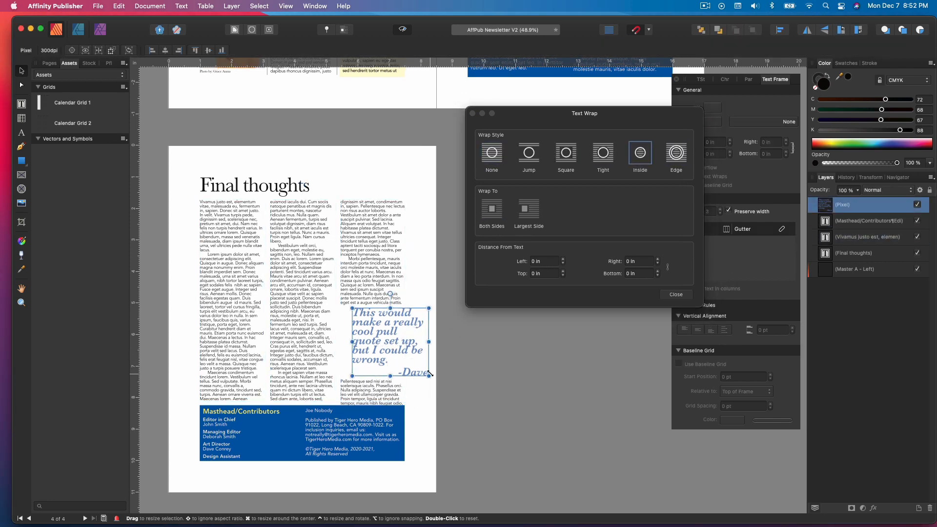
pyautogui.moveTo(428, 376); pyautogui.dragTo(406, 287)
pyautogui.click(409, 295)
pyautogui.click(394, 269)
pyautogui.click(408, 269)
pyautogui.click(406, 283)
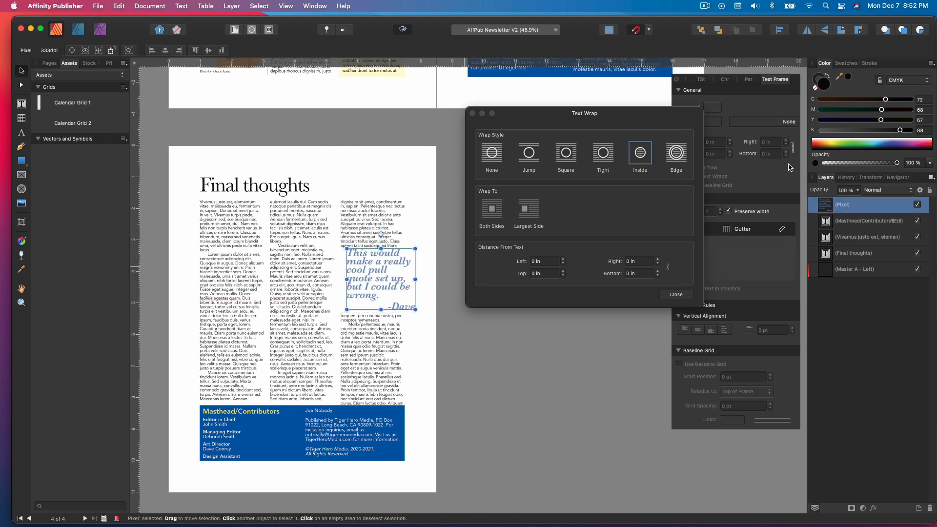
pyautogui.click(375, 274)
pyautogui.click(375, 277)
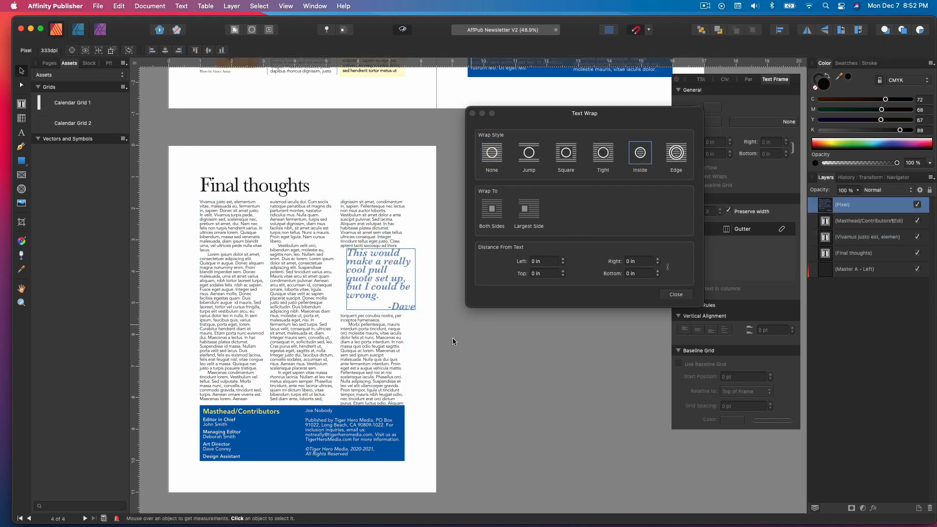
# Undo the recent wrap, scaling, rasterizing and curve conversion edits to restore the pull quote as an editable text frame.
pyautogui.press('super+z')
pyautogui.press('super+z')
pyautogui.press('super+z')
pyautogui.press('super+z')
pyautogui.press('super+z')
pyautogui.press('super+z')
pyautogui.press('super+z')
pyautogui.press('super+z')
pyautogui.press('super+z')
pyautogui.press('super+z')
pyautogui.press('super+z')
pyautogui.press('super+z')
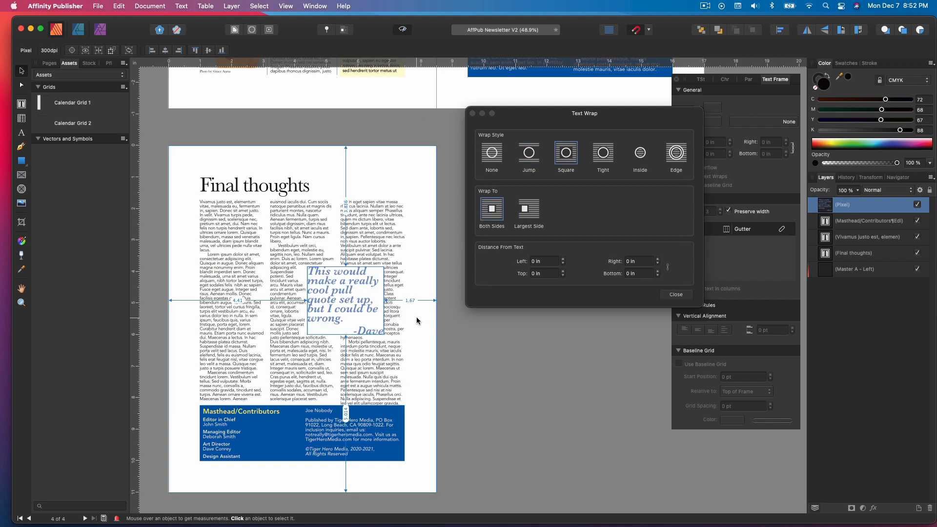
pyautogui.press('super+z')
pyautogui.press('super+z')
pyautogui.press('super+z')
pyautogui.press('super+z')
pyautogui.press('super+z')
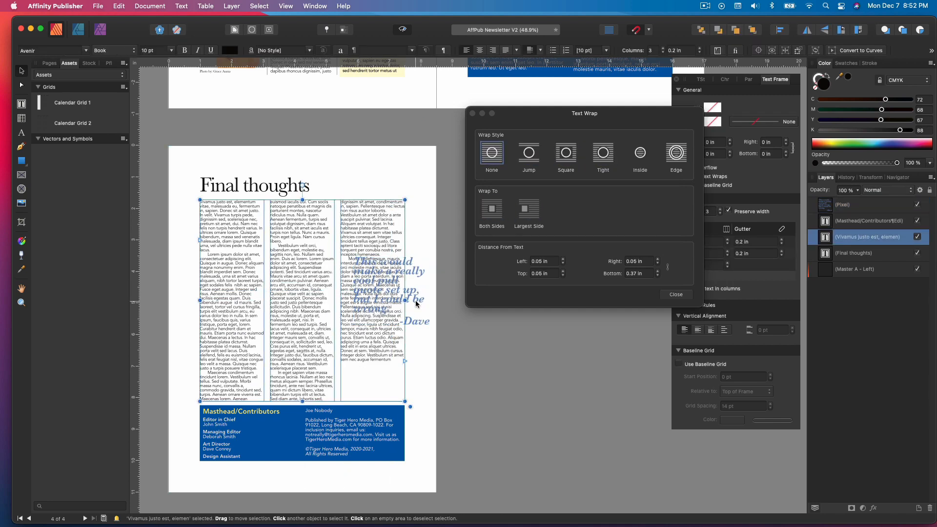
pyautogui.press('super+z')
pyautogui.press('super+z')
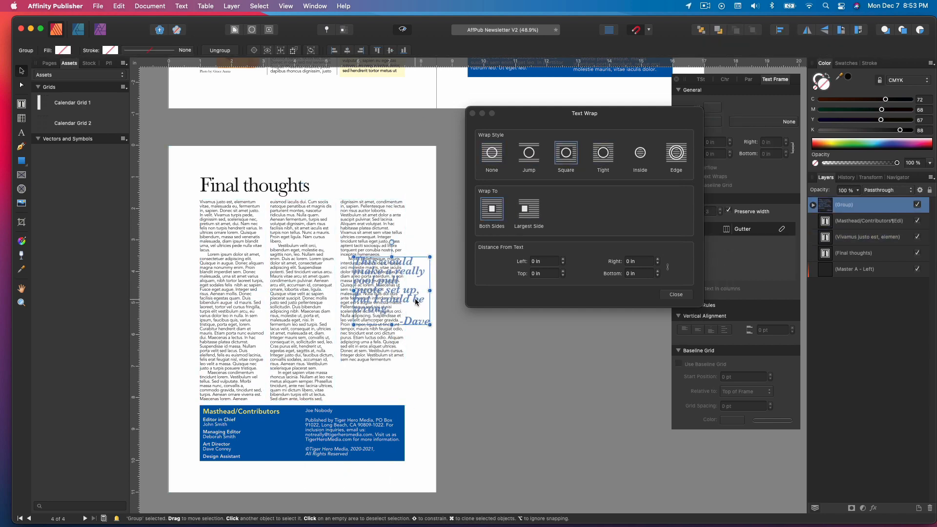
# Clear the pull quote frame's fill and give the frame a Tight text wrap on both sides.
pyautogui.click(712, 107)
pyautogui.click(814, 122)
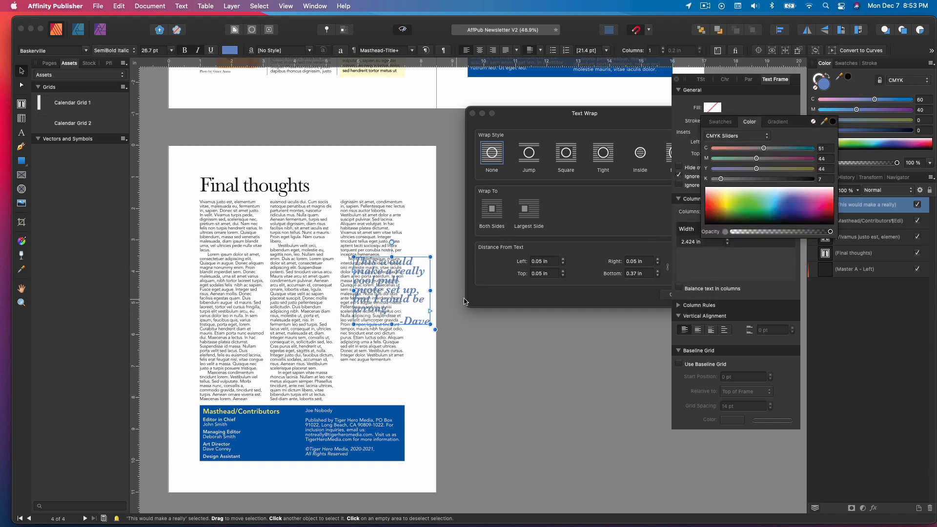
pyautogui.click(585, 212)
pyautogui.click(318, 289)
pyautogui.click(679, 176)
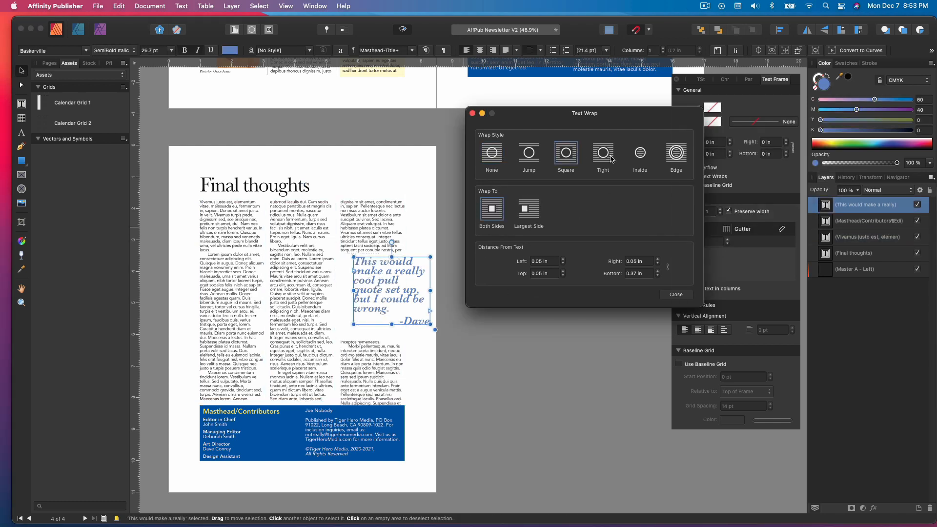
pyautogui.click(640, 155)
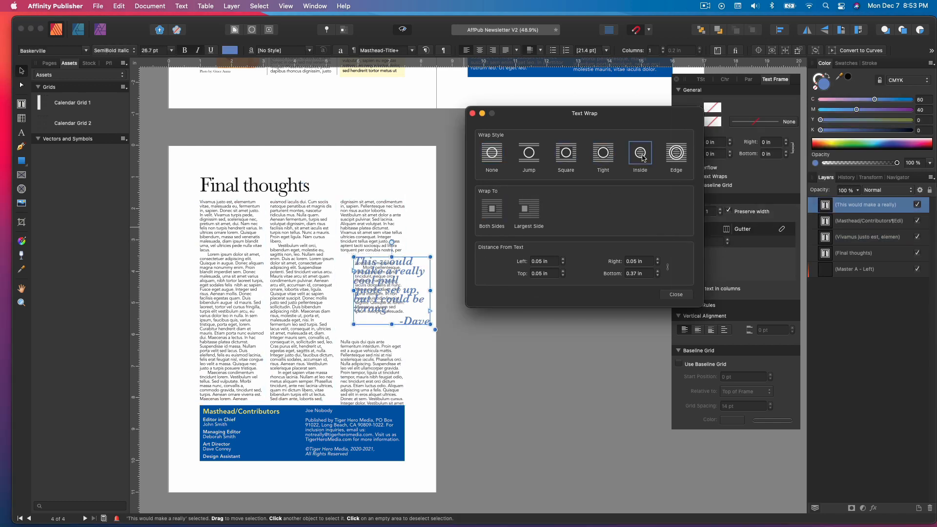
pyautogui.click(603, 154)
pyautogui.scroll(1, 397, 303)
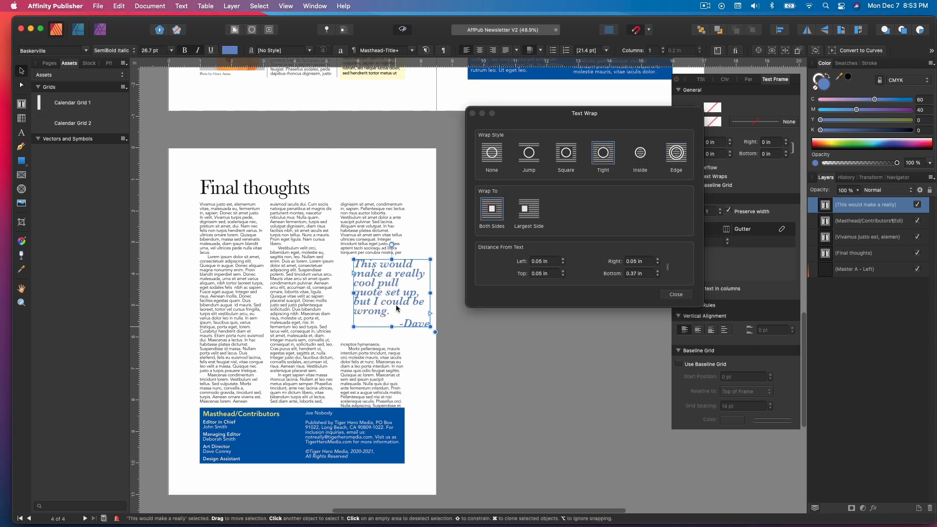
# Move the pull quote lower over the third column's outer edge and scale its text down to 20 pt.
pyautogui.moveTo(396, 305); pyautogui.dragTo(410, 311)
pyautogui.moveTo(449, 339); pyautogui.dragTo(404, 331)
pyautogui.scroll(-1, 408, 327)
# Set the pull quote's wrap distances to 0.03 in at the left, right and top and 0.1 in at the bottom.
pyautogui.click(563, 264)
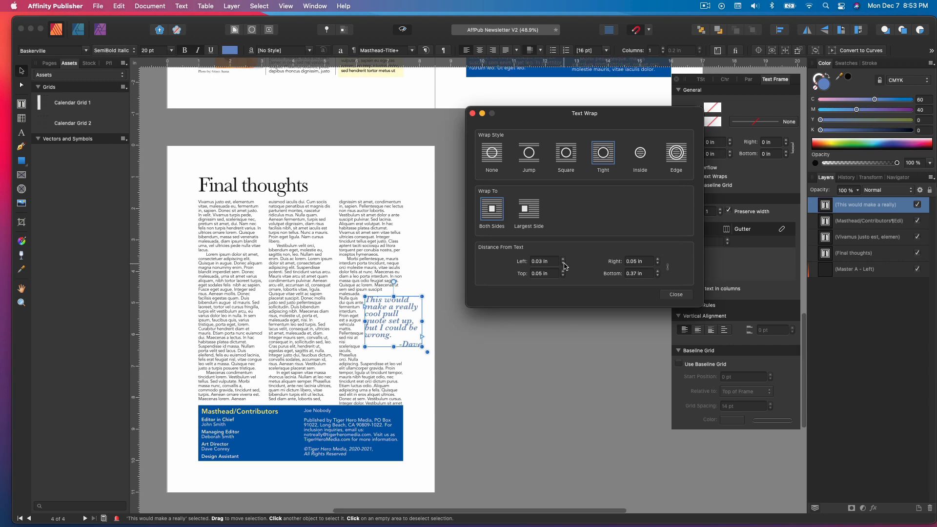
pyautogui.click(657, 277)
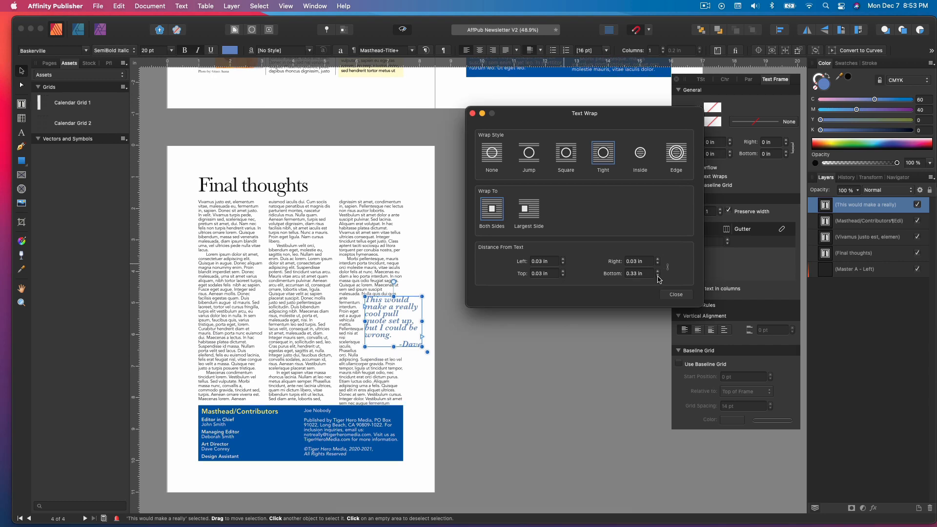
pyautogui.click(657, 277)
pyautogui.click(647, 276)
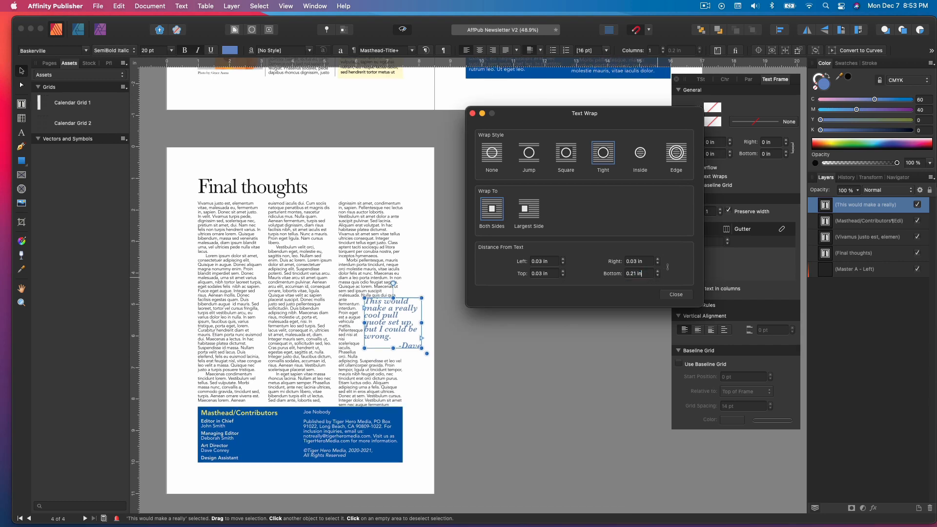
pyautogui.press('Return')
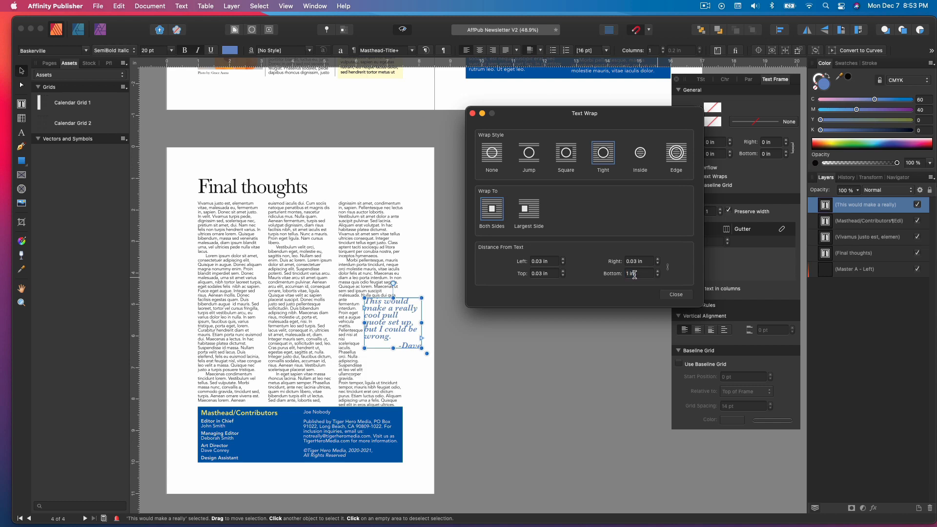
pyautogui.write('.1')
pyautogui.press('Return')
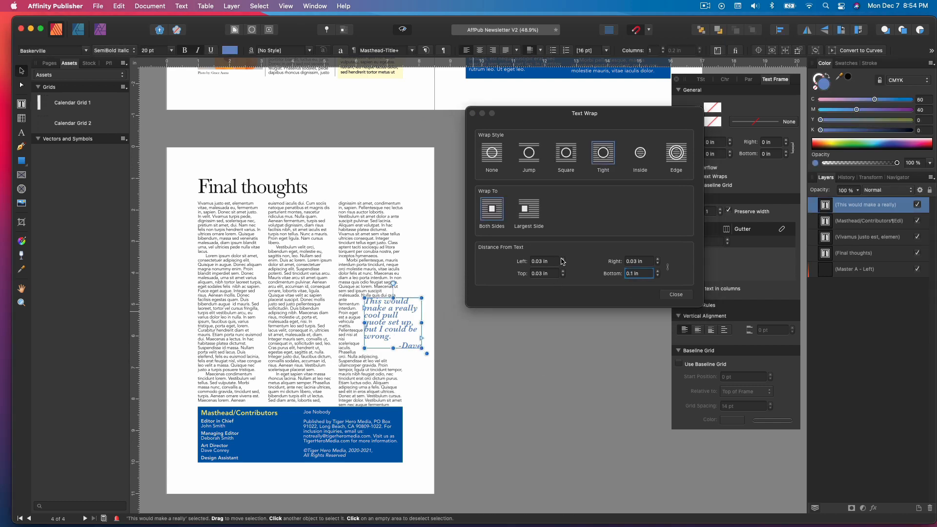
pyautogui.click(500, 371)
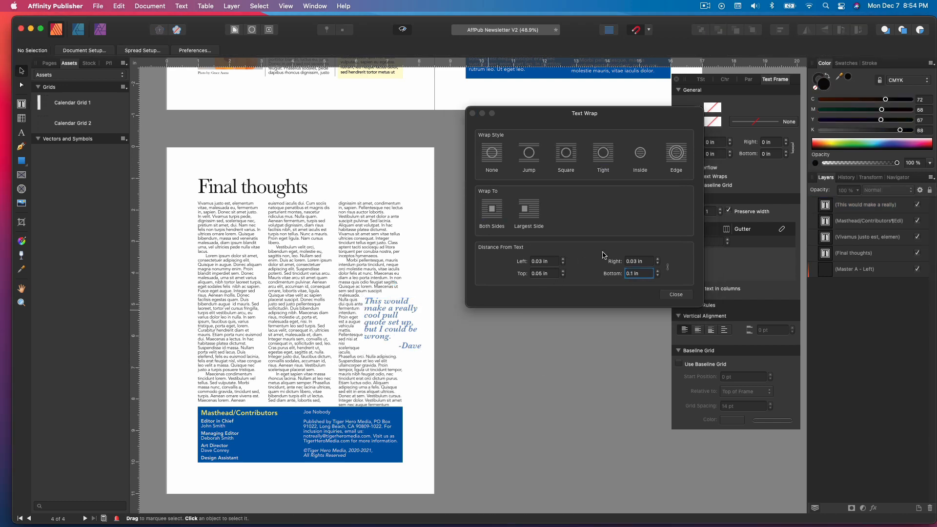
# Set the pull quote's left wrap distance to 0.05 in.
pyautogui.click(390, 322)
pyautogui.click(563, 259)
pyautogui.click(564, 260)
pyautogui.click(481, 336)
# Reshape the pull quote frame into a narrower, taller block along the third column's outer edge.
pyautogui.moveTo(380, 332)
pyautogui.mouseDown()
pyautogui.moveTo(381, 322)
pyautogui.moveTo(352, 345)
pyautogui.moveTo(397, 311)
pyautogui.moveTo(410, 317)
pyautogui.moveTo(395, 322)
pyautogui.mouseUp()
pyautogui.click(480, 353)
pyautogui.click(391, 320)
pyautogui.press('super+z')
pyautogui.click(510, 349)
pyautogui.click(456, 318)
pyautogui.click(431, 324)
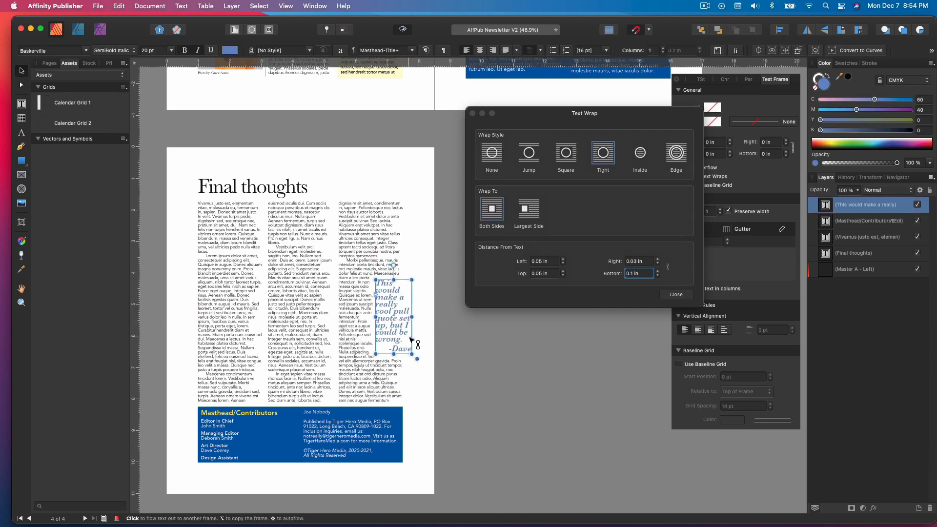
# Scale the pull quote's text up to 22.1 pt and move the frame slightly higher in the third column.
pyautogui.moveTo(416, 361); pyautogui.dragTo(422, 365)
pyautogui.moveTo(399, 336); pyautogui.dragTo(399, 324)
pyautogui.click(446, 344)
pyautogui.click(396, 324)
pyautogui.scroll(-1, 409, 319)
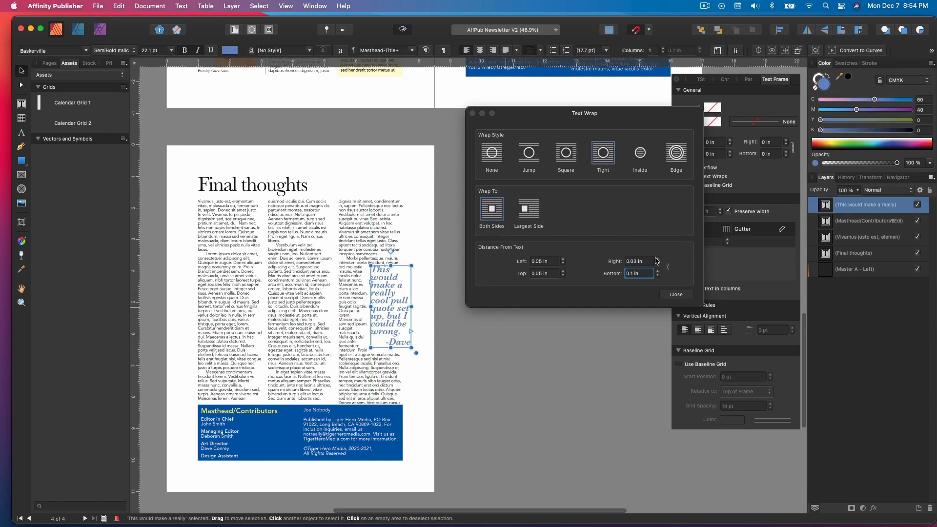
# Set linked wrap distances of 0.06 in on all four sides of the pull quote and move it slightly outward.
pyautogui.click(657, 259)
pyautogui.click(657, 259)
pyautogui.click(443, 374)
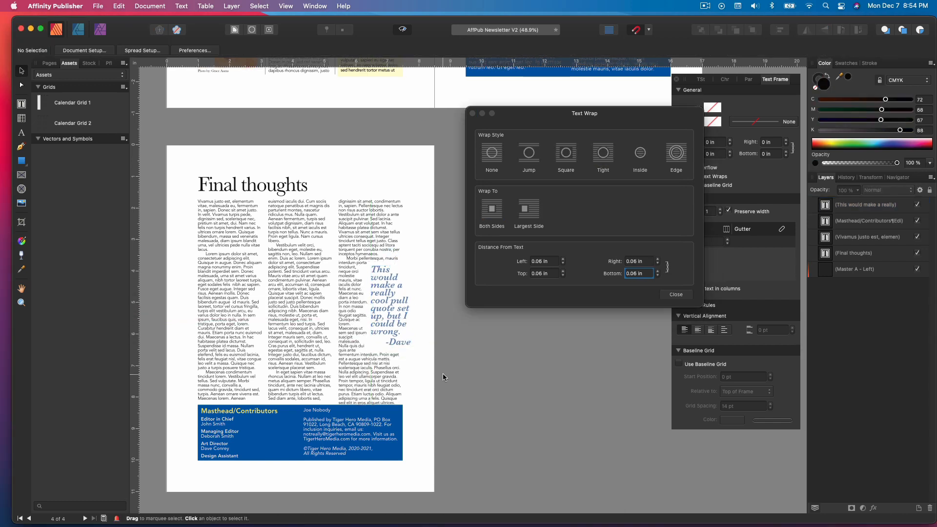
pyautogui.moveTo(376, 299); pyautogui.dragTo(381, 298)
pyautogui.click(493, 384)
pyautogui.hscroll(-1, 419, 388)
# Delete lines near the end of the third column so the body text fits its frame.
pyautogui.doubleClick(363, 391)
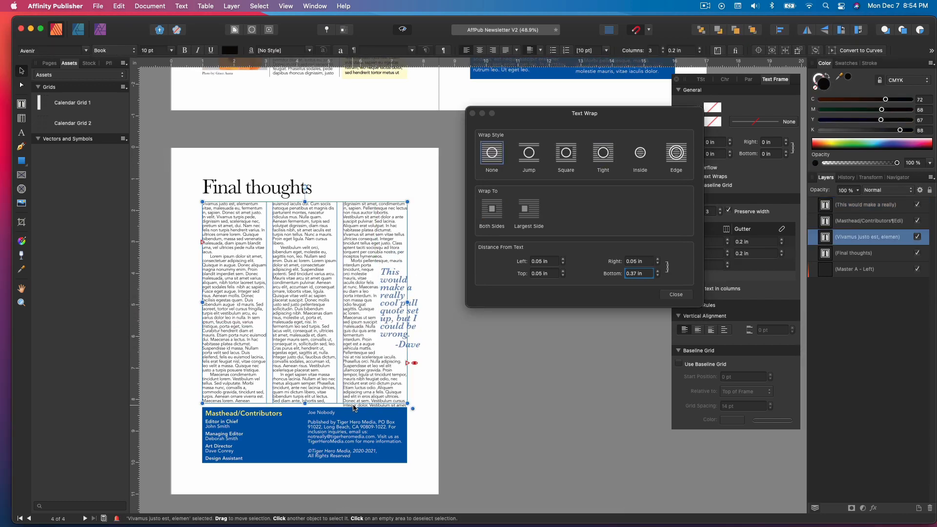
pyautogui.tripleClick(367, 384)
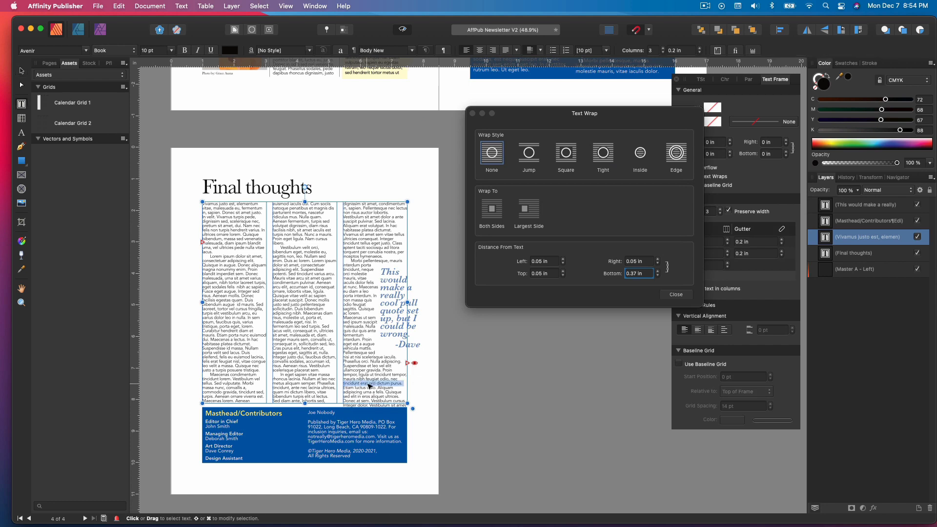
pyautogui.press('BackSpace')
pyautogui.tripleClick(362, 379)
pyautogui.press('BackSpace')
pyautogui.doubleClick(362, 379)
# End the body text's last sentence with a period after "fermentum".
pyautogui.click(426, 391)
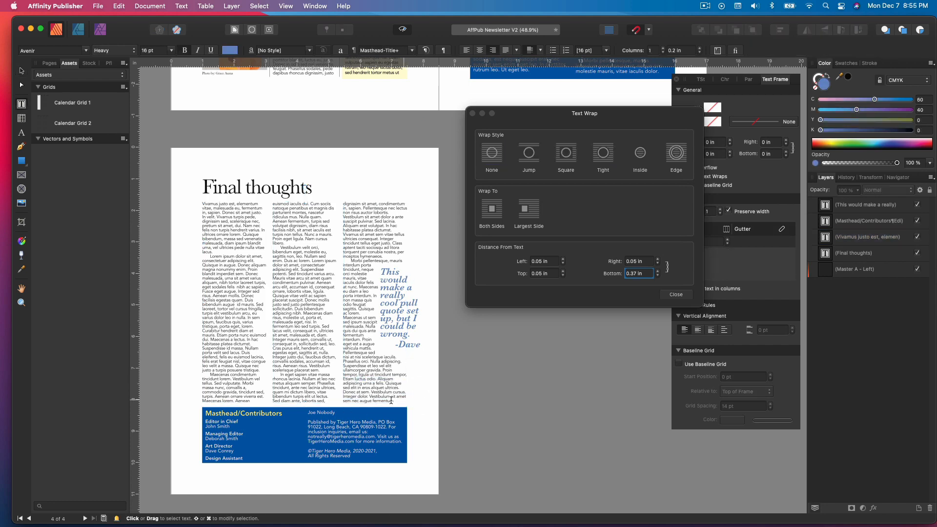
pyautogui.doubleClick(407, 400)
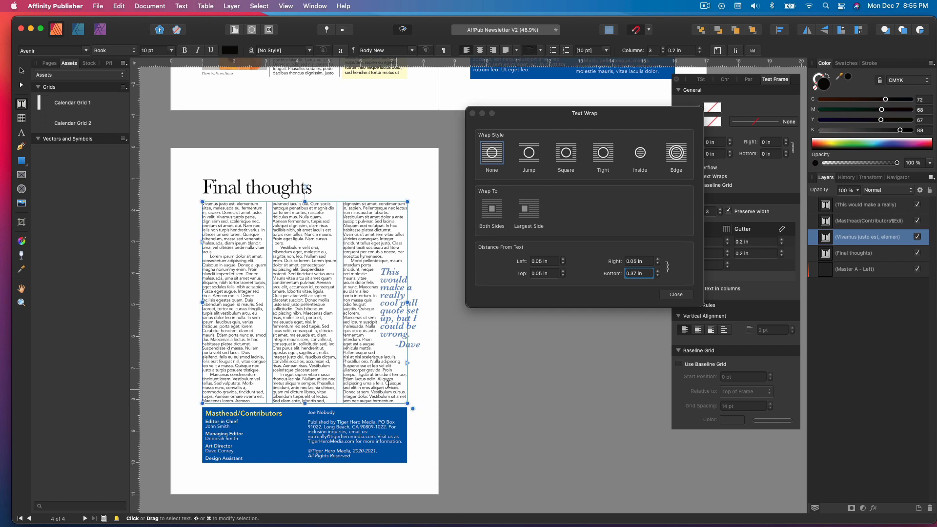
pyautogui.click(418, 423)
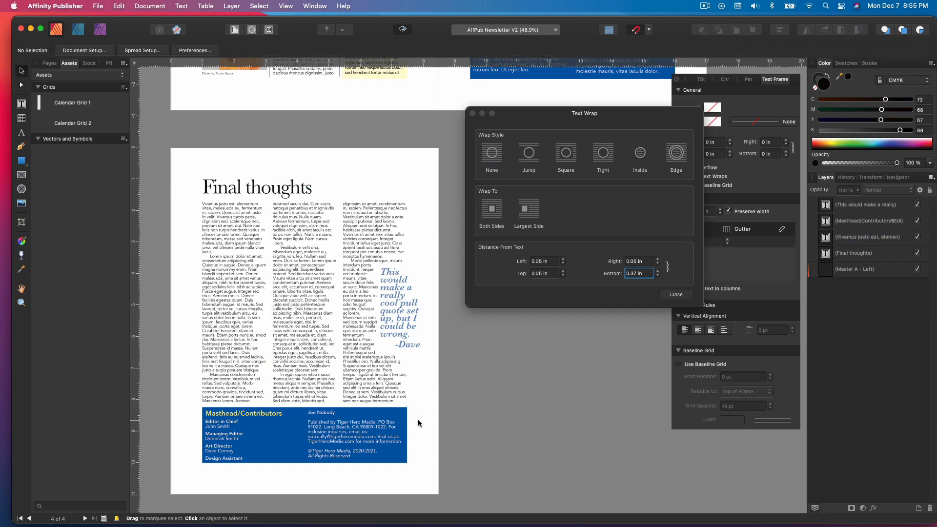
pyautogui.click(415, 421)
# Raise the body text frame's bottom edge and the masthead box's top edge to make room for the masthead text.
pyautogui.click(309, 401)
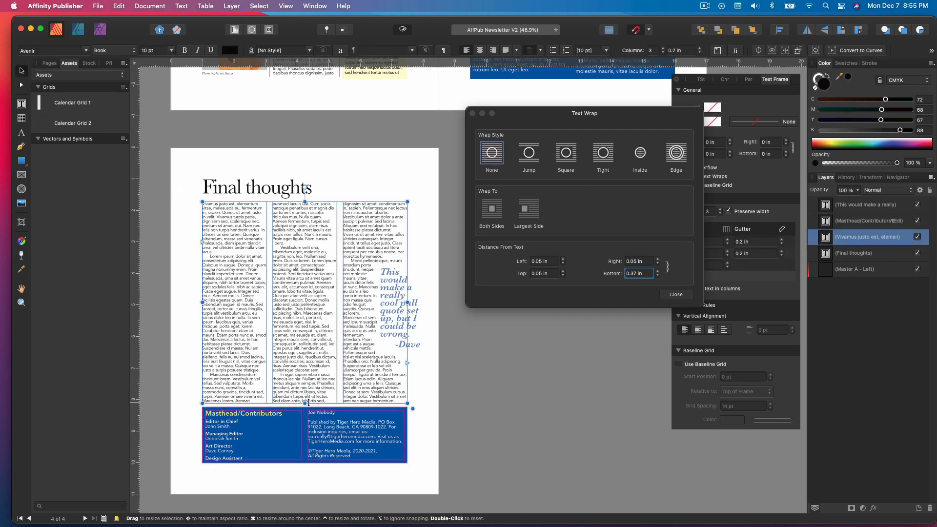
pyautogui.click(308, 410)
pyautogui.moveTo(305, 407); pyautogui.dragTo(307, 396)
pyautogui.click(321, 390)
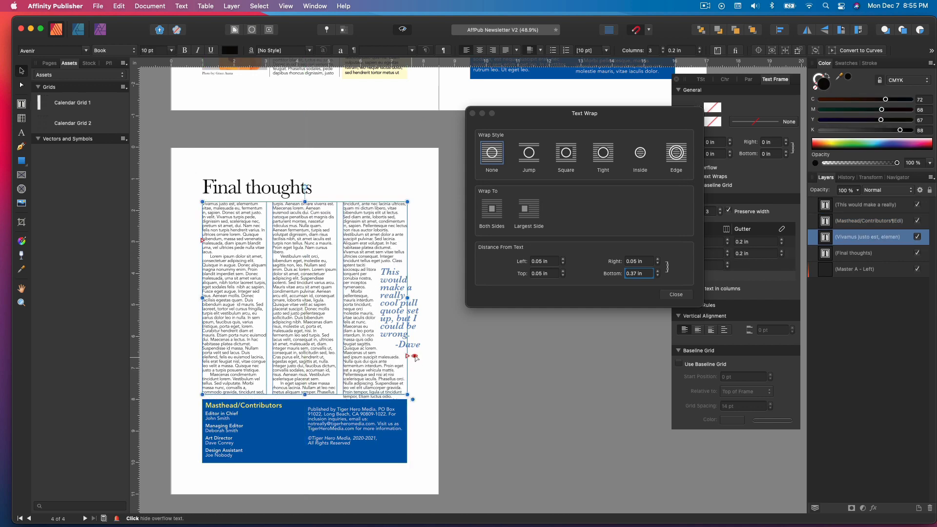
# Cut several lines from the lower second column to shorten the overflowing body text, and undo the last cut.
pyautogui.tripleClick(305, 370)
pyautogui.press('BackSpace')
pyautogui.tripleClick(298, 362)
pyautogui.press('BackSpace')
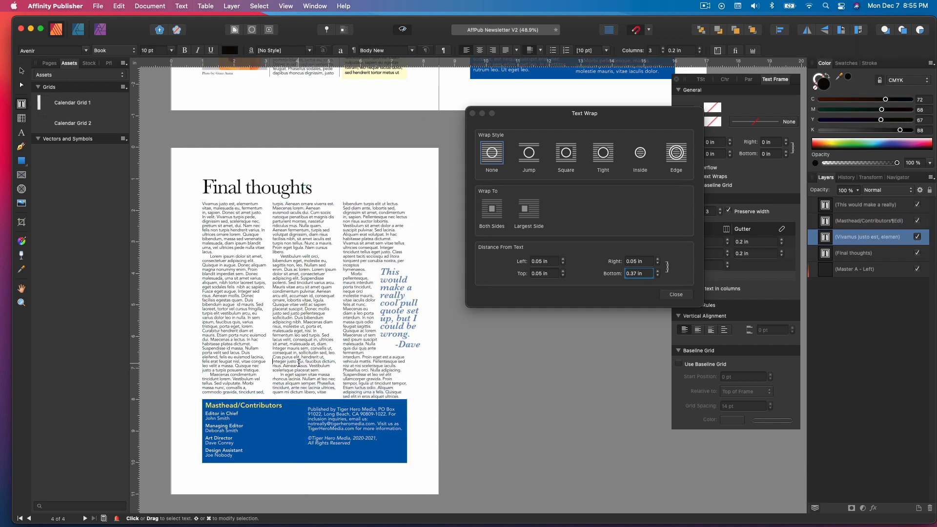
pyautogui.tripleClick(299, 363)
pyautogui.press('BackSpace')
pyautogui.tripleClick(301, 363)
pyautogui.press('BackSpace')
pyautogui.tripleClick(300, 339)
pyautogui.press('BackSpace')
pyautogui.tripleClick(300, 338)
pyautogui.press('BackSpace')
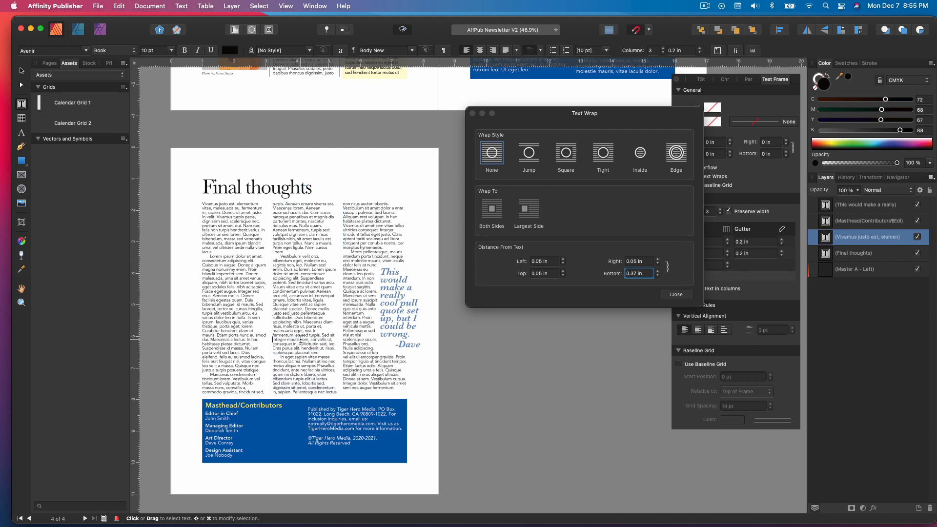
pyautogui.press('cmd+z')
pyautogui.click(303, 344)
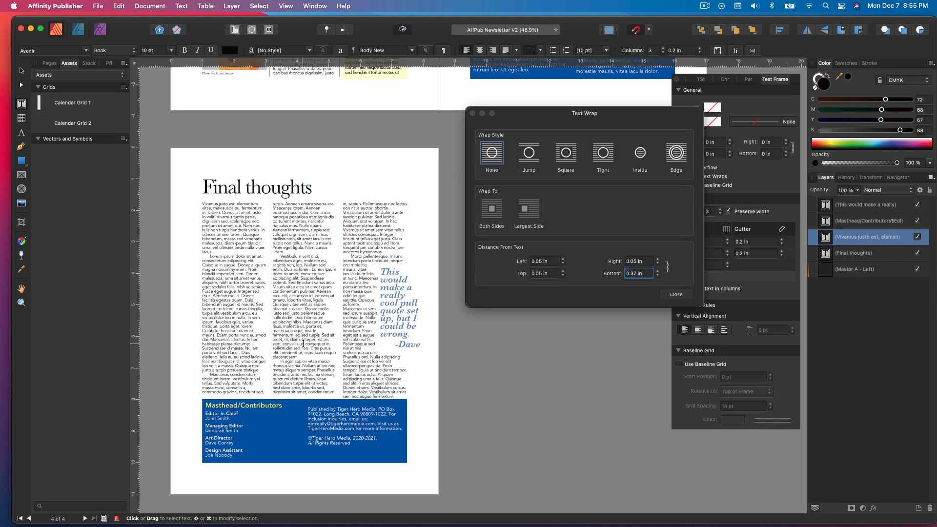
# Delete words near the end of the third column so the body text fits its frame.
pyautogui.doubleClick(380, 388)
pyautogui.press('BackSpace')
pyautogui.doubleClick(375, 383)
pyautogui.press('BackSpace')
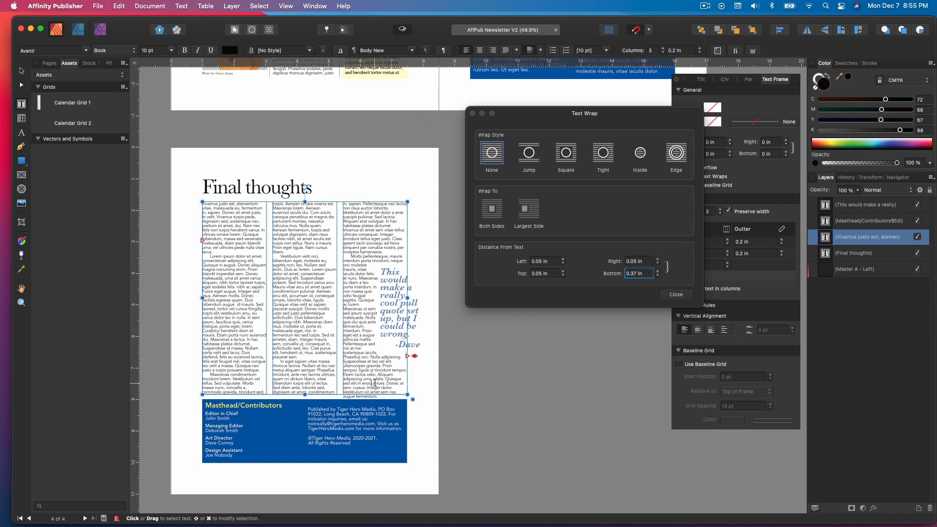
pyautogui.doubleClick(371, 387)
pyautogui.press('BackSpace')
pyautogui.doubleClick(362, 386)
pyautogui.press('BackSpace')
pyautogui.press('BackSpace')
pyautogui.press('BackSpace')
pyautogui.press('BackSpace')
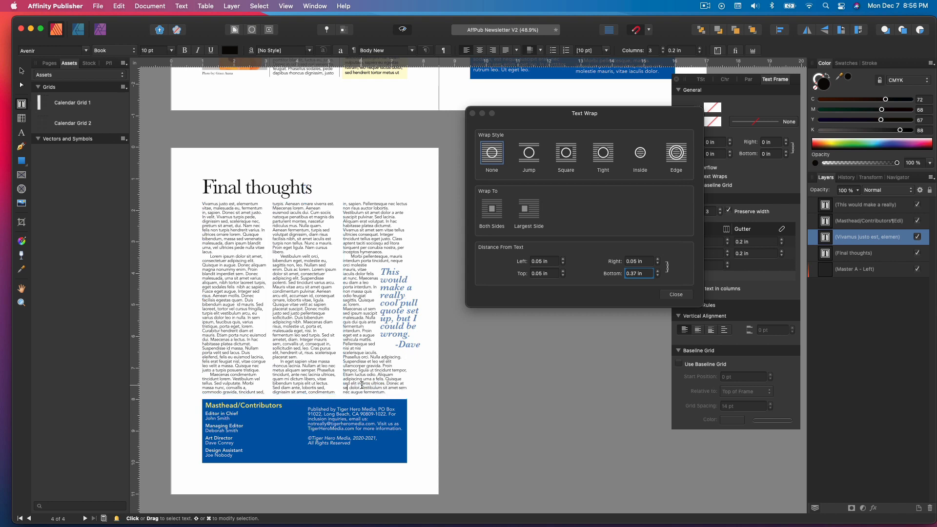
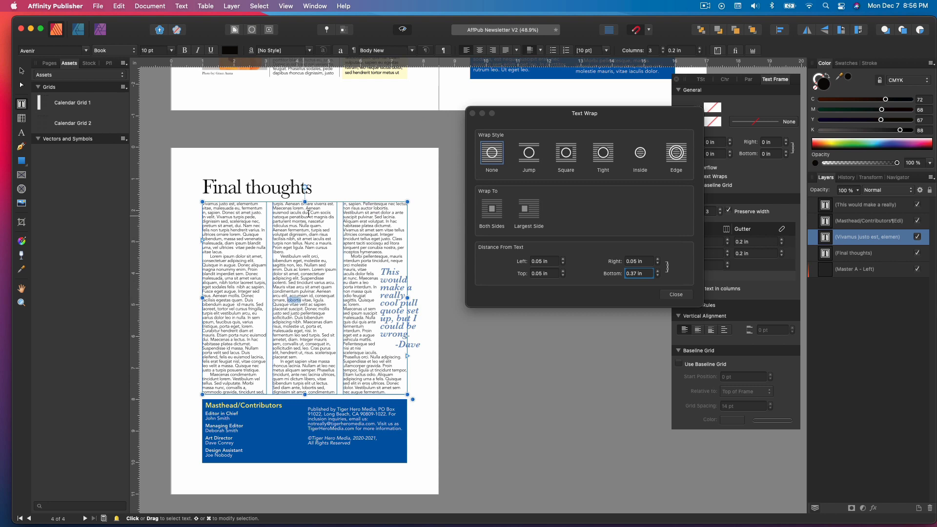
# Add the words "lobortis" and "hendrerit" to the second column's first paragraph, and close the text wrap settings.
pyautogui.click(308, 214)
pyautogui.write('lobortis')
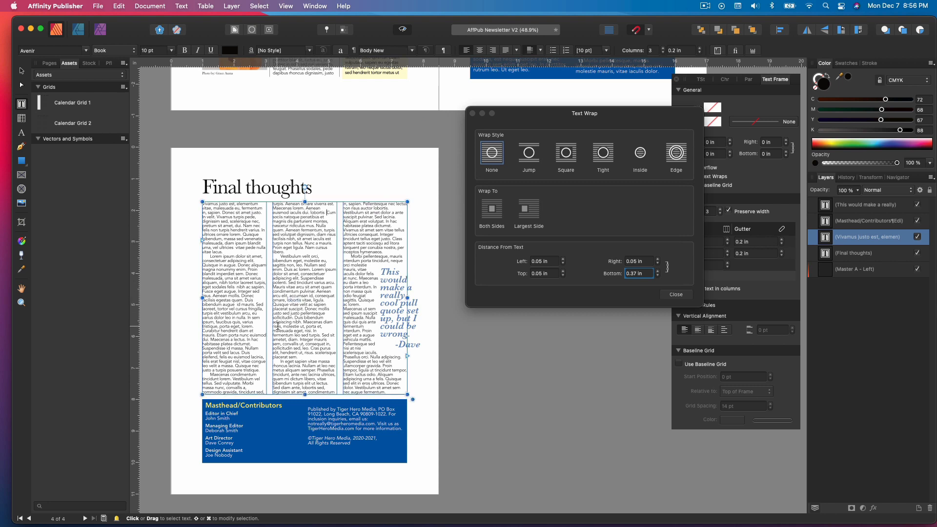
pyautogui.press('Escape')
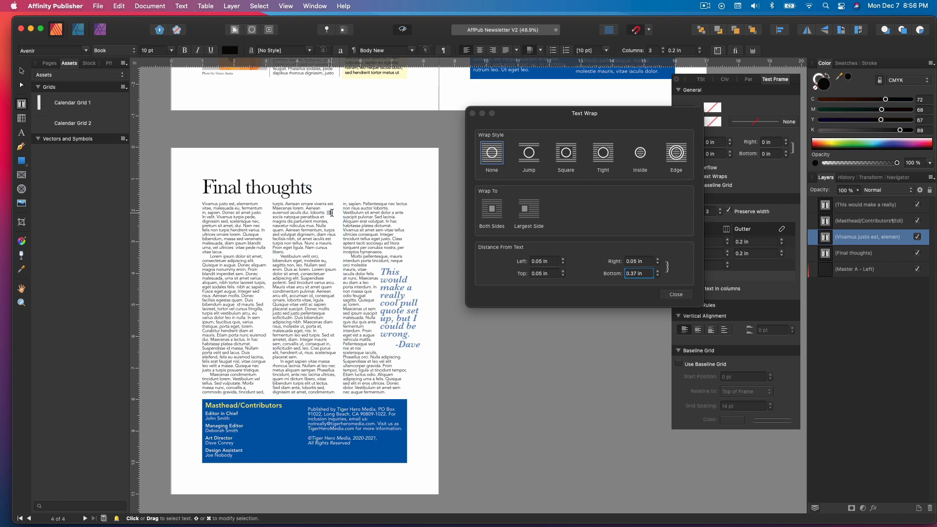
pyautogui.press('super+z')
pyautogui.click(296, 234)
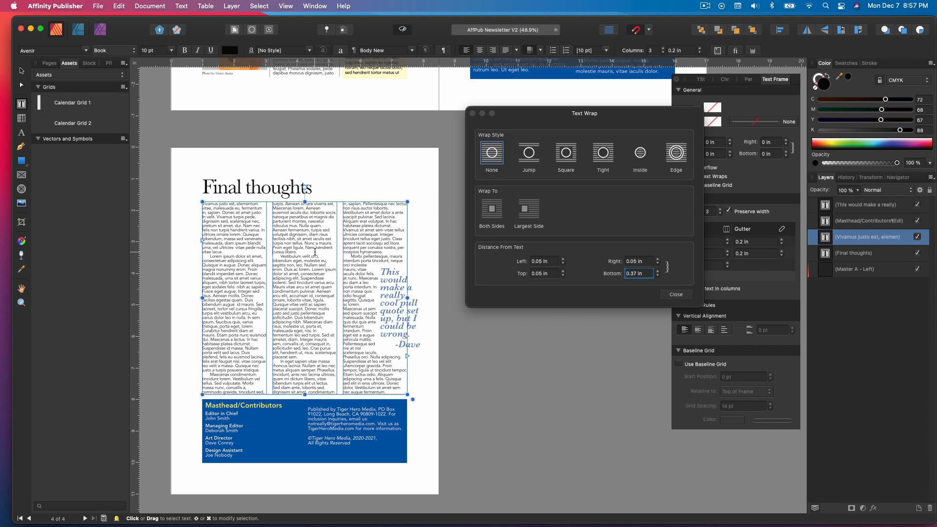
pyautogui.click(461, 383)
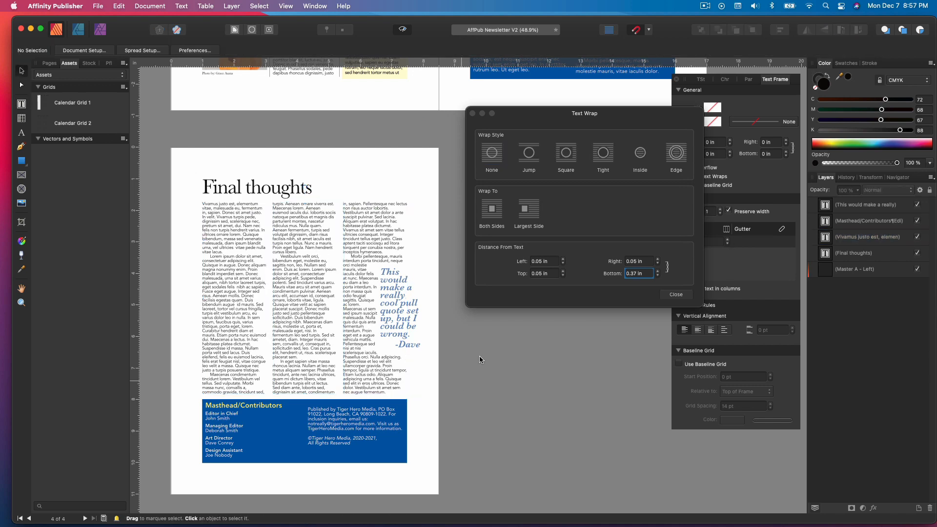
pyautogui.click(472, 114)
# Reduce the ICON logo on the headline spread to 40% opacity.
pyautogui.scroll(-2, 493, 315)
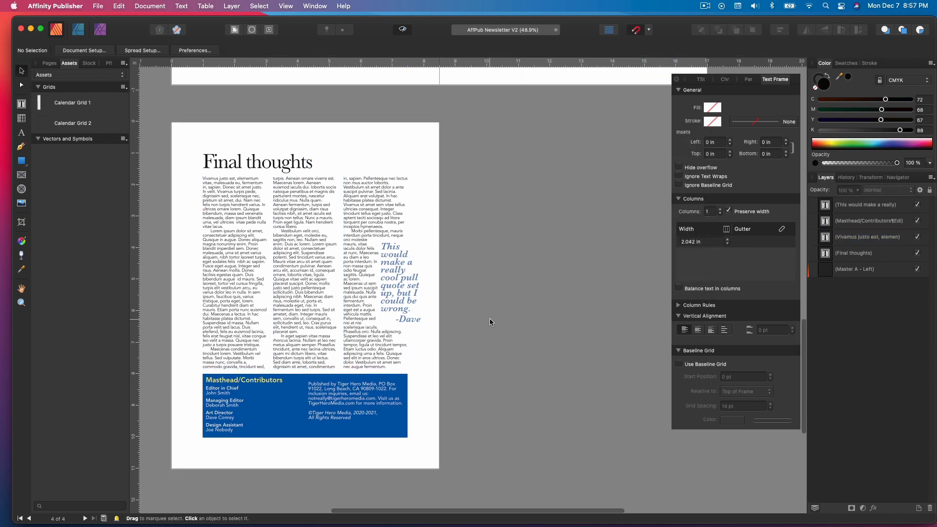
pyautogui.scroll(-2, 483, 327)
pyautogui.scroll(5, 483, 327)
pyautogui.scroll(10, 483, 327)
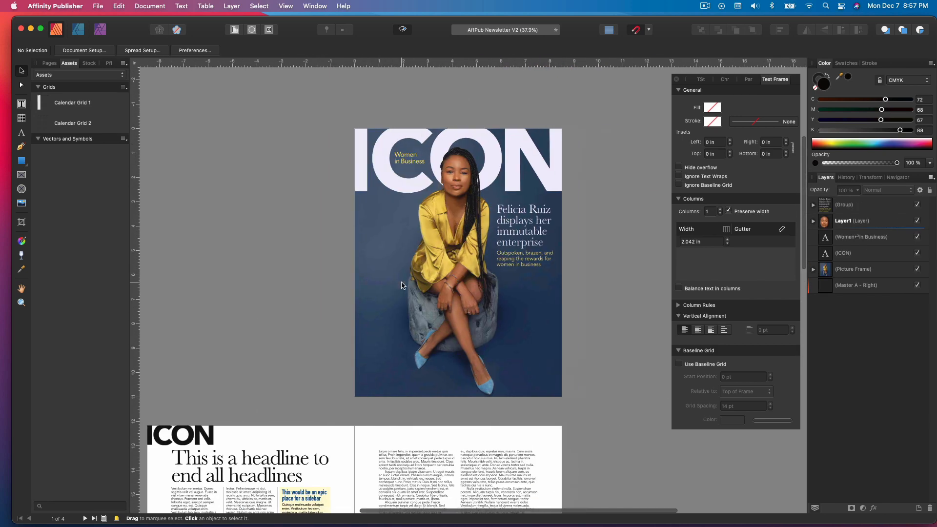
pyautogui.scroll(-6, 402, 282)
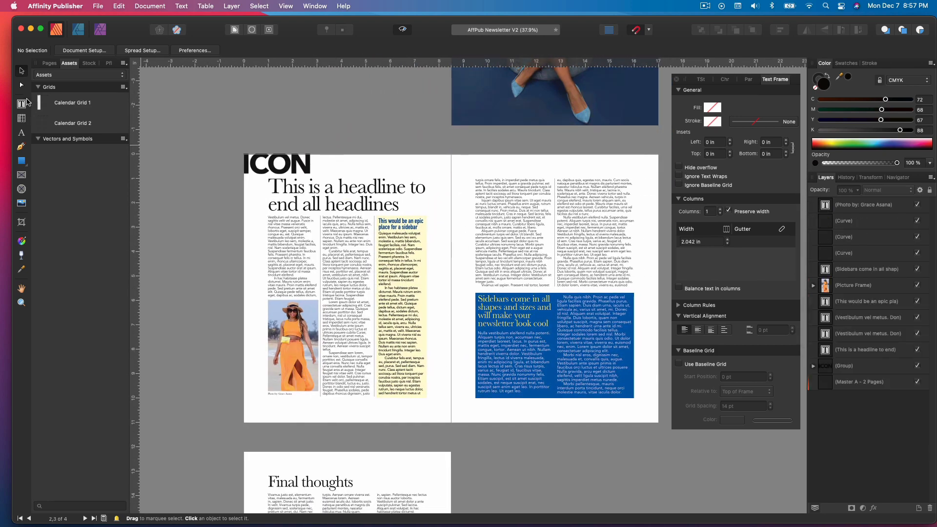
pyautogui.click(703, 7)
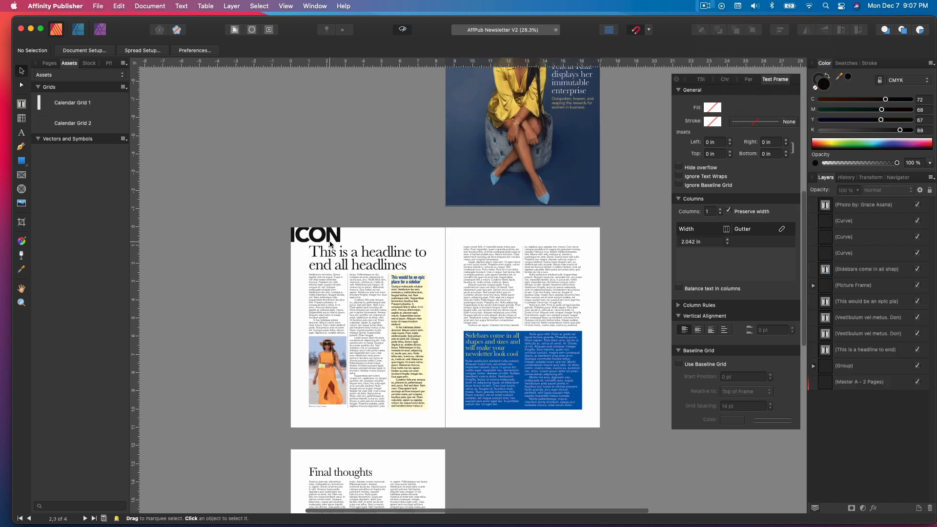
pyautogui.click(314, 234)
pyautogui.click(849, 190)
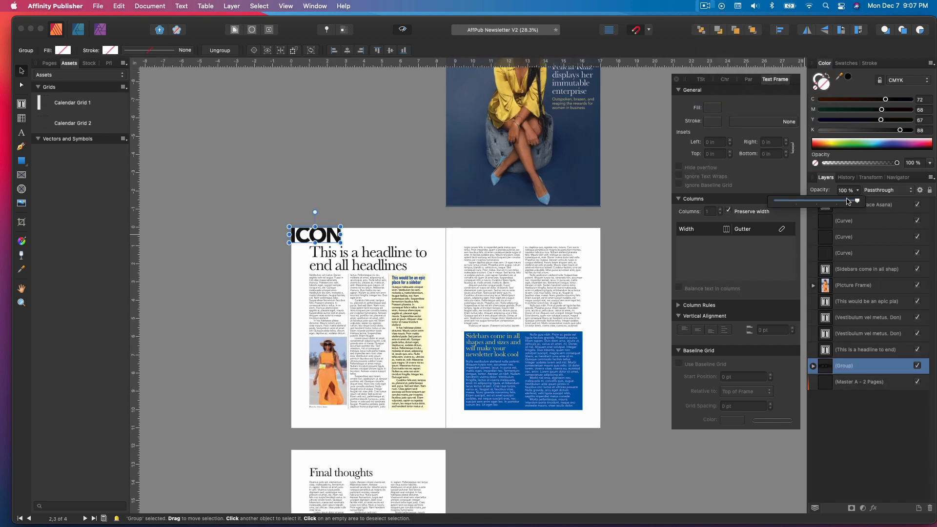
pyautogui.moveTo(848, 201); pyautogui.dragTo(809, 203)
pyautogui.click(637, 237)
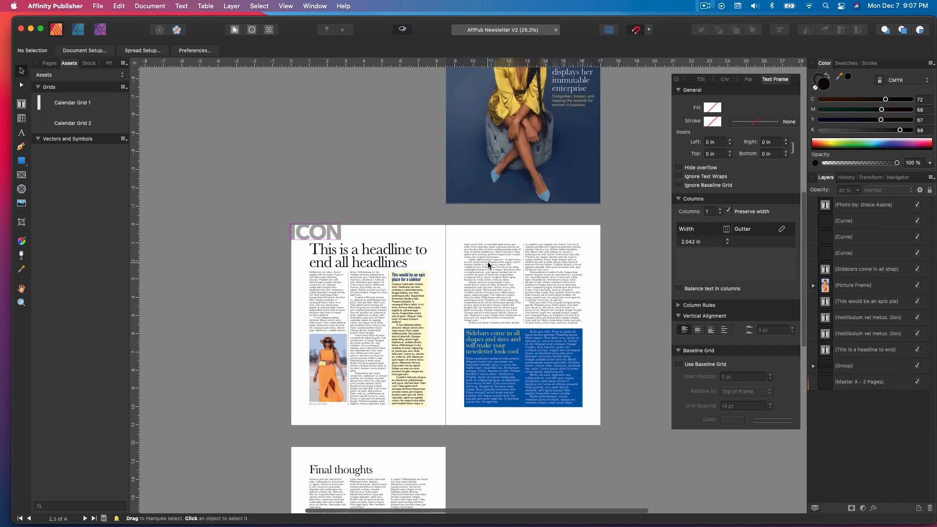
# Copy the faded ICON logo from the headline spread and paste it onto the "Final thoughts" page.
pyautogui.click(328, 235)
pyautogui.hscroll(-1, 361, 237)
pyautogui.press('super+c')
pyautogui.scroll(-5, 376, 262)
pyautogui.click(458, 245)
pyautogui.press('super+v')
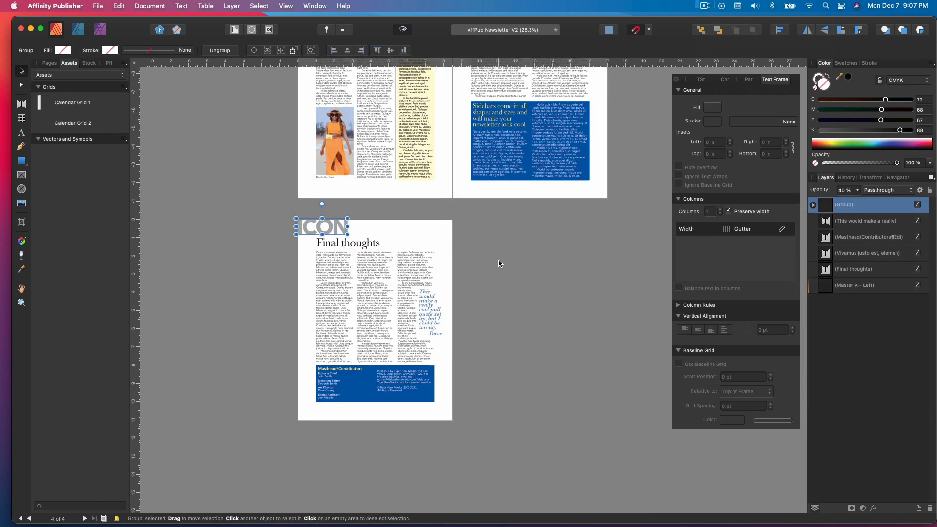
pyautogui.click(498, 263)
# Review the layout of the cover, the headline spread and the back page together.
pyautogui.scroll(-3, 498, 271)
pyautogui.scroll(4, 498, 271)
pyautogui.scroll(-2, 574, 268)
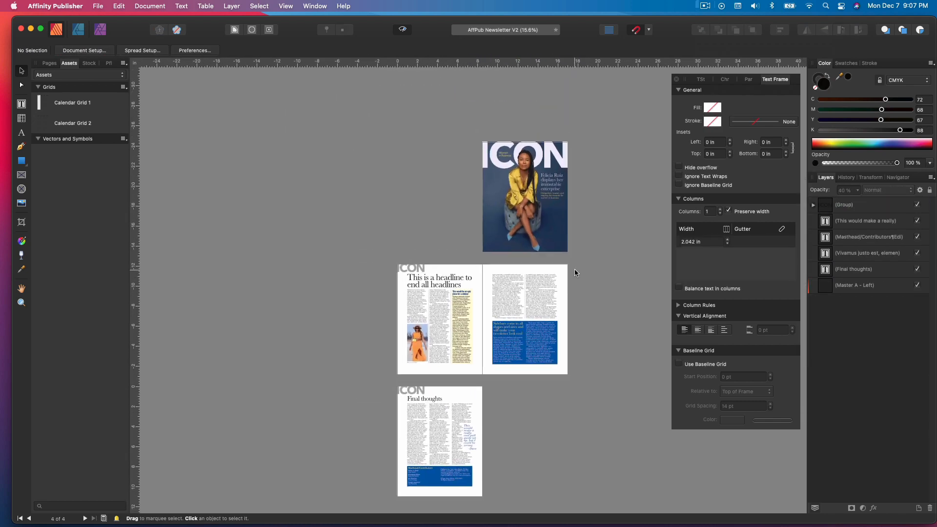
pyautogui.hscroll(2, 565, 268)
pyautogui.scroll(3, 555, 267)
pyautogui.scroll(-3, 526, 265)
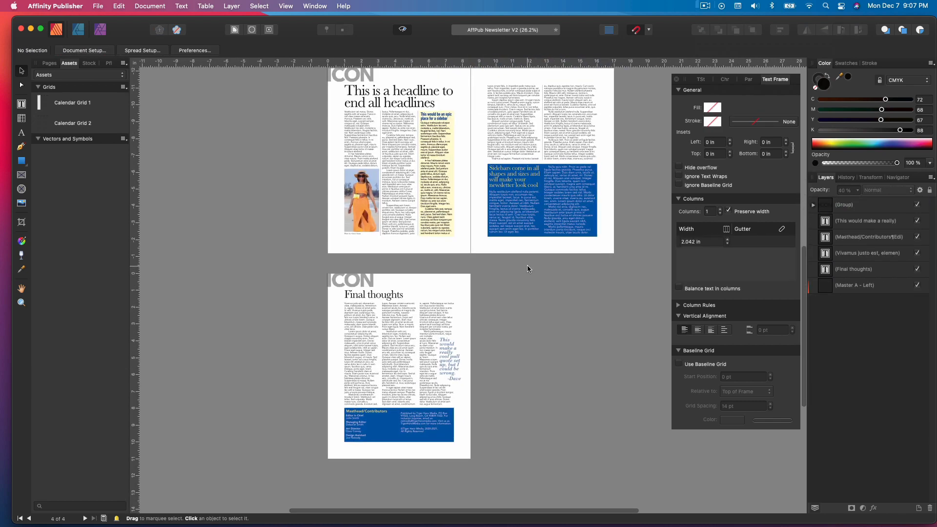
pyautogui.hscroll(1, 527, 265)
pyautogui.scroll(5, 550, 294)
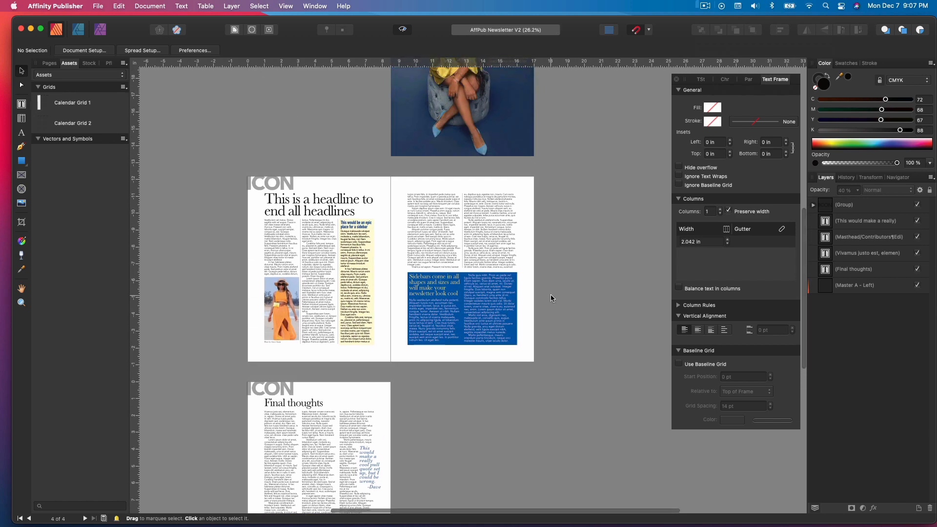
pyautogui.scroll(-1, 590, 230)
# Sample the cover's dark blue background and apply it to the yellow sidebar's heading.
pyautogui.moveTo(840, 76); pyautogui.dragTo(407, 152)
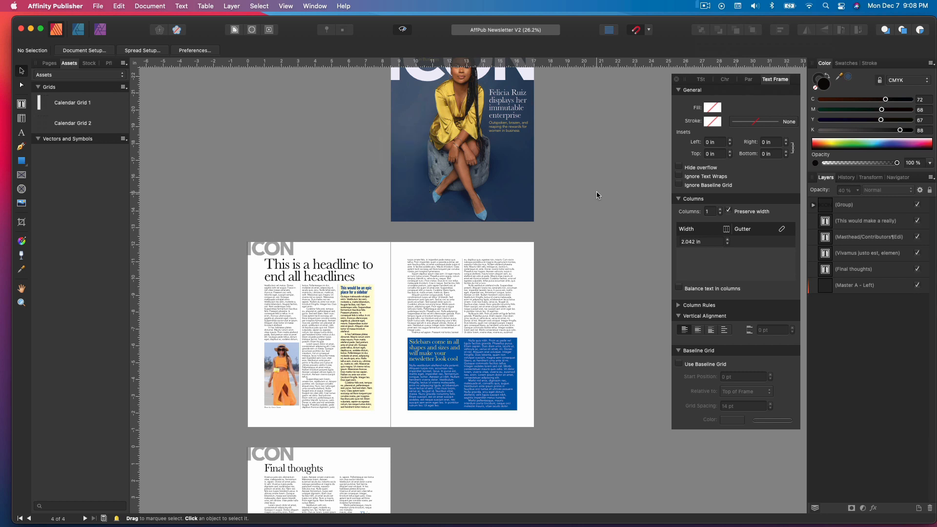
pyautogui.click(360, 291)
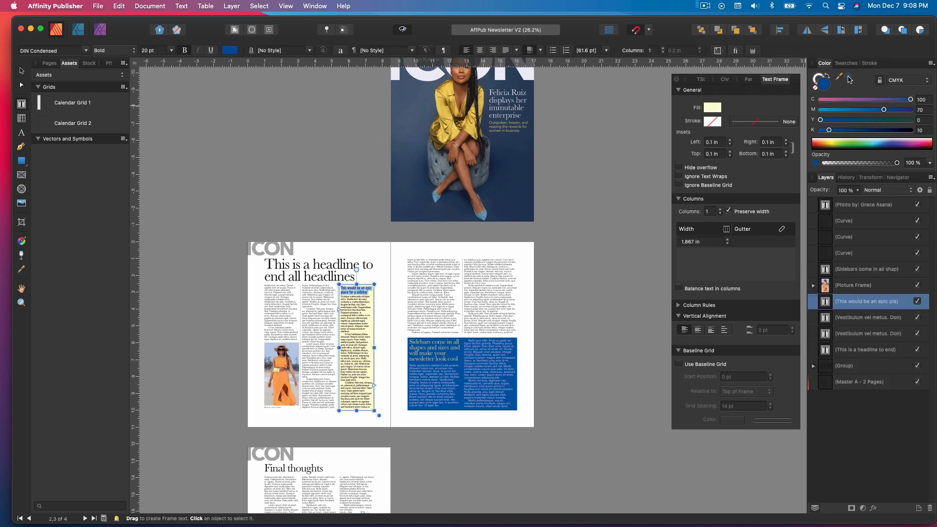
pyautogui.click(22, 72)
pyautogui.click(453, 364)
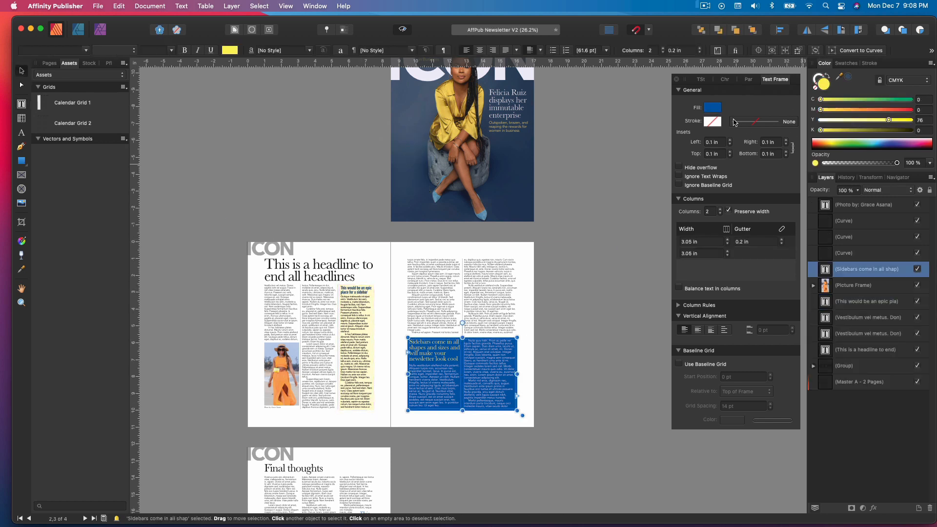
pyautogui.click(360, 288)
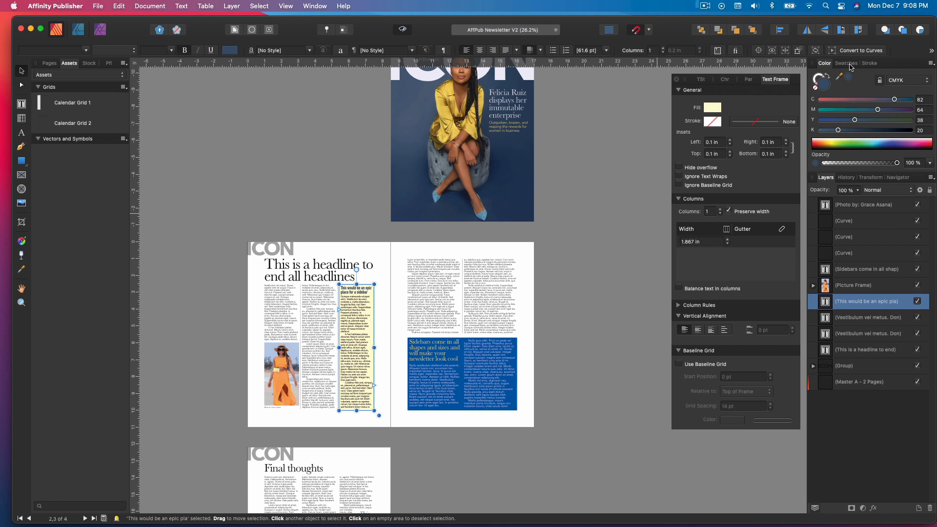
pyautogui.click(851, 67)
pyautogui.click(712, 108)
pyautogui.click(749, 137)
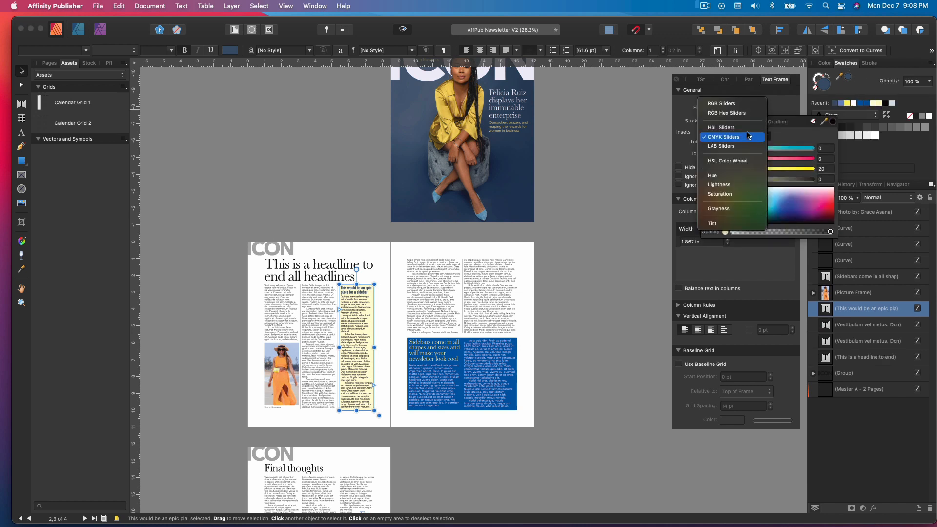
pyautogui.click(797, 138)
pyautogui.moveTo(824, 125); pyautogui.dragTo(824, 83)
pyautogui.click(834, 123)
pyautogui.click(627, 232)
pyautogui.press('super+z')
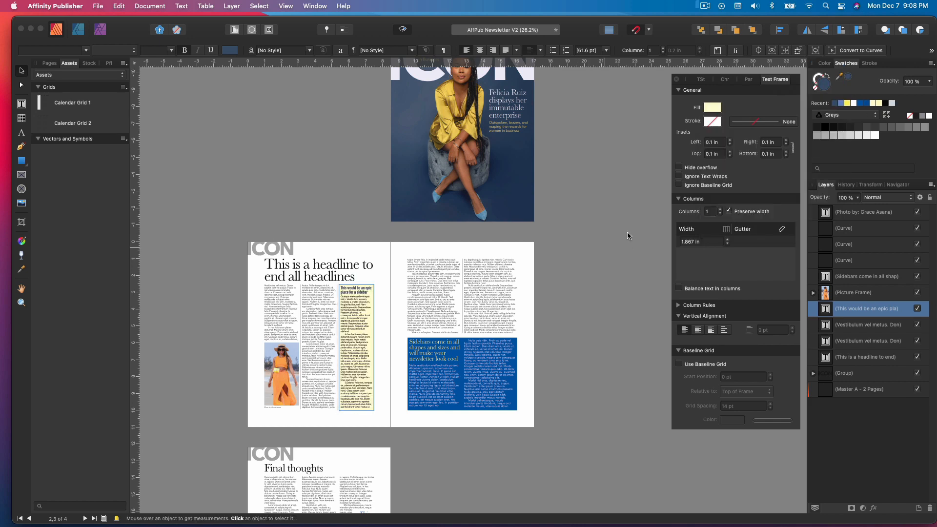
pyautogui.press('super+z')
# Fill the two-column blue sidebar with the dark blue sampled from the cover background.
pyautogui.click(712, 107)
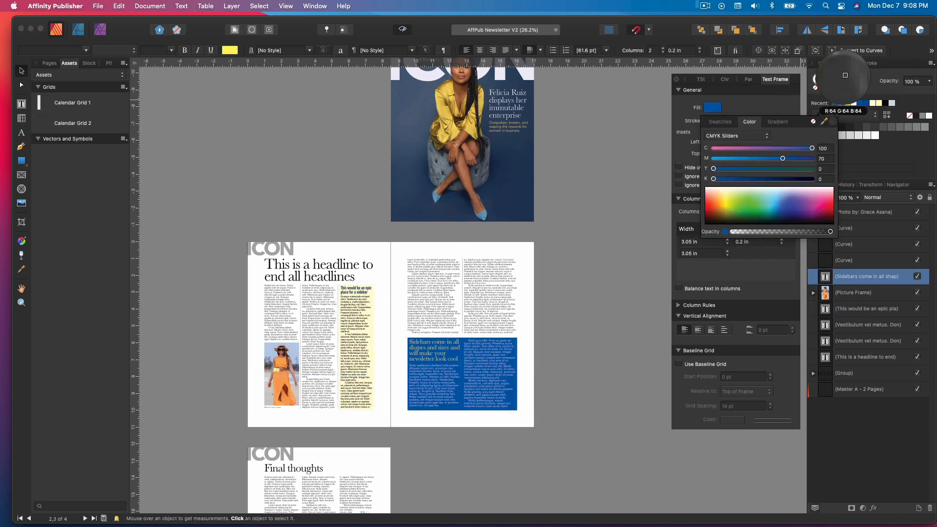
pyautogui.click(834, 123)
pyautogui.click(631, 269)
pyautogui.scroll(1, 605, 303)
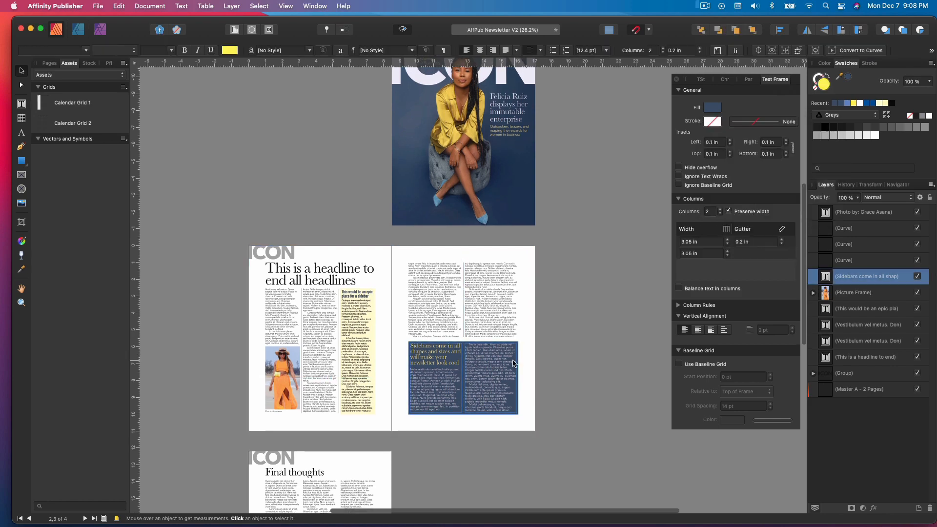
pyautogui.scroll(5, 478, 378)
pyautogui.click(621, 349)
# Fill the two-column sidebar with the light blue sampled from the shoe in the cover photo.
pyautogui.click(493, 357)
pyautogui.scroll(-4, 481, 358)
pyautogui.scroll(3, 480, 359)
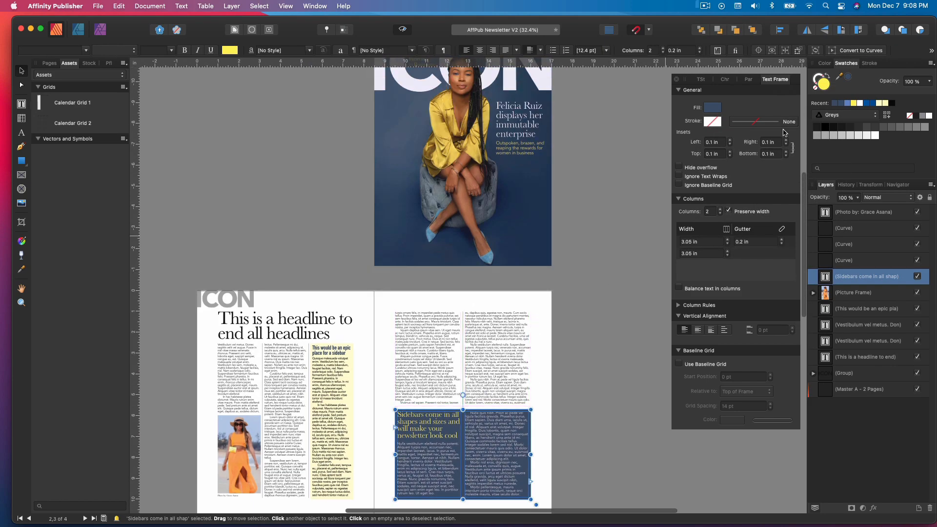
pyautogui.scroll(3, 394, 233)
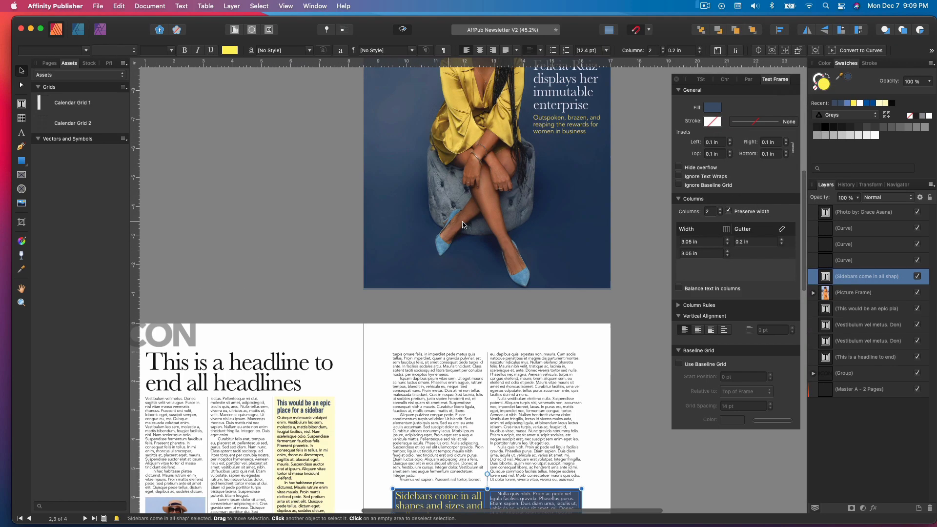
pyautogui.click(709, 111)
pyautogui.moveTo(824, 121); pyautogui.dragTo(520, 276)
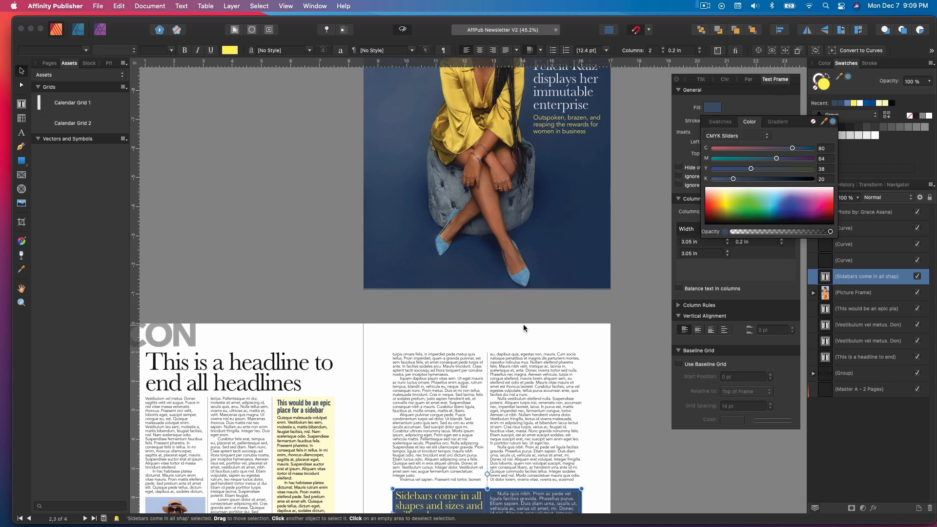
pyautogui.click(833, 122)
# Recolour the yellow sidebar's heading and the back page's pull quote with the light blue sampled from the shoe.
pyautogui.doubleClick(300, 413)
pyautogui.tripleClick(300, 410)
pyautogui.click(848, 76)
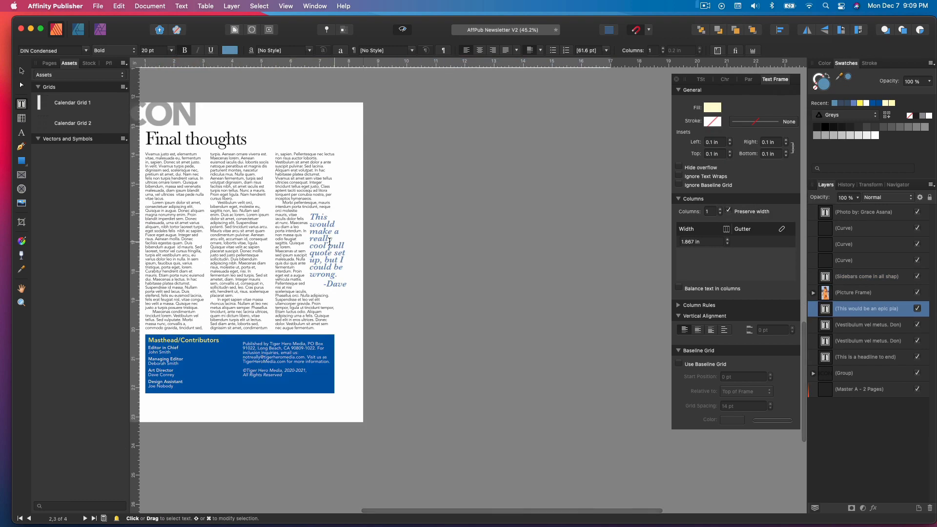
pyautogui.press('super+a')
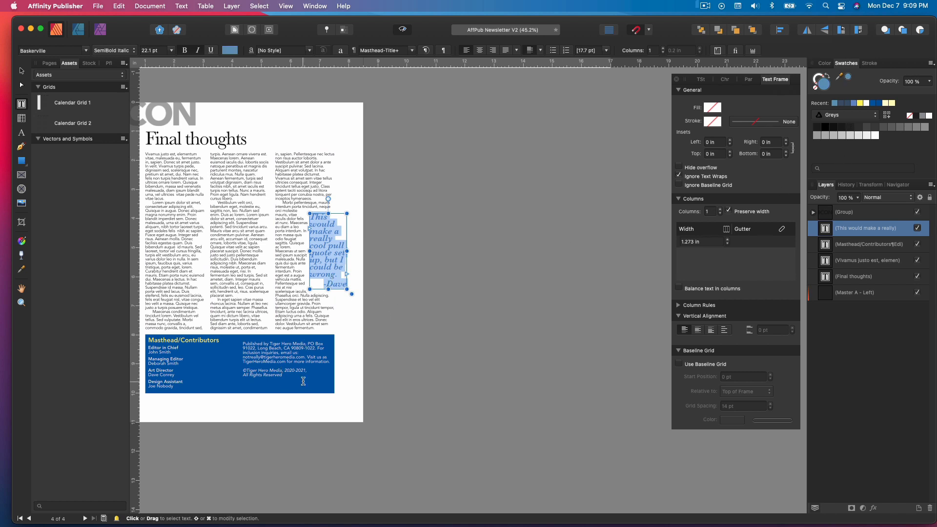
# Fill the masthead box with the sampled light blue, CMYK 61, 29, 16, 0.
pyautogui.click(22, 71)
pyautogui.click(324, 376)
pyautogui.click(712, 108)
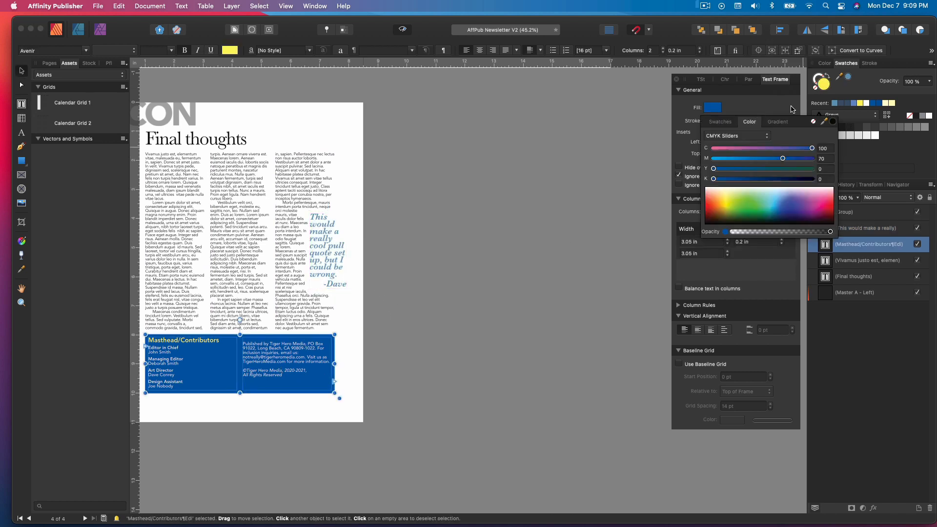
pyautogui.click(832, 123)
pyautogui.moveTo(824, 122); pyautogui.dragTo(325, 272)
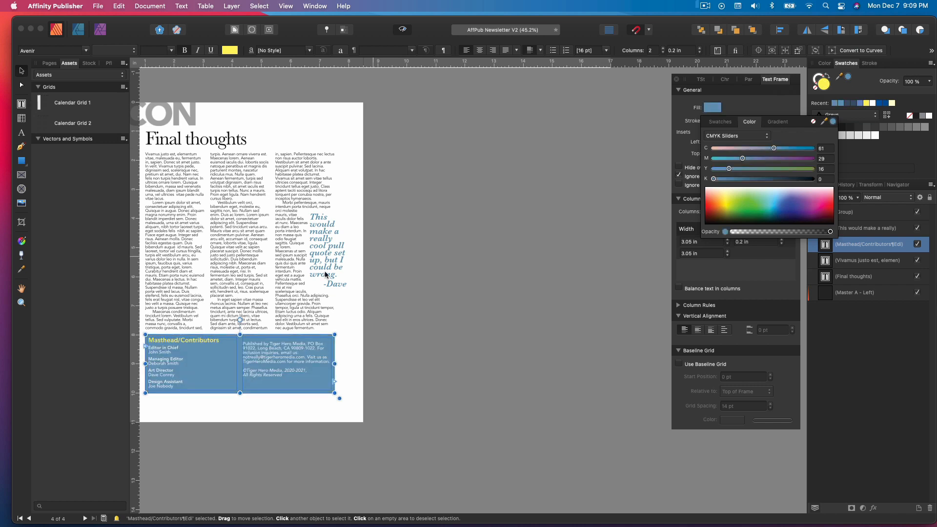
# Try to recolour the ICON logo above "Final thoughts" with the sampled light blue.
pyautogui.hscroll(-5, 217, 237)
pyautogui.click(298, 112)
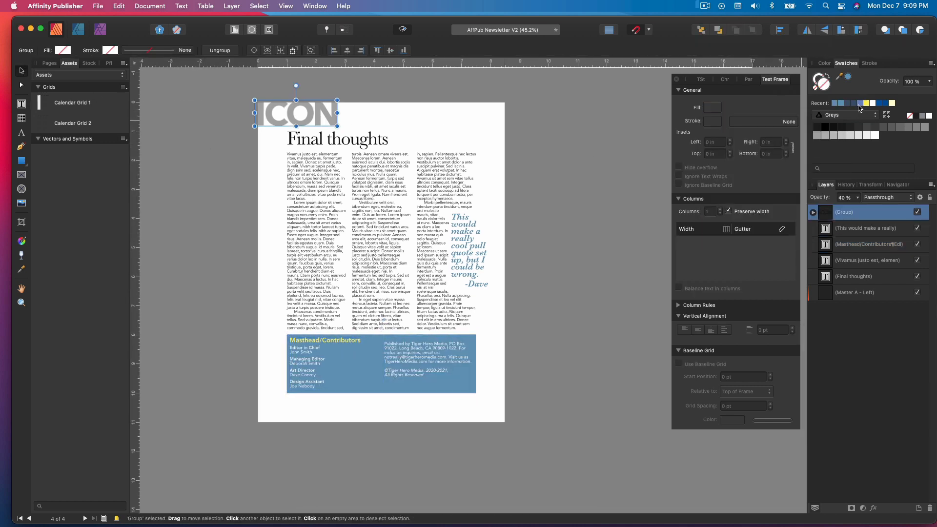
pyautogui.doubleClick(323, 120)
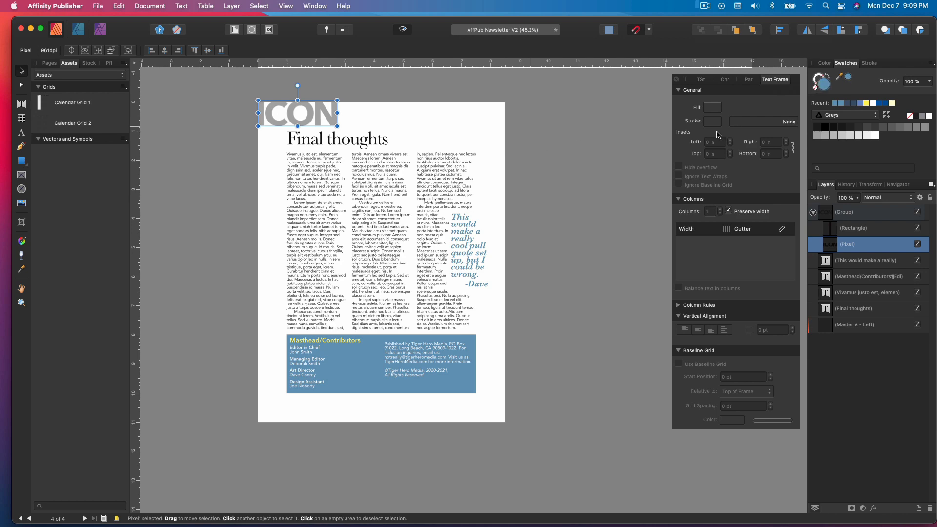
pyautogui.click(602, 154)
pyautogui.doubleClick(322, 112)
pyautogui.click(596, 209)
pyautogui.scroll(10, 511, 213)
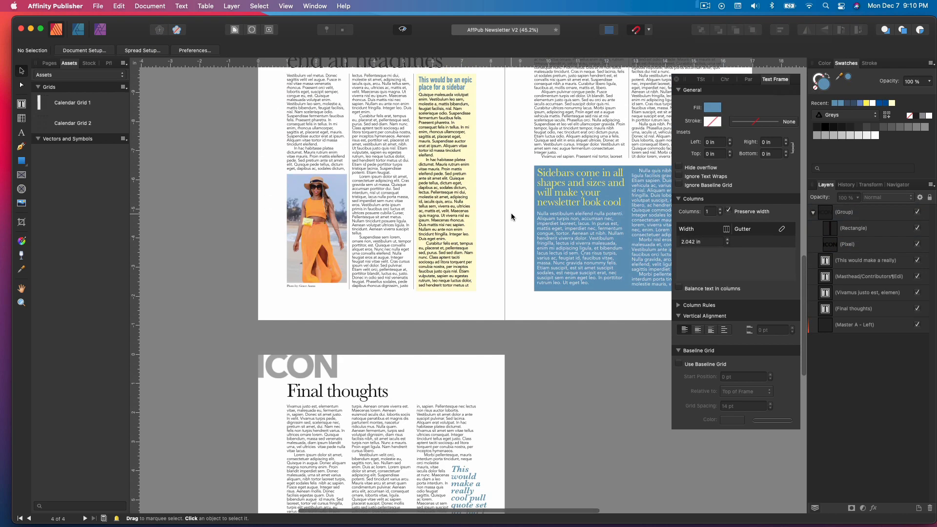
# Shorten the yellow sidebar to about 7.405 in high so its lower edge lines up with the neighbouring text column.
pyautogui.scroll(2, 480, 227)
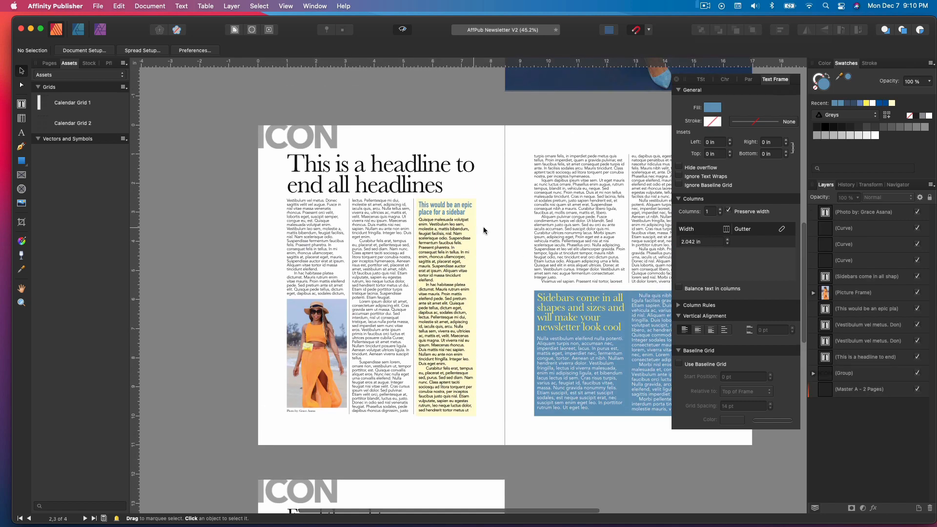
pyautogui.hscroll(3, 481, 229)
pyautogui.scroll(5, 358, 421)
pyautogui.click(455, 422)
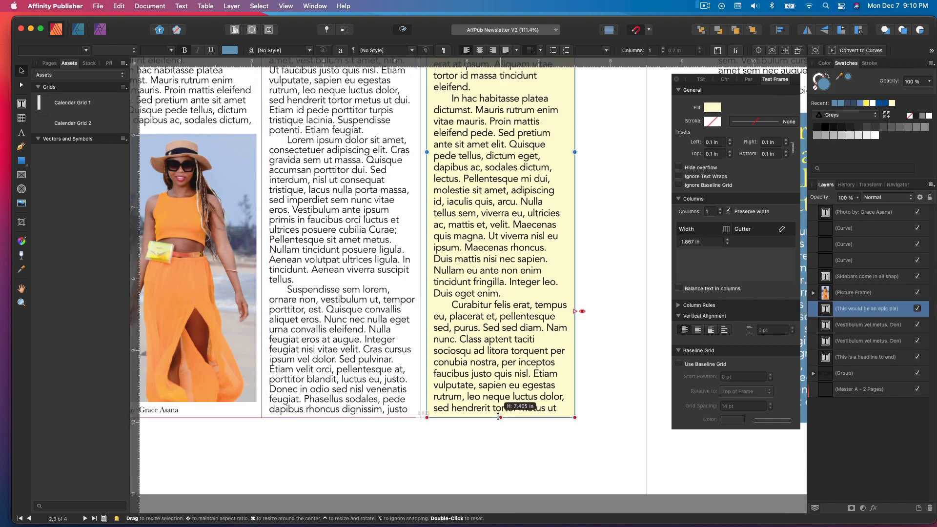
pyautogui.click(620, 405)
# Shorten the blue two-column sidebar so its lower edge lines up with the yellow sidebar's.
pyautogui.hscroll(5, 603, 403)
pyautogui.scroll(3, 587, 404)
pyautogui.scroll(-3, 587, 403)
pyautogui.hscroll(3, 588, 403)
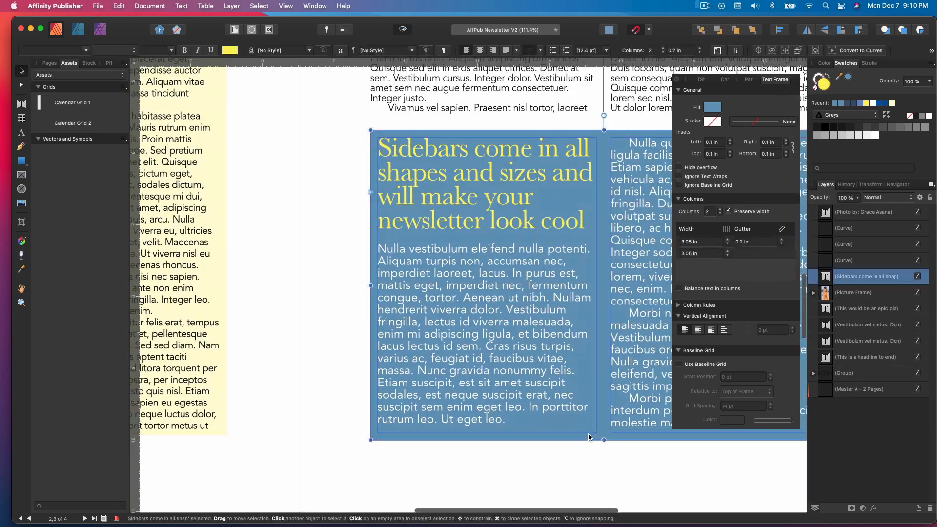
pyautogui.hscroll(3, 537, 429)
pyautogui.scroll(-1, 525, 452)
# Examine the back page and the inside spread for consistent colours and alignment.
pyautogui.scroll(-10, 525, 449)
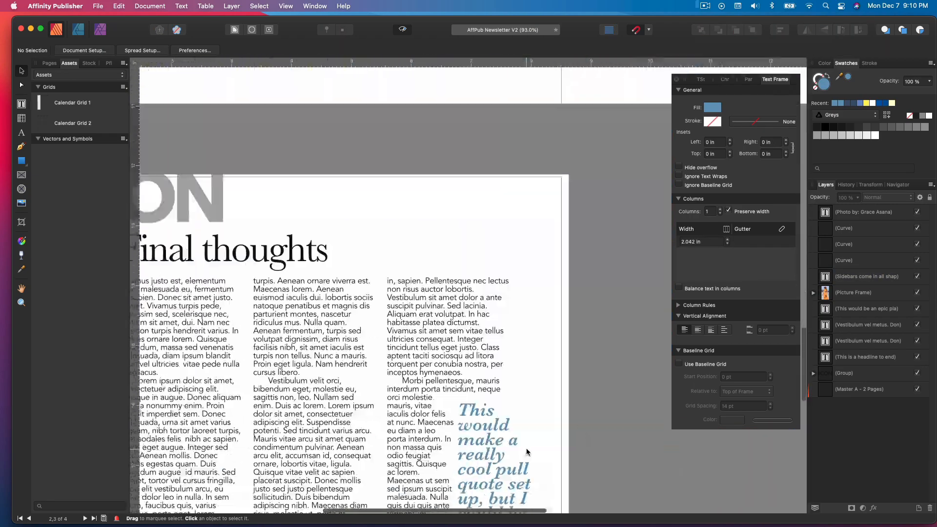
pyautogui.scroll(-2, 529, 446)
pyautogui.scroll(5, 500, 439)
pyautogui.scroll(10, 500, 440)
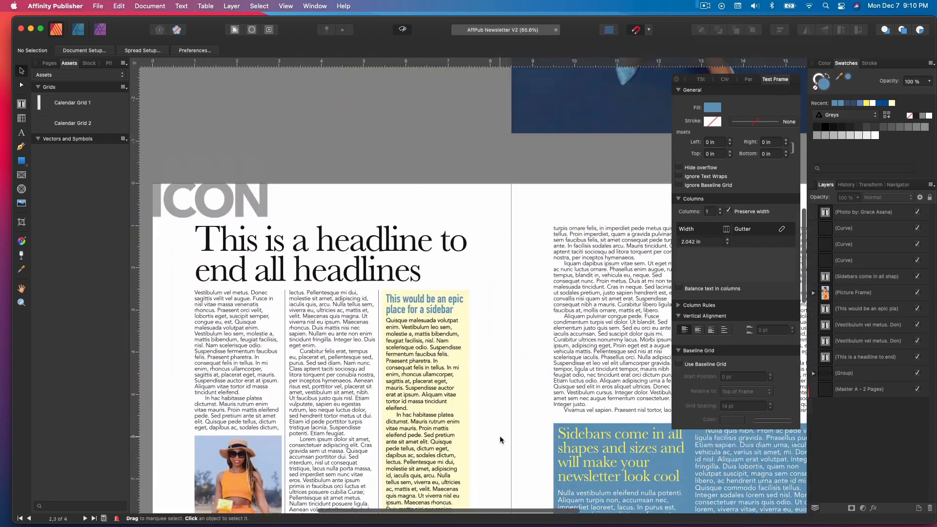
pyautogui.scroll(-3, 499, 435)
pyautogui.scroll(-4, 580, 436)
pyautogui.scroll(-8, 581, 436)
pyautogui.hscroll(-3, 582, 435)
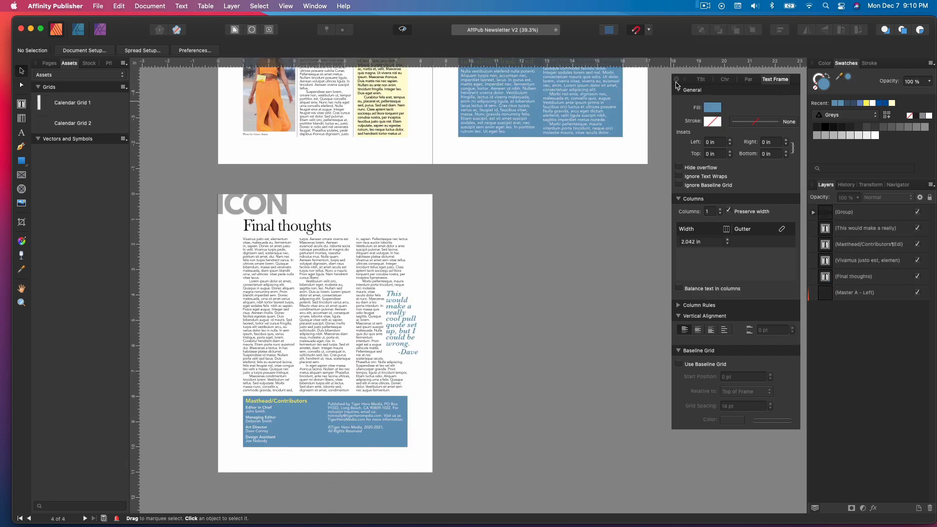
# Dock the floating text formatting controls with the rest of the workspace and show the list of text styles.
pyautogui.moveTo(676, 86); pyautogui.dragTo(805, 181)
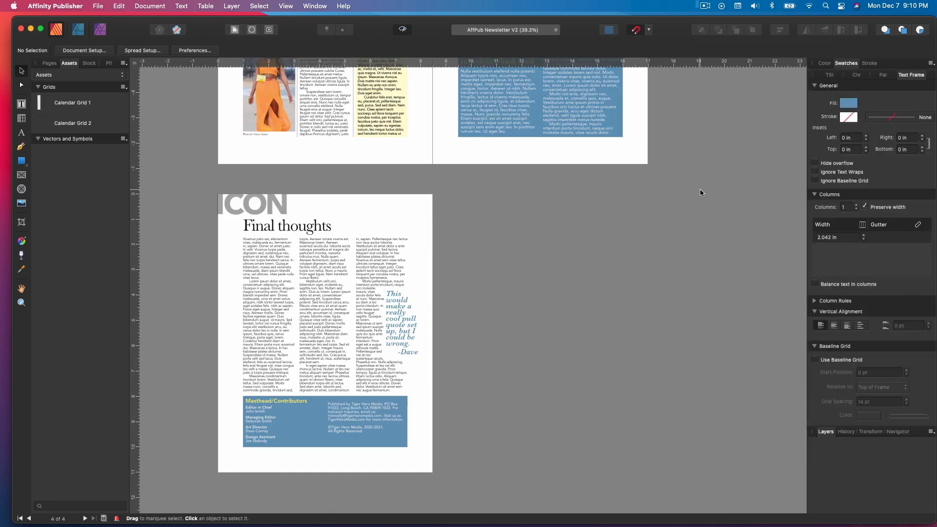
pyautogui.click(854, 65)
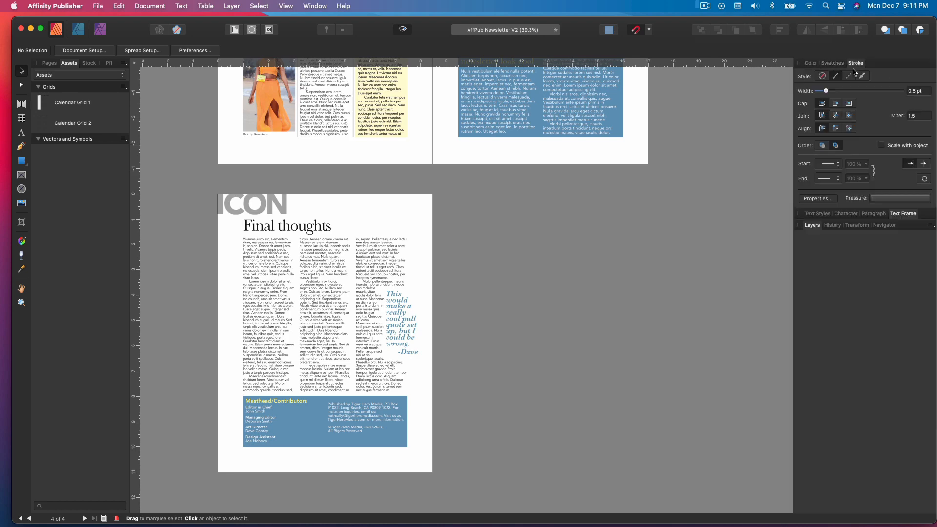
pyautogui.click(817, 214)
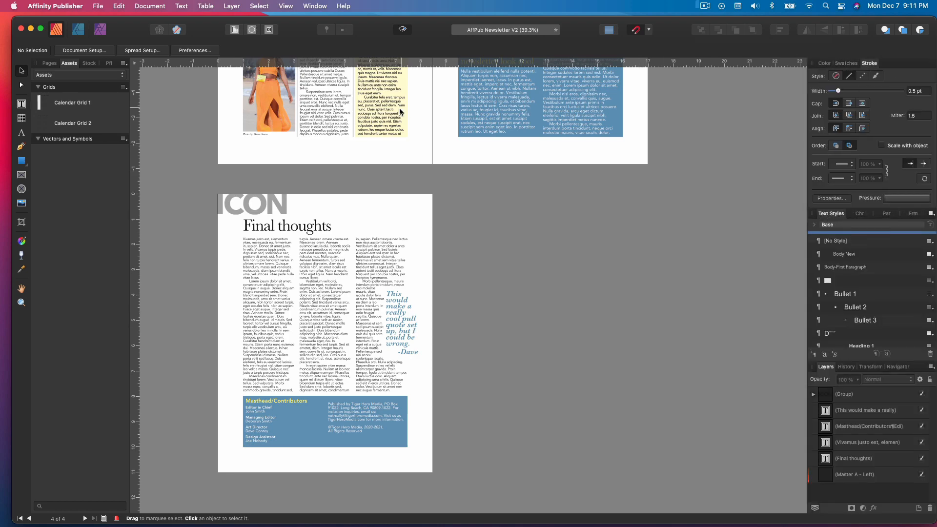
# Create a paragraph style named "Main Headline" from the "This is a headline to end all headlines" text.
pyautogui.scroll(10, 389, 124)
pyautogui.scroll(-5, 389, 124)
pyautogui.tripleClick(388, 125)
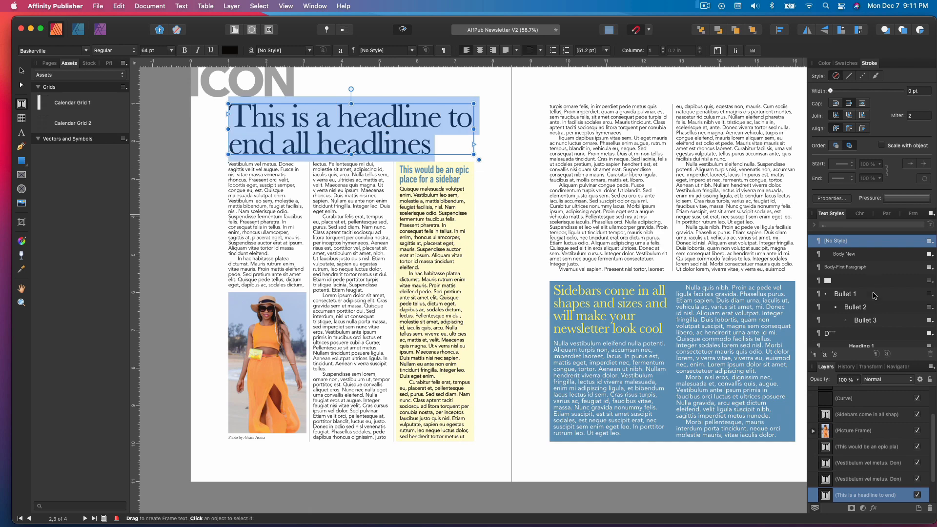
pyautogui.click(814, 355)
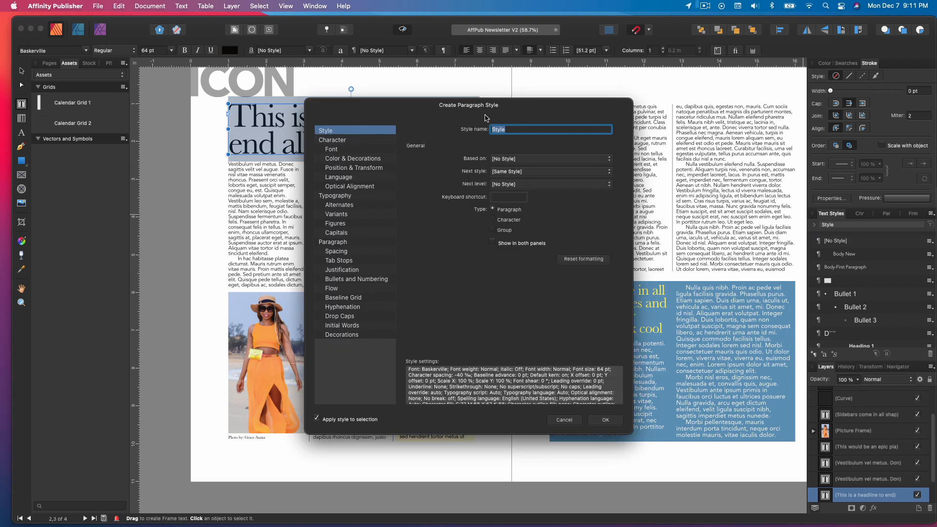
pyautogui.write('Main Headline')
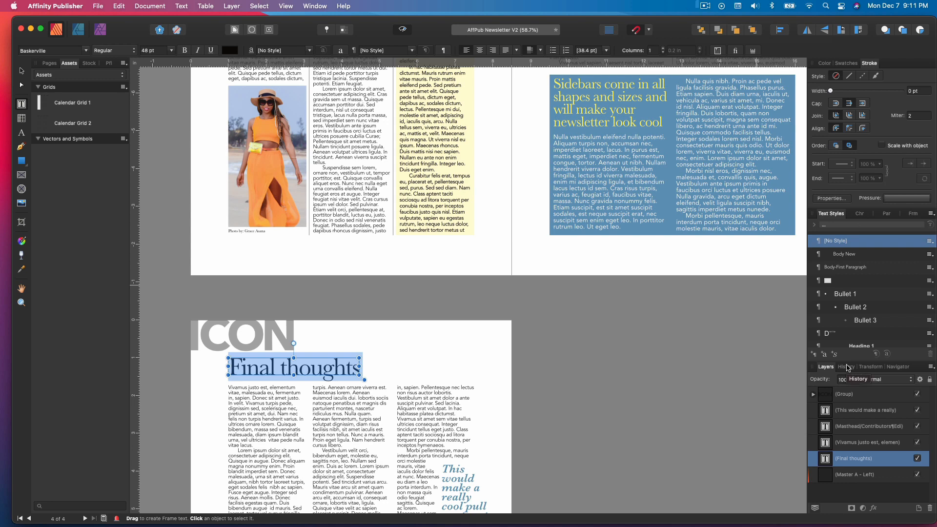
# Create a paragraph style named "Headline-Secondary" from the "Final thoughts" heading on the back page.
pyautogui.click(814, 355)
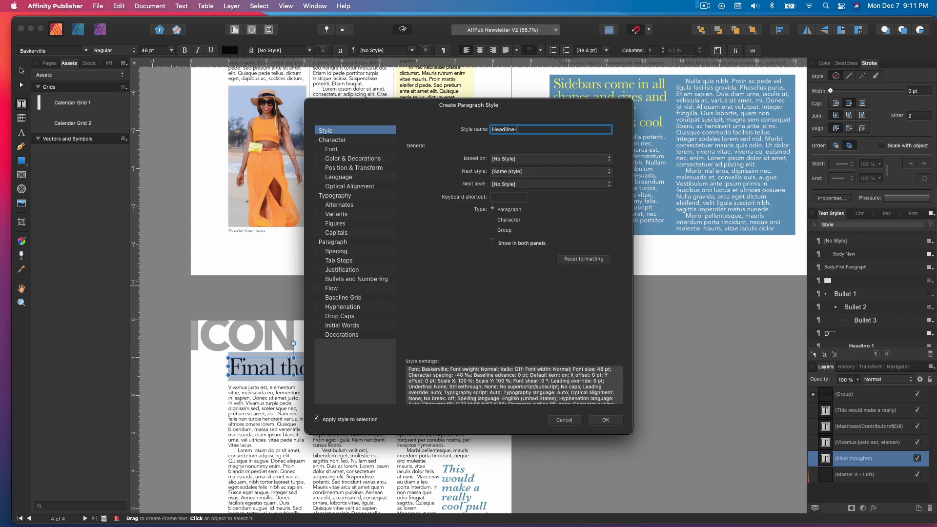
pyautogui.write('Headline-Secondary')
pyautogui.press('Return')
# Create a paragraph style named "Sidebar-Headline" from the yellow sidebar's heading.
pyautogui.scroll(6, 477, 197)
pyautogui.tripleClick(433, 120)
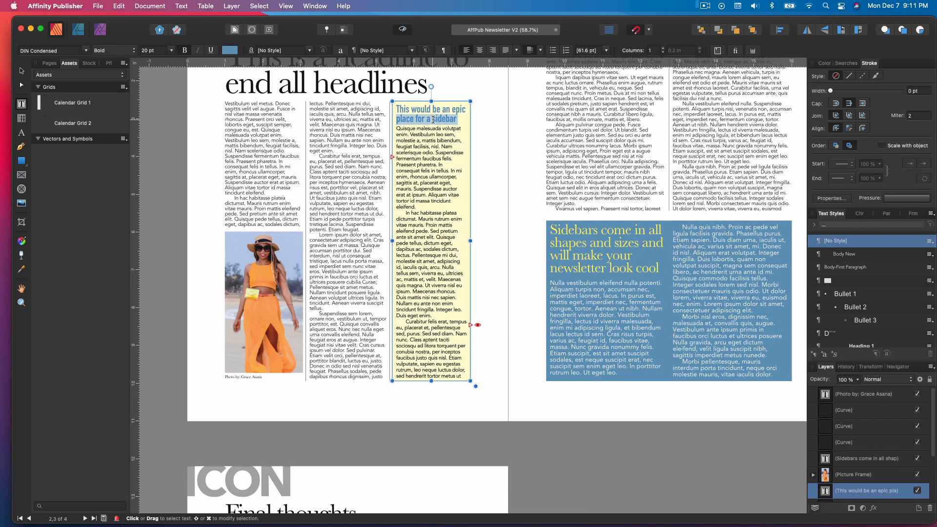
pyautogui.click(814, 354)
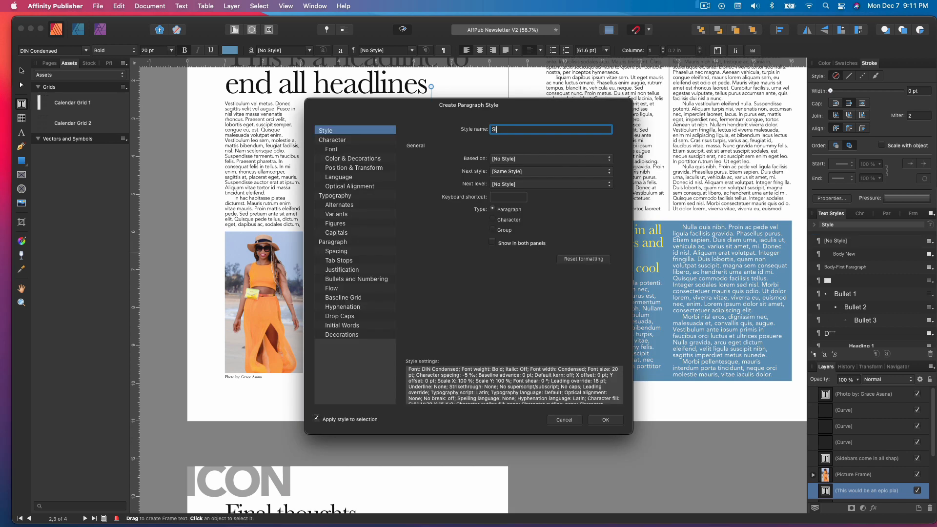
pyautogui.write('Sidebar-Headline')
pyautogui.press('Return')
# Create a paragraph style named "Sidebar-Headline 2" from the yellow heading of the blue two-column sidebar.
pyautogui.tripleClick(568, 242)
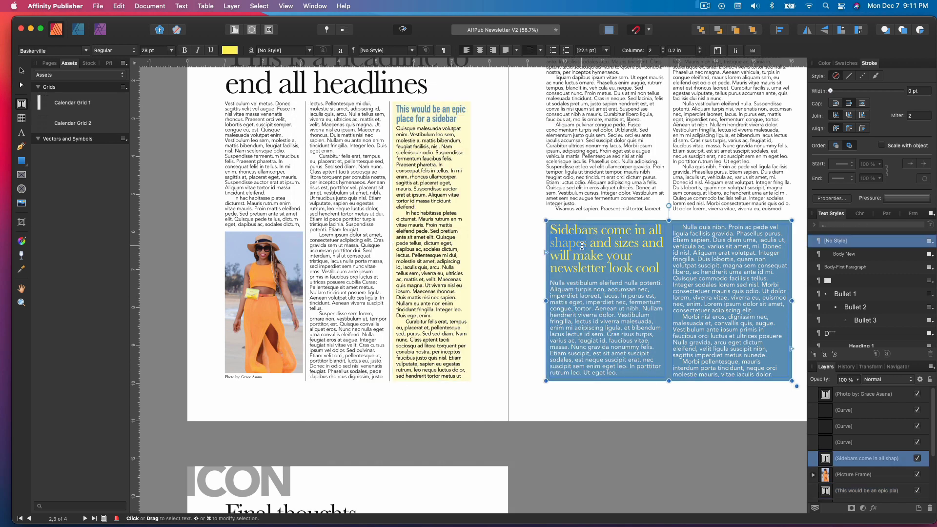
pyautogui.click(814, 355)
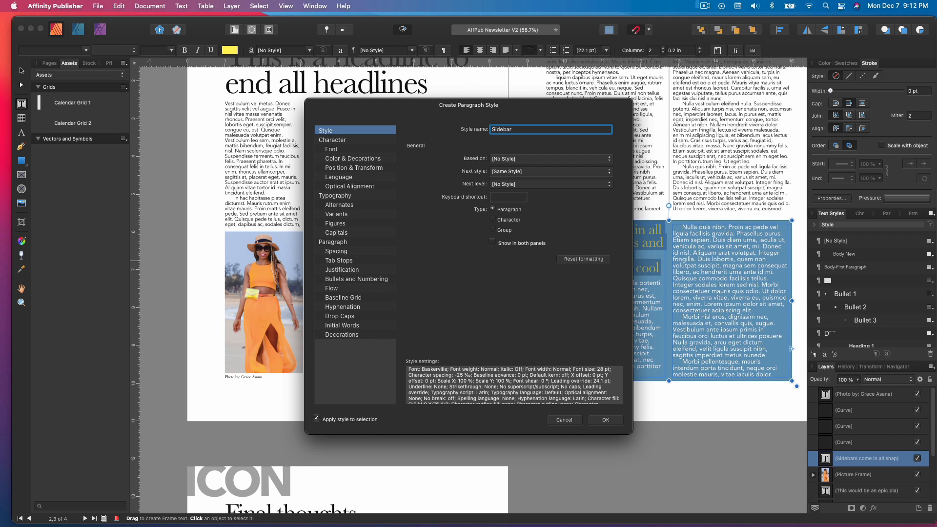
pyautogui.press('Return')
pyautogui.press('Escape')
pyautogui.press('Escape')
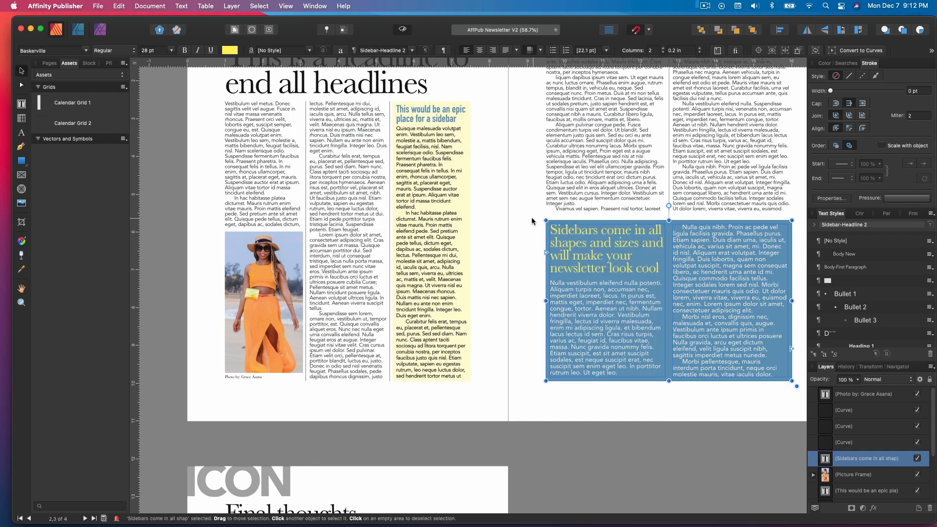
# Try to delete the Bullet 3, Bullet 2 and Bullet 1 paragraph styles.
pyautogui.scroll(-2, 879, 289)
pyautogui.click(899, 284)
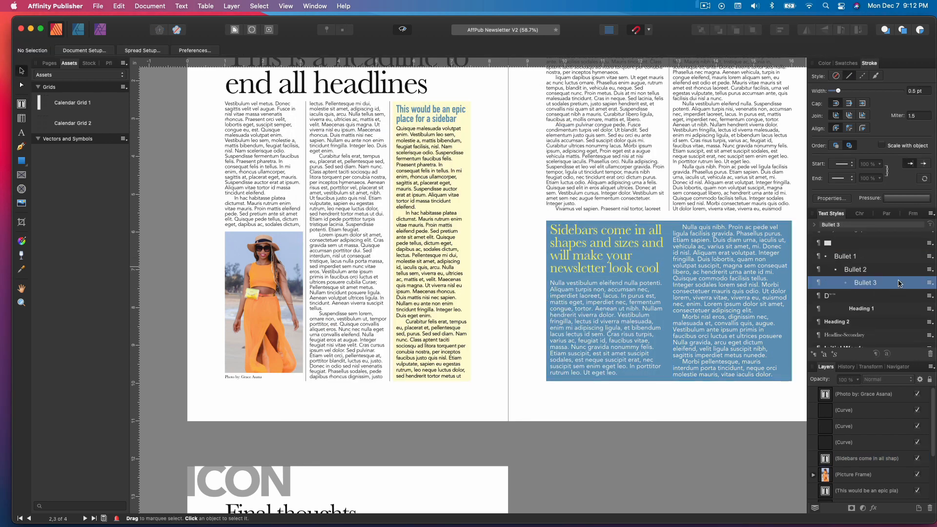
pyautogui.click(930, 353)
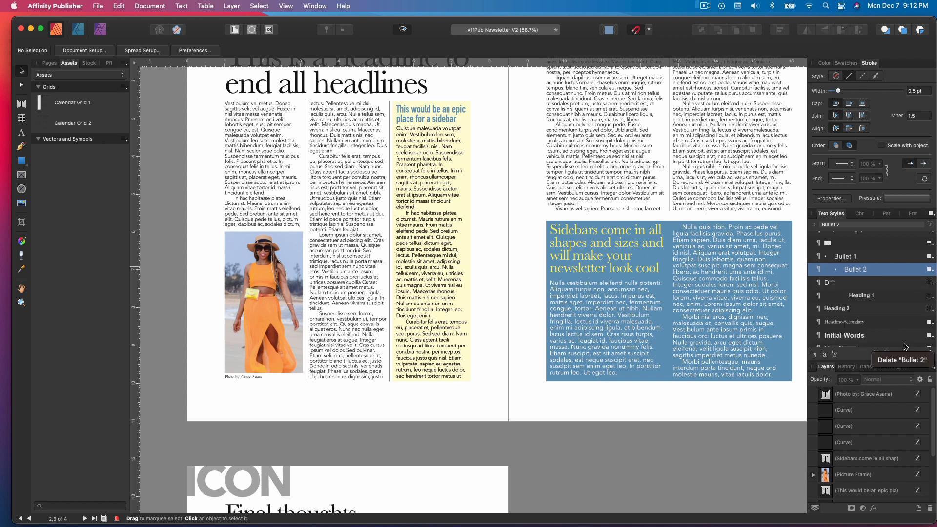
pyautogui.click(930, 353)
pyautogui.click(929, 353)
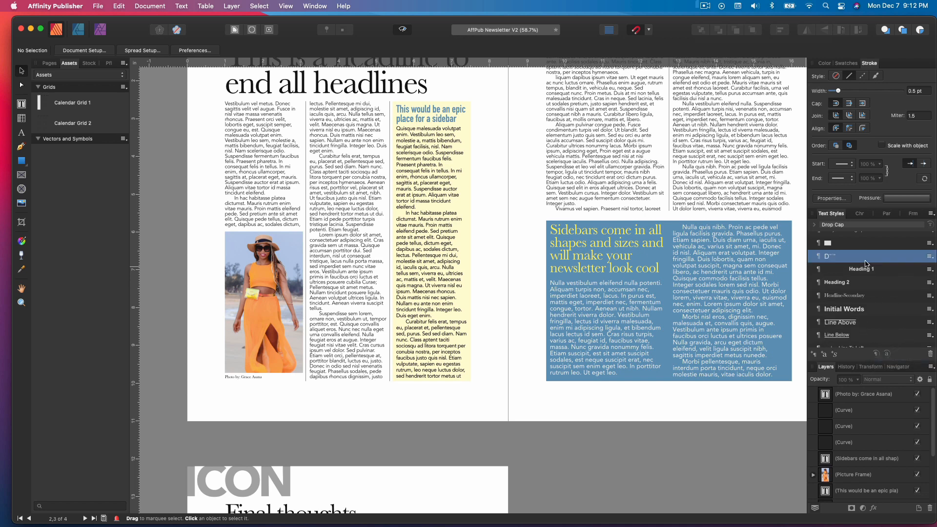
# Undo the deletion of the three bullet styles.
pyautogui.press('super+z')
pyautogui.press('super+z')
pyautogui.press('super+z')
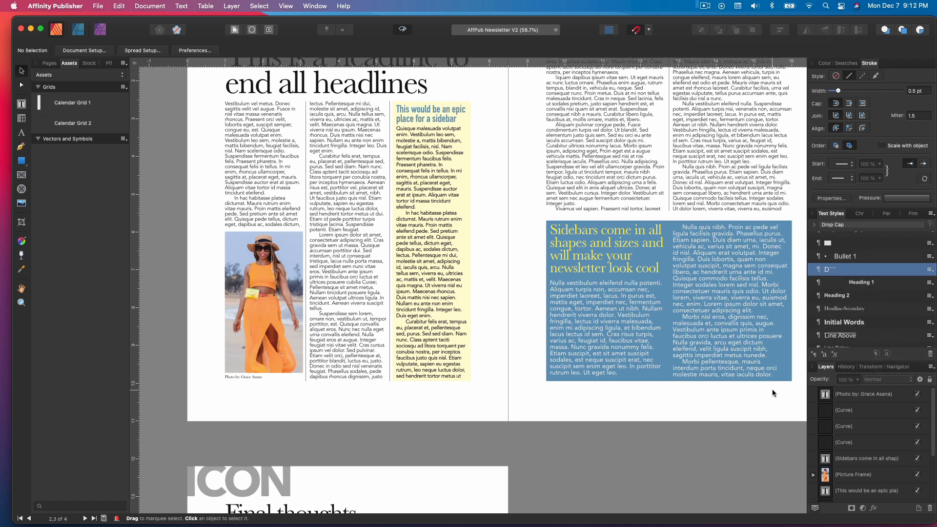
# Add a text frame about 2.05 in wide below the blue sidebar reading "This is only teset", with the Box style applied.
pyautogui.scroll(2, 877, 267)
pyautogui.click(859, 280)
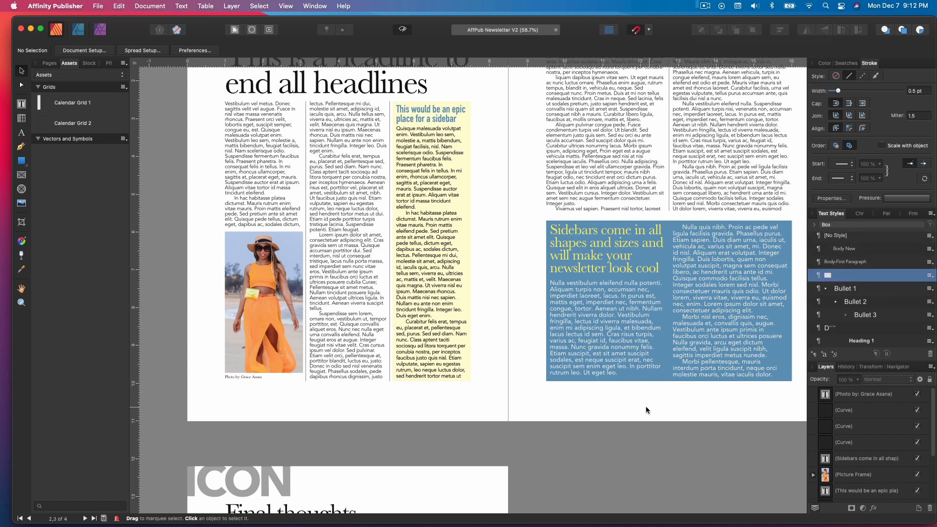
pyautogui.press('t')
pyautogui.moveTo(587, 403); pyautogui.dragTo(665, 447)
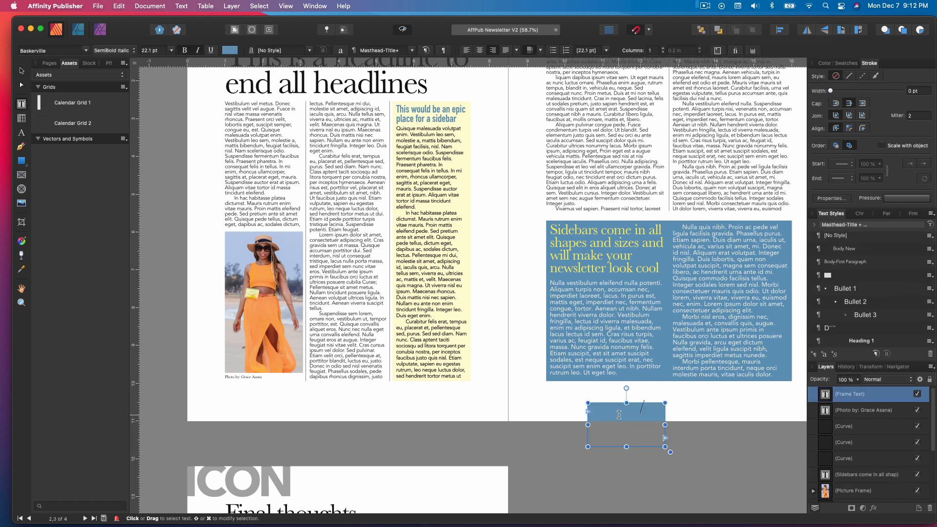
pyautogui.press('super+a')
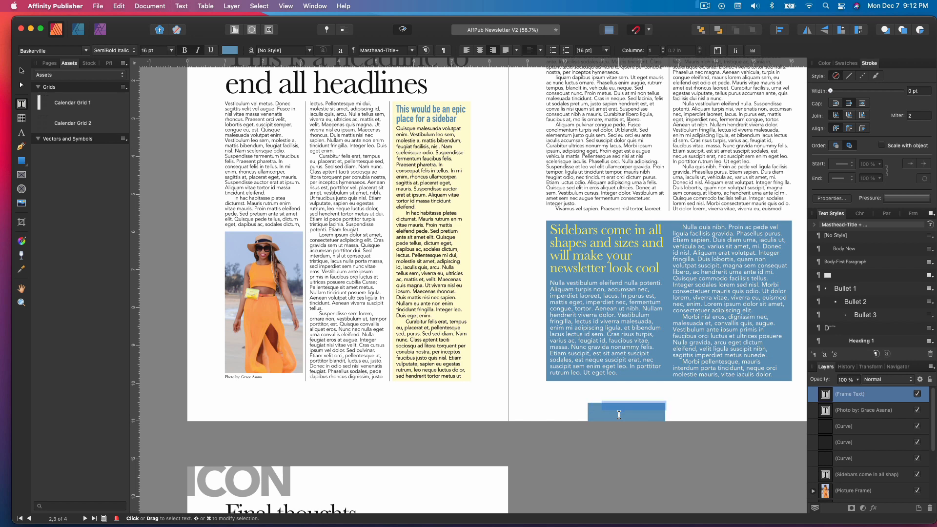
pyautogui.click(842, 276)
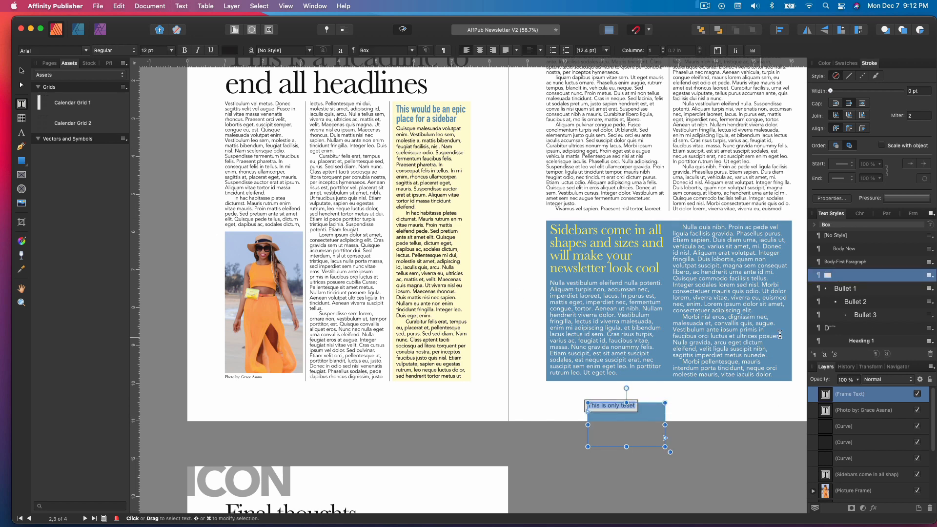
# Apply the Body-First Paragraph style to the sample text below the blue sidebar.
pyautogui.click(869, 264)
pyautogui.click(21, 71)
pyautogui.click(698, 406)
pyautogui.press('super+z')
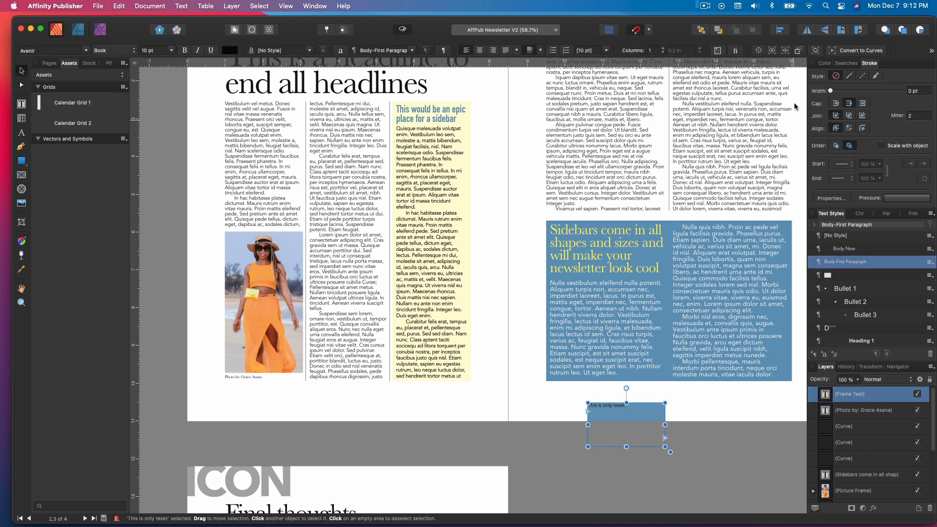
# Remove the blue fill from the sample text frame below the blue sidebar.
pyautogui.click(913, 217)
pyautogui.click(835, 103)
pyautogui.click(910, 119)
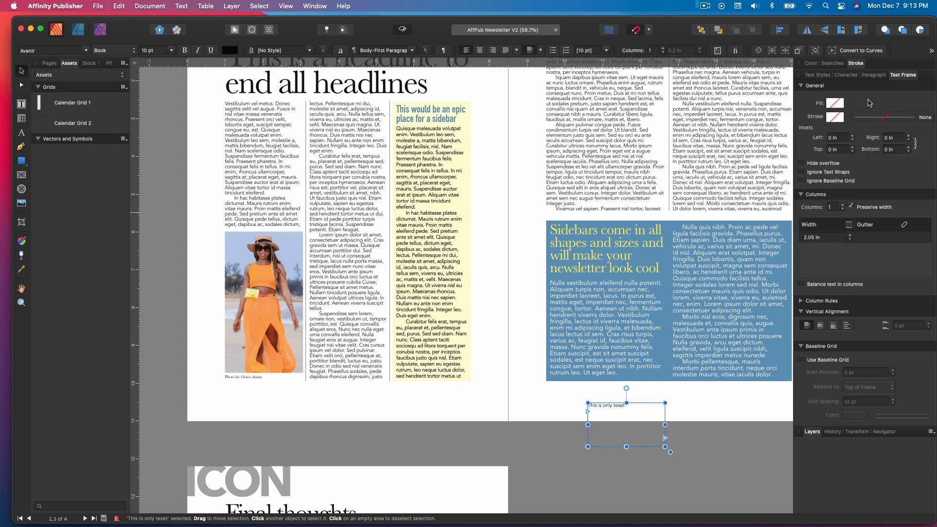
pyautogui.click(684, 396)
# Correct the sample text to read "This is only a test" and select all of it.
pyautogui.hscroll(2, 683, 396)
pyautogui.click(566, 408)
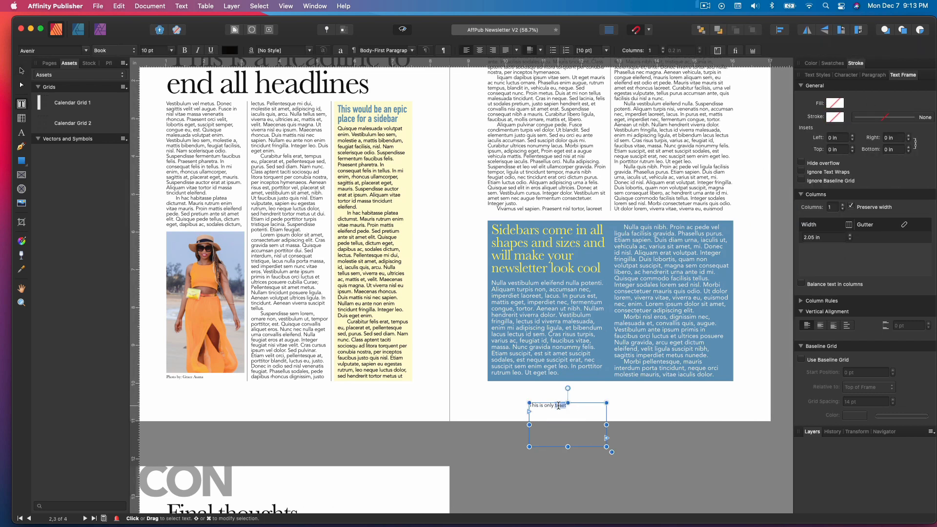
pyautogui.doubleClick(558, 405)
pyautogui.press('BackSpace')
pyautogui.write('test')
pyautogui.press('super+a')
# Apply the Heading 1 style to the sample text, and delete that style from the document.
pyautogui.click(820, 76)
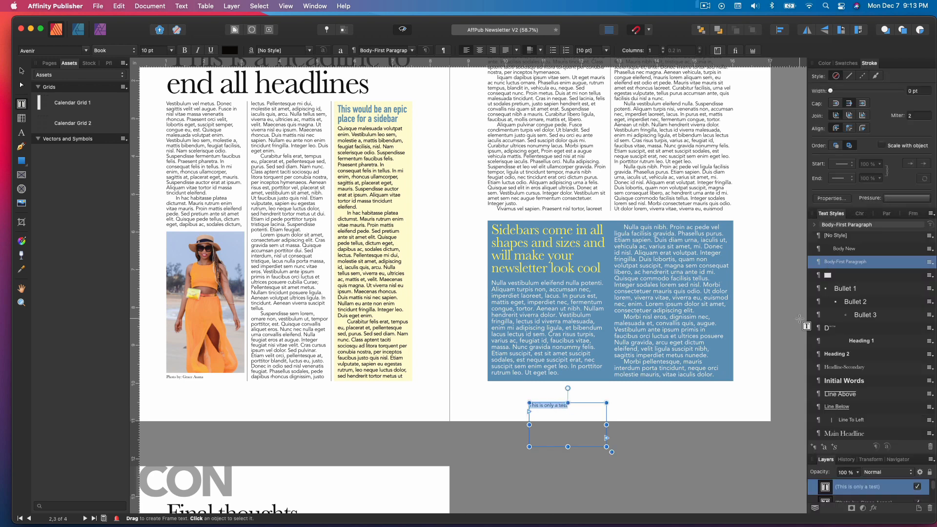
pyautogui.scroll(1, 873, 253)
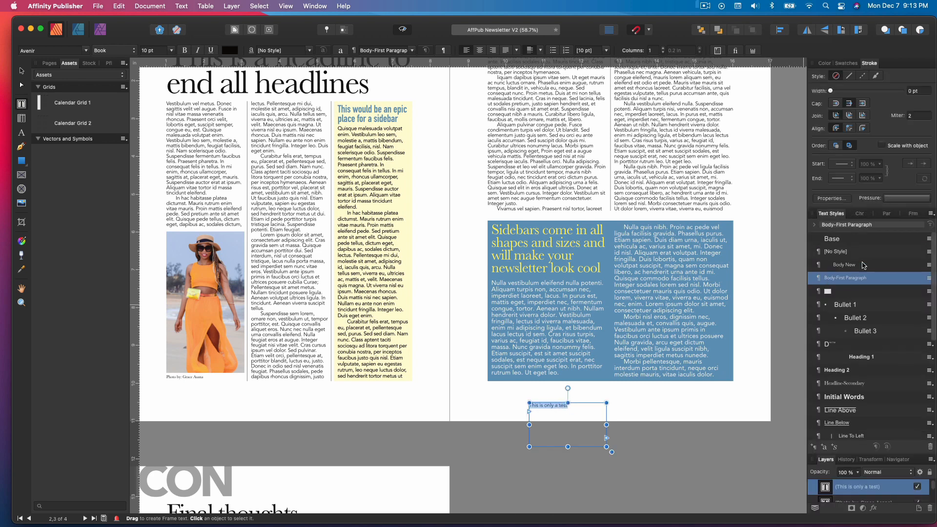
pyautogui.click(856, 355)
pyautogui.rightClick(867, 360)
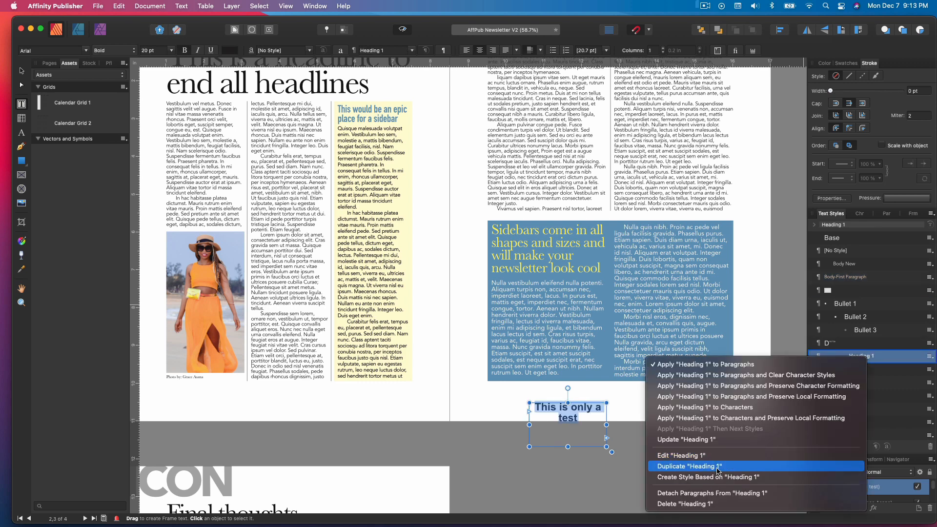
pyautogui.click(717, 504)
# Delete the Heading 2 paragraph style and leave text editing in the sample frame.
pyautogui.scroll(-2, 870, 355)
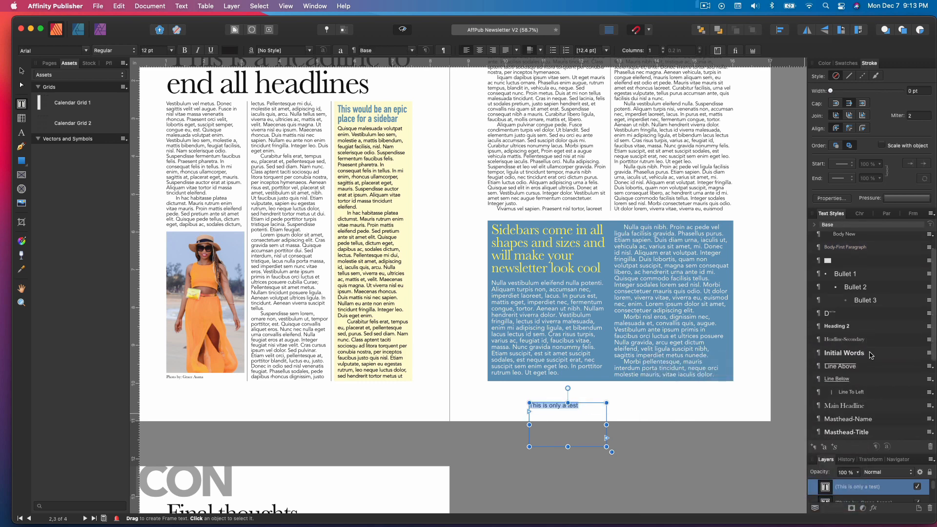
pyautogui.rightClick(852, 325)
pyautogui.click(713, 457)
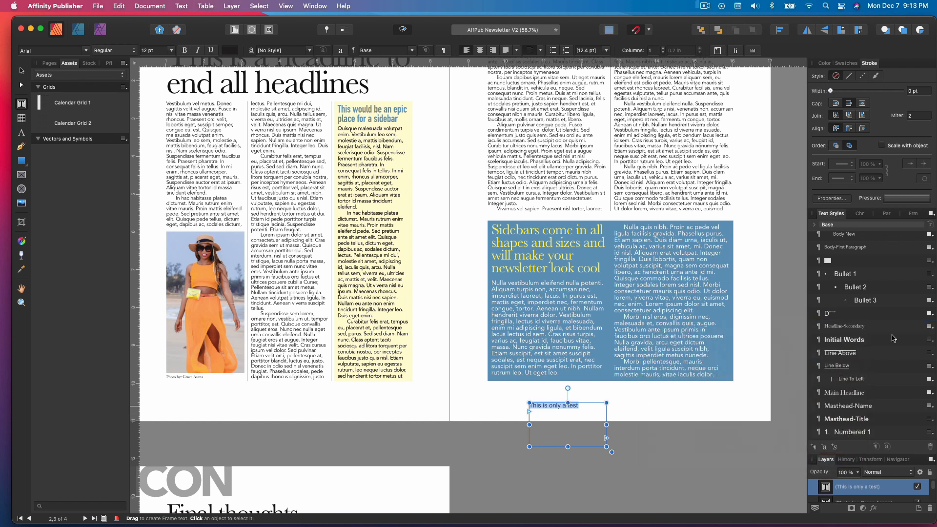
pyautogui.scroll(-2, 872, 349)
pyautogui.press('Escape')
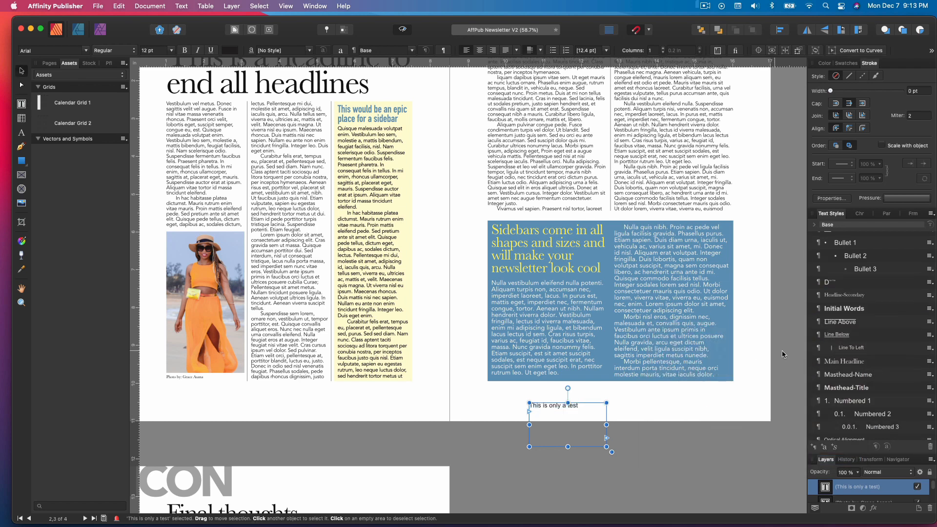
# Rename the Main Headline paragraph style to "Headline-Main".
pyautogui.click(869, 362)
pyautogui.rightClick(864, 362)
pyautogui.click(693, 450)
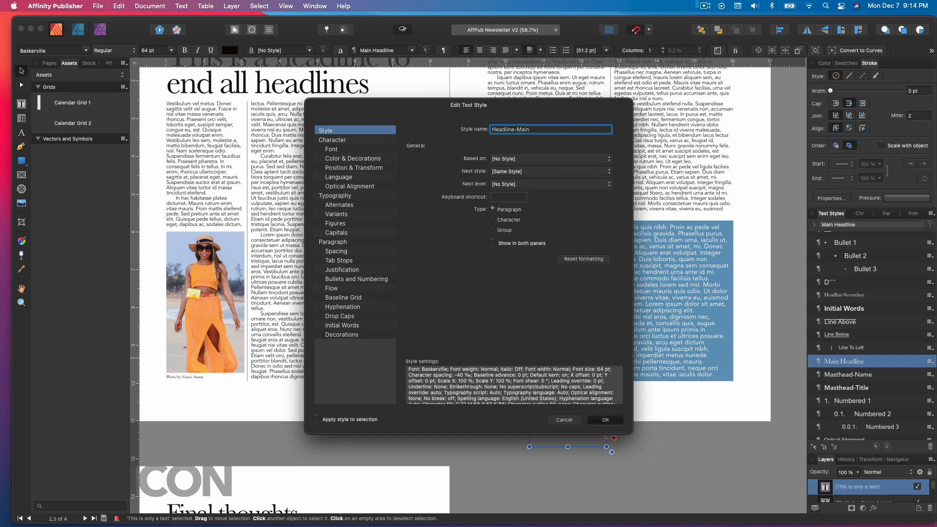
pyautogui.press('Return')
# Apply the Line Below style to the sample text below the blue sidebar, then reselect its frame.
pyautogui.scroll(-3, 722, 383)
pyautogui.click(845, 348)
pyautogui.click(682, 374)
pyautogui.scroll(-1, 845, 360)
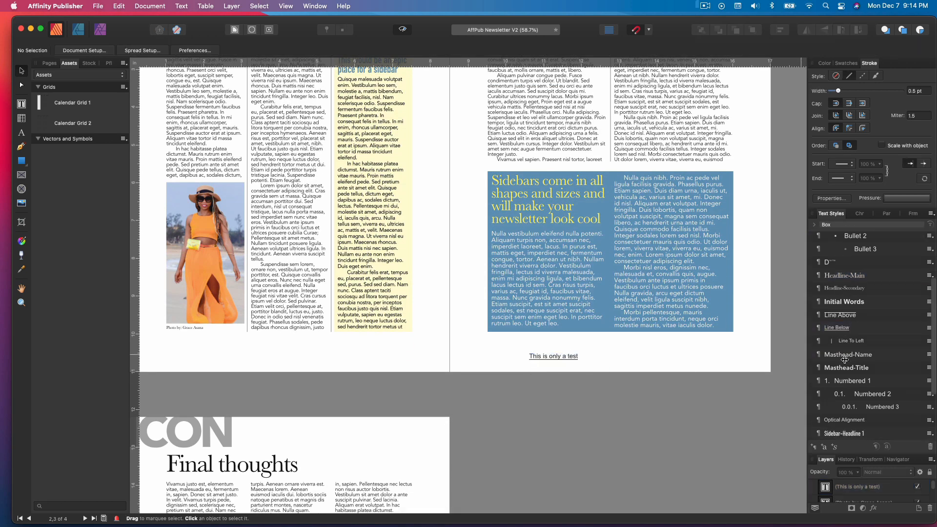
pyautogui.scroll(-2, 844, 360)
pyautogui.click(561, 356)
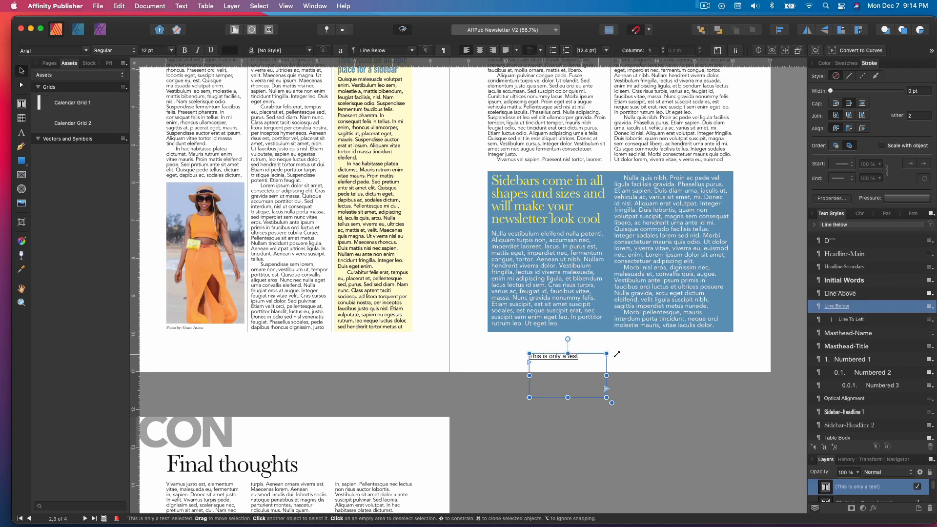
# Apply the Line To Left style to the sample text, and delete the Line To Left, Line Below and Line Above styles.
pyautogui.click(852, 319)
pyautogui.rightClick(859, 320)
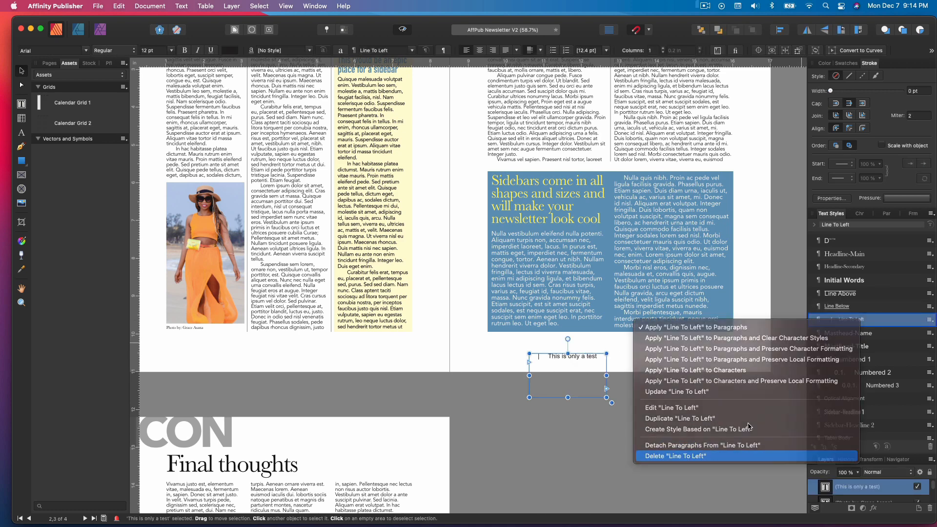
pyautogui.click(683, 455)
pyautogui.rightClick(859, 306)
pyautogui.click(683, 432)
pyautogui.rightClick(859, 293)
pyautogui.click(683, 419)
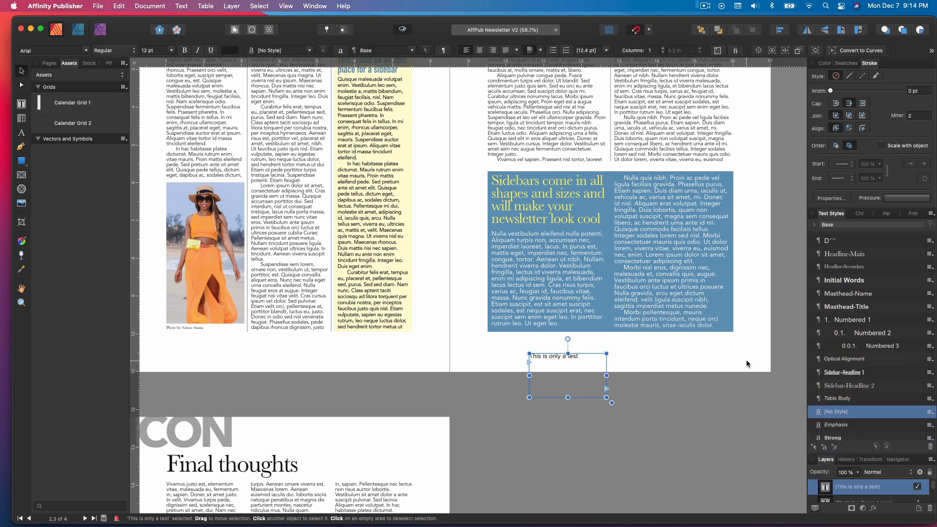
# Delete the Table Body paragraph style from the document.
pyautogui.click(745, 359)
pyautogui.hscroll(3, 745, 359)
pyautogui.scroll(-2, 896, 339)
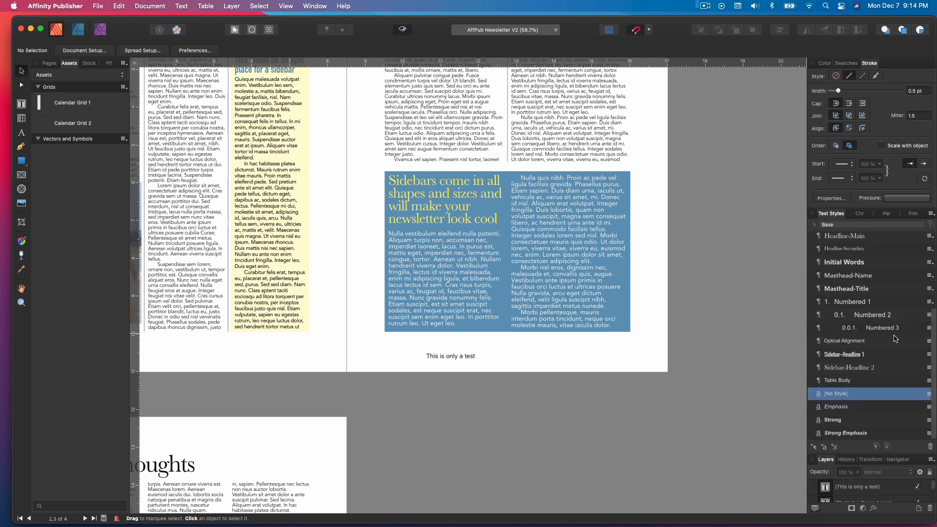
pyautogui.rightClick(858, 382)
pyautogui.click(712, 506)
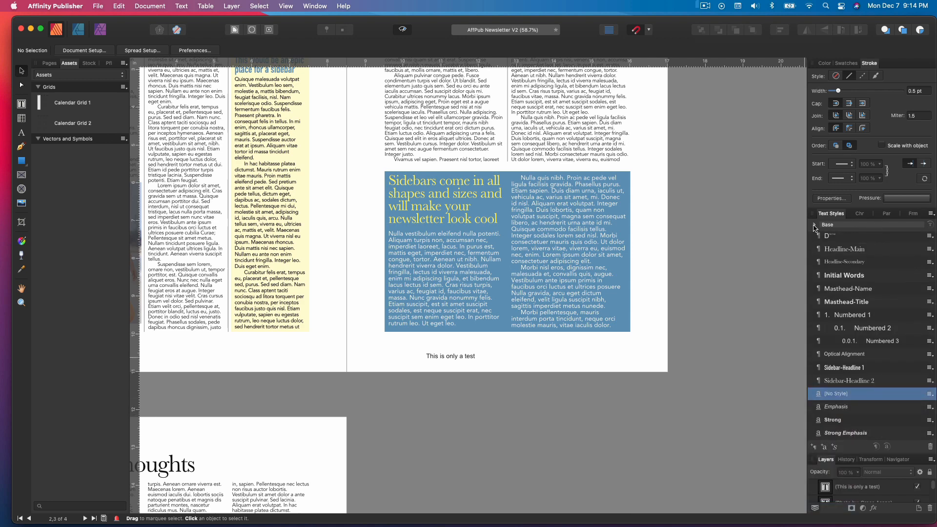
# Check the text style list options and delete the "This is only a test" sample text frame.
pyautogui.click(930, 213)
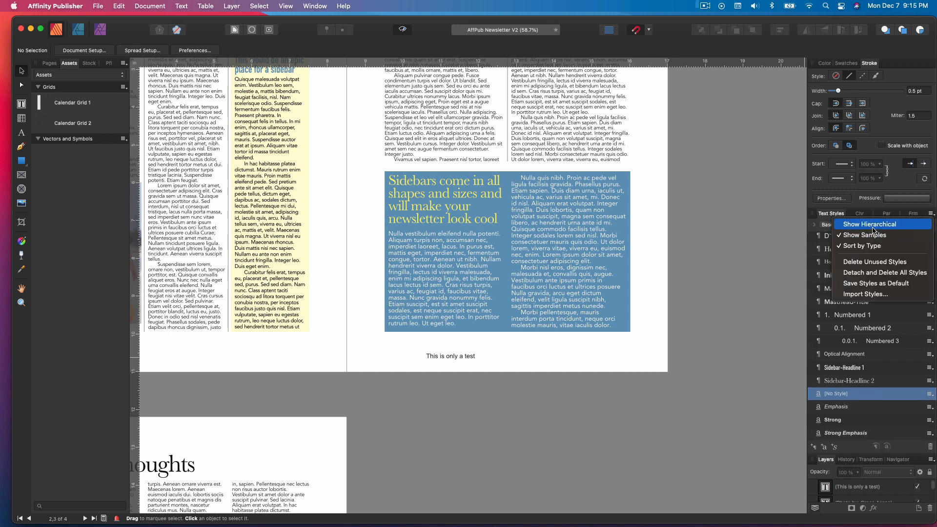
pyautogui.click(476, 357)
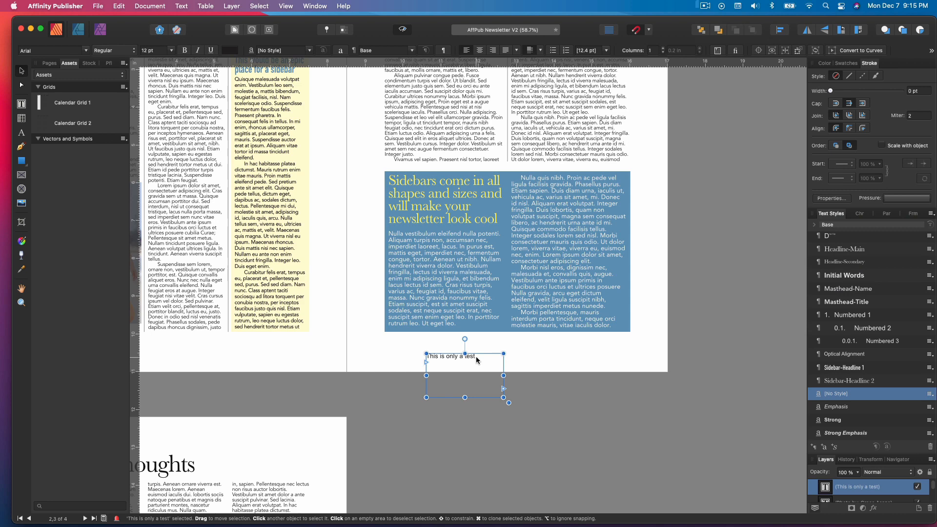
pyautogui.press('Delete')
# Create a paragraph style named "Sidebar-Body First" from the first body paragraph of the blue sidebar.
pyautogui.scroll(3, 476, 359)
pyautogui.tripleClick(471, 345)
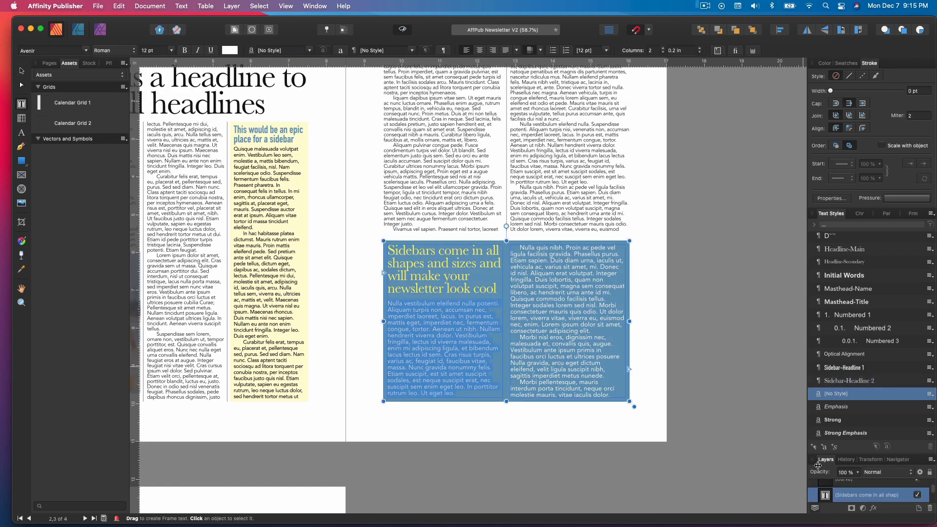
pyautogui.click(813, 447)
pyautogui.write('Sidebar-Body')
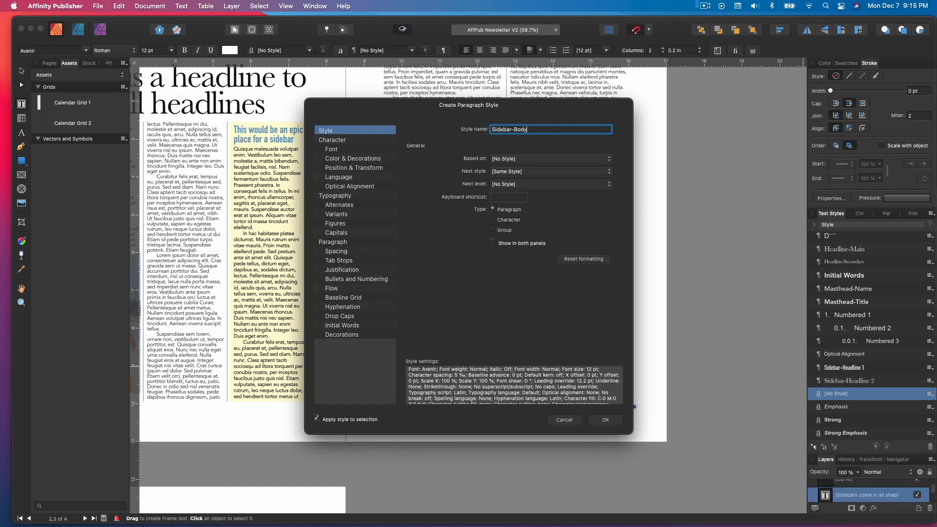
pyautogui.write(' First')
pyautogui.press('Return')
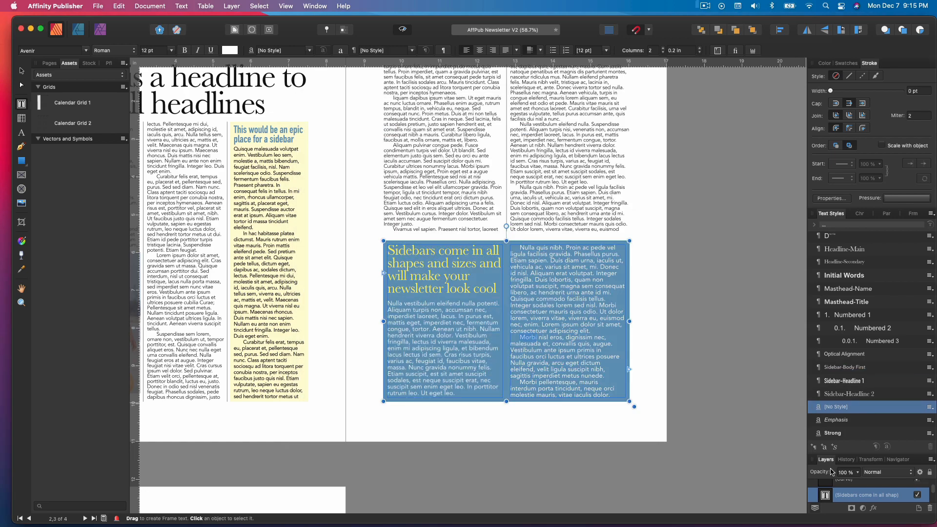
# Create a paragraph style named "Sidebar-Body" from an indented body paragraph in the blue sidebar's second column.
pyautogui.click(813, 447)
pyautogui.write('Sidebar-Body')
pyautogui.press('Return')
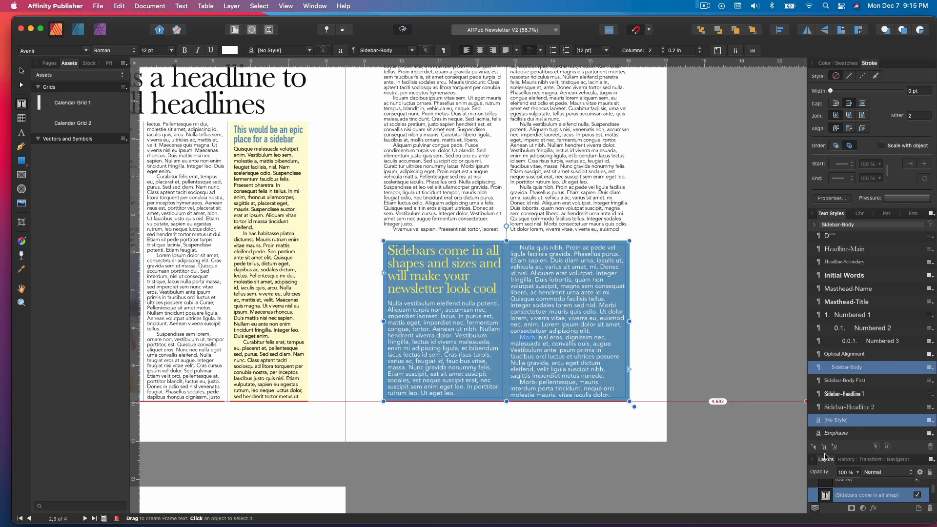
# Create a paragraph style named "Pullquote" from the blue pull quote on the Final thoughts page.
pyautogui.scroll(-10, 654, 351)
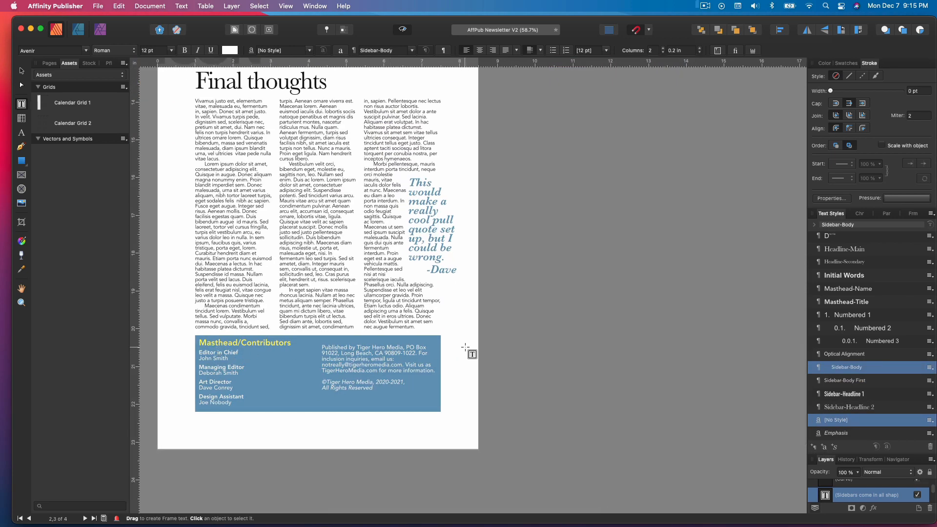
pyautogui.scroll(4, 459, 341)
pyautogui.tripleClick(431, 324)
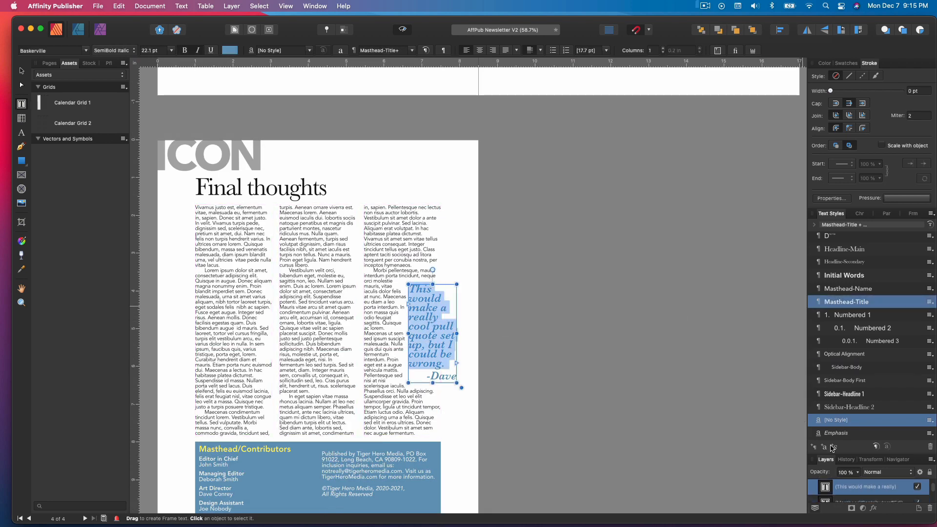
pyautogui.click(813, 447)
pyautogui.write('Pullquote')
pyautogui.press('Return')
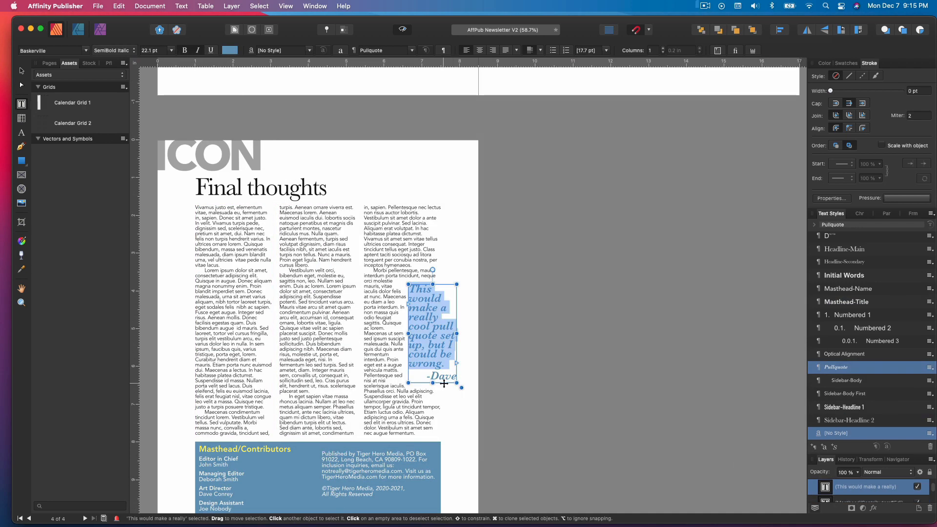
# Create a paragraph style named "Pullquote-Attribution" from the attribution line under the pull quote.
pyautogui.hotkey('ctrl', 'z')
pyautogui.click(813, 447)
pyautogui.write('Pullquote-')
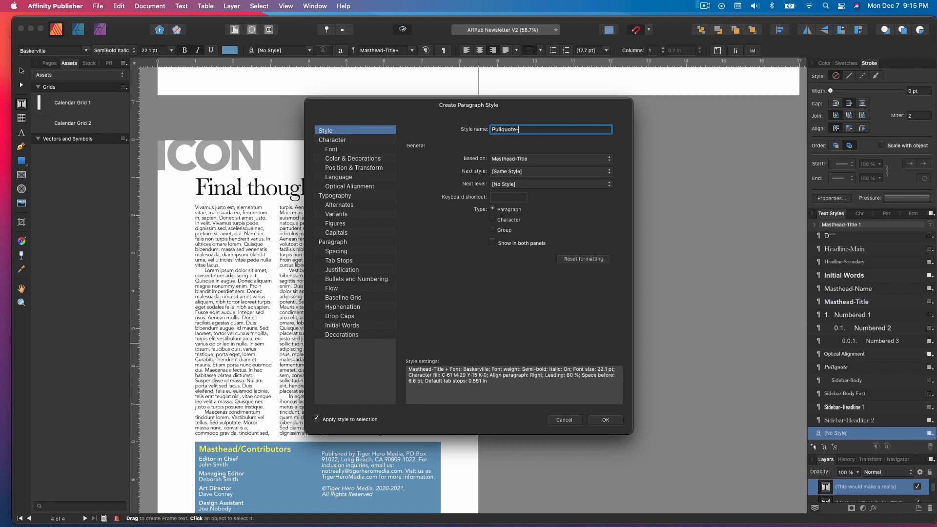
pyautogui.write('Attribution')
pyautogui.press('Return')
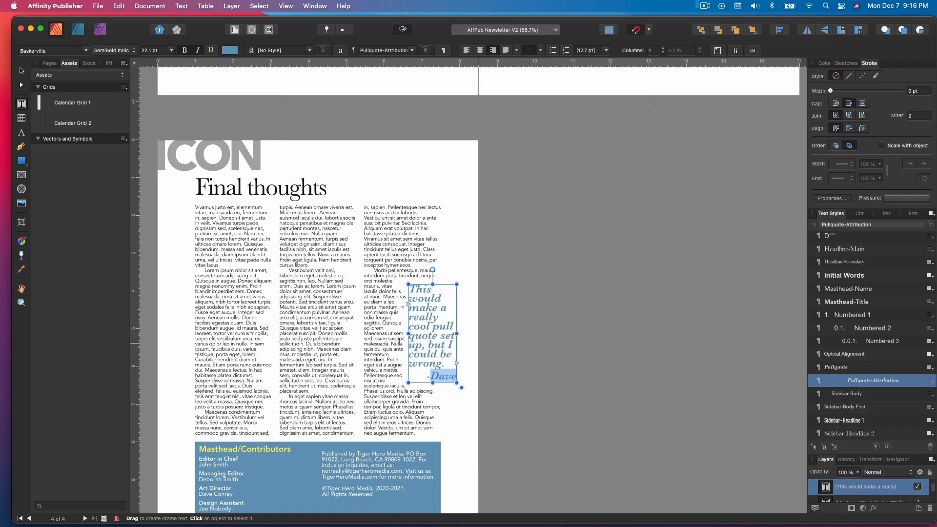
# Create a paragraph style named "Photo Credit/Caption" from the credit line under the photo of the woman in orange.
pyautogui.scroll(6, 342, 332)
pyautogui.tripleClick(216, 337)
pyautogui.click(813, 446)
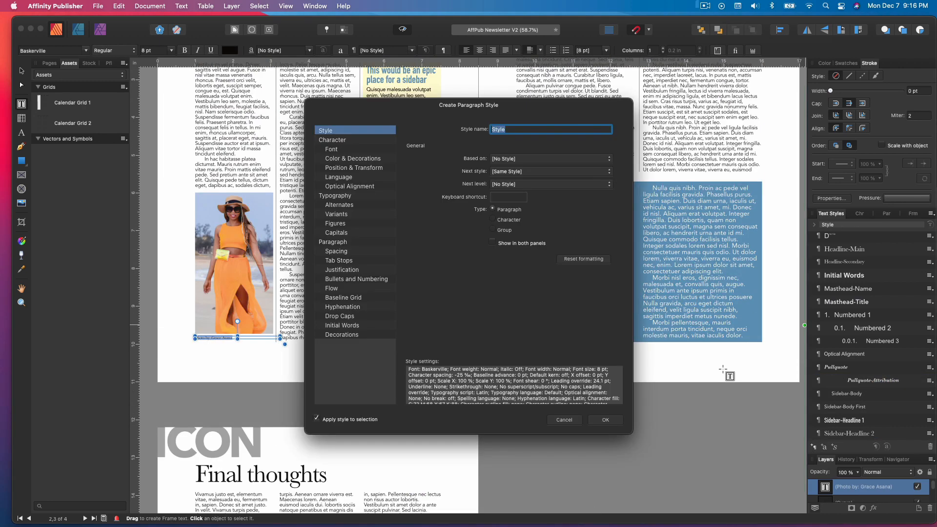
pyautogui.write('Photo Credit/Caption')
pyautogui.press('Return')
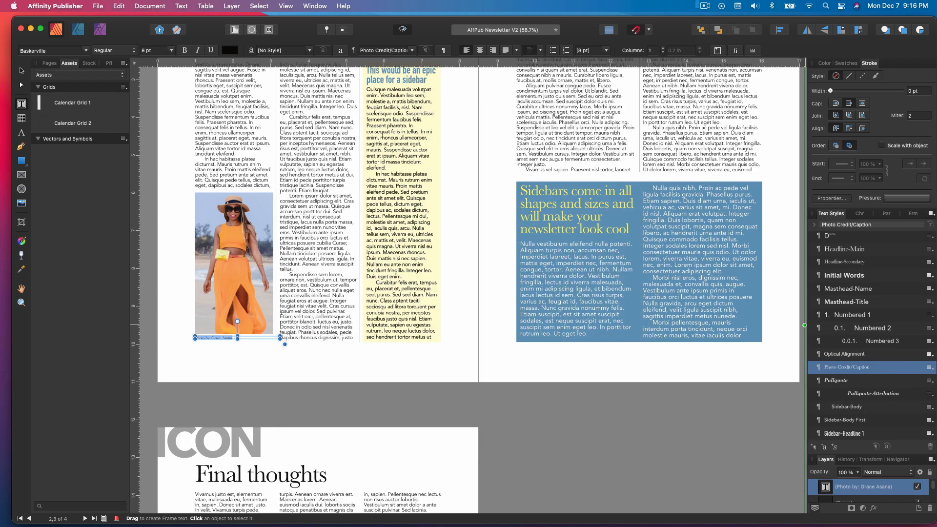
# Set all body text below the yellow sidebar's headline to the Avenir Roman font weight.
pyautogui.click(22, 71)
pyautogui.click(418, 240)
pyautogui.scroll(5, 461, 234)
pyautogui.scroll(2, 461, 229)
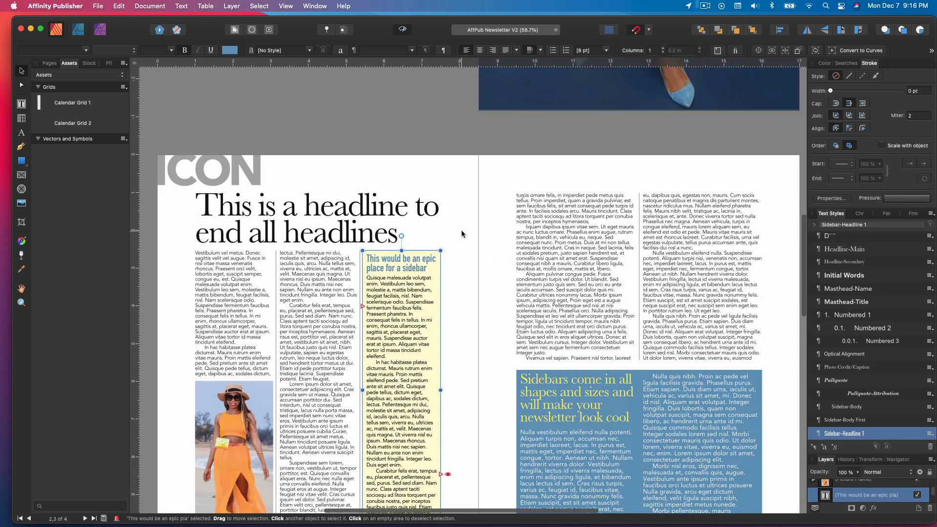
pyautogui.scroll(-4, 474, 240)
pyautogui.hscroll(2, 473, 240)
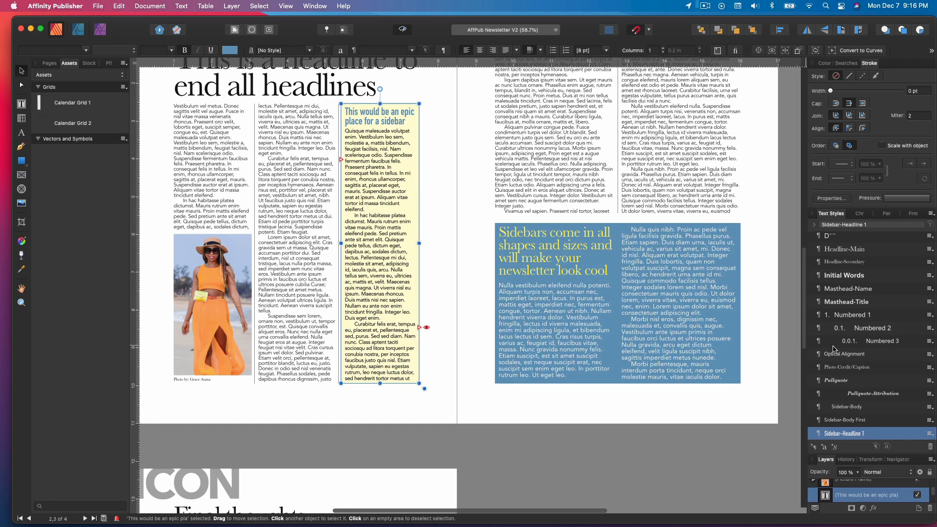
pyautogui.tripleClick(371, 262)
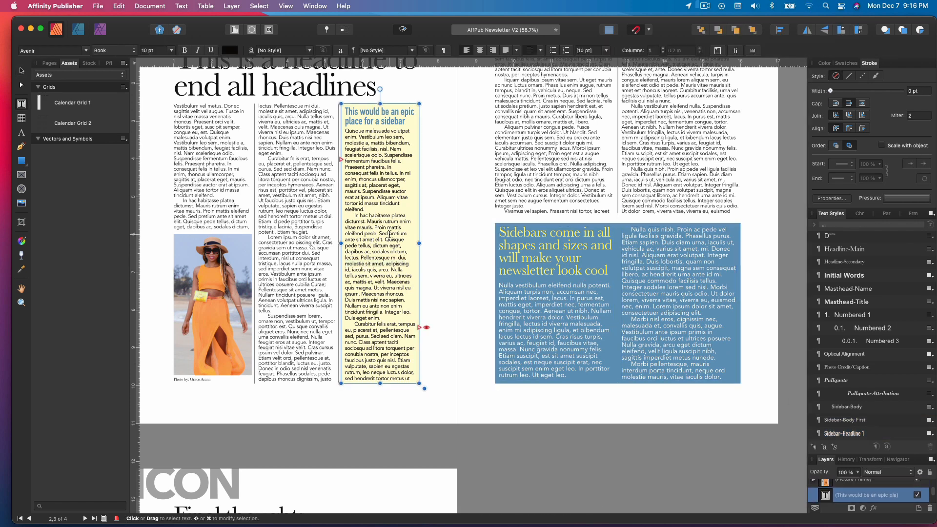
pyautogui.click(366, 143)
pyautogui.tripleClick(366, 143)
pyautogui.click(346, 131)
pyautogui.press('super+shift+Down')
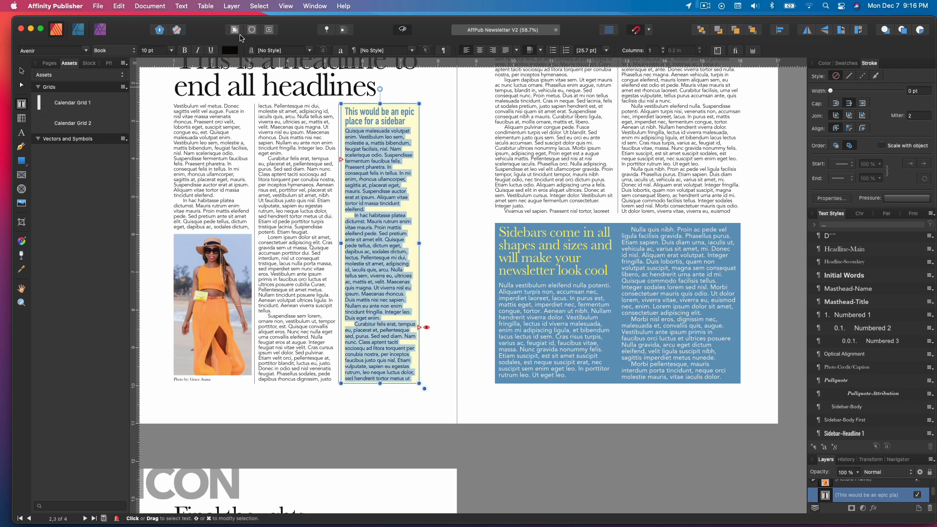
pyautogui.click(115, 52)
pyautogui.click(109, 93)
# Flow the yellow sidebar's overflow text into a new linked frame beside it, and cut words from its first two body paragraphs.
pyautogui.click(418, 327)
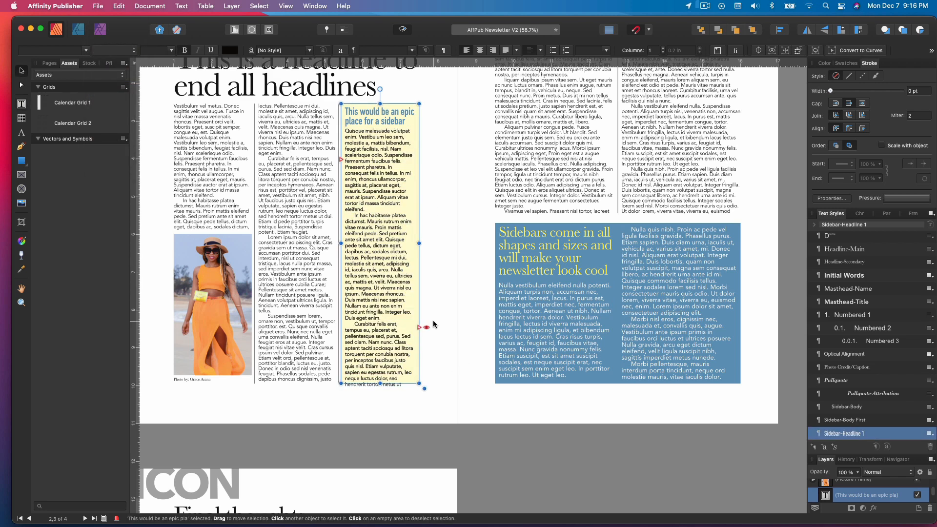
pyautogui.moveTo(439, 286); pyautogui.dragTo(488, 403)
pyautogui.click(375, 298)
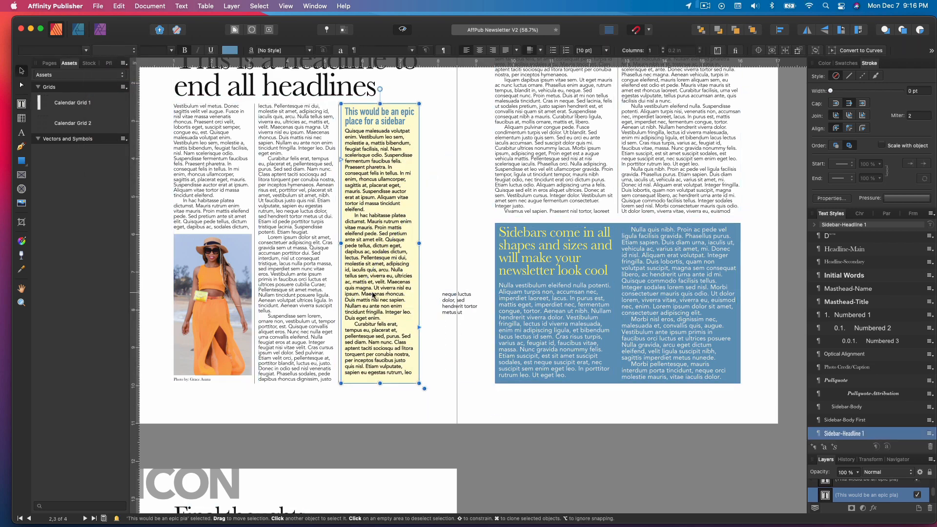
pyautogui.tripleClick(380, 286)
pyautogui.press('BackSpace')
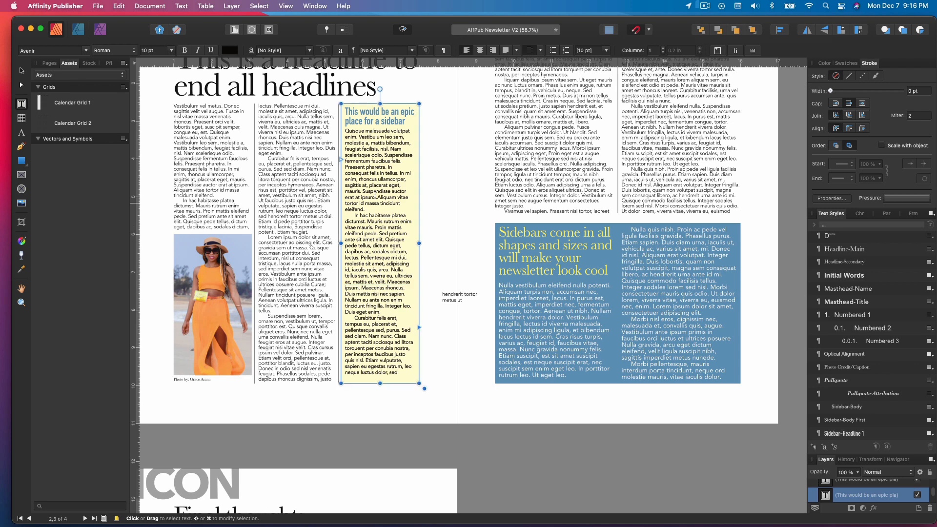
pyautogui.doubleClick(399, 190)
pyautogui.press('BackSpace')
# Delete the empty linked frame beside the yellow sidebar, and check the style used by the sidebar's headline.
pyautogui.press('Escape')
pyautogui.click(458, 300)
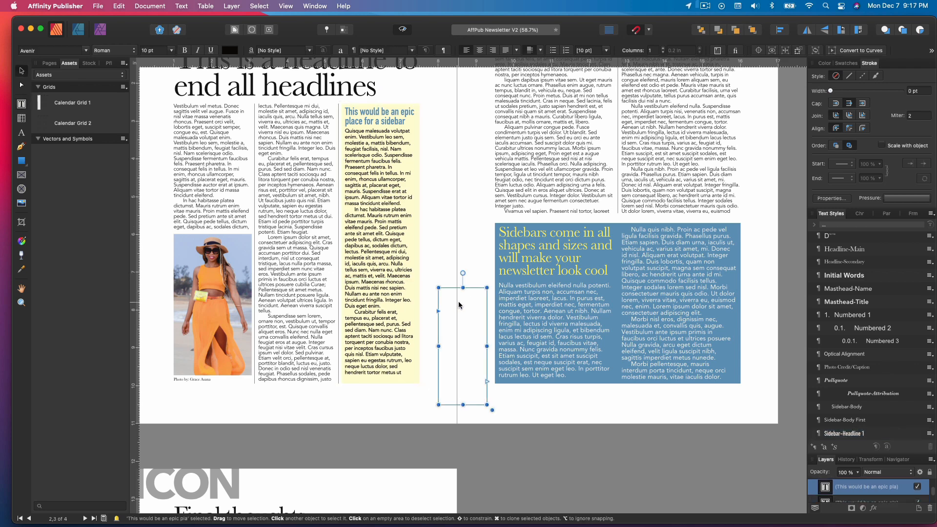
pyautogui.press('Delete')
pyautogui.click(392, 118)
pyautogui.tripleClick(392, 119)
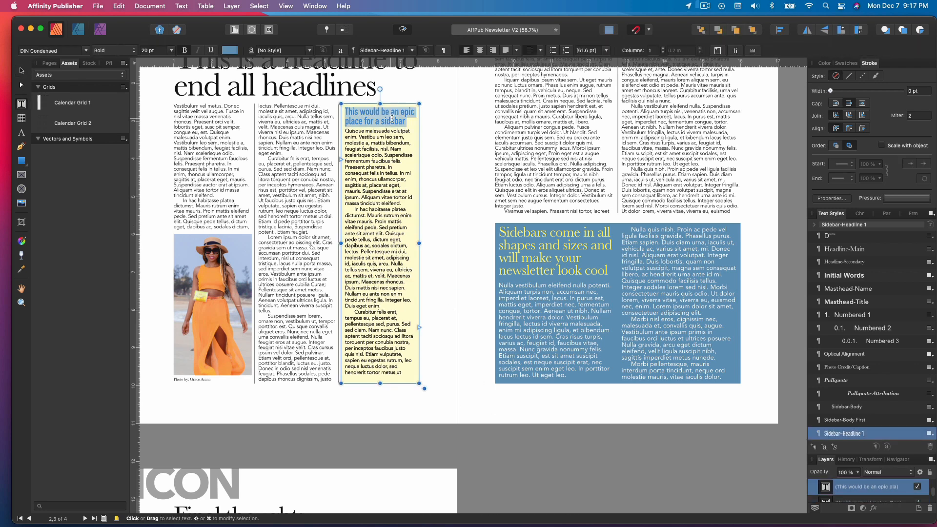
pyautogui.press('Escape')
pyautogui.click(441, 259)
# Look over the last page and the inner spread, and save the newsletter document.
pyautogui.scroll(-8, 442, 259)
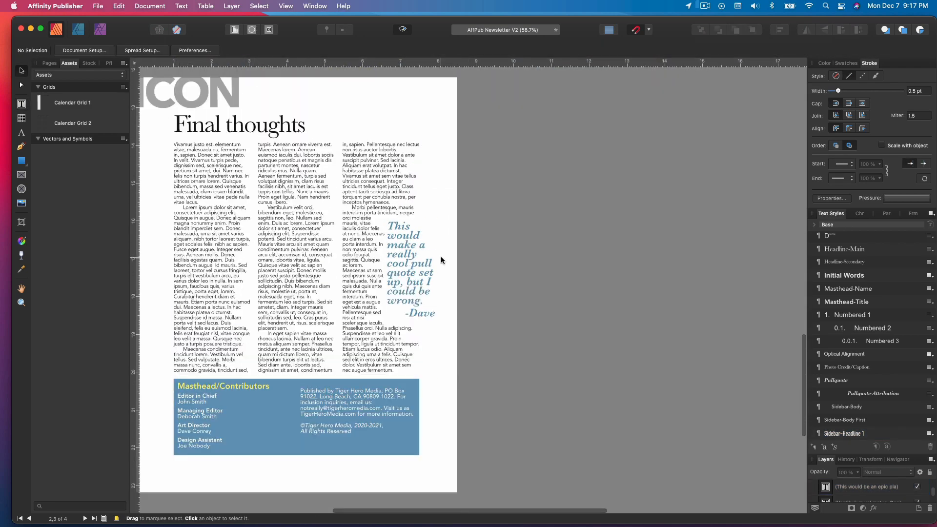
pyautogui.scroll(10, 441, 260)
pyautogui.press('super+s')
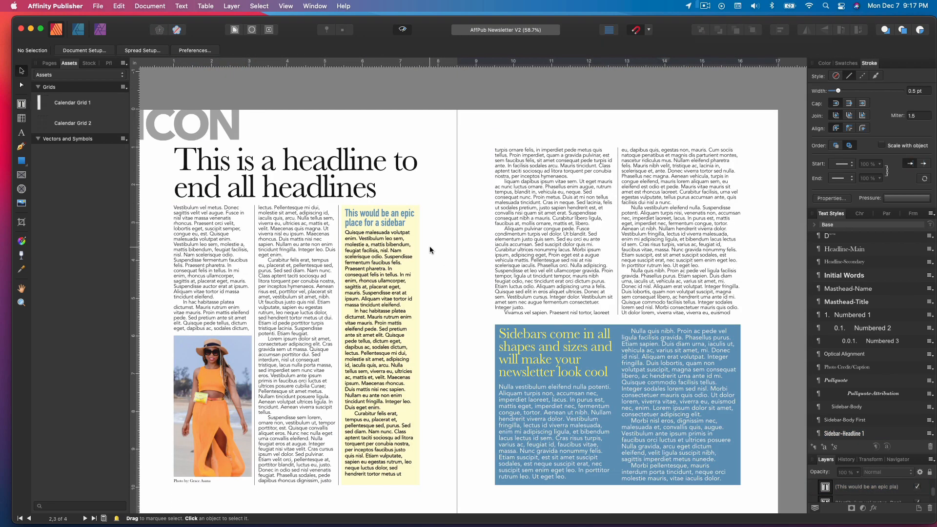
# Review the whole newsletter from the cover to the Final thoughts page at 50% zoom.
pyautogui.press('super+minus')
pyautogui.press('super+0')
pyautogui.press('super+minus')
pyautogui.scroll(10, 462, 254)
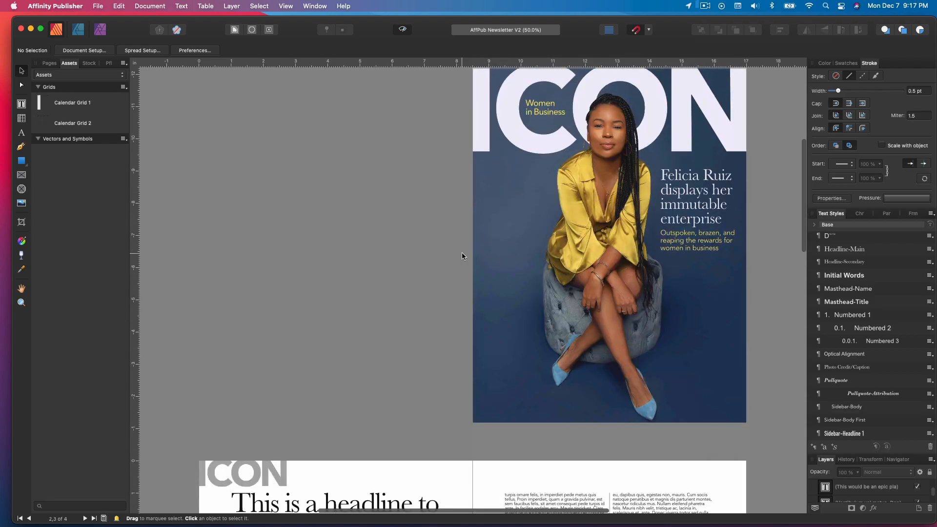
pyautogui.scroll(-12, 461, 255)
pyautogui.scroll(12, 461, 256)
pyautogui.scroll(-10, 461, 256)
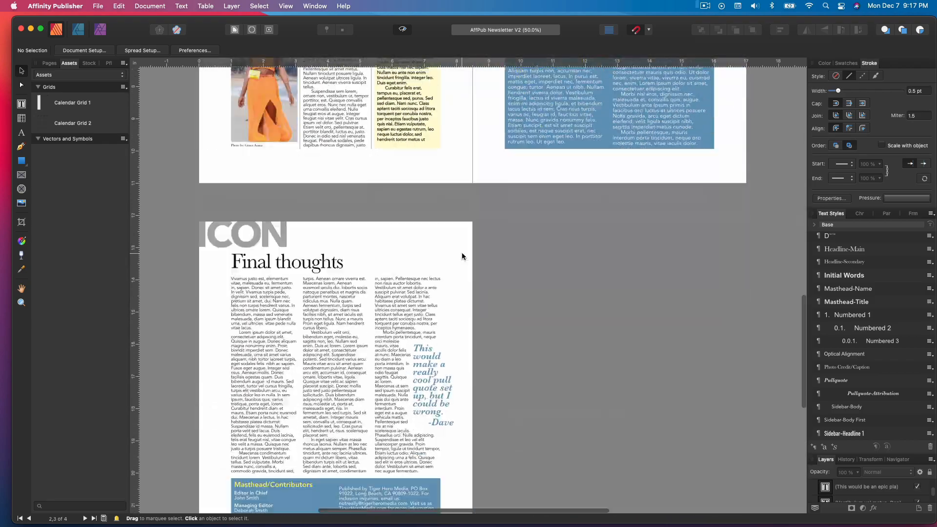
pyautogui.scroll(-3, 462, 254)
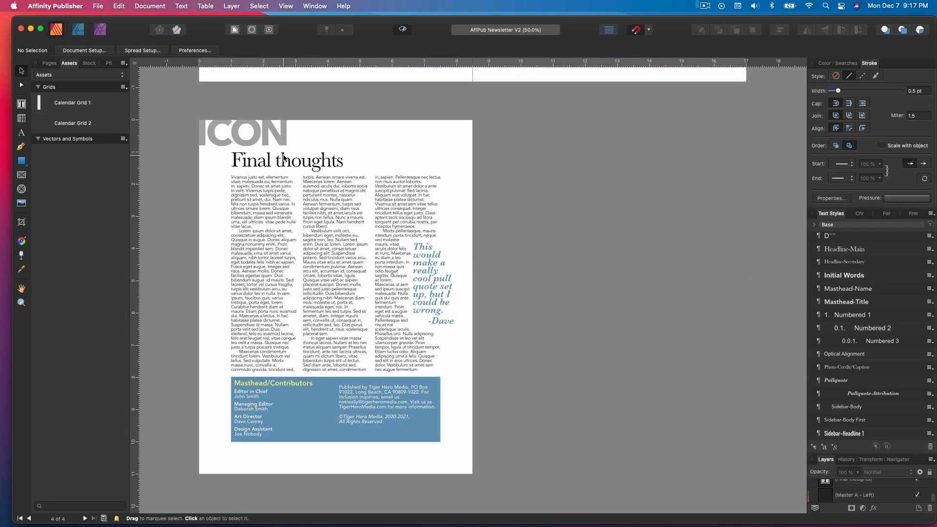
# Set up a PDF export of all spreads with the PDF (press ready) preset, 300 dpi and bleed included.
pyautogui.click(98, 6)
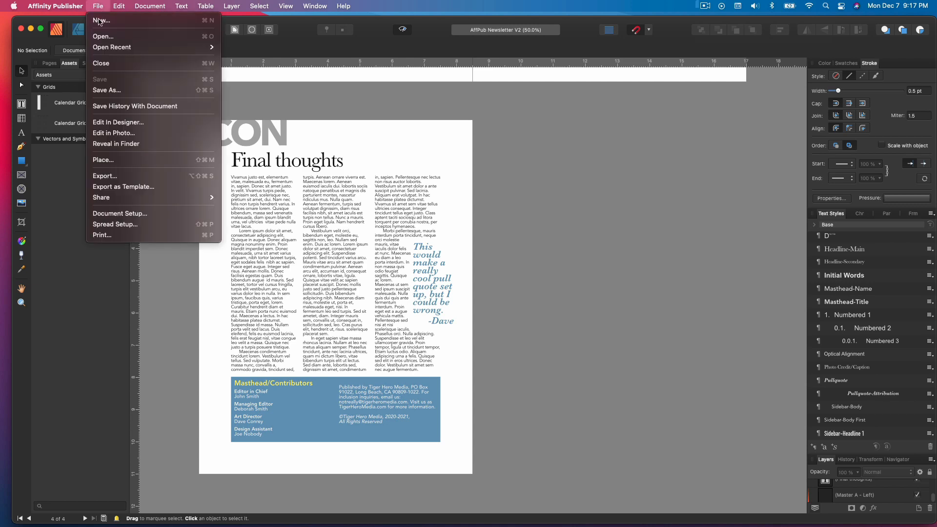
pyautogui.moveTo(153, 204)
pyautogui.click(110, 175)
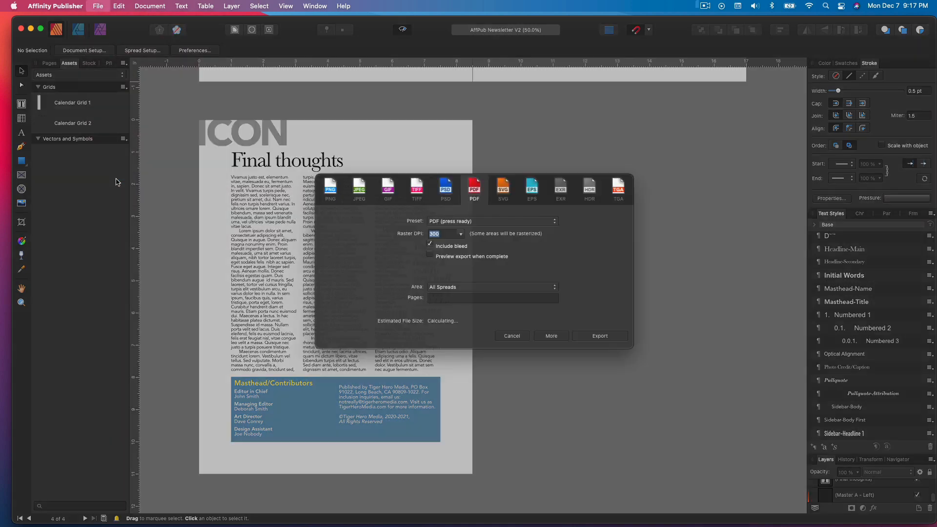
pyautogui.click(472, 231)
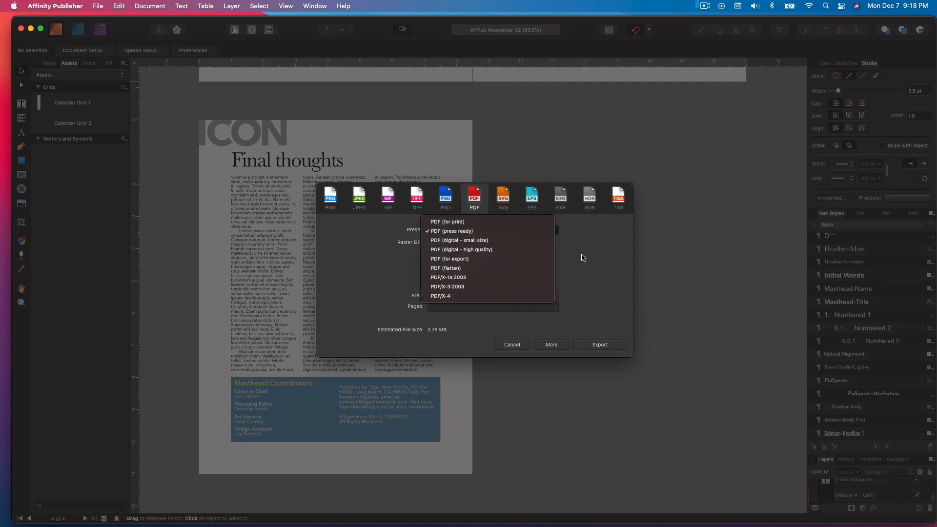
pyautogui.click(596, 258)
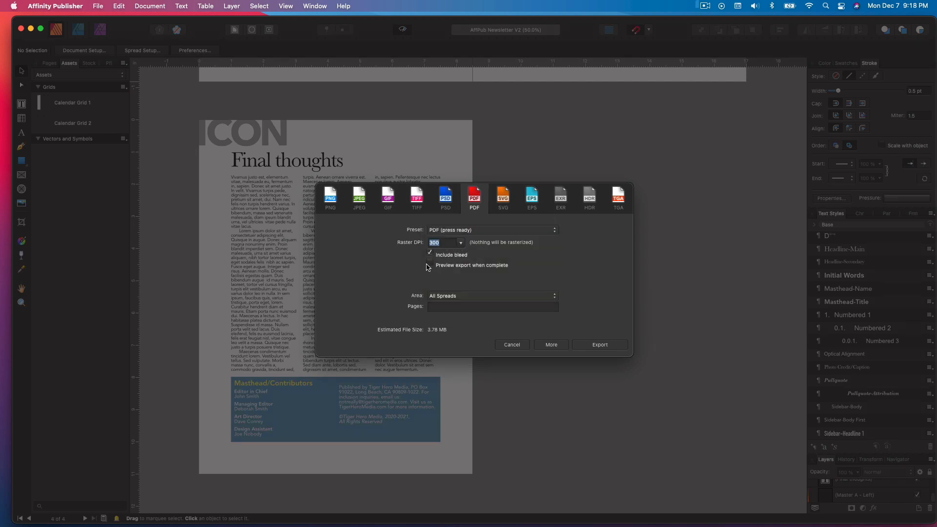
# Export the PDF as AffPub Newsletter V2 into a new folder named Exported inside Assets.
pyautogui.click(610, 346)
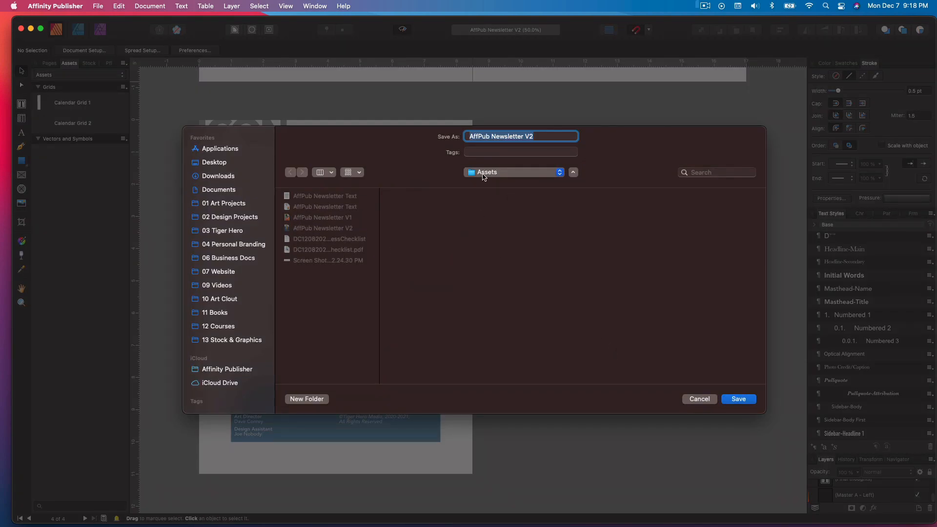
pyautogui.click(315, 399)
pyautogui.write('Exported')
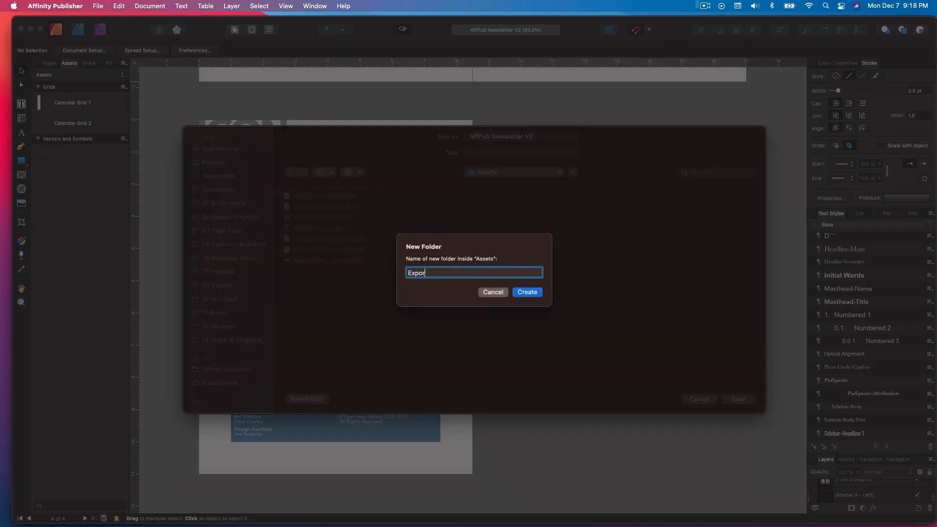
pyautogui.press('Return')
pyautogui.click(738, 399)
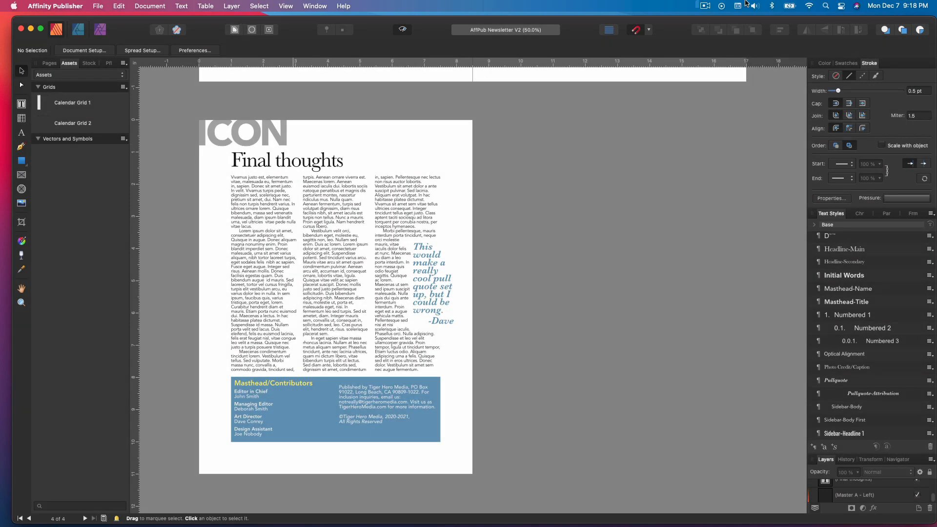
pyautogui.click(705, 5)
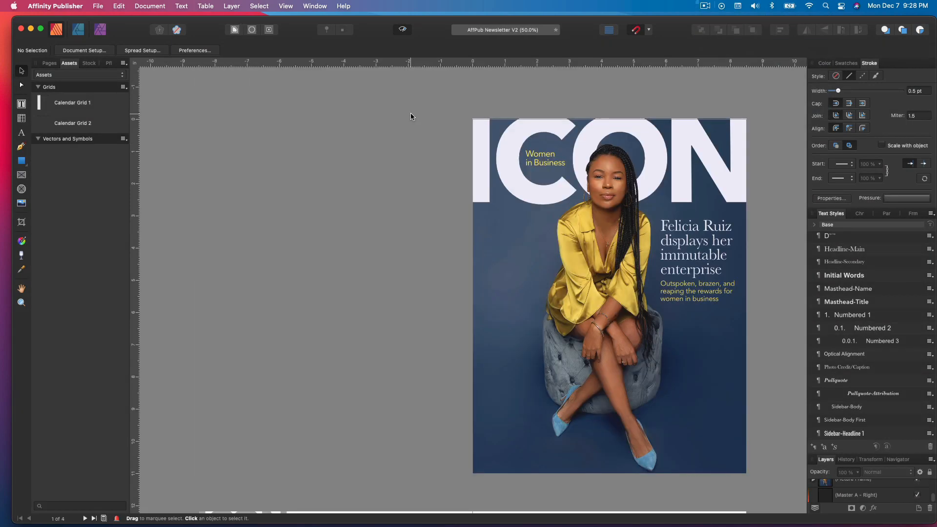
pyautogui.click(101, 10)
pyautogui.moveTo(195, 194)
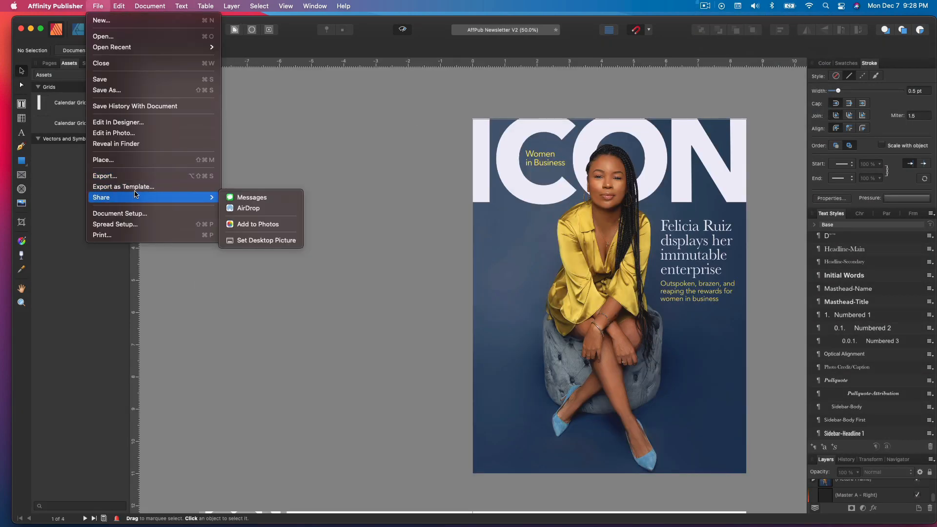
pyautogui.click(244, 194)
pyautogui.click(467, 197)
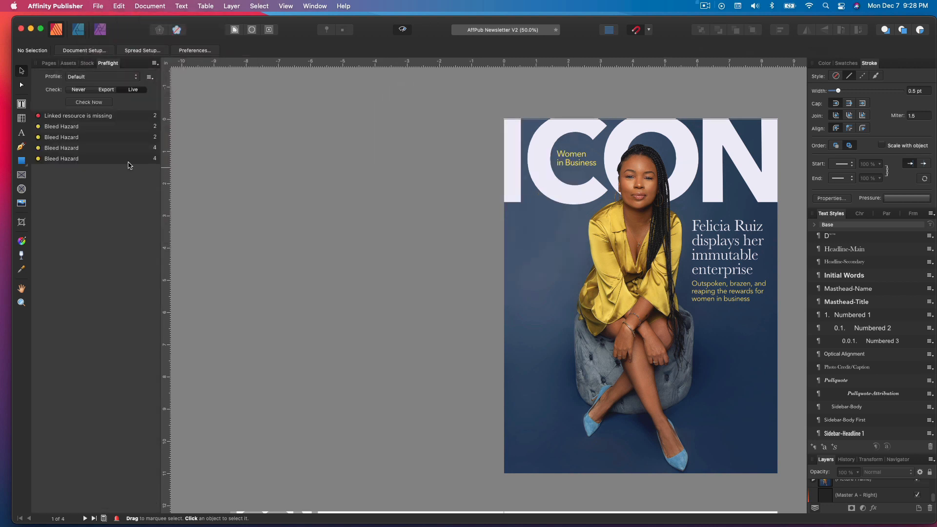
# Review the status of the newsletter's linked images in Resource Manager.
pyautogui.click(150, 6)
pyautogui.click(165, 174)
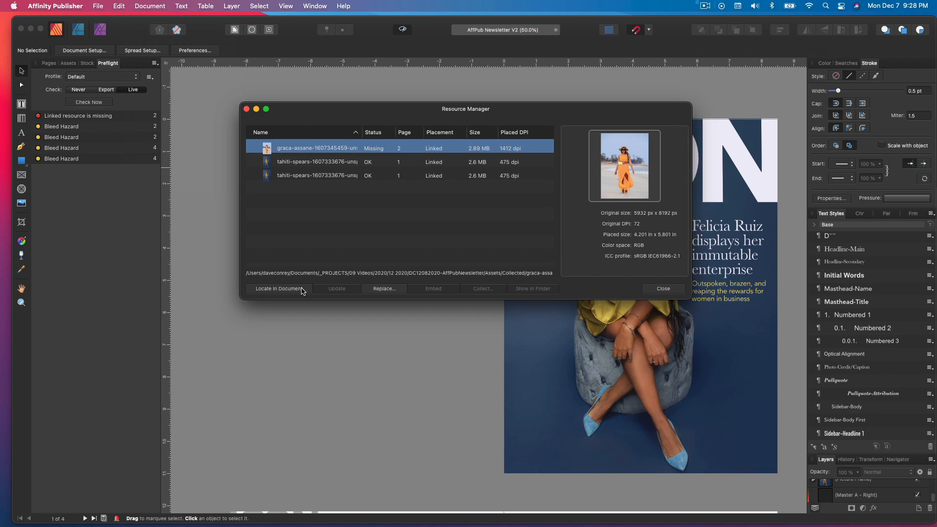
pyautogui.click(112, 130)
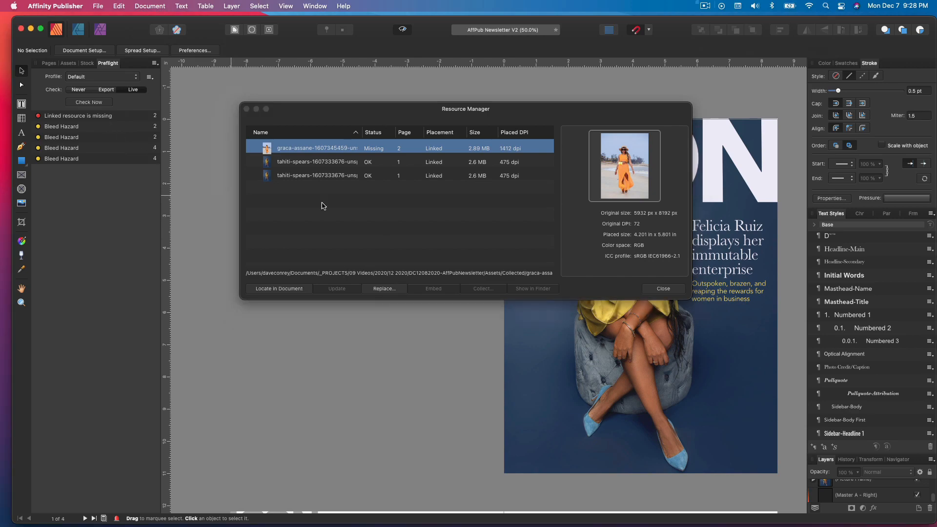
pyautogui.click(322, 206)
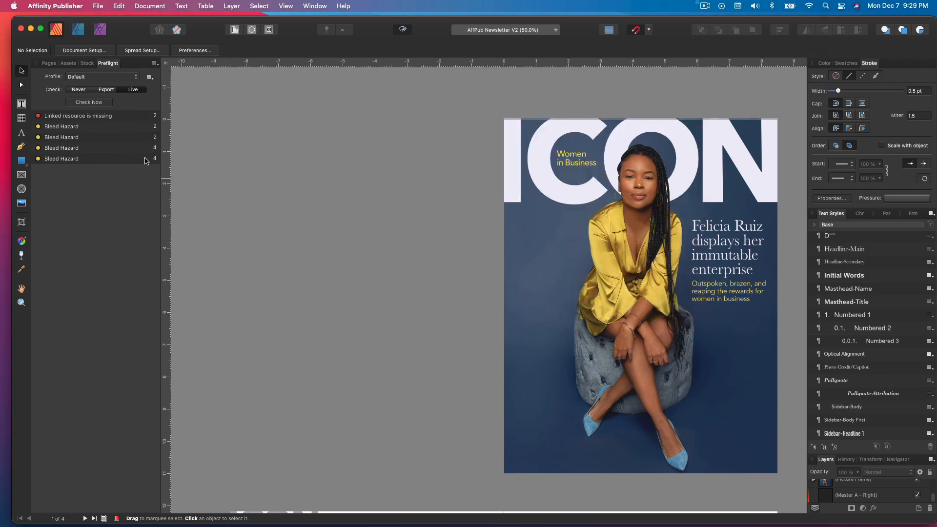
# Locate the page 4 bleed hazard and the missing linked photo on page 2 from the preflight results, and select the photo's picture frame.
pyautogui.click(123, 159)
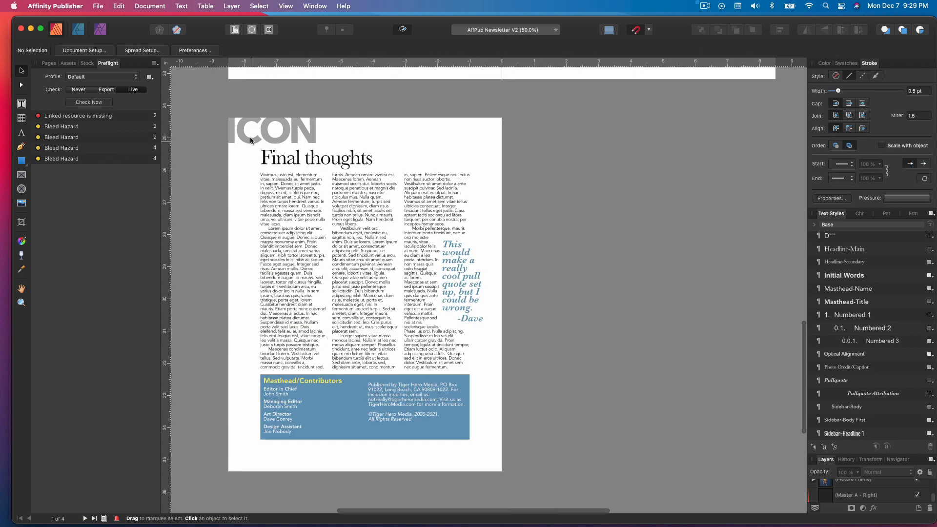
pyautogui.click(185, 145)
pyautogui.doubleClick(115, 159)
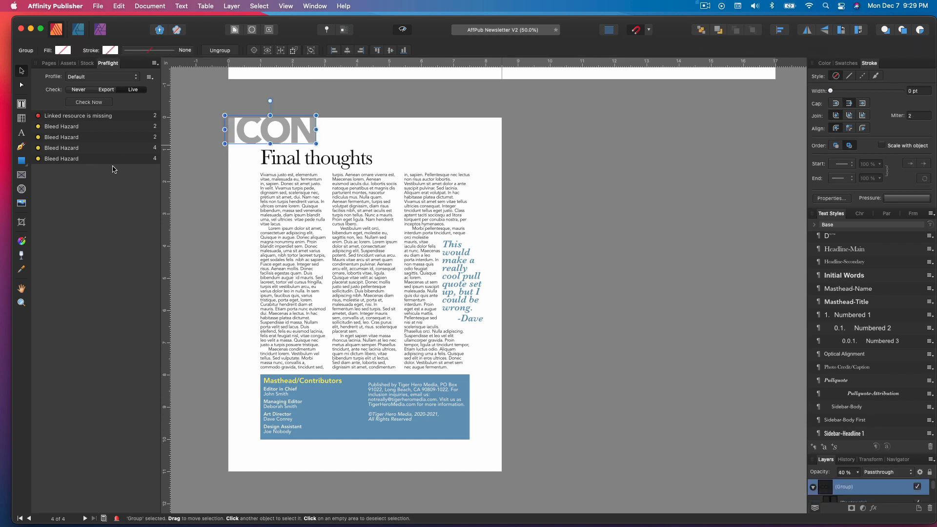
pyautogui.click(110, 120)
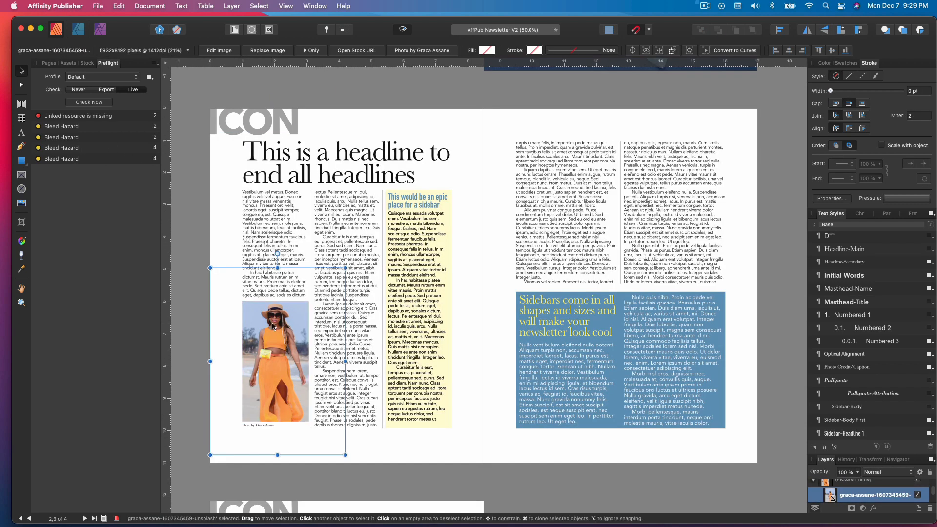
pyautogui.rightClick(271, 323)
pyautogui.moveTo(366, 468)
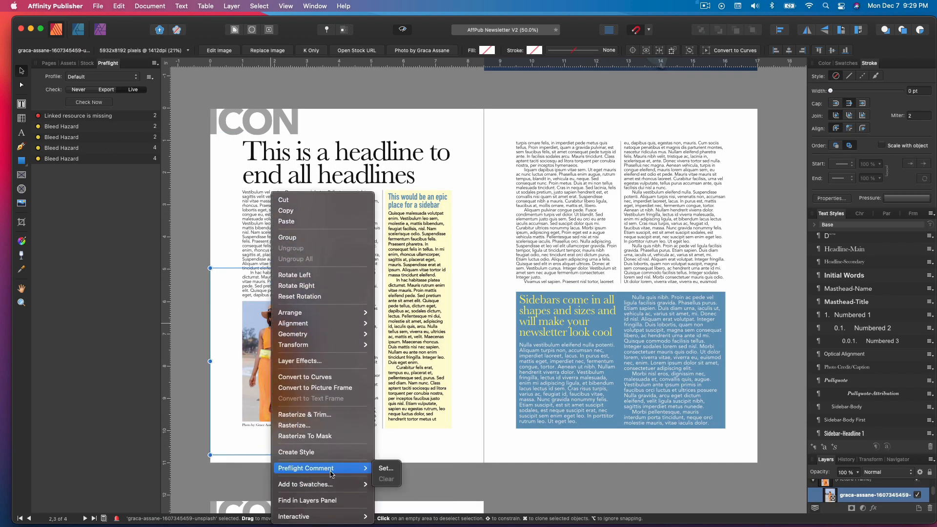
pyautogui.click(315, 388)
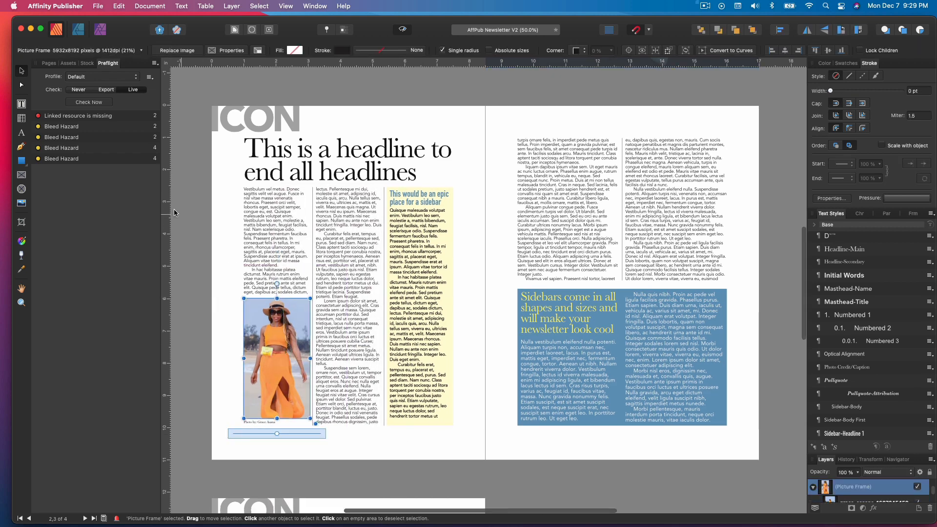
pyautogui.click(135, 6)
pyautogui.click(176, 176)
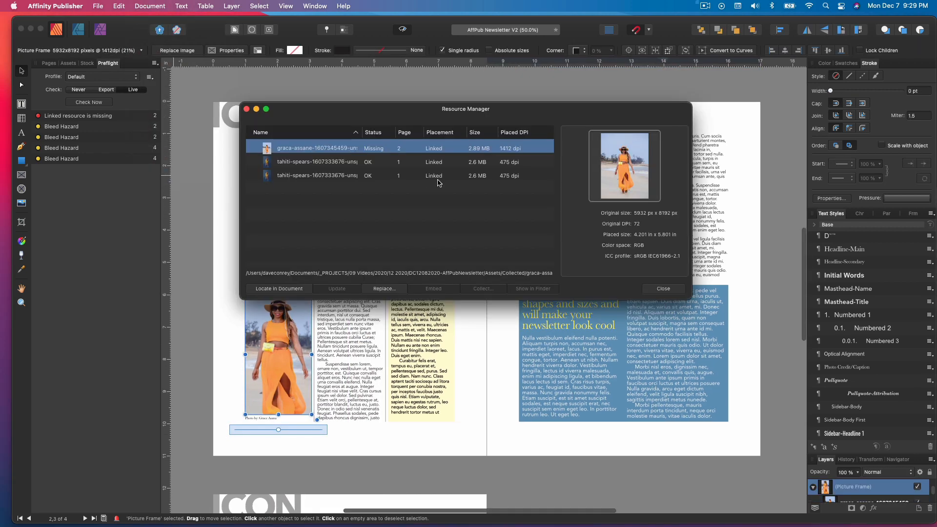
pyautogui.keyDown('shift'); pyautogui.click(359, 176); pyautogui.keyUp('shift')
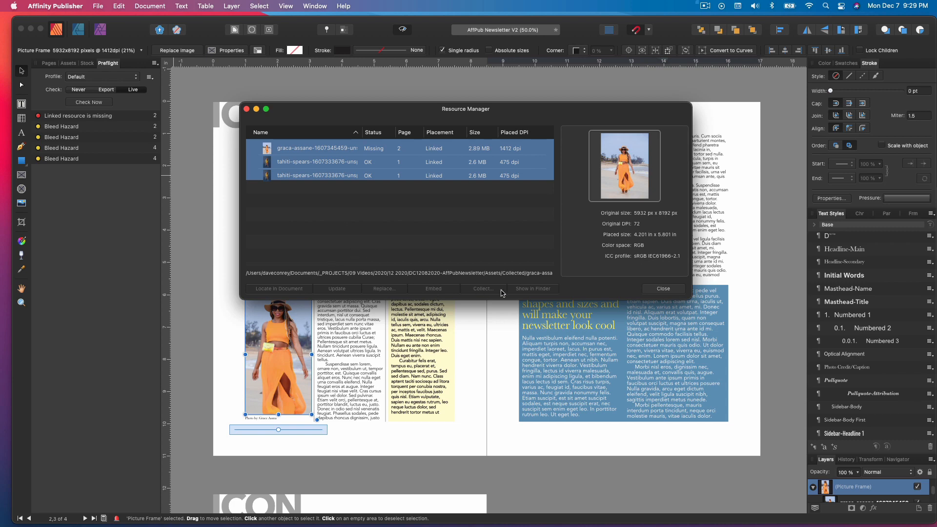
pyautogui.click(409, 149)
pyautogui.click(384, 288)
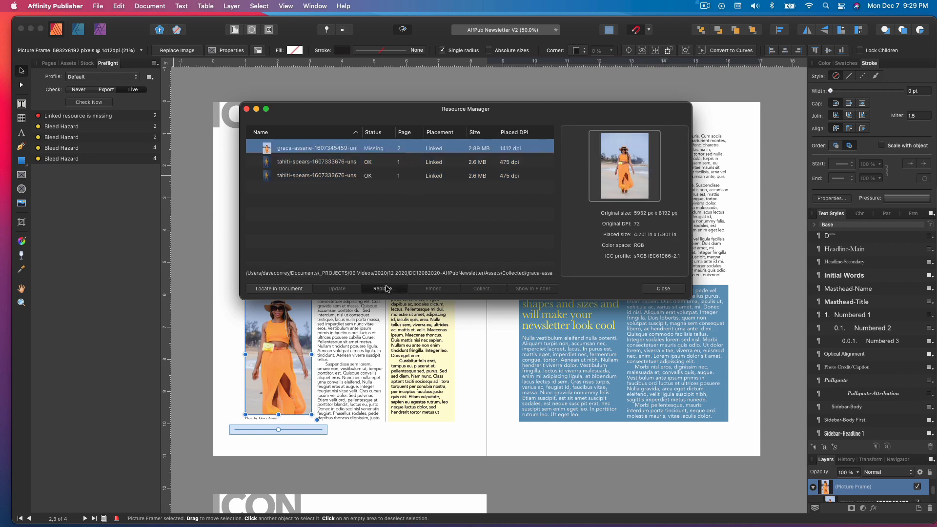
pyautogui.doubleClick(418, 200)
# Collect all three linked images into a new folder named Images inside the Exported folder, and close Resource Manager.
pyautogui.keyDown('shift'); pyautogui.click(381, 177); pyautogui.keyUp('shift')
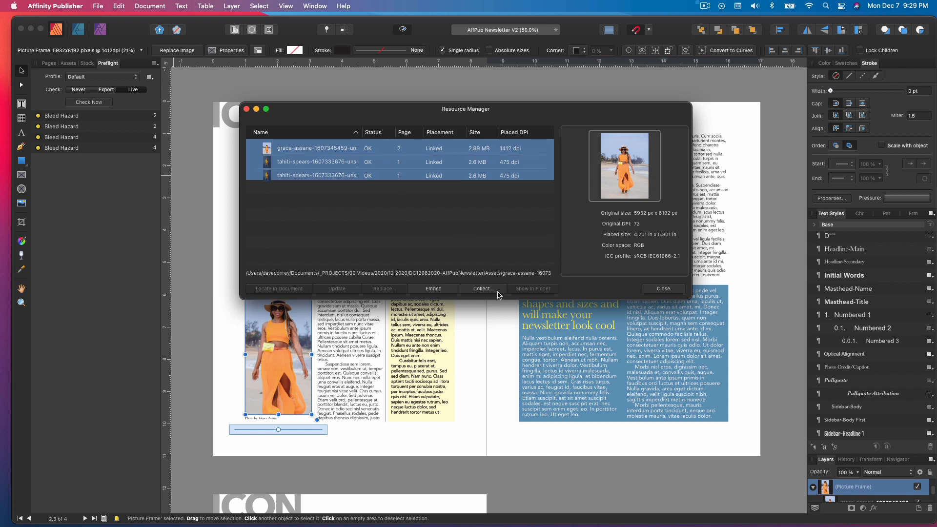
pyautogui.click(483, 288)
pyautogui.click(422, 201)
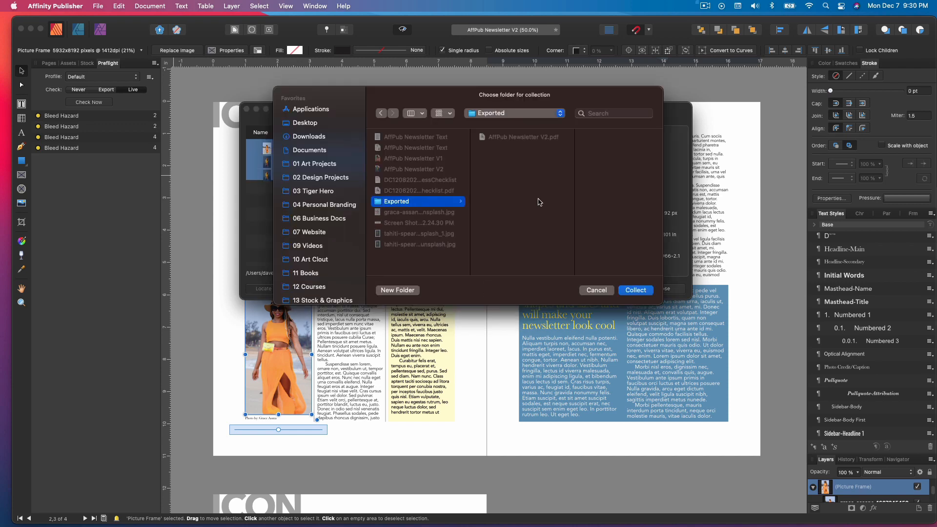
pyautogui.click(399, 290)
pyautogui.write('Images')
pyautogui.press('Return')
pyautogui.click(635, 290)
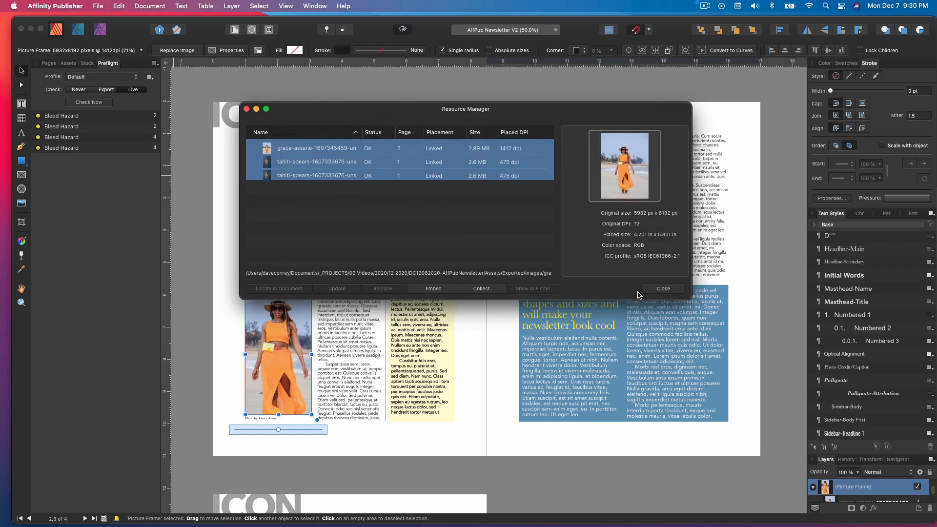
pyautogui.click(644, 288)
# Check the status of every font used in the newsletter in Font Manager, close it, and deselect the photo frame.
pyautogui.click(149, 6)
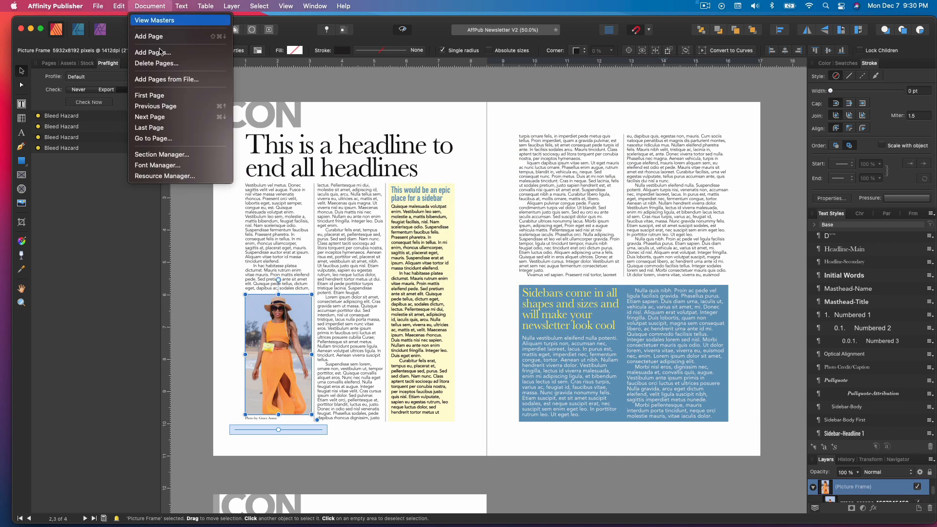
pyautogui.click(156, 165)
pyautogui.scroll(-2, 293, 285)
pyautogui.scroll(2, 244, 293)
pyautogui.click(236, 265)
pyautogui.scroll(-2, 235, 294)
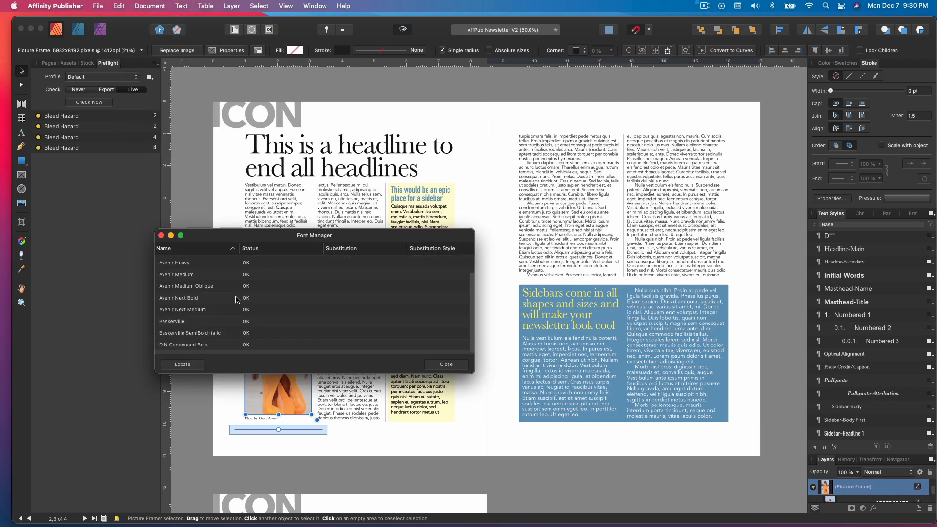
pyautogui.click(219, 347)
pyautogui.scroll(2, 287, 313)
pyautogui.click(447, 364)
pyautogui.click(458, 99)
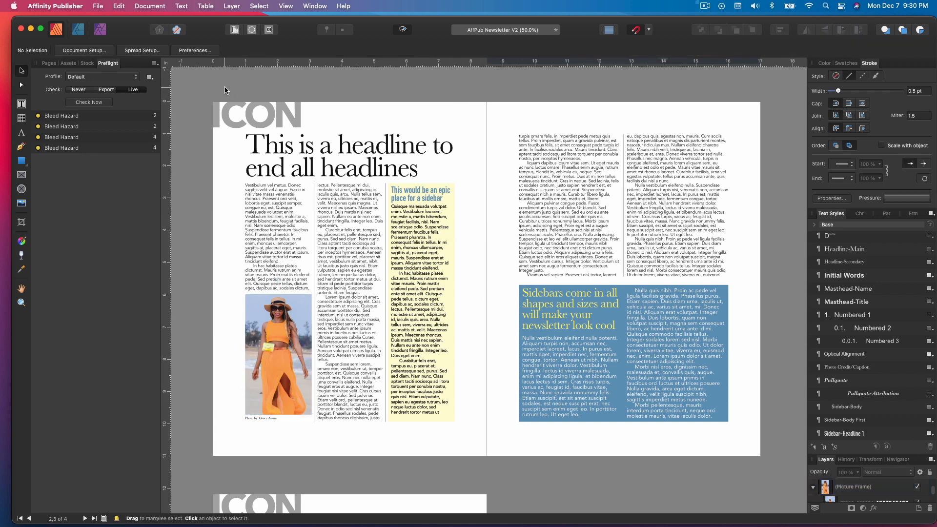
pyautogui.click(99, 6)
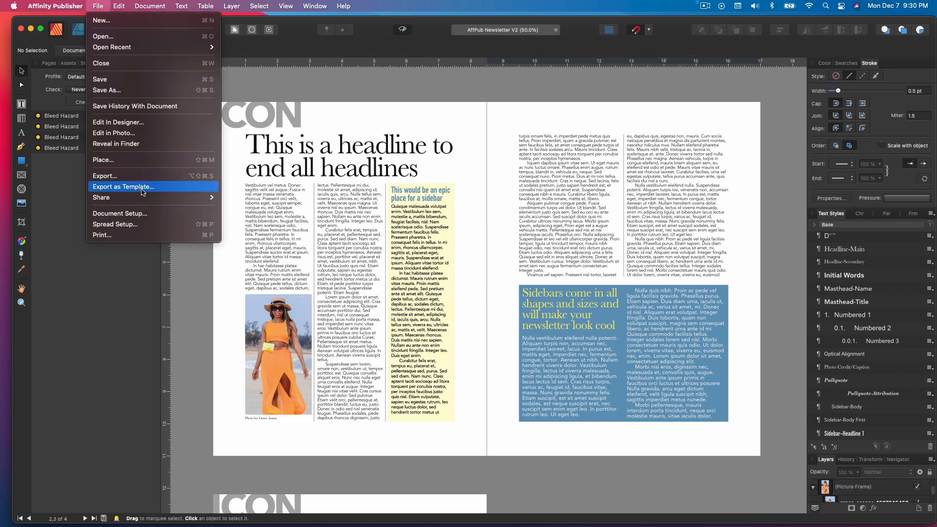
pyautogui.click(105, 176)
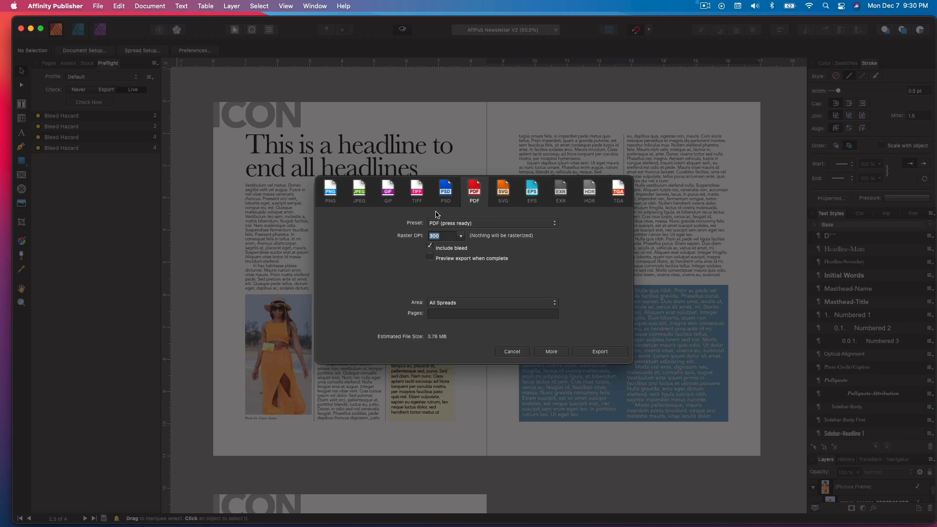
pyautogui.click(490, 223)
pyautogui.click(528, 215)
pyautogui.click(482, 223)
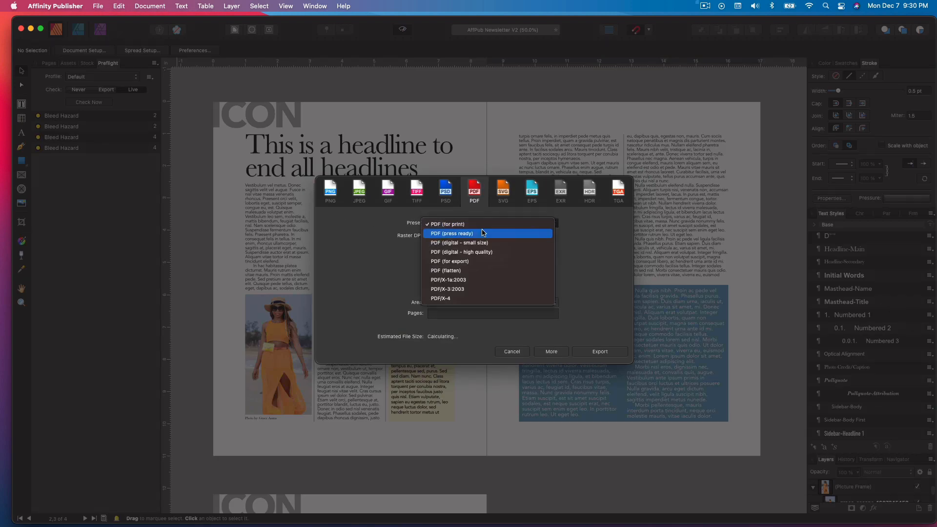
pyautogui.click(483, 233)
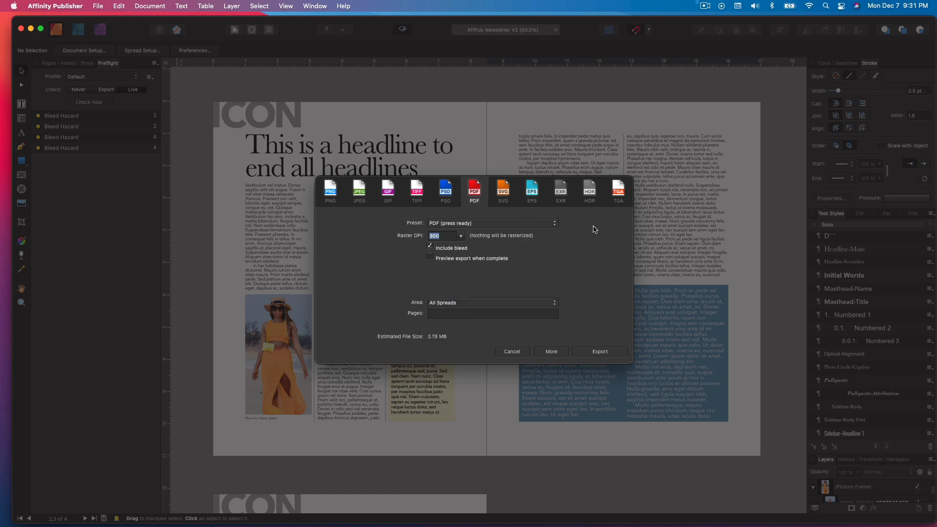
pyautogui.press('Escape')
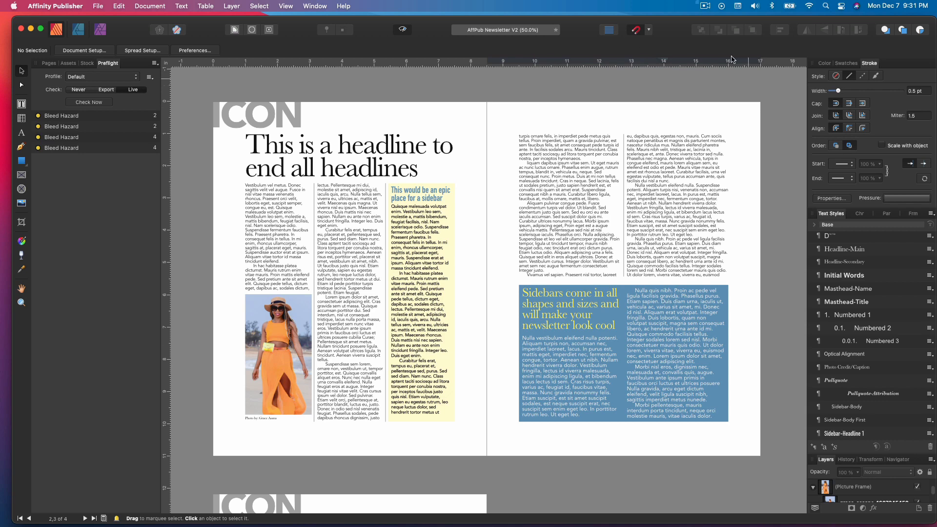
pyautogui.click(707, 5)
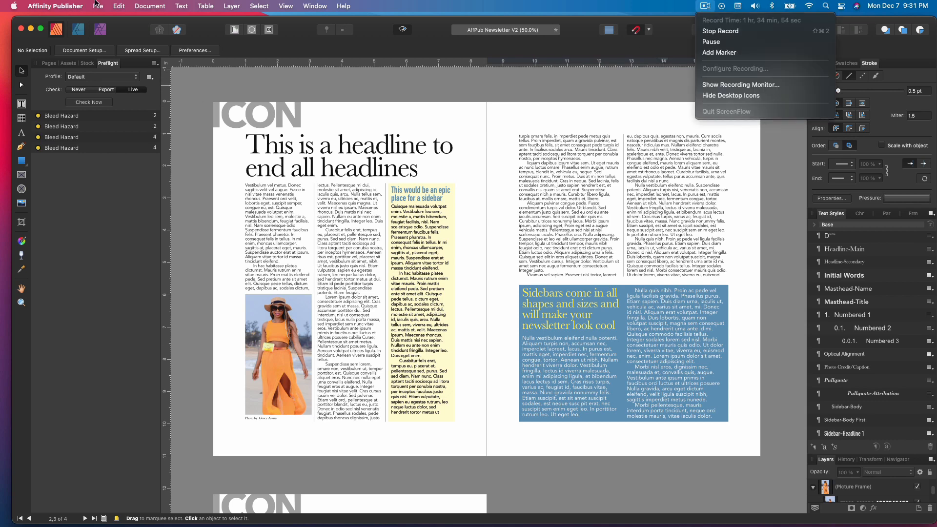
# Export all spreads with bleed as a press-ready PDF, preview enabled on completion, replacing AffPub Newsletter V2.pdf in the Exported folder.
pyautogui.click(97, 6)
pyautogui.click(112, 176)
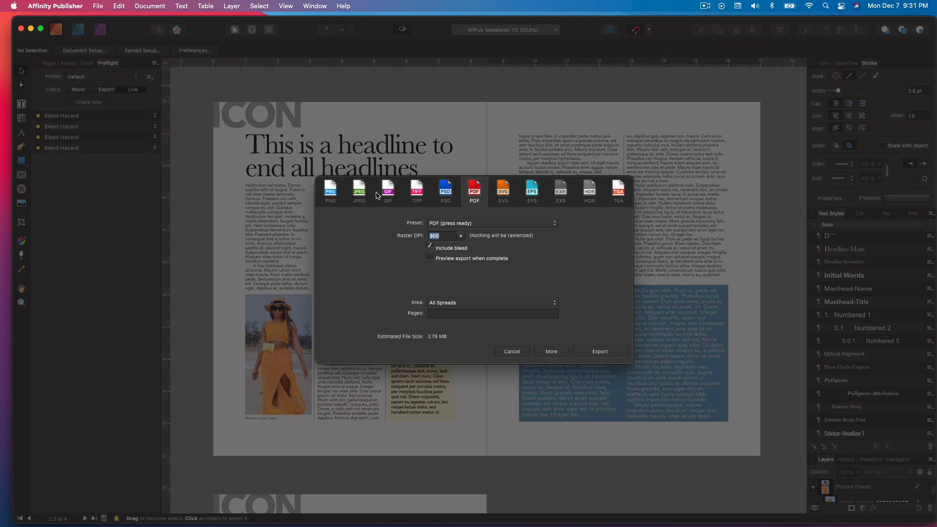
pyautogui.click(600, 352)
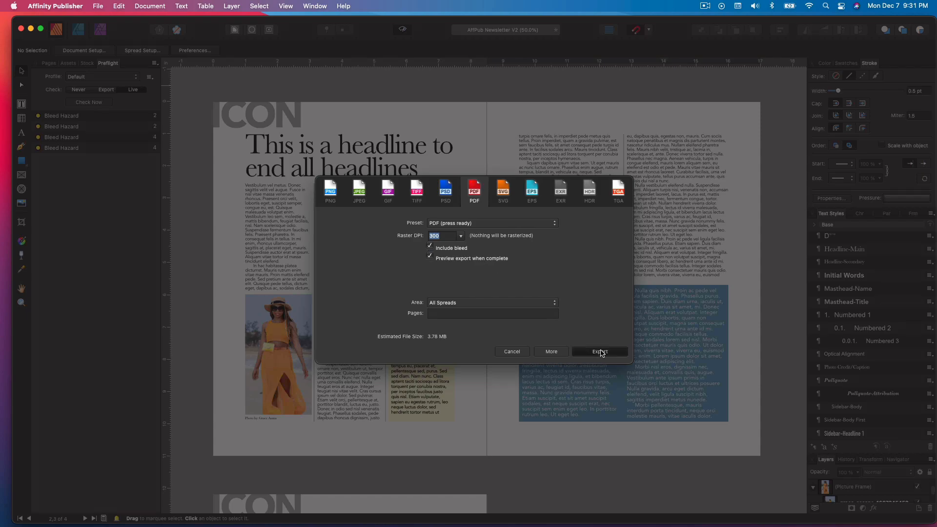
pyautogui.click(738, 399)
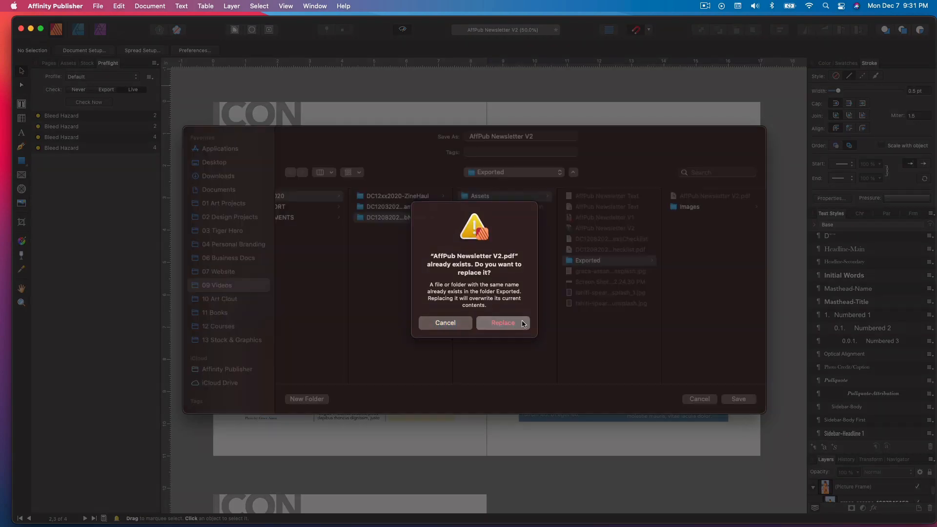
pyautogui.click(502, 323)
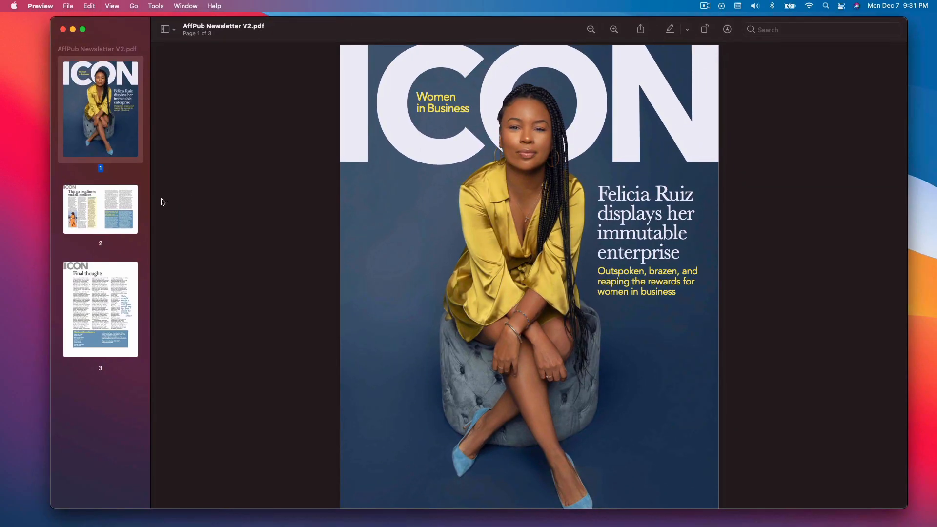
# Check all three pages of the exported newsletter PDF in Preview and close it.
pyautogui.click(98, 214)
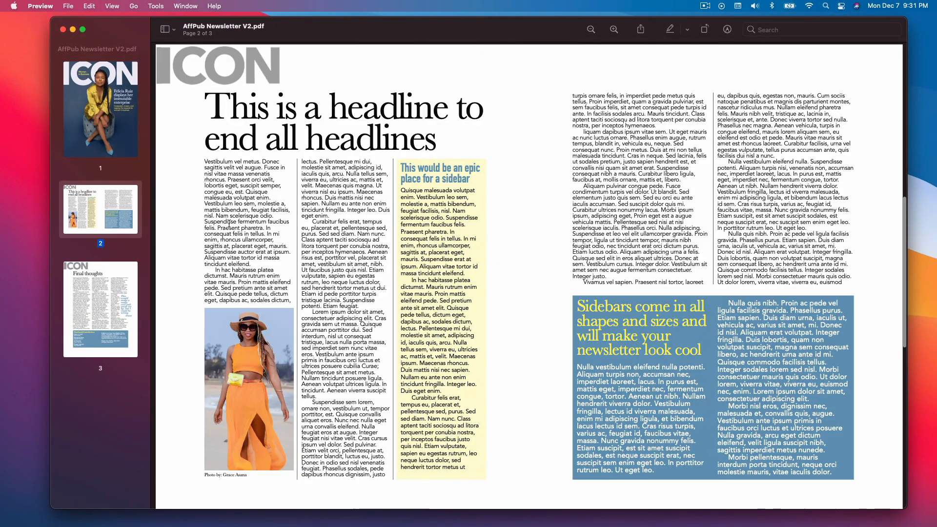
pyautogui.click(109, 279)
pyautogui.click(104, 123)
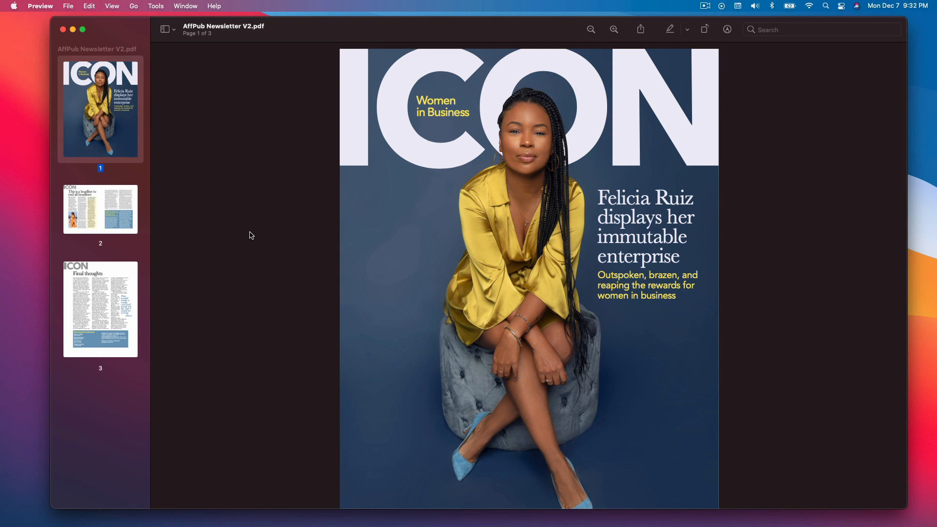
pyautogui.click(63, 29)
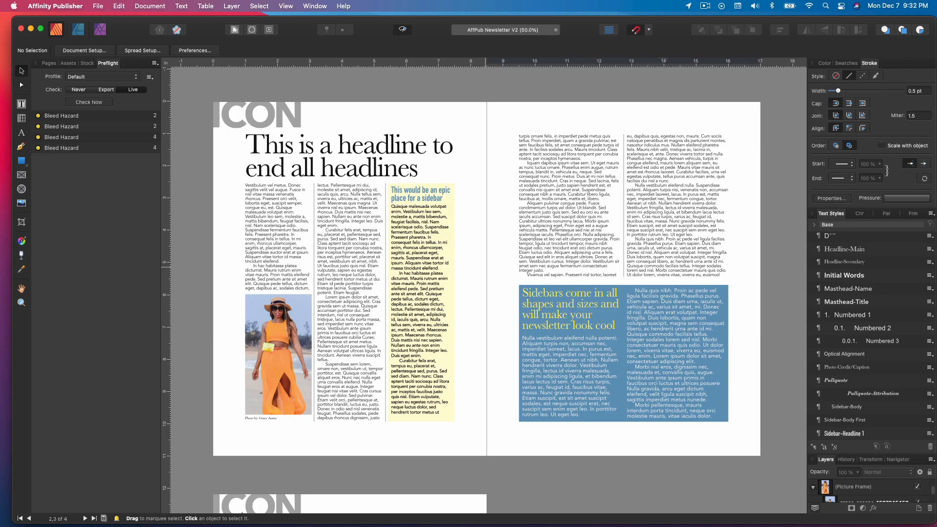
# View the newsletter's cover fitted to the window with the interface and rulers hidden, and restore both.
pyautogui.press('Tab')
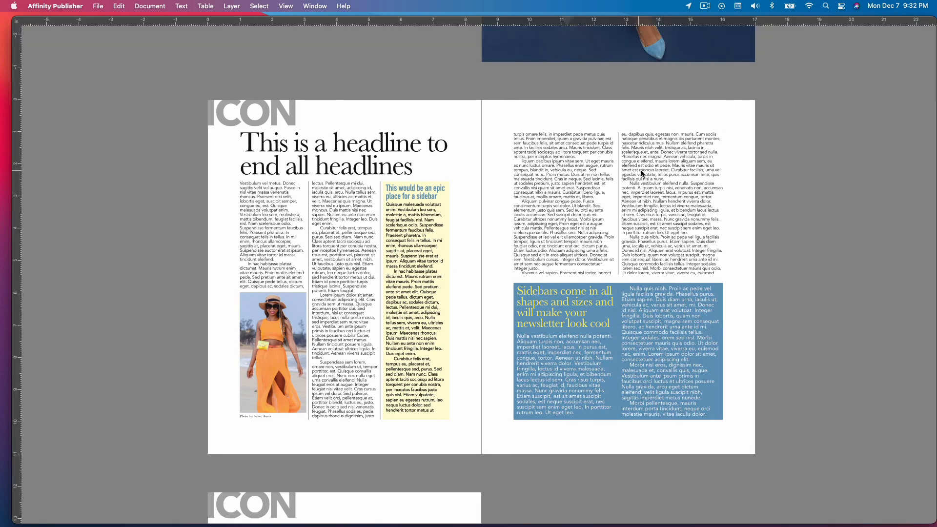
pyautogui.scroll(10, 604, 168)
pyautogui.hscroll(4, 604, 168)
pyautogui.press('super+0')
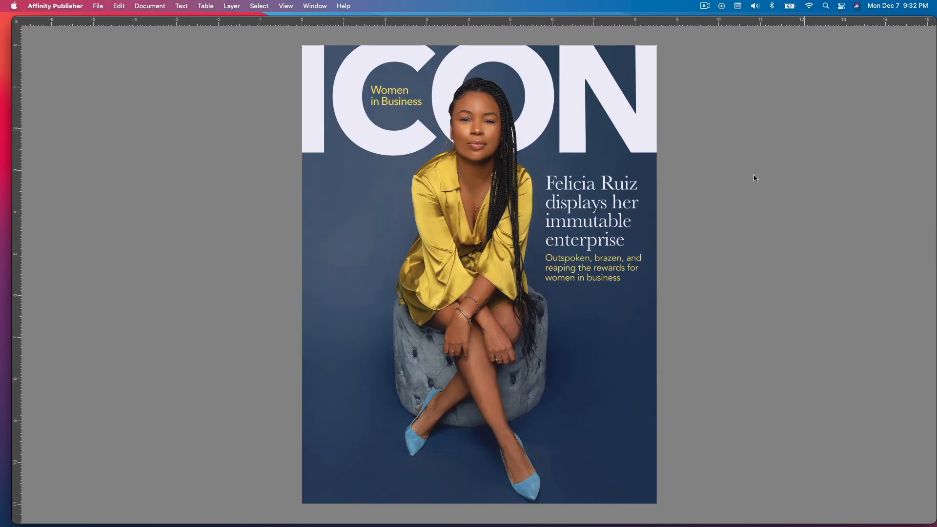
pyautogui.press('super+r')
pyautogui.press('super+0')
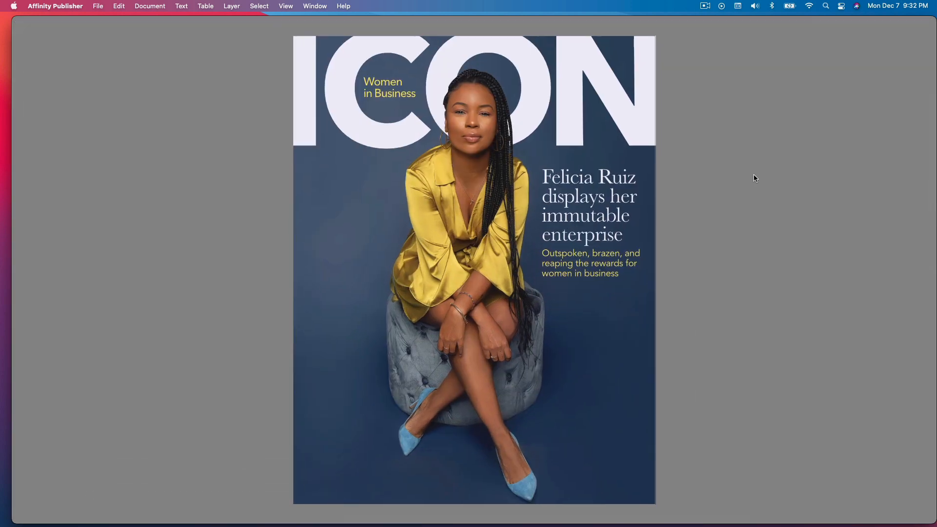
pyautogui.press('Tab')
pyautogui.press('super+r')
# Open the print settings and set the document layout model to Booklet.
pyautogui.click(98, 5)
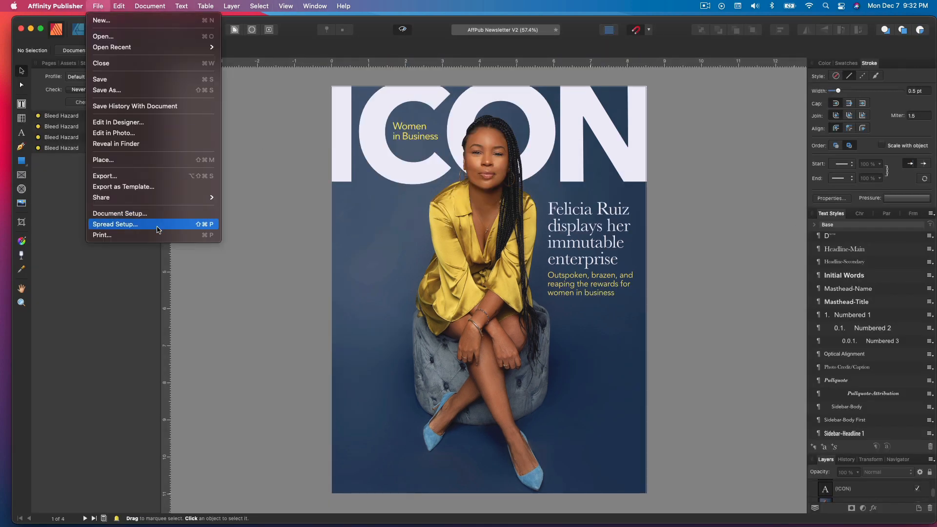
pyautogui.click(103, 234)
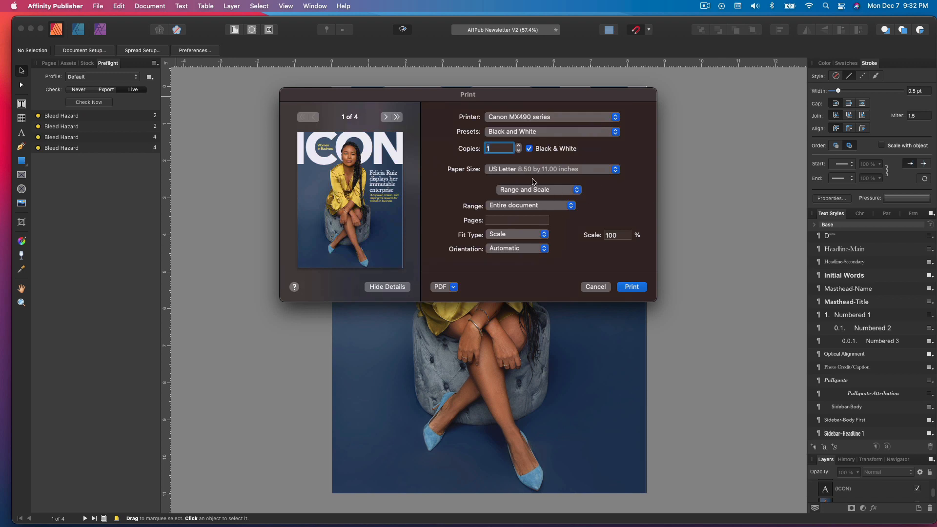
pyautogui.click(534, 189)
pyautogui.click(545, 202)
pyautogui.click(497, 208)
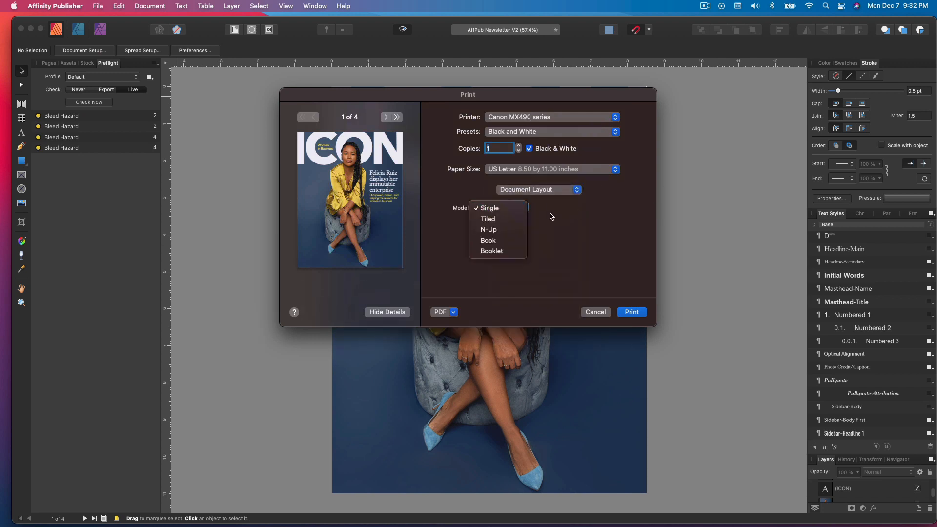
pyautogui.click(493, 251)
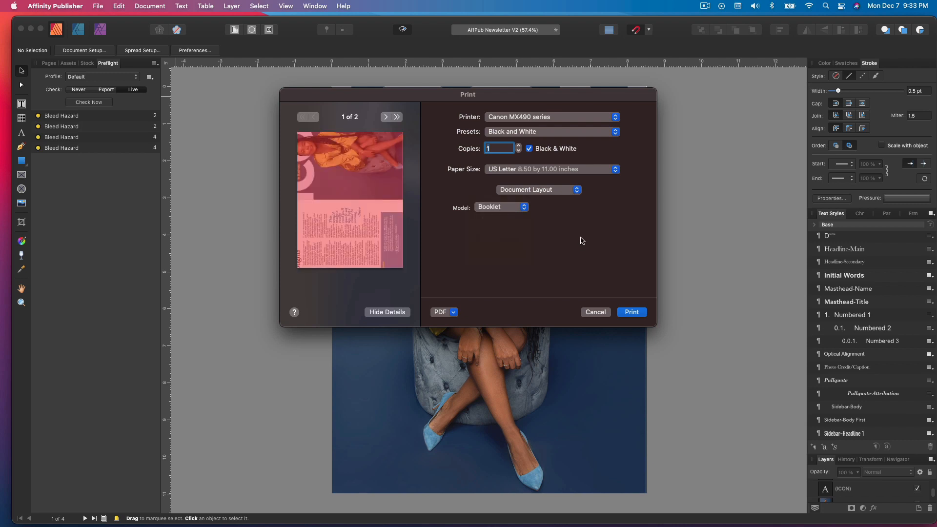
# Try the N-Up model for the printed document layout.
pyautogui.click(501, 207)
pyautogui.click(488, 187)
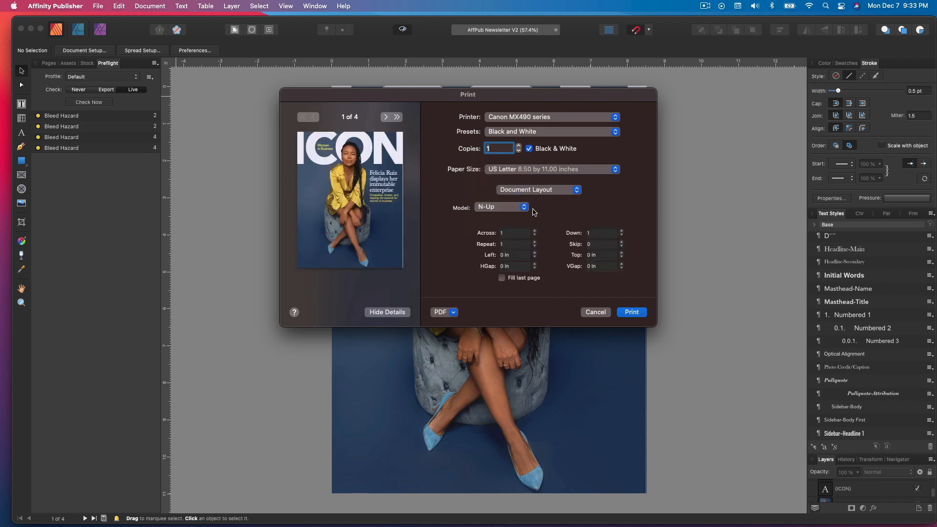
pyautogui.click(509, 207)
pyautogui.click(613, 212)
# Check the Bleed and Marks print options and return the document layout model to Single.
pyautogui.click(555, 190)
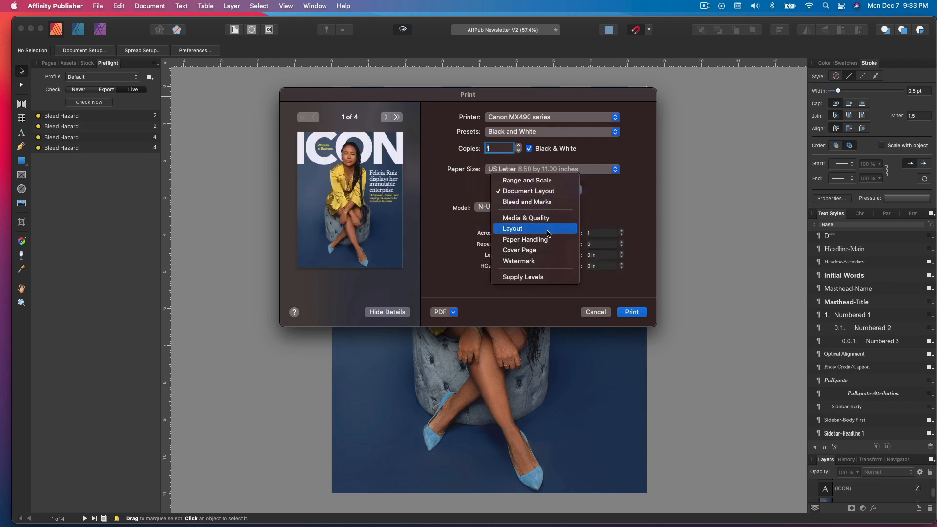
pyautogui.click(560, 203)
pyautogui.click(537, 190)
pyautogui.click(542, 181)
pyautogui.click(503, 207)
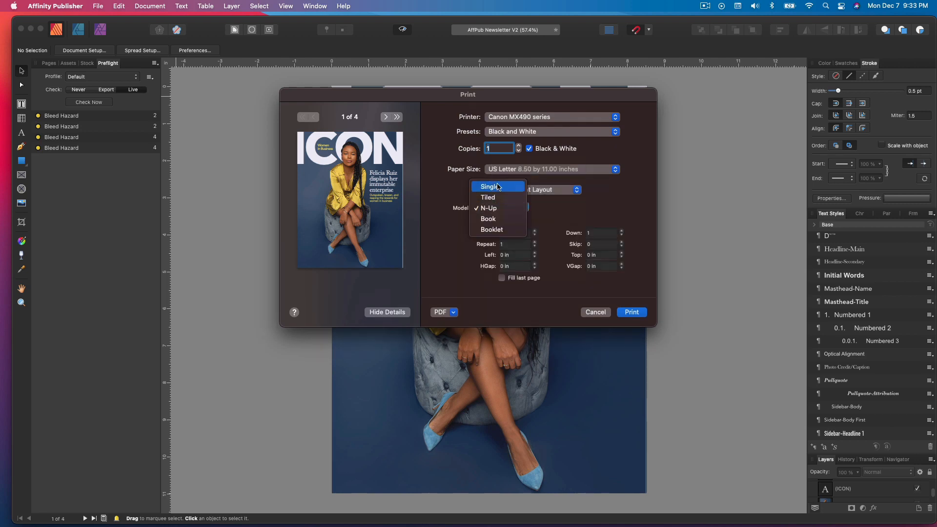
pyautogui.click(498, 187)
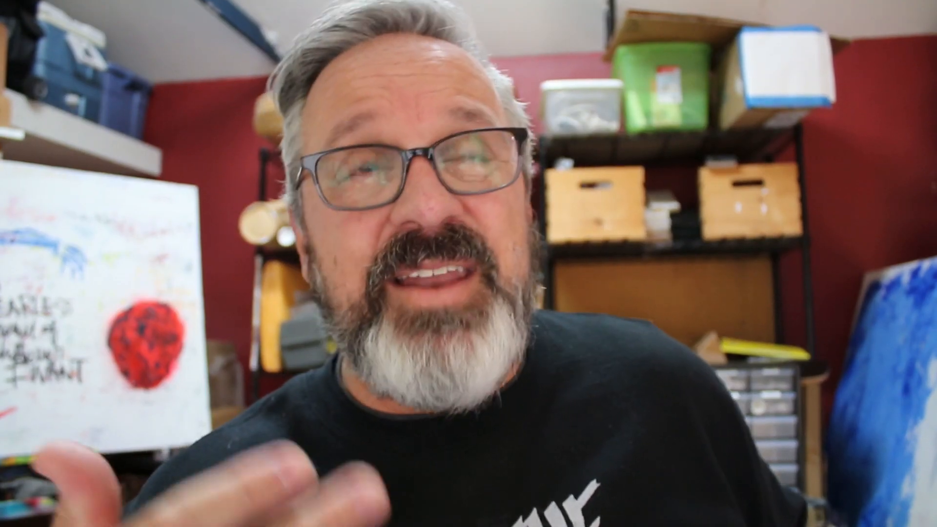